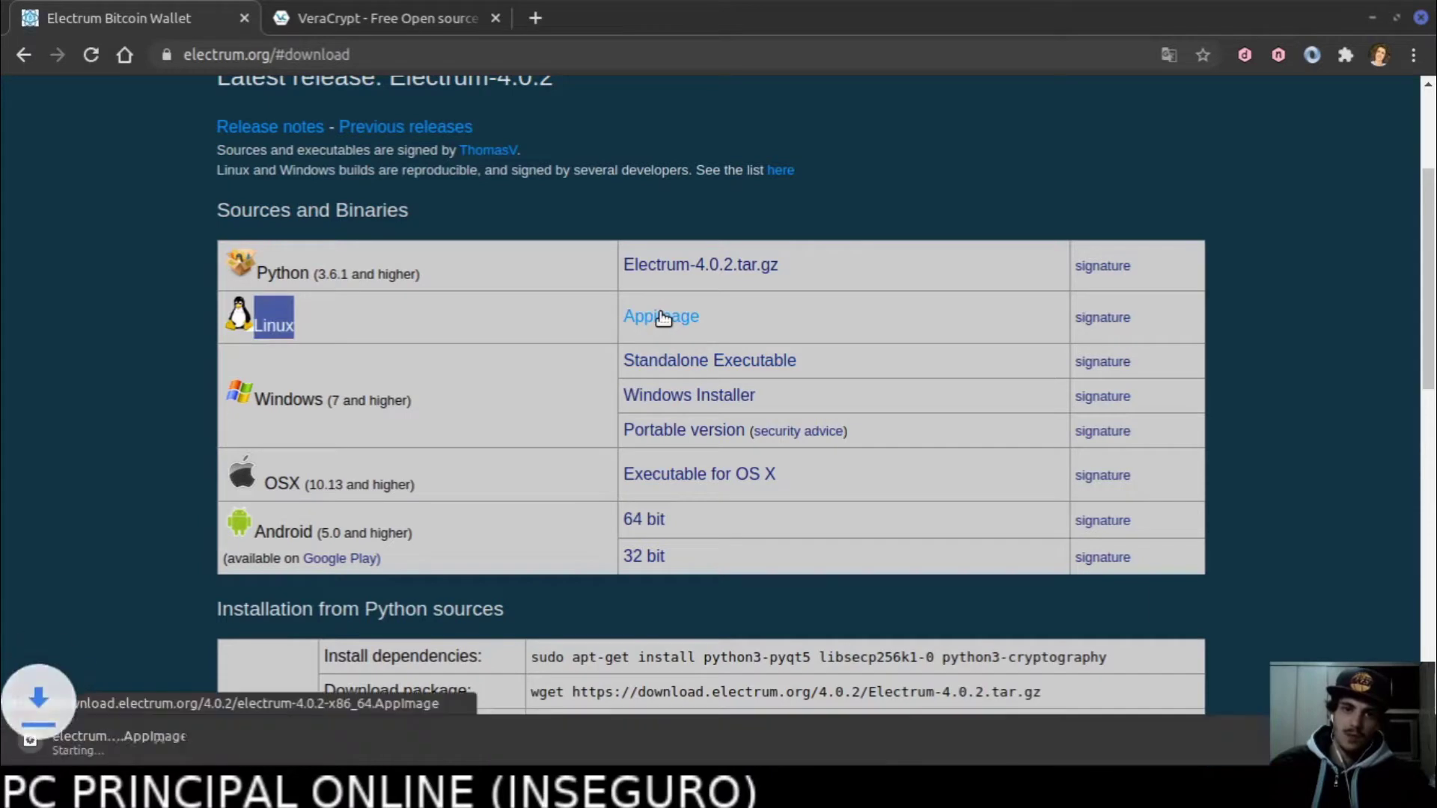
Let the Electrum 4.0.2 Linux AppImage download continue from electrum.org's download page.
scroll(531, 142, up, 3)
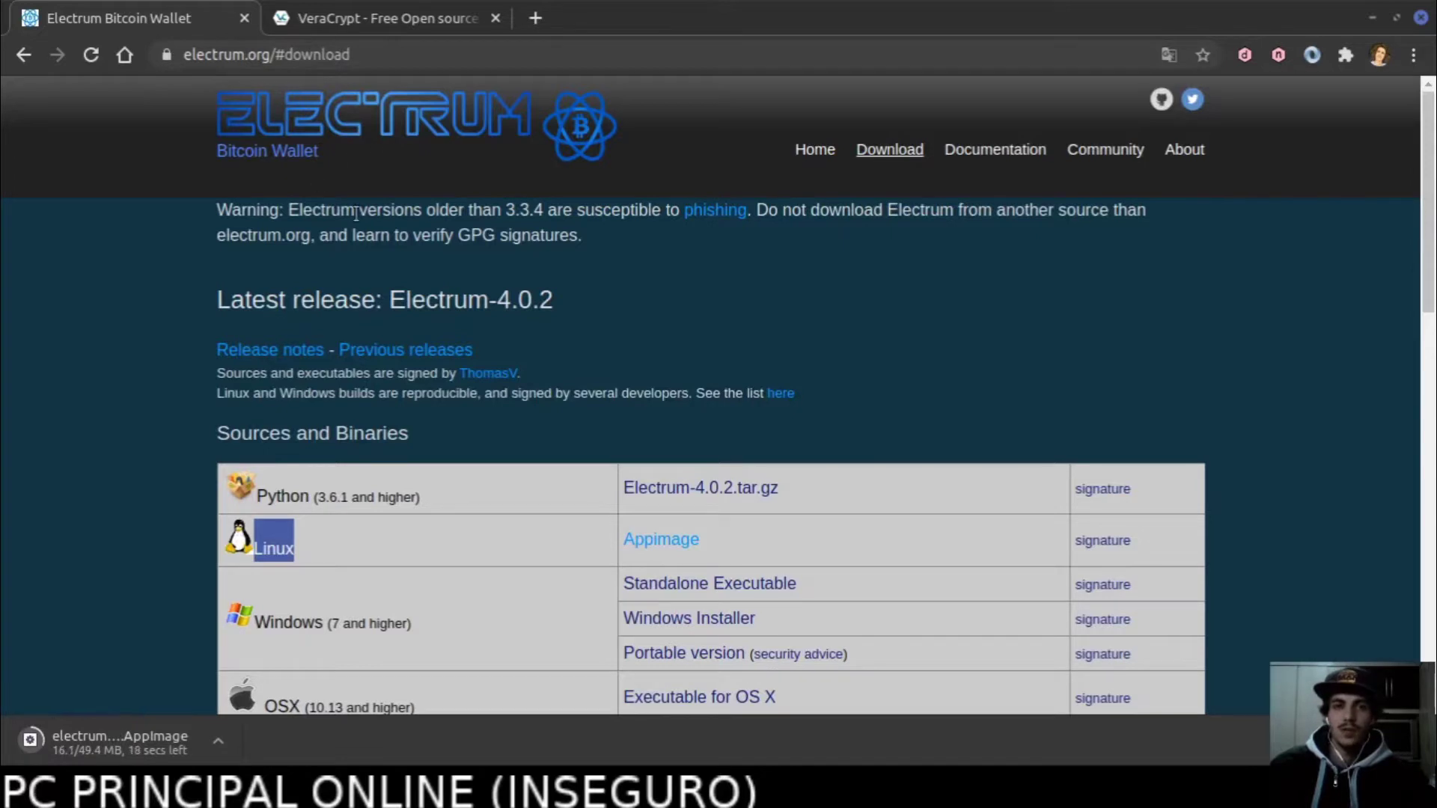
Go to the veracrypt.fr home page and open its Downloads page.
click(394, 12)
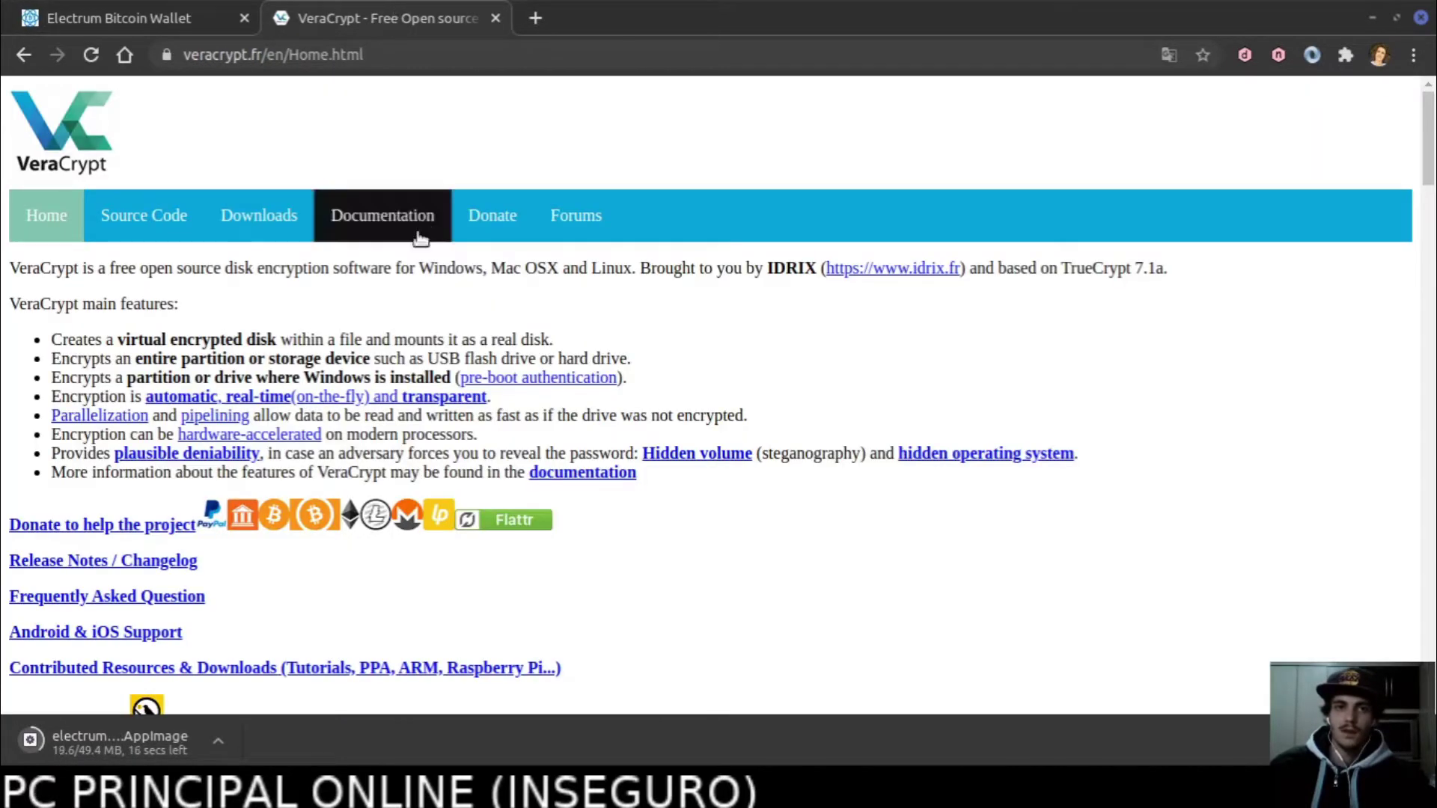
drag(364, 55, 266, 56)
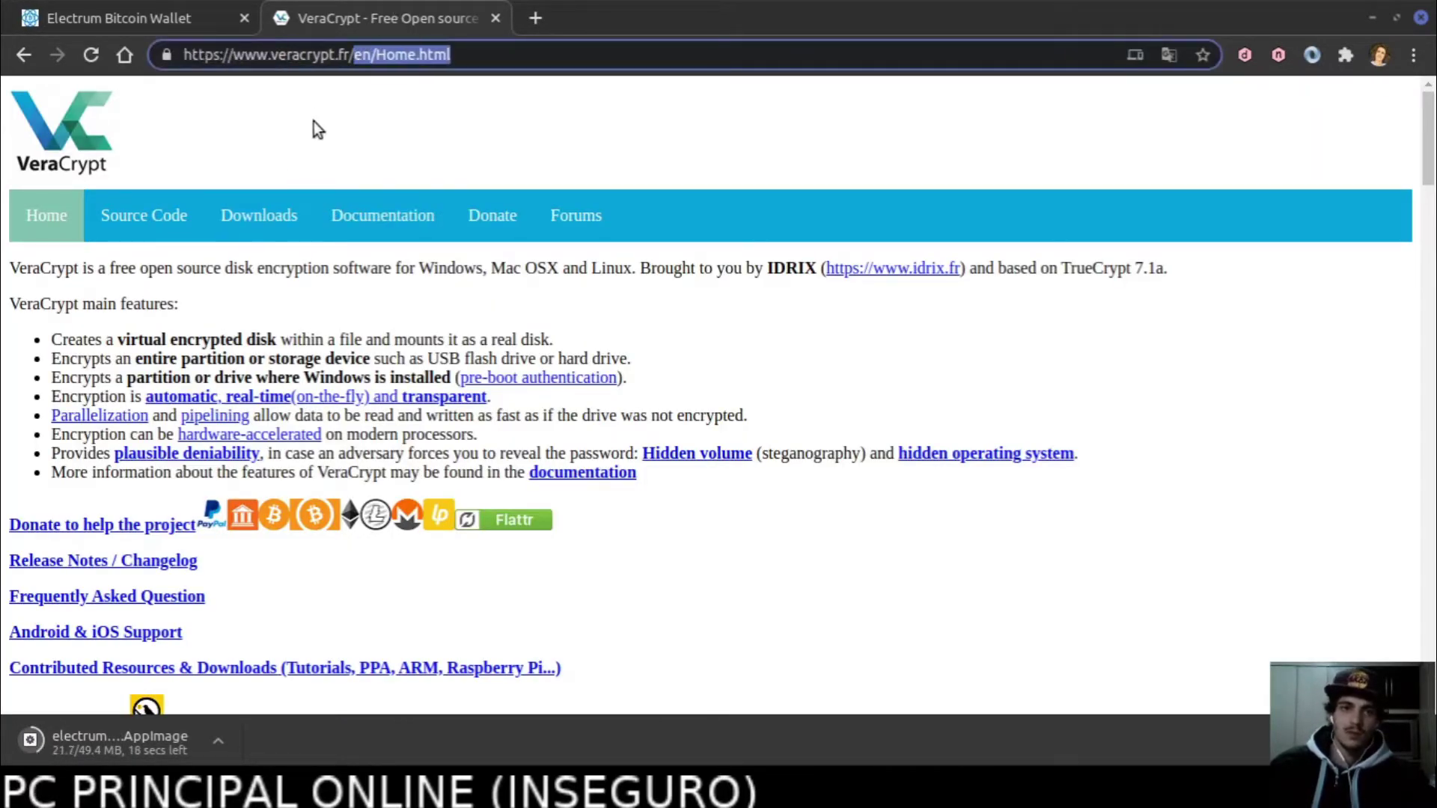
key(BackSpace)
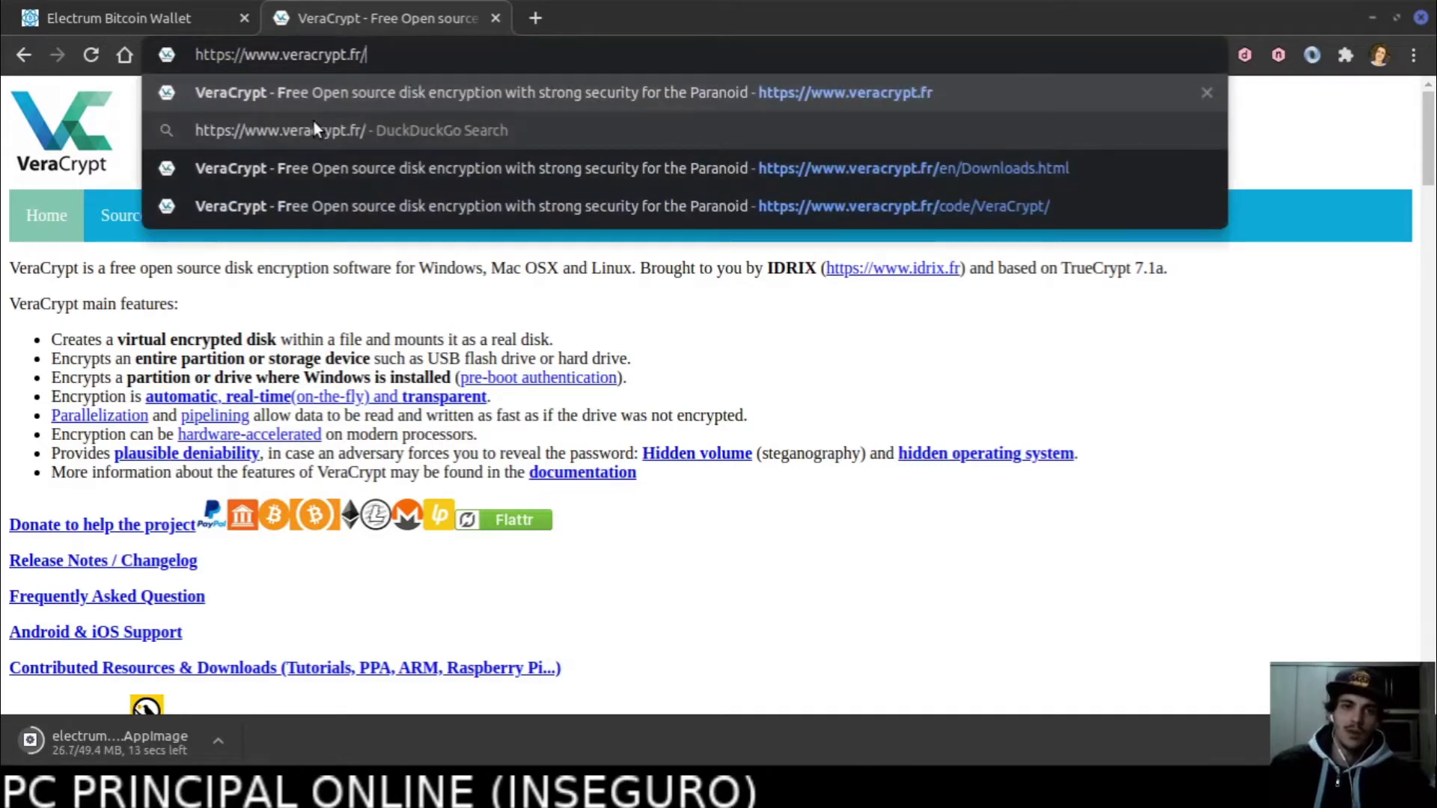
key(Return)
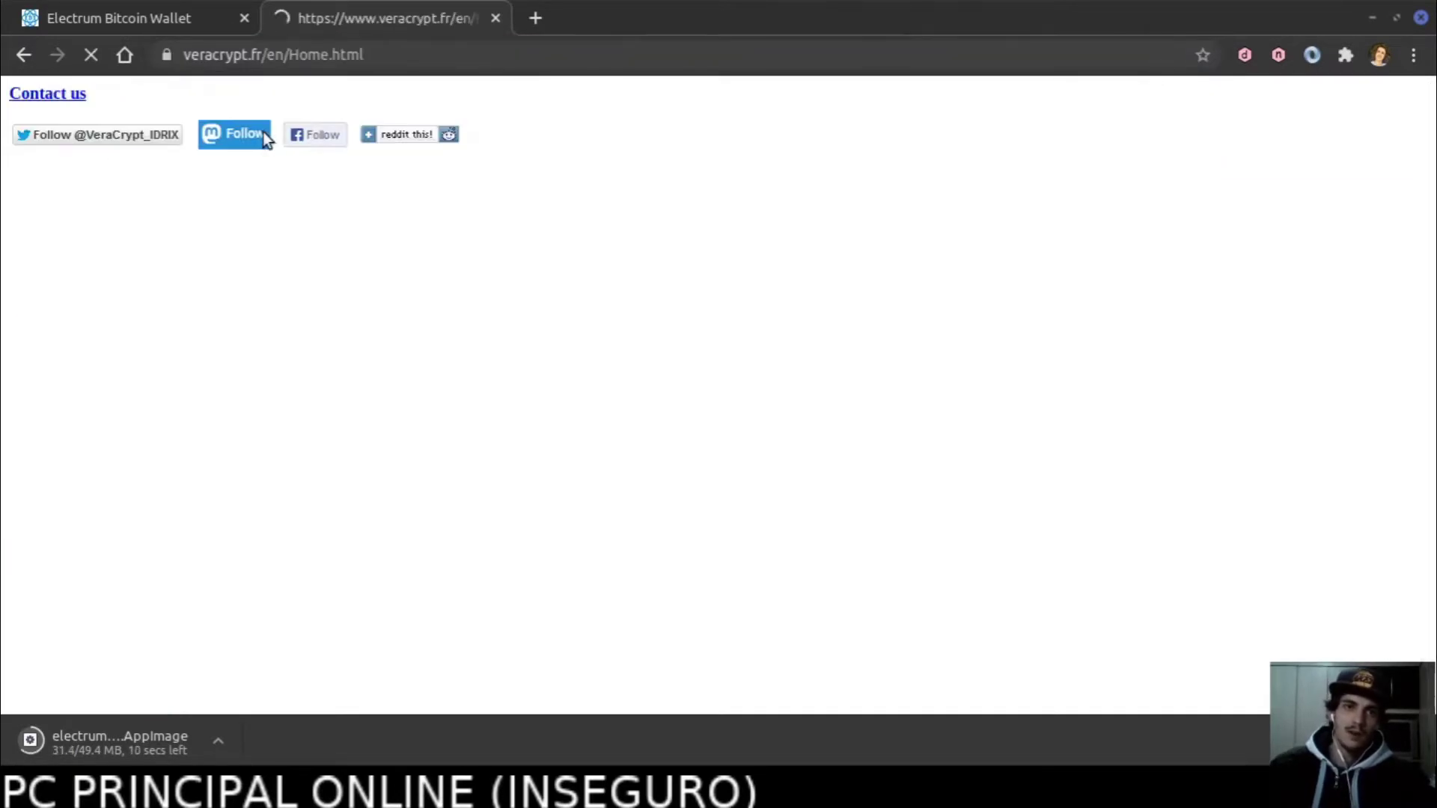
scroll(200, 473, down, 3)
scroll(164, 473, up, 3)
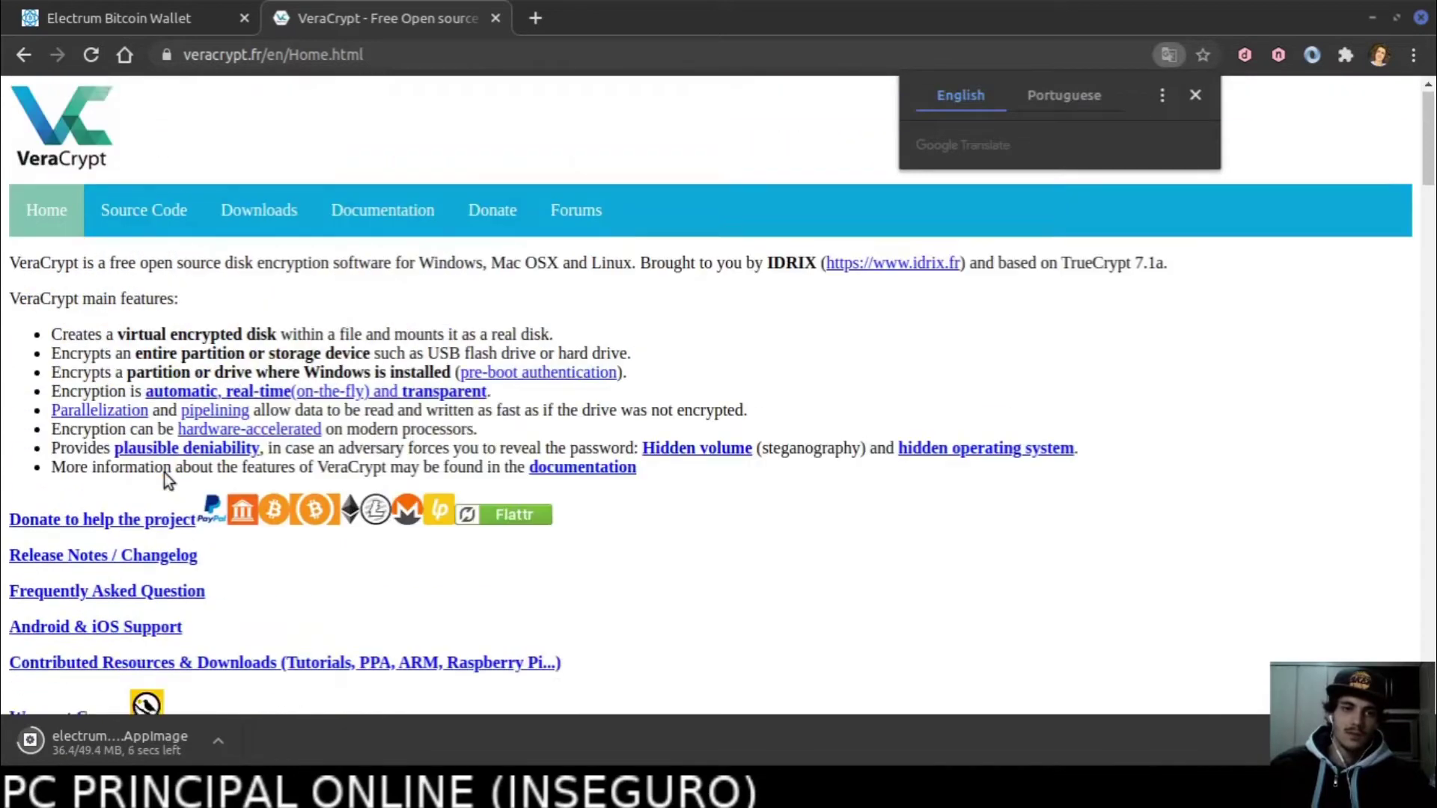
click(244, 220)
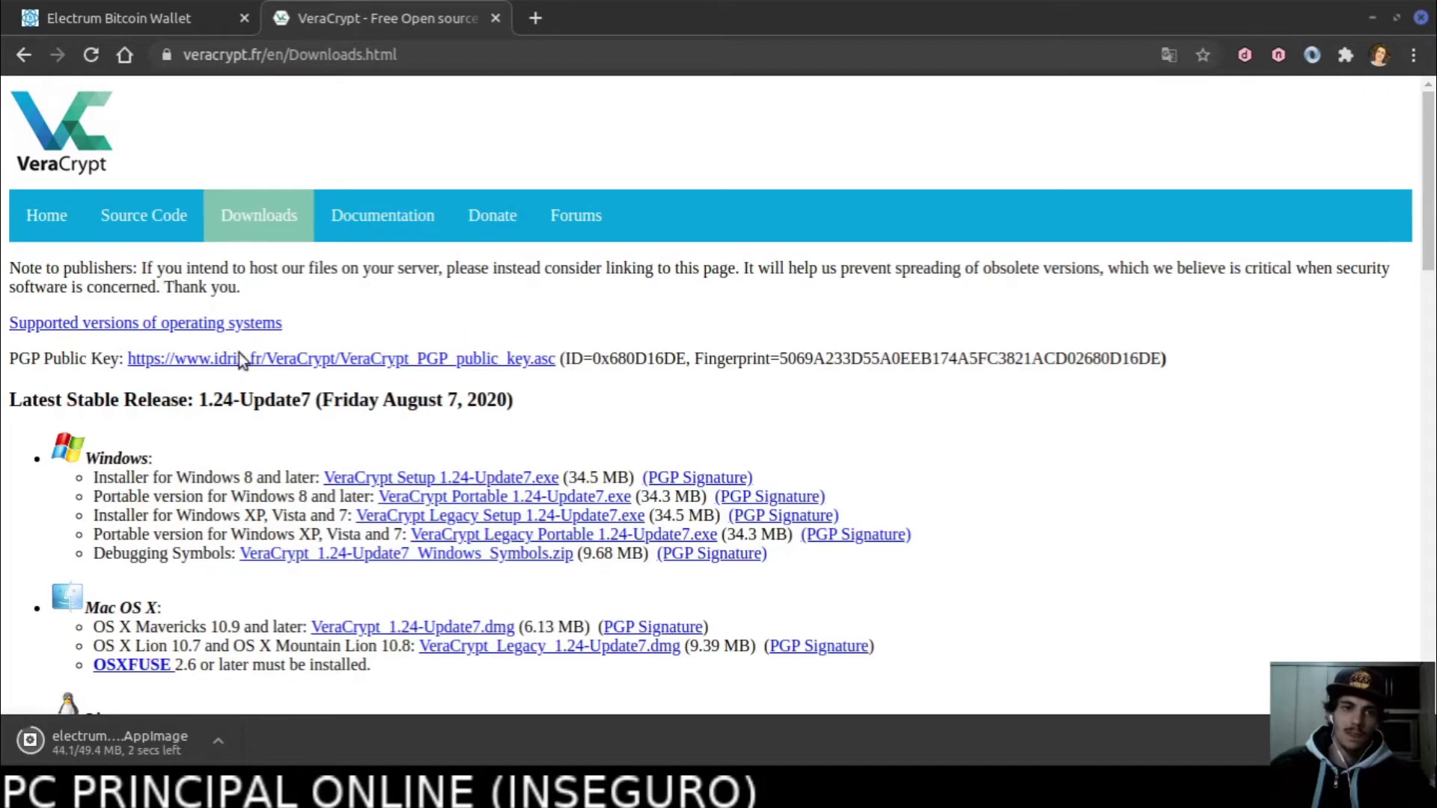
Download the Linux Generic Installers archive veracrypt-1.24-Update7-setup.tar.bz2.
scroll(231, 364, down, 3)
scroll(230, 364, down, 4)
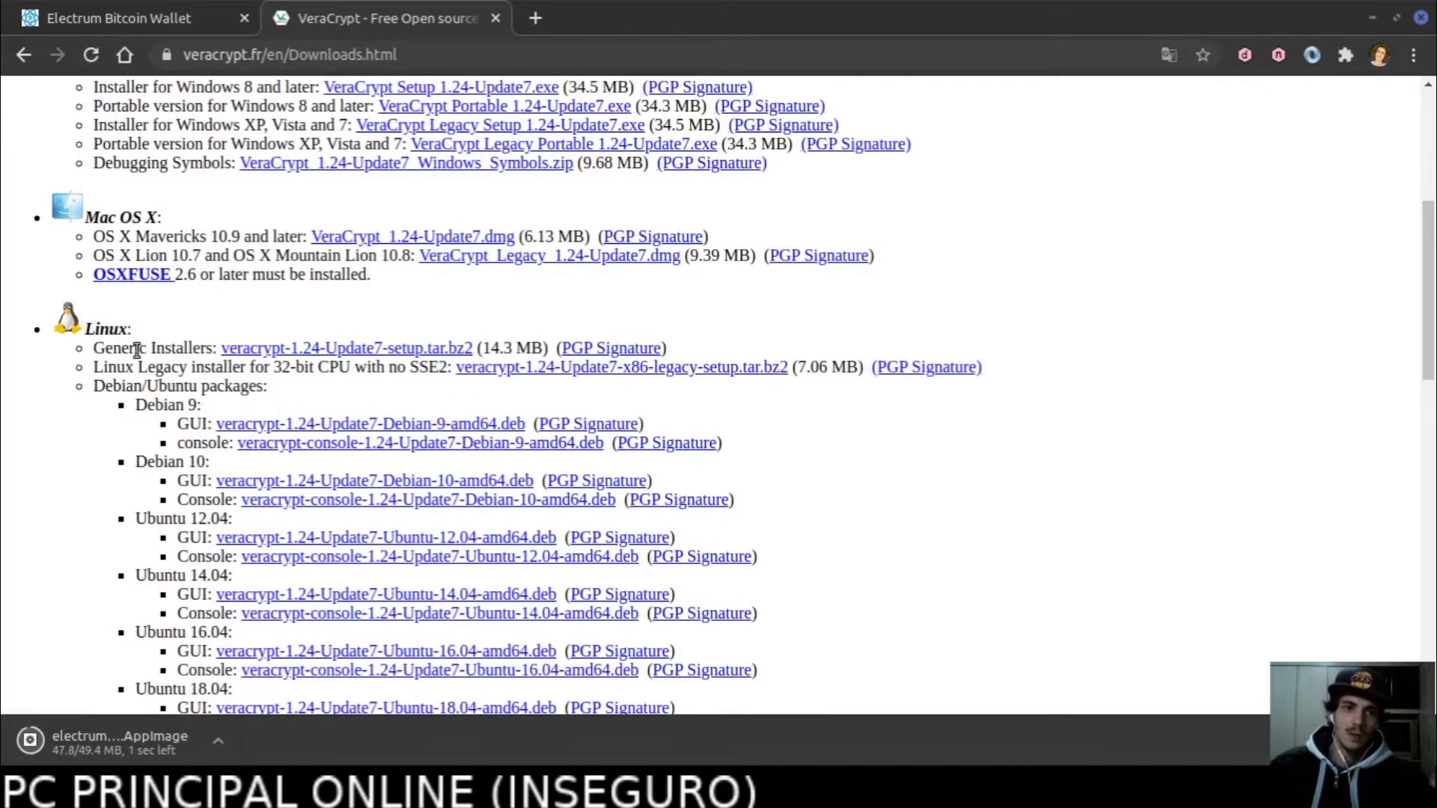
drag(106, 348, 165, 346)
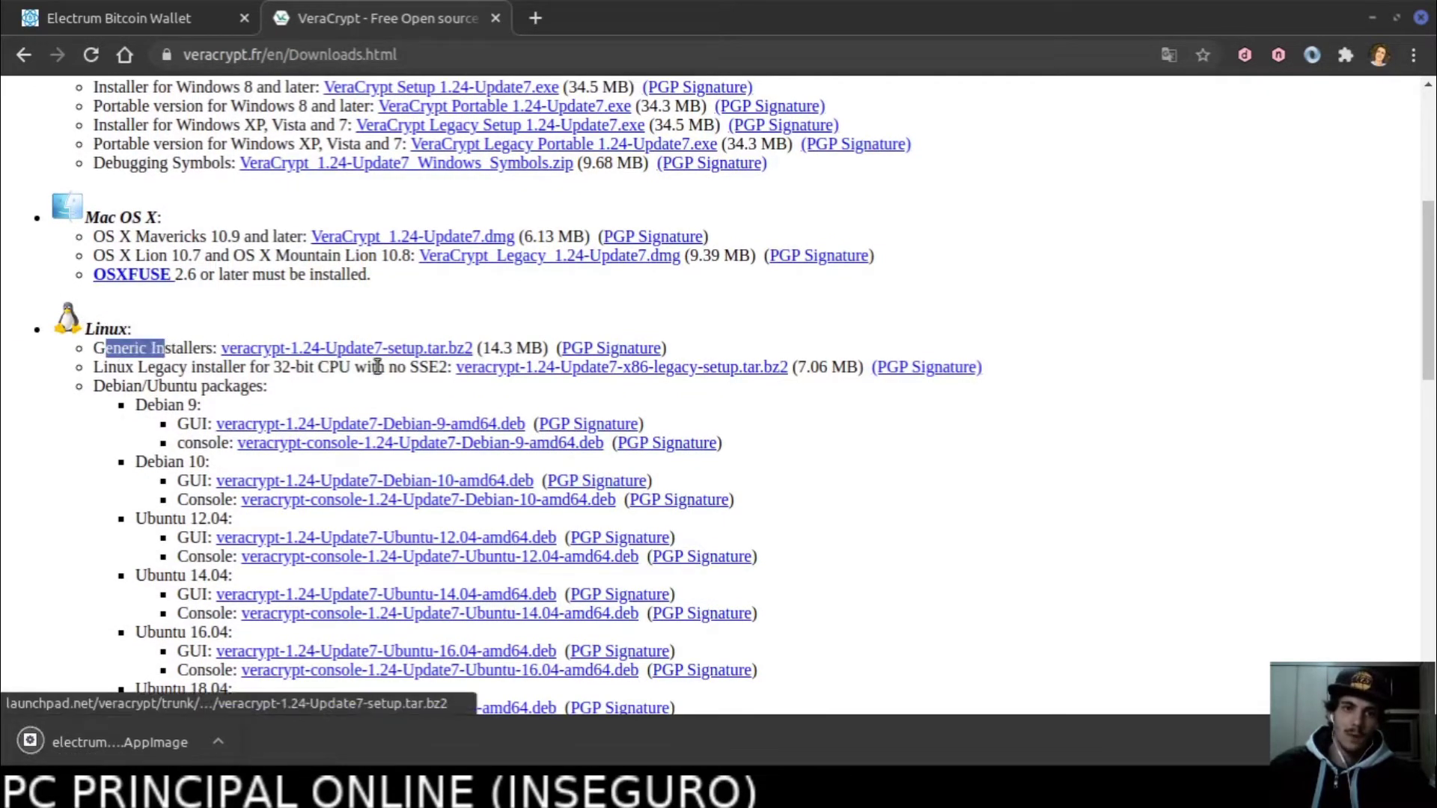
click(502, 347)
drag(472, 342, 250, 349)
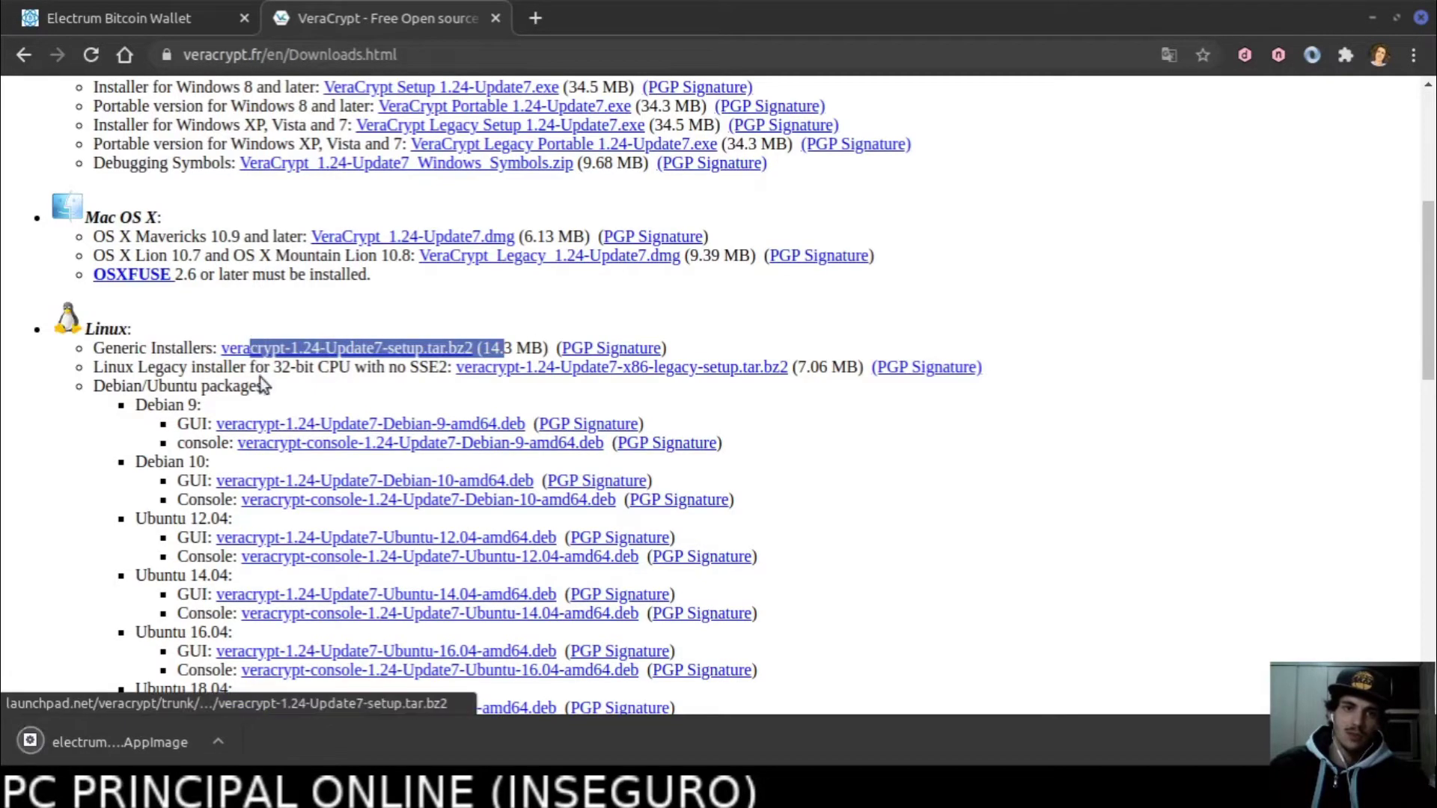
click(276, 362)
click(267, 350)
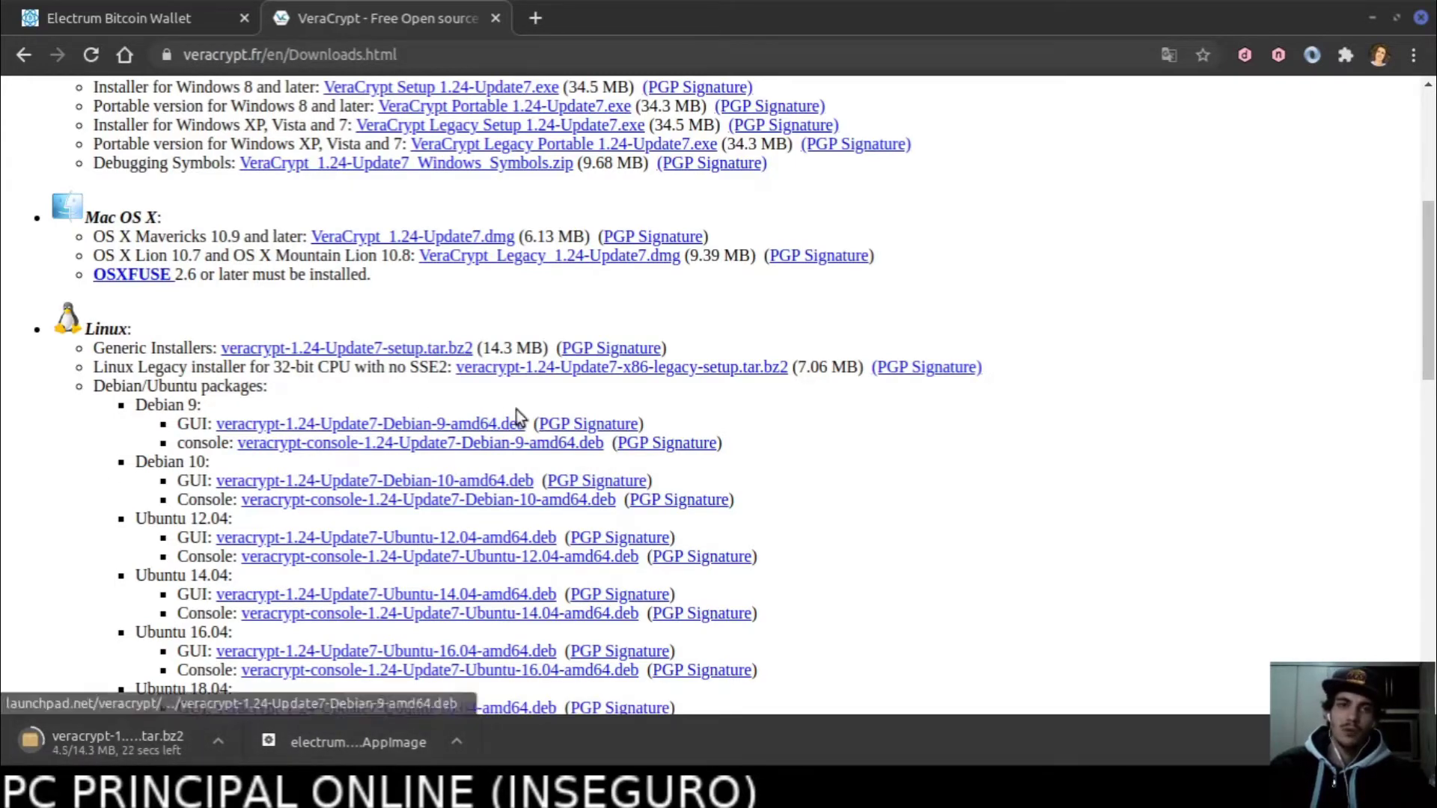
scroll(516, 410, up, 5)
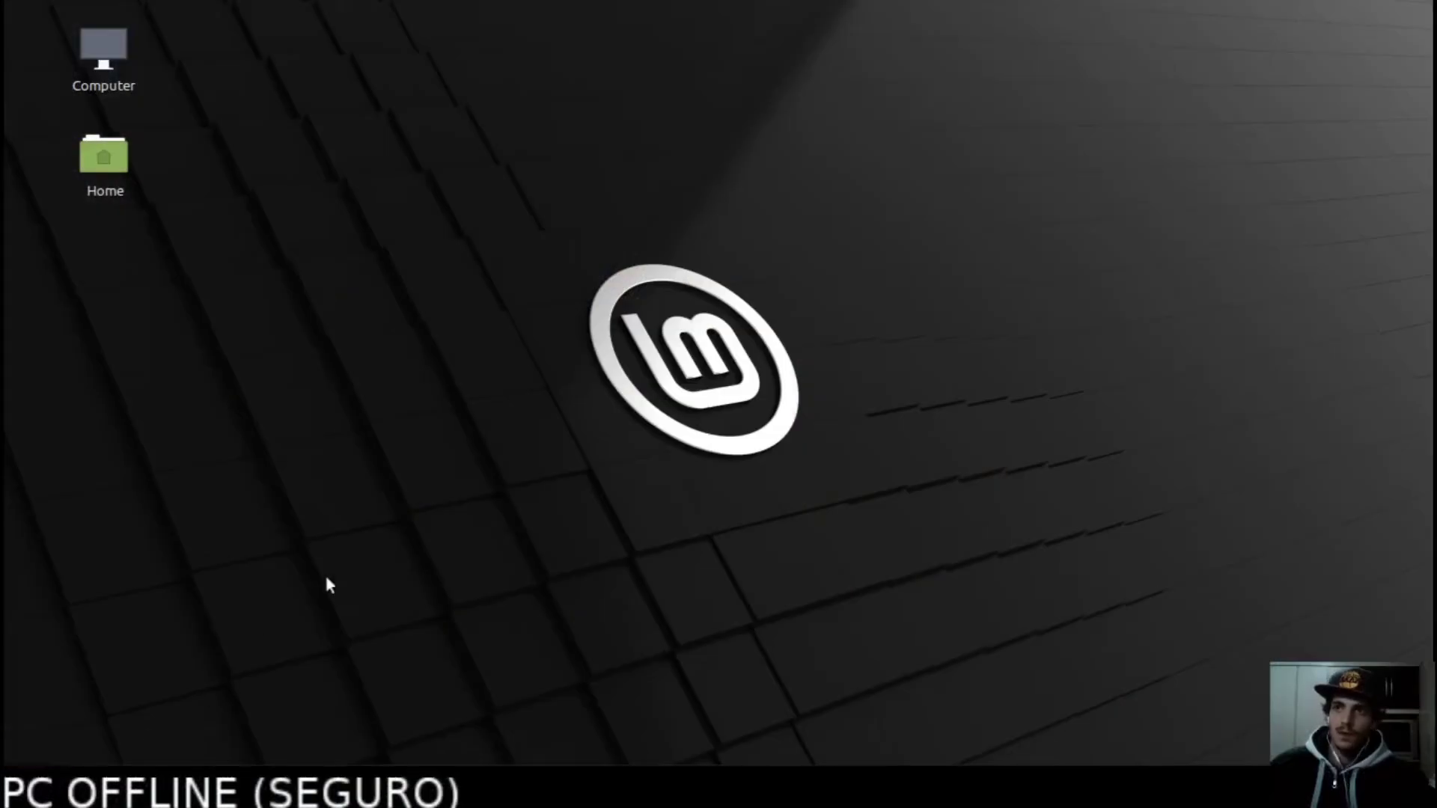
Select and copy the Electrum AppImage and VeraCrypt archive in vmShare.
click(220, 785)
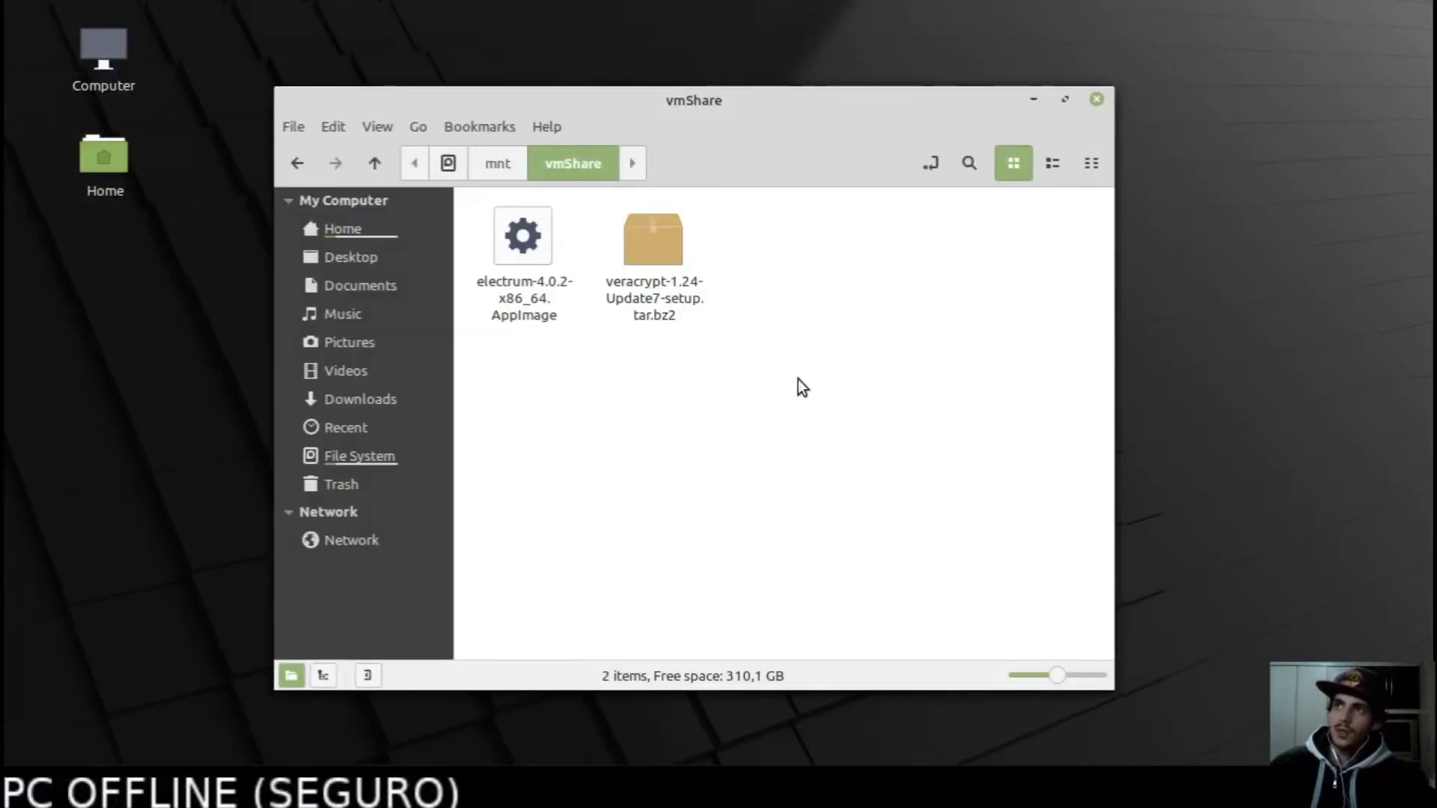
drag(717, 373, 491, 249)
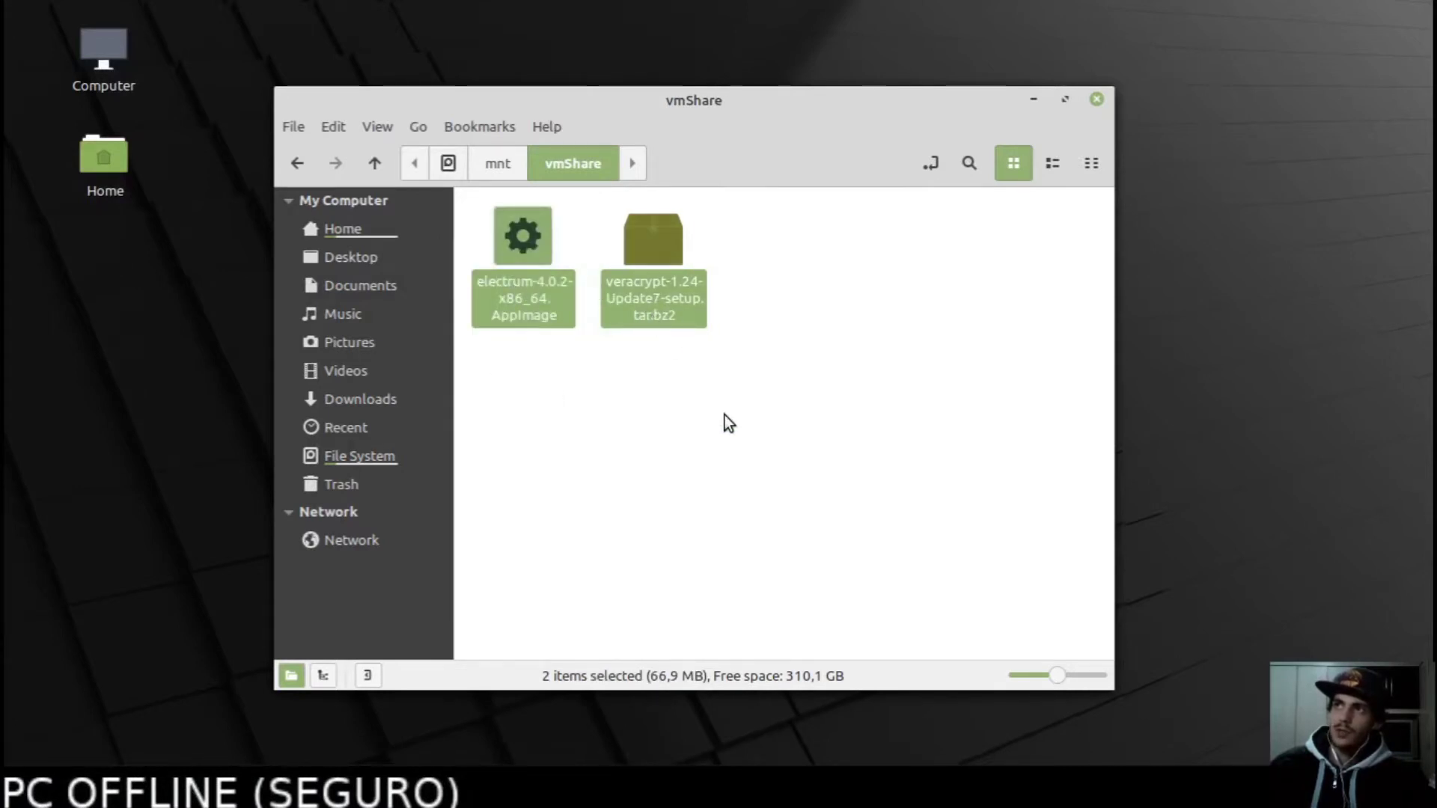
drag(729, 361, 473, 254)
click(795, 399)
drag(737, 381, 496, 250)
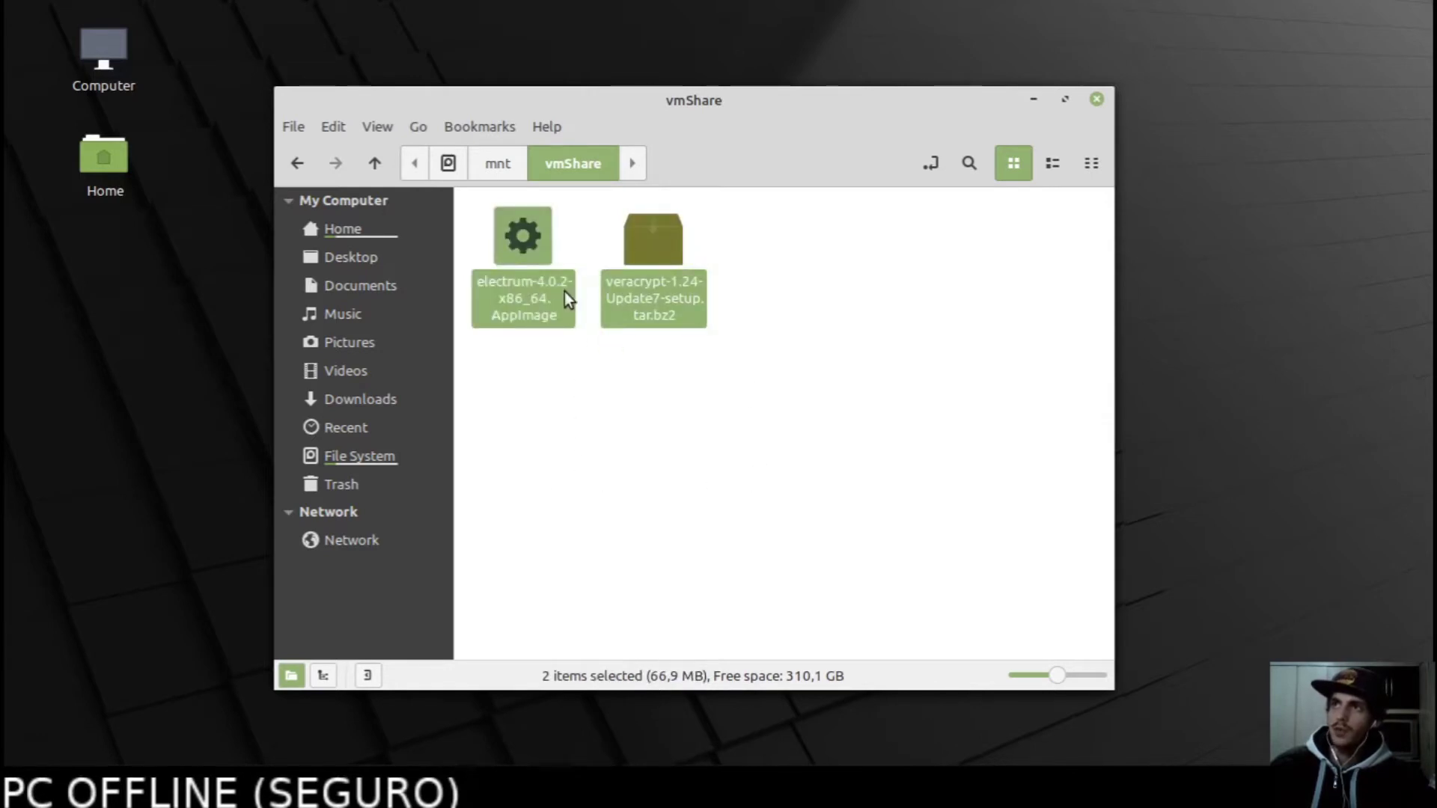
right_click(533, 303)
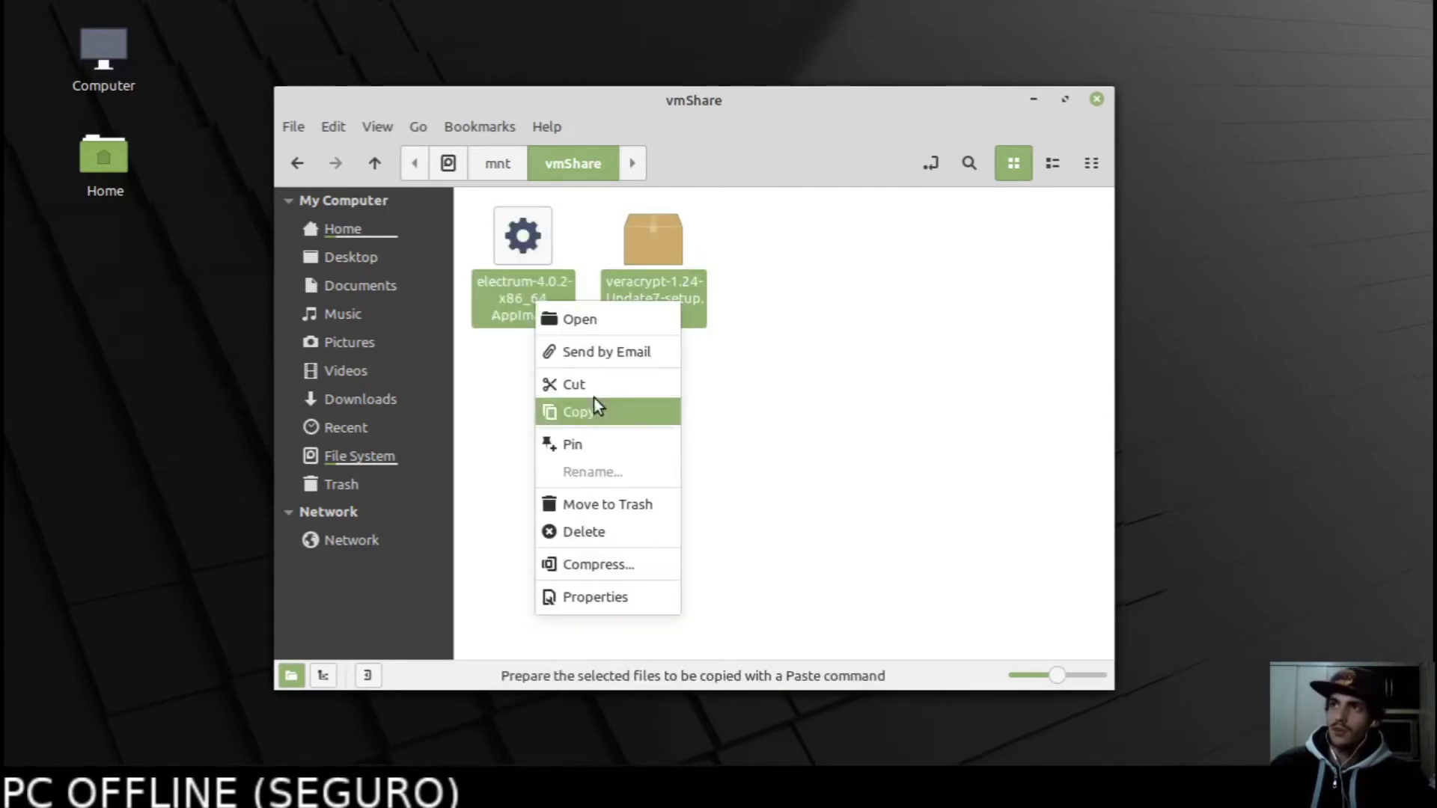
click(603, 413)
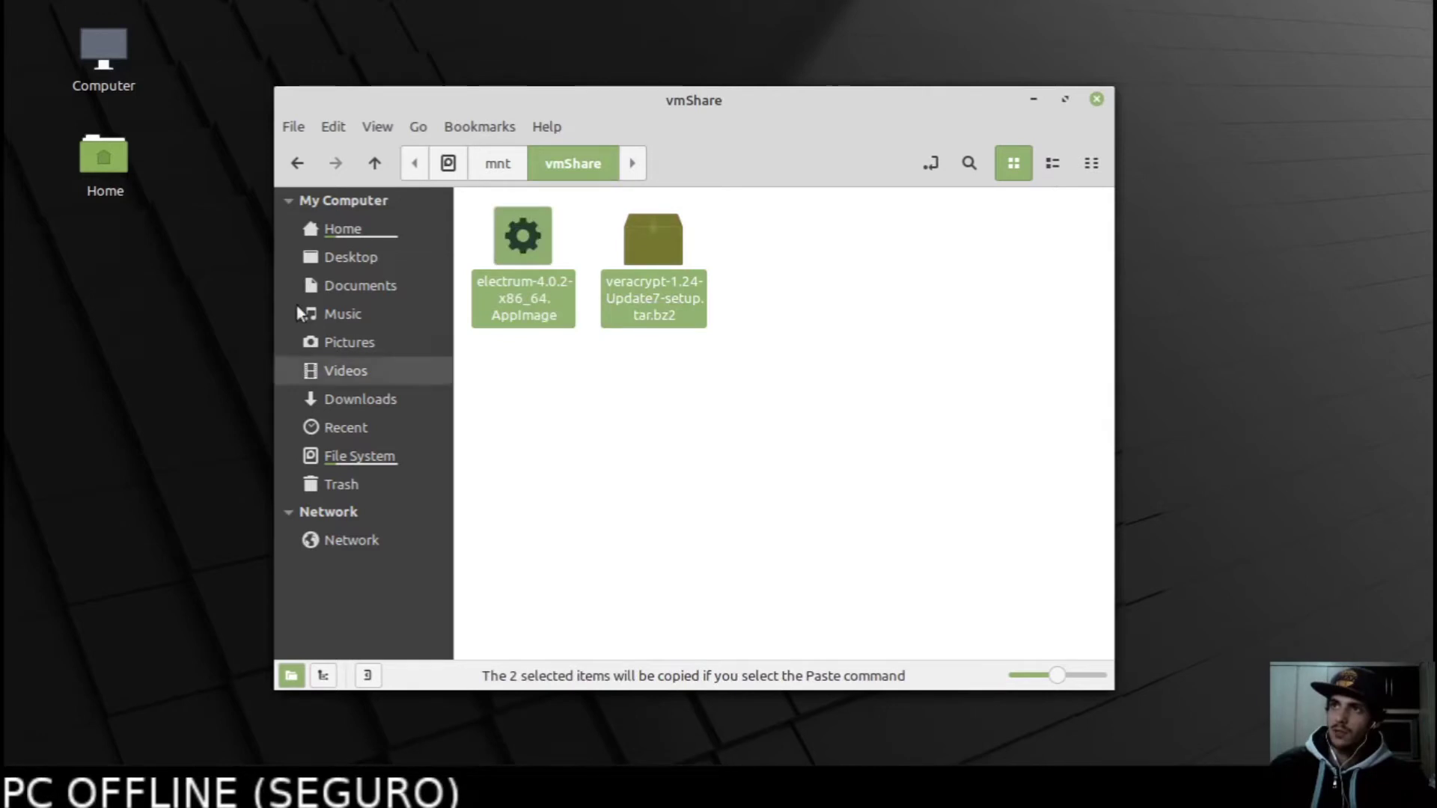
Paste both files into the Home folder and extract the VeraCrypt archive there.
click(351, 227)
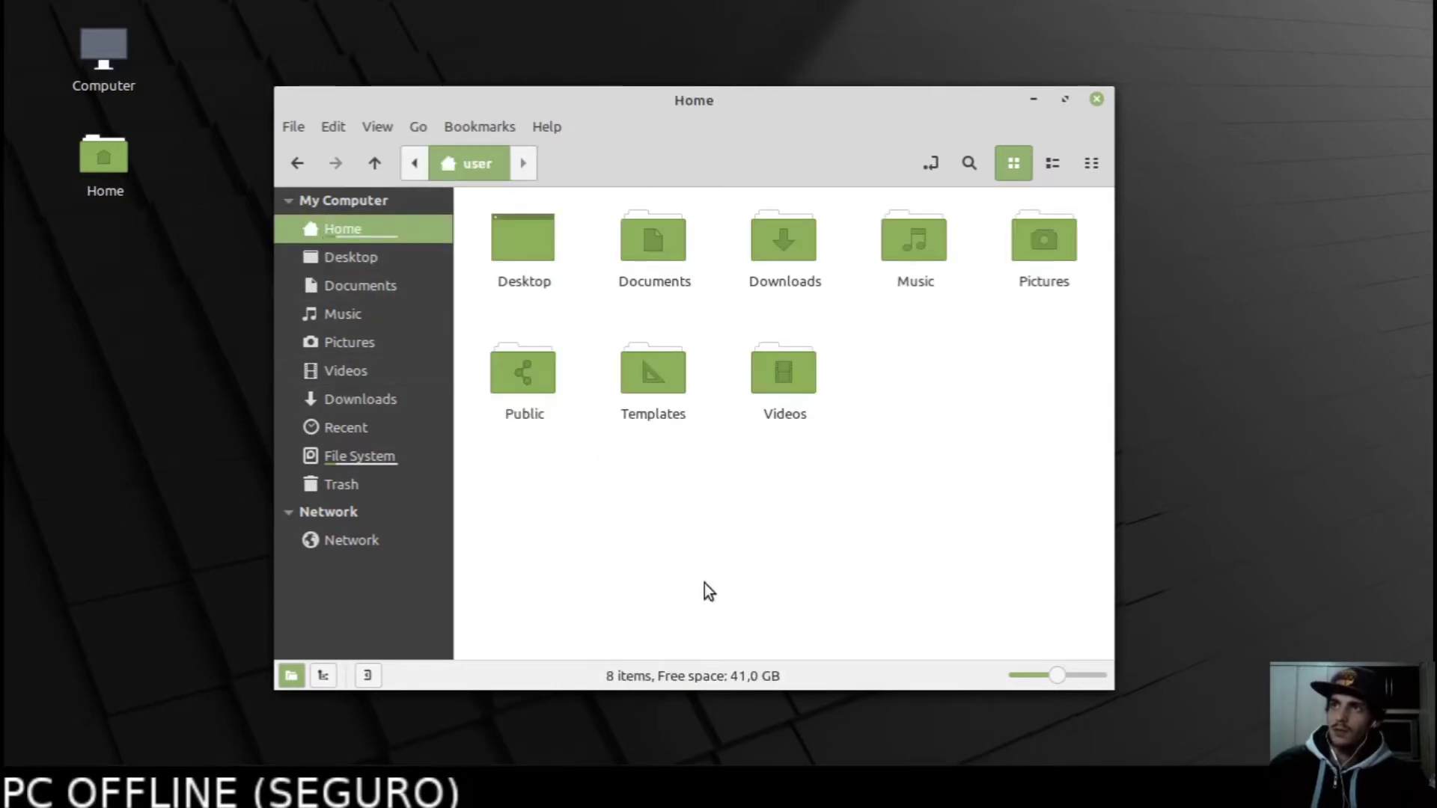
right_click(687, 550)
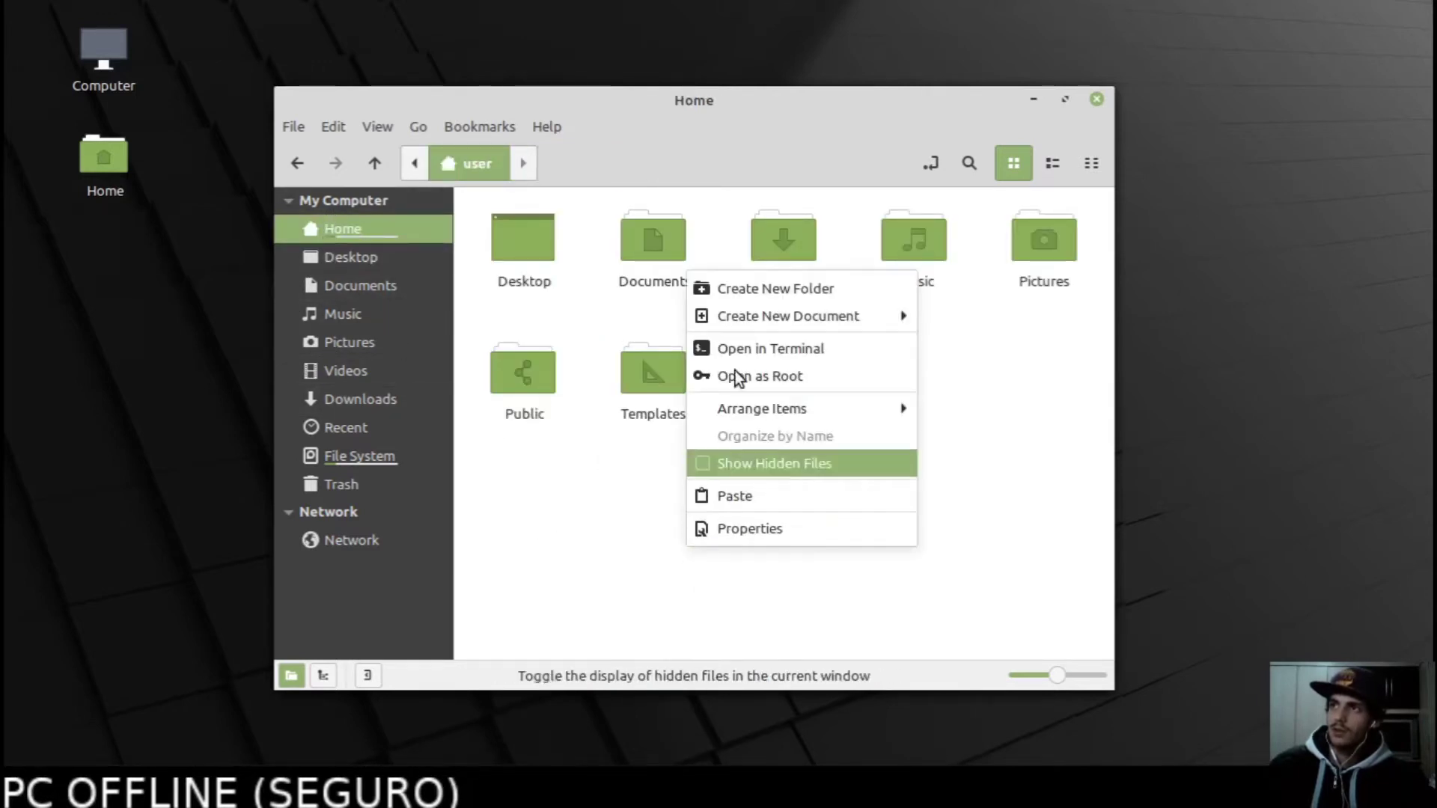
click(756, 496)
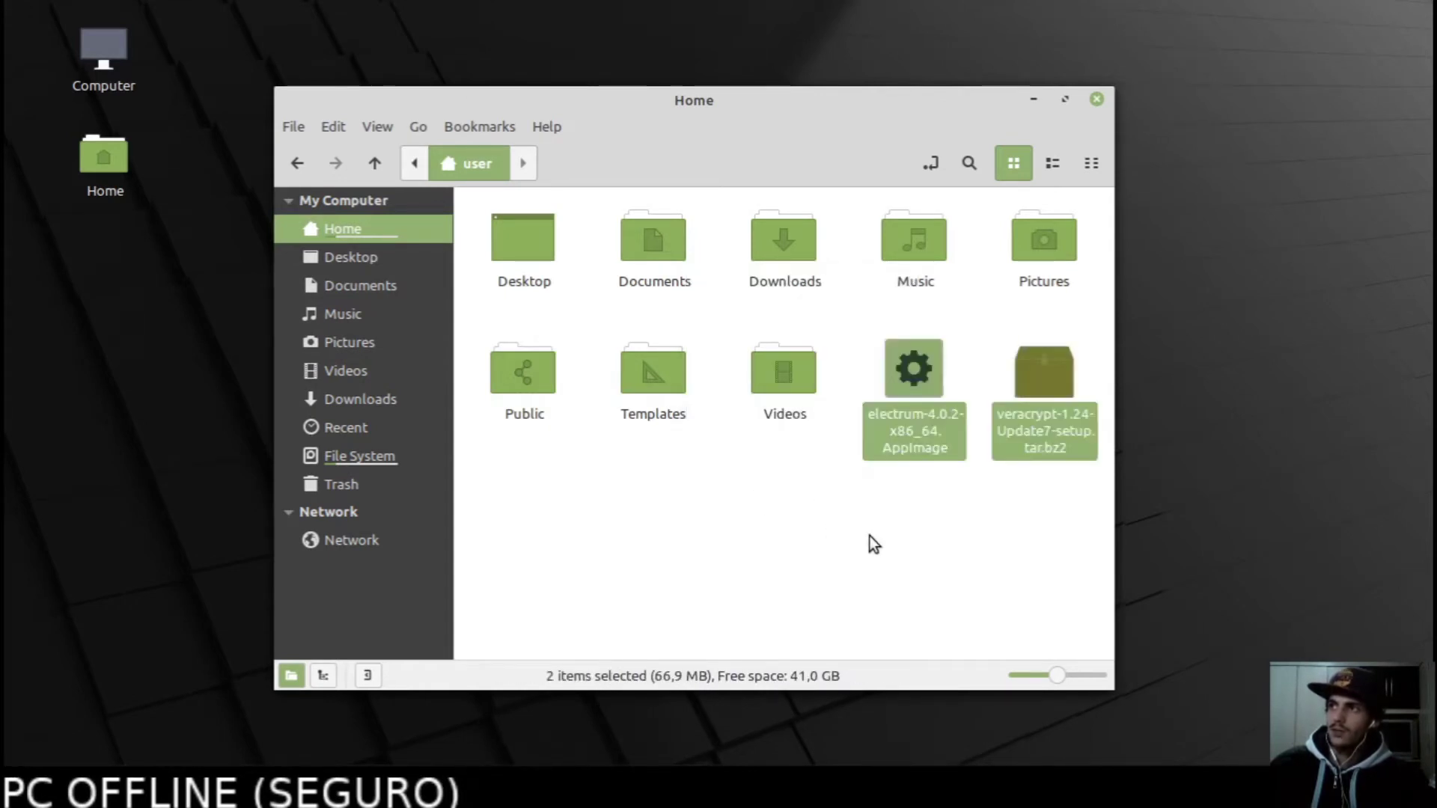
click(1093, 546)
drag(1071, 561, 932, 368)
click(955, 566)
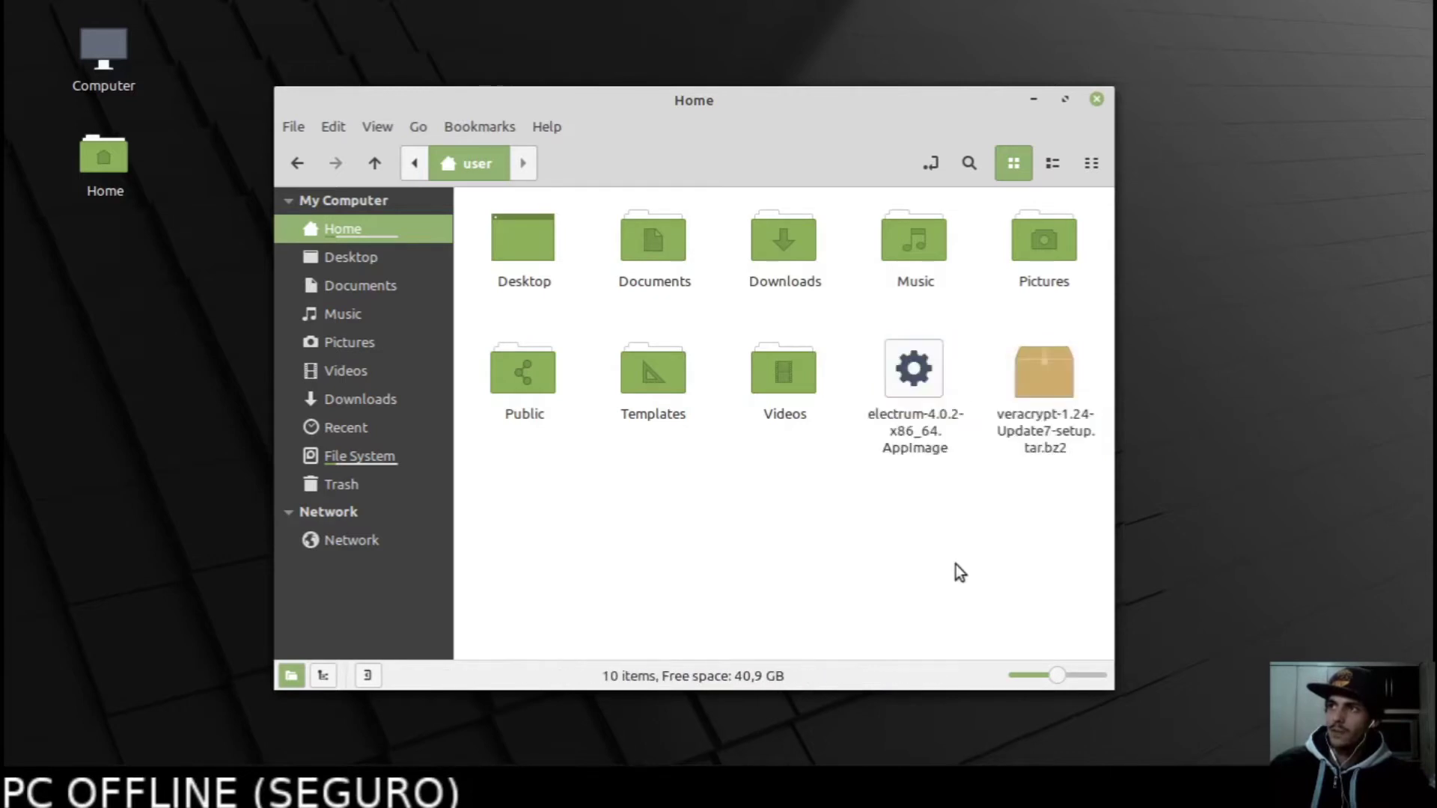
right_click(1048, 394)
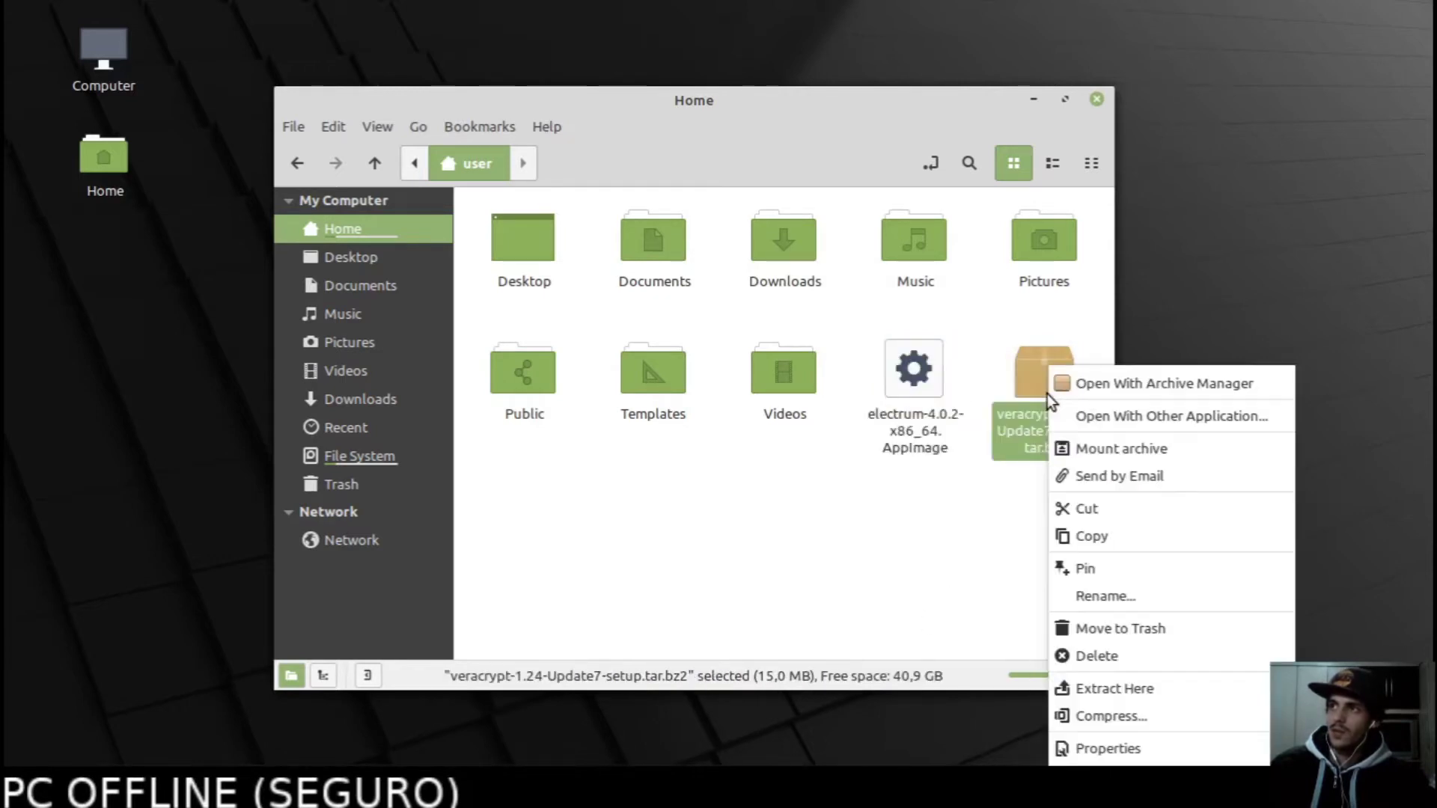
click(1124, 687)
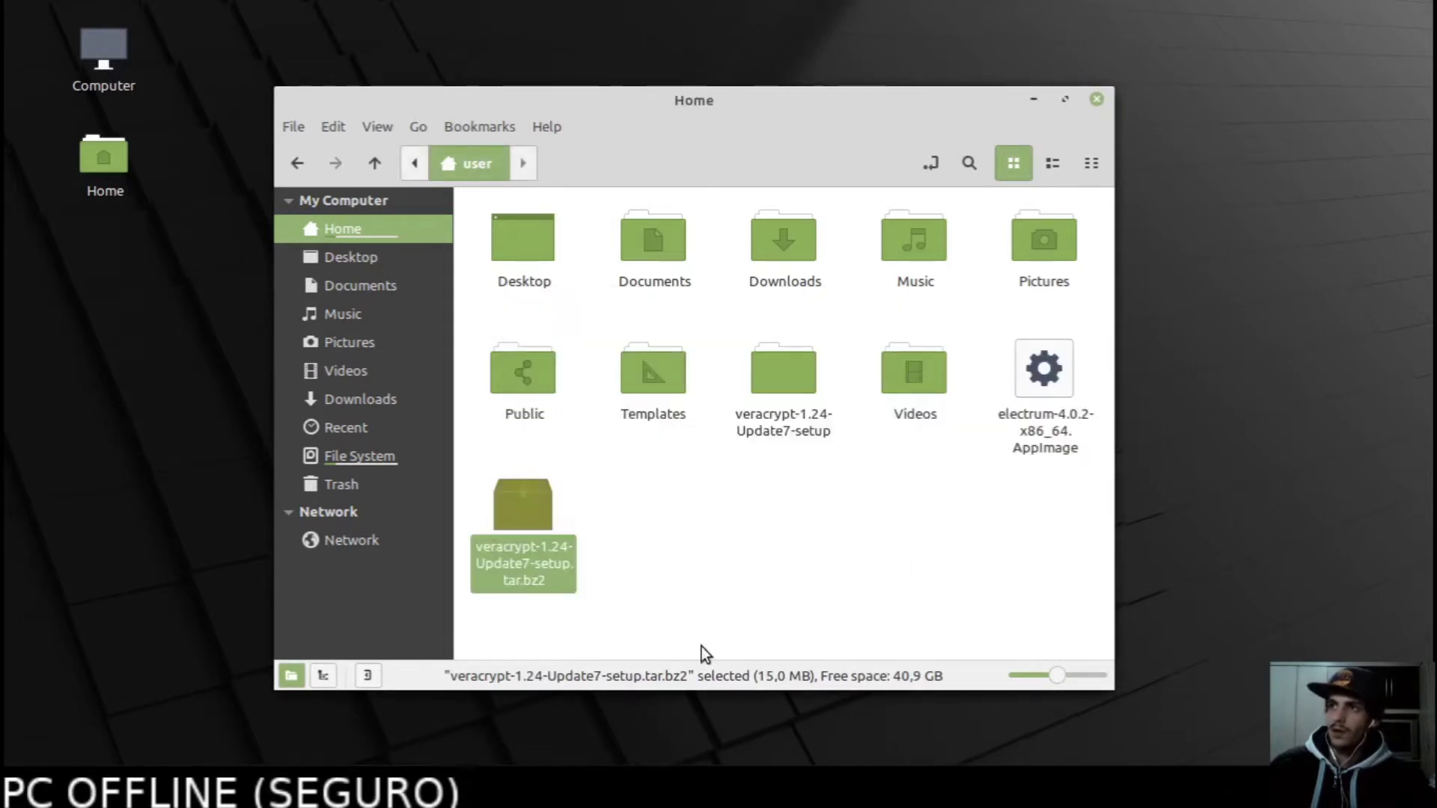
Open the extracted veracrypt-1.24-Update7-setup folder and select the gui-x64 setup script.
click(808, 449)
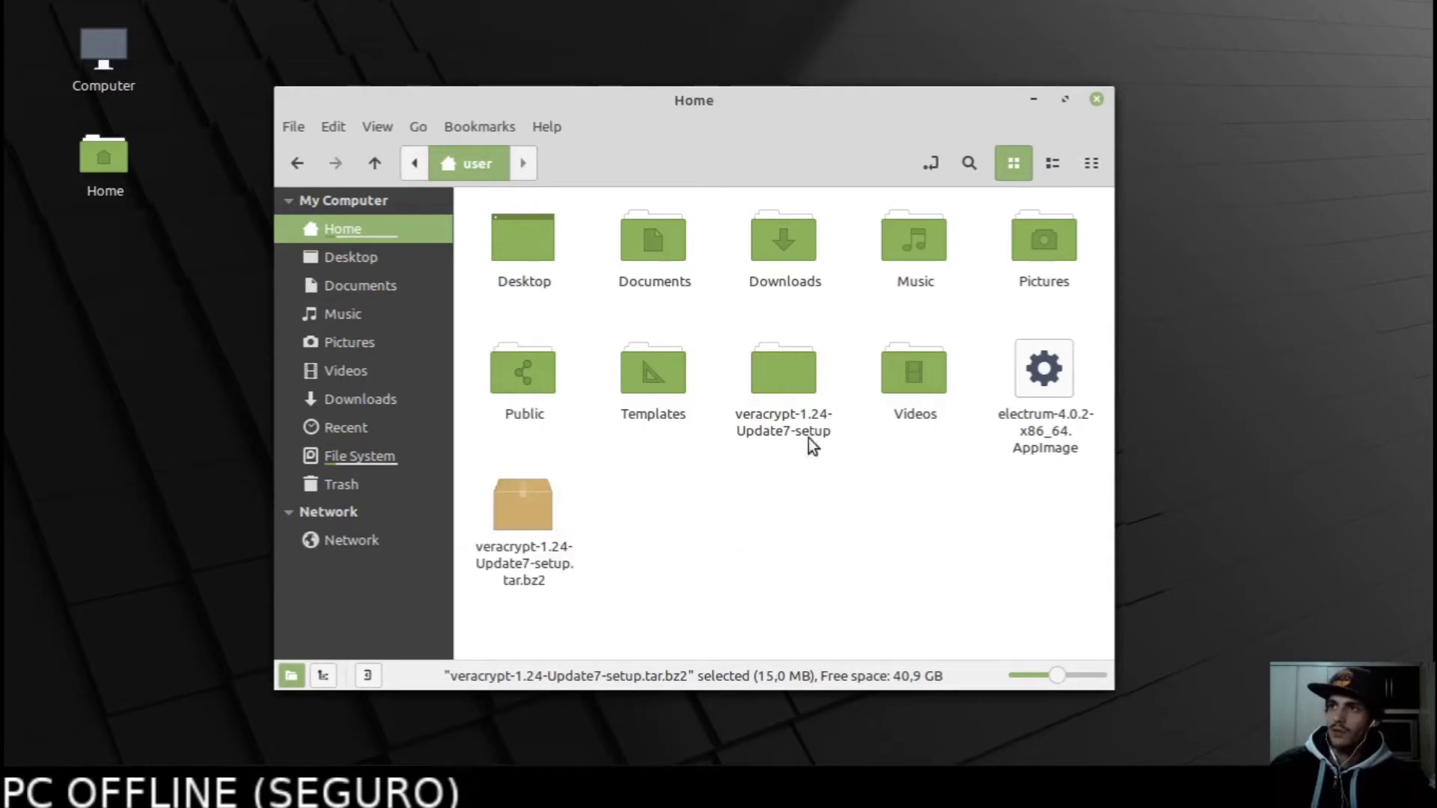
double_click(778, 380)
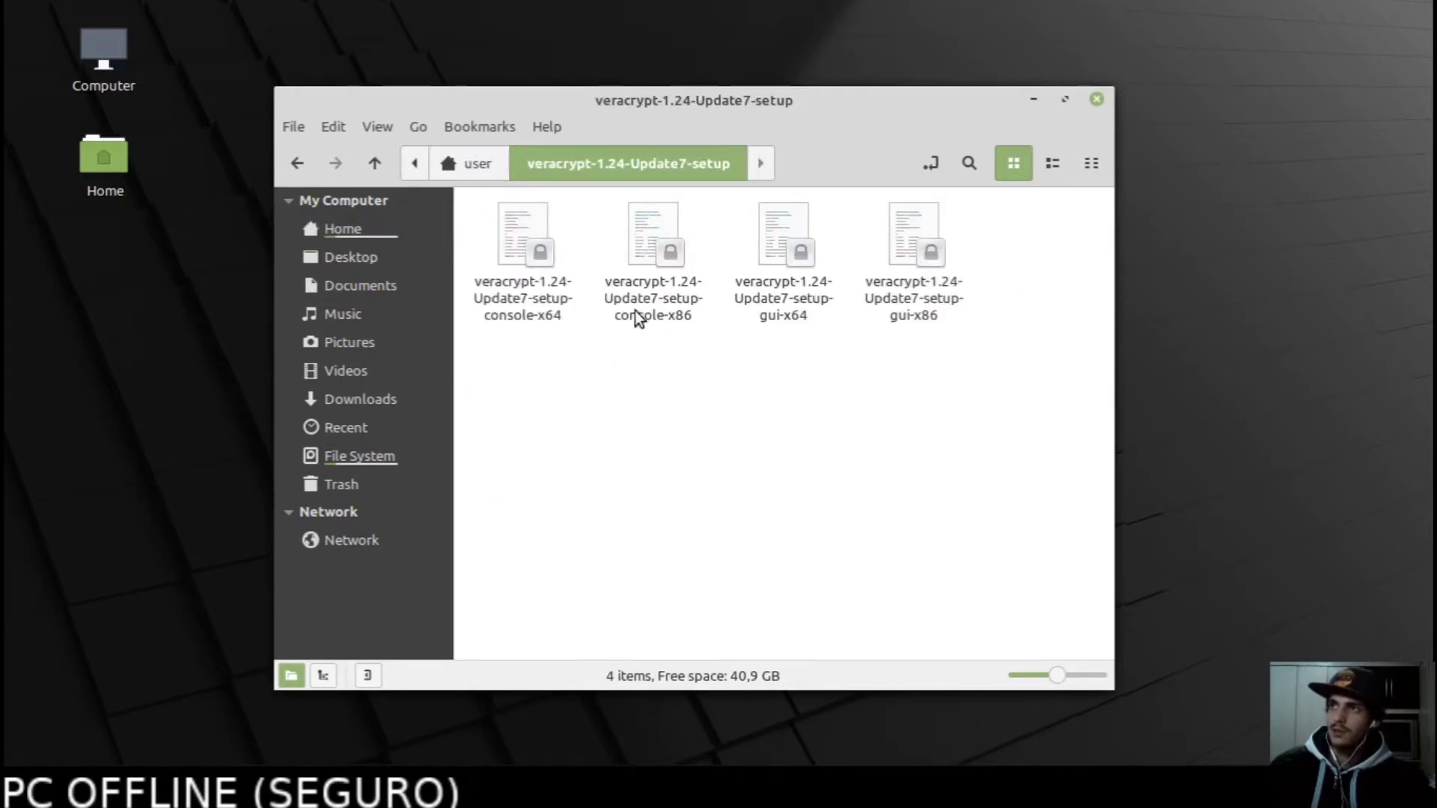
click(770, 298)
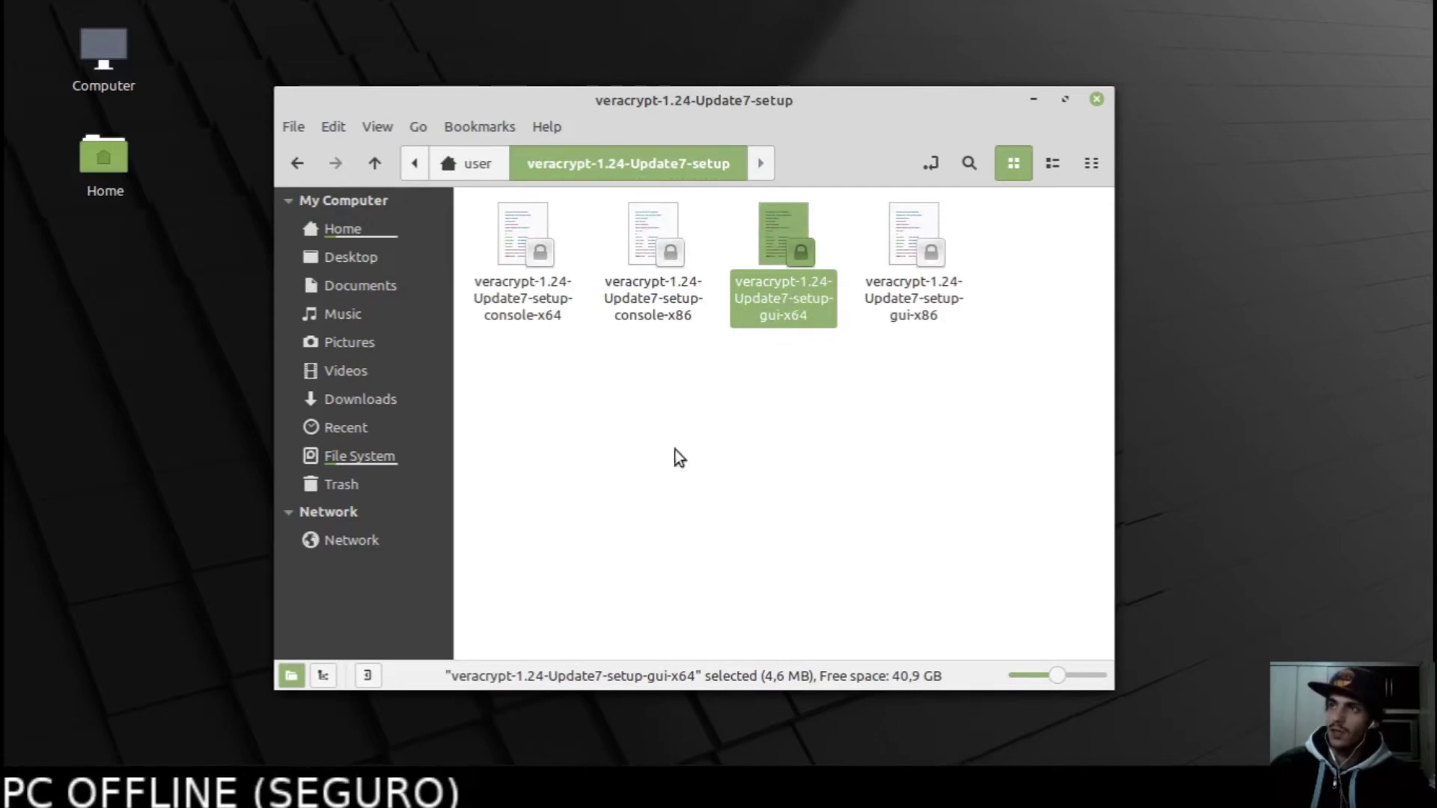
right_click(808, 291)
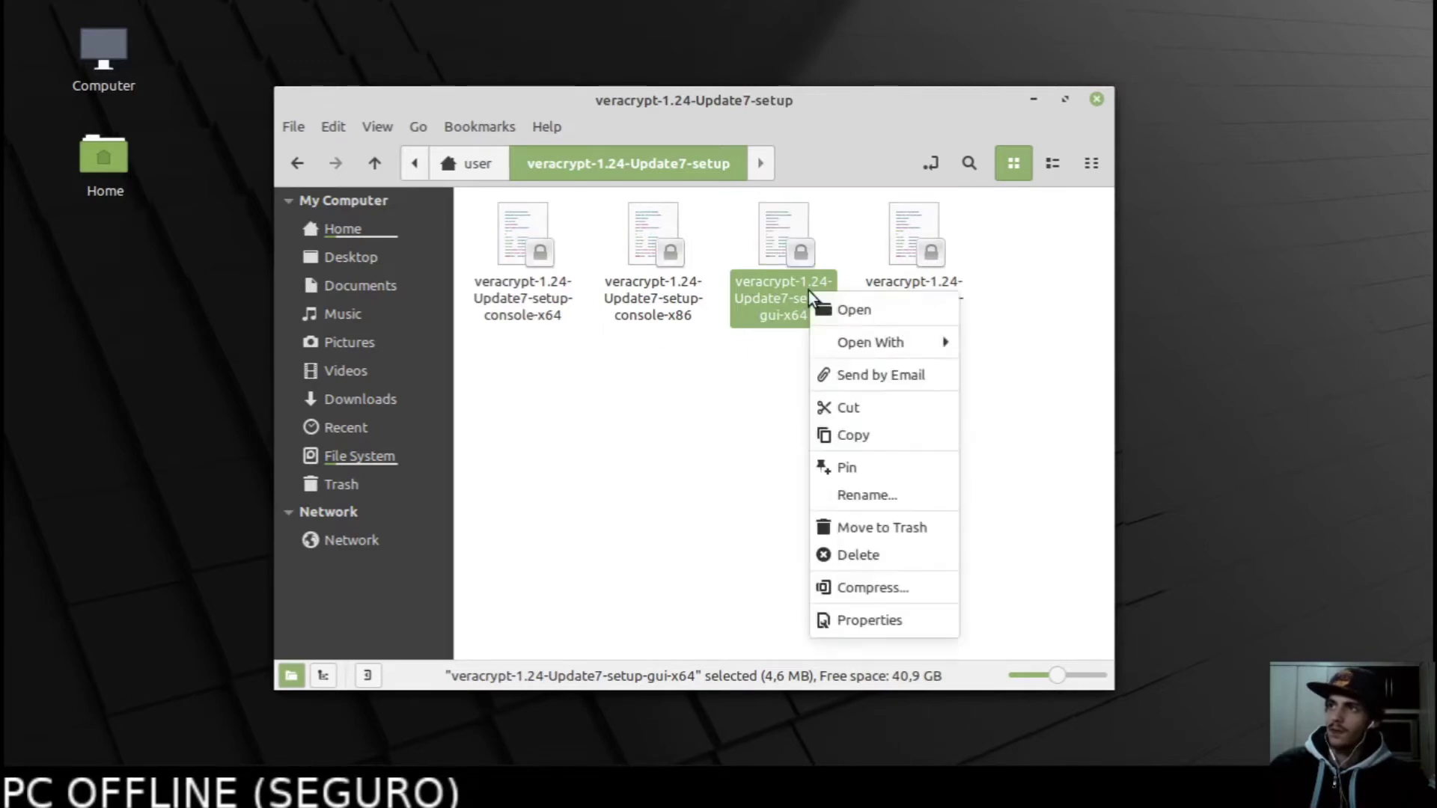
Give the veracrypt-1.24-Update7-setup-gui-x64 script owner read-and-write access and execute permission.
click(860, 624)
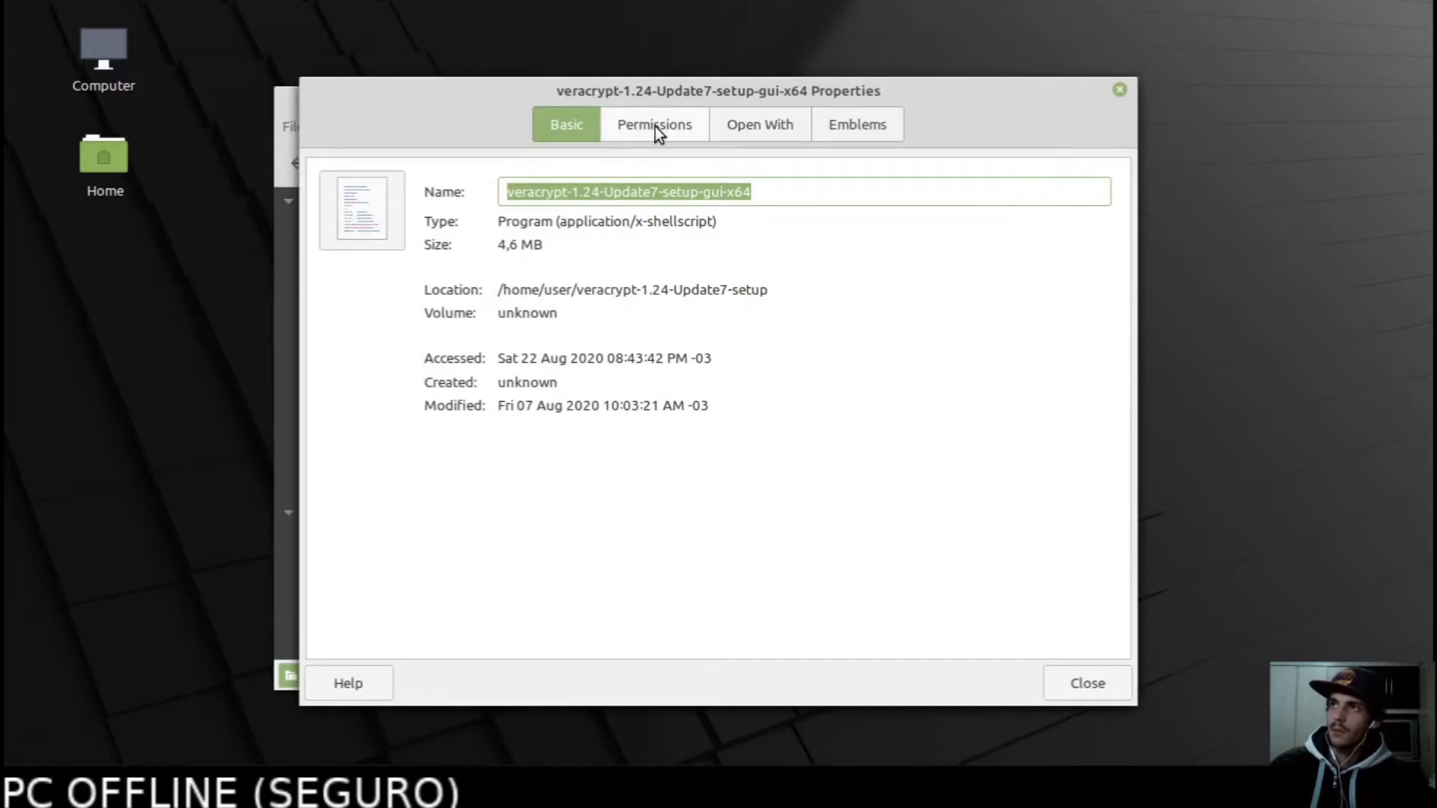
click(651, 126)
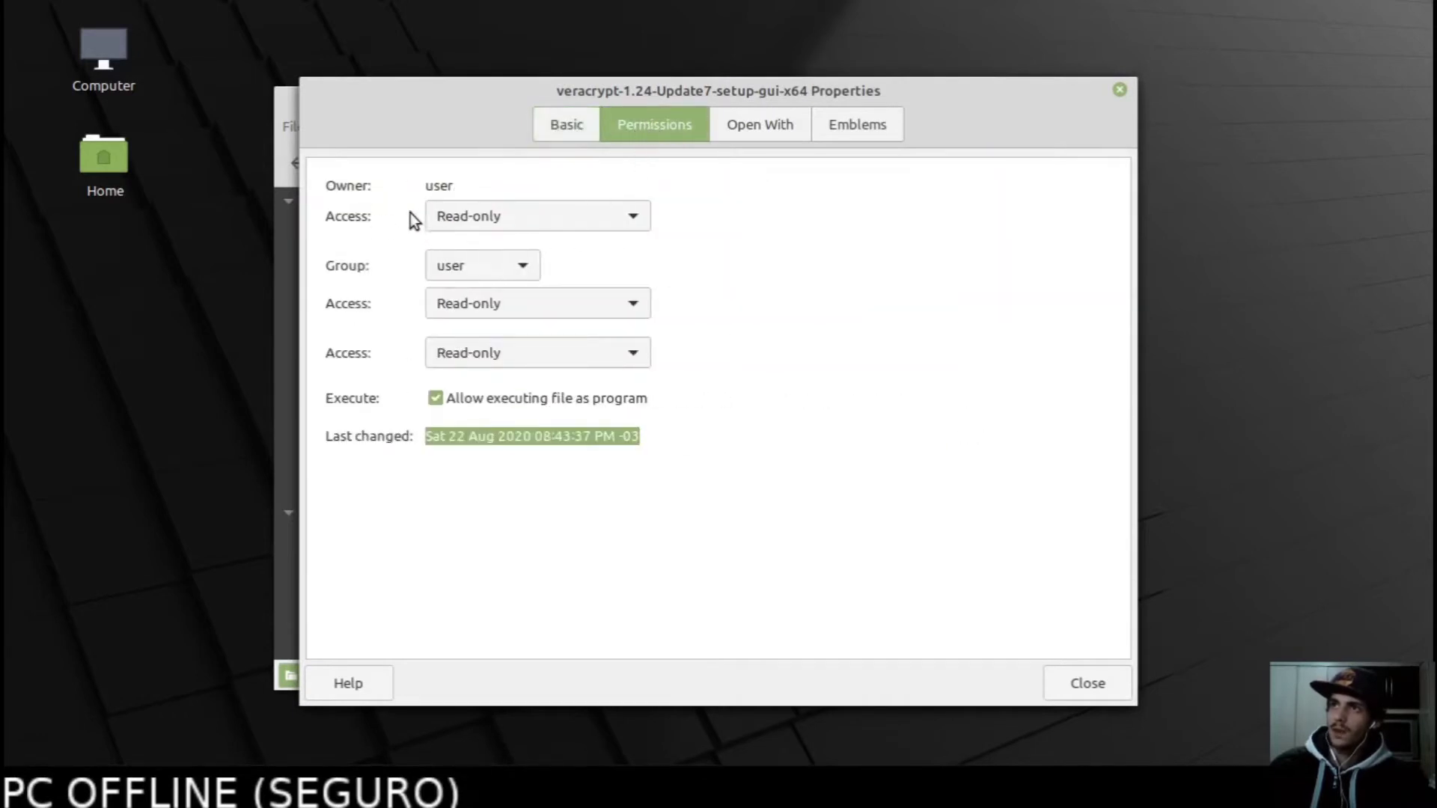
click(508, 218)
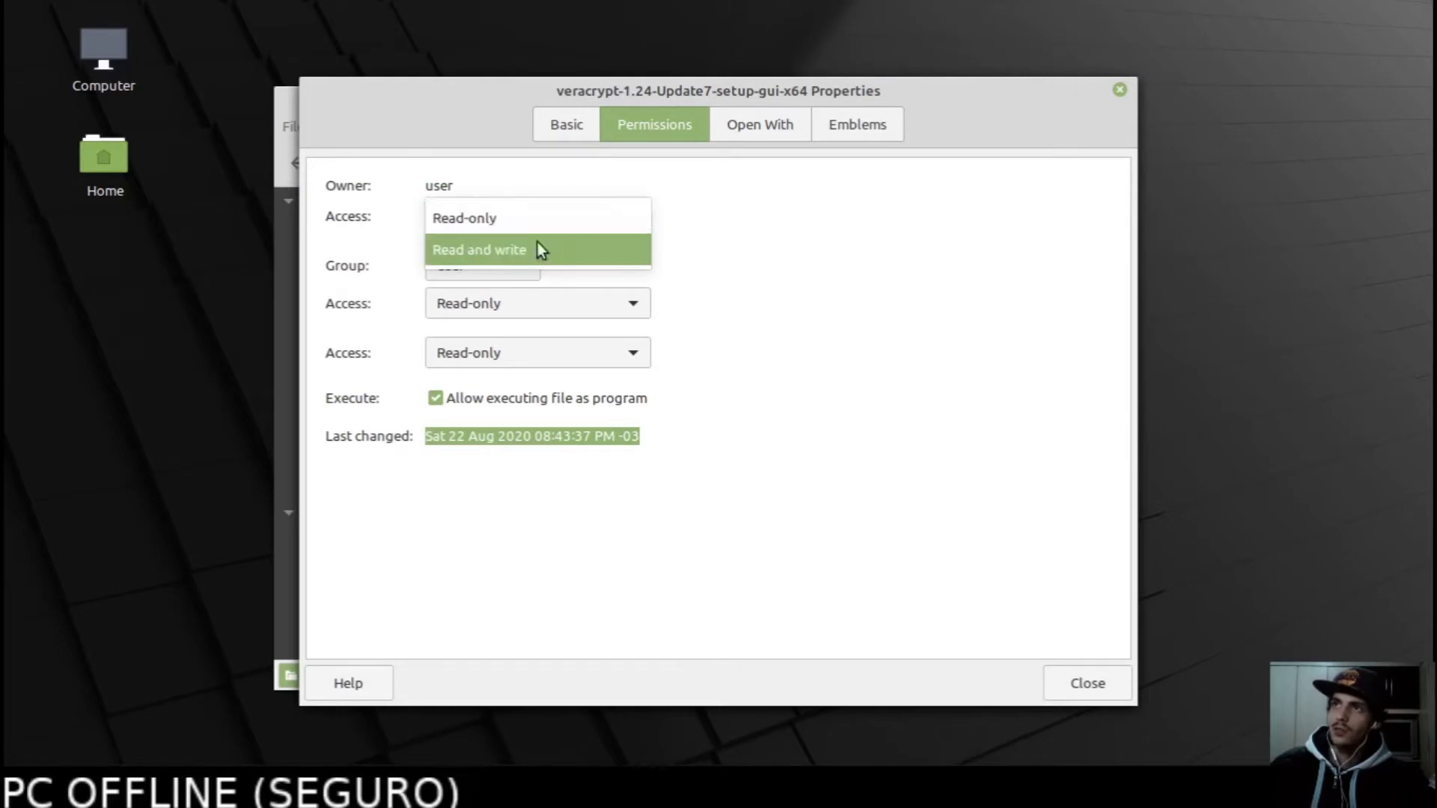
click(441, 254)
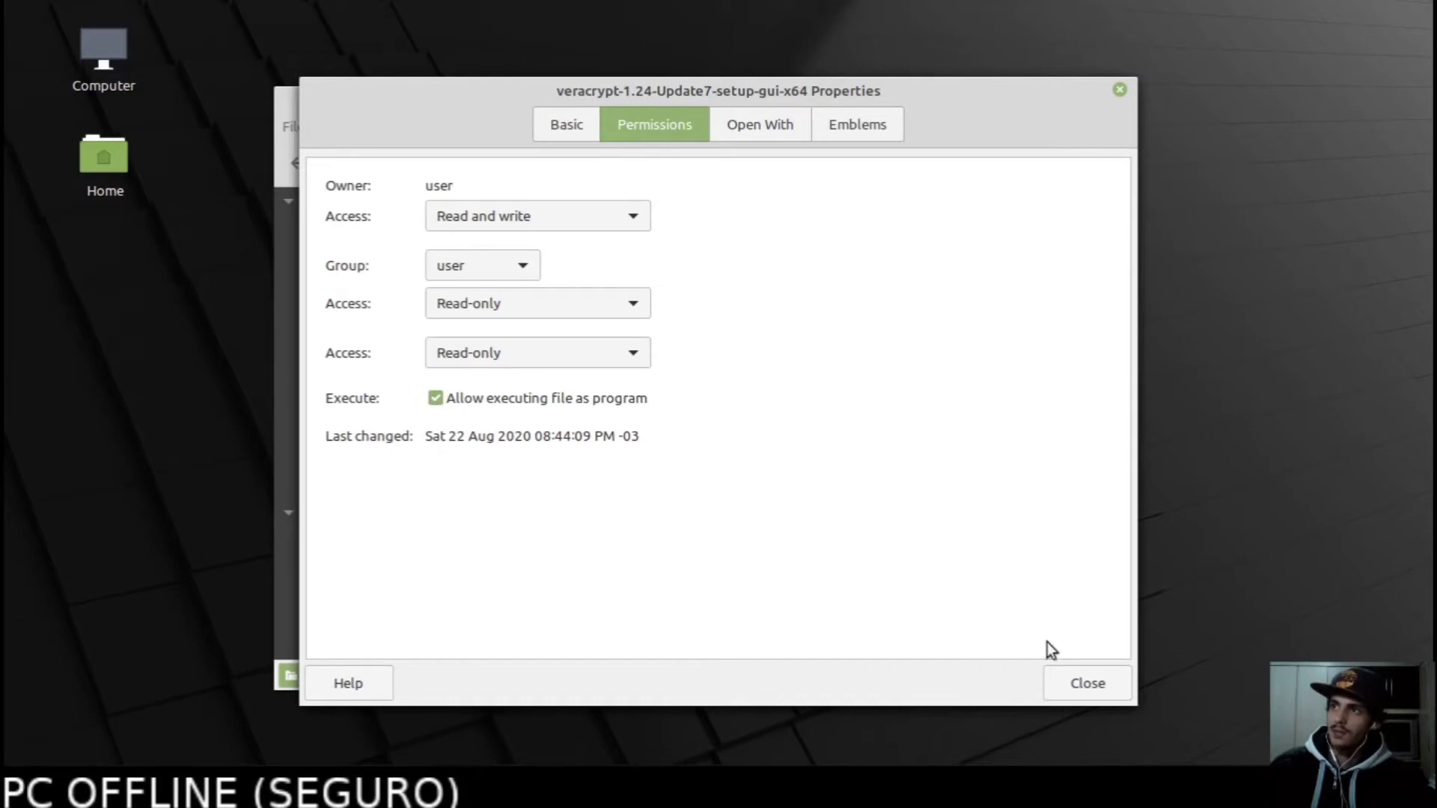
click(1085, 683)
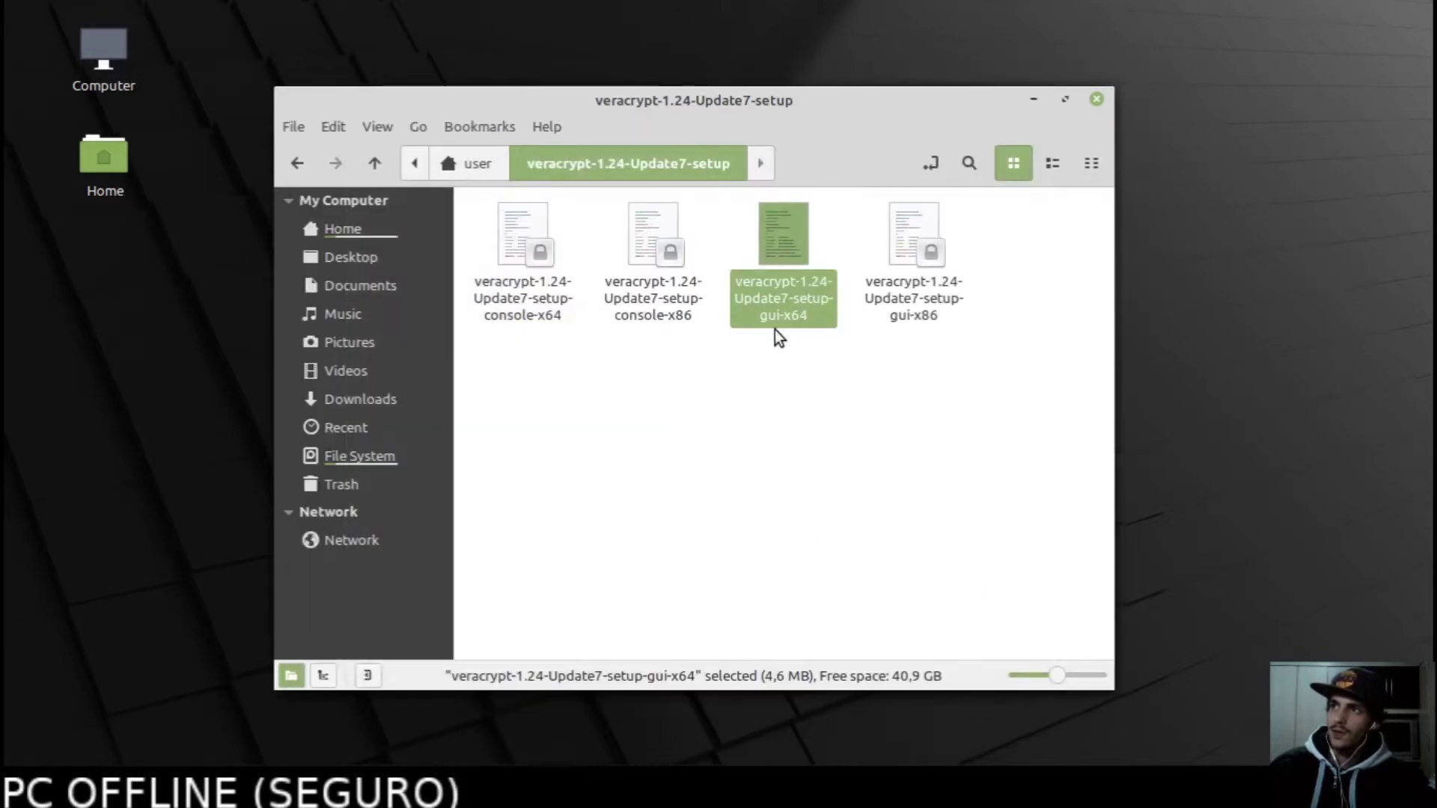
Run the gui-x64 installer in a terminal, choose Install VeraCrypt, and accept the license.
double_click(775, 295)
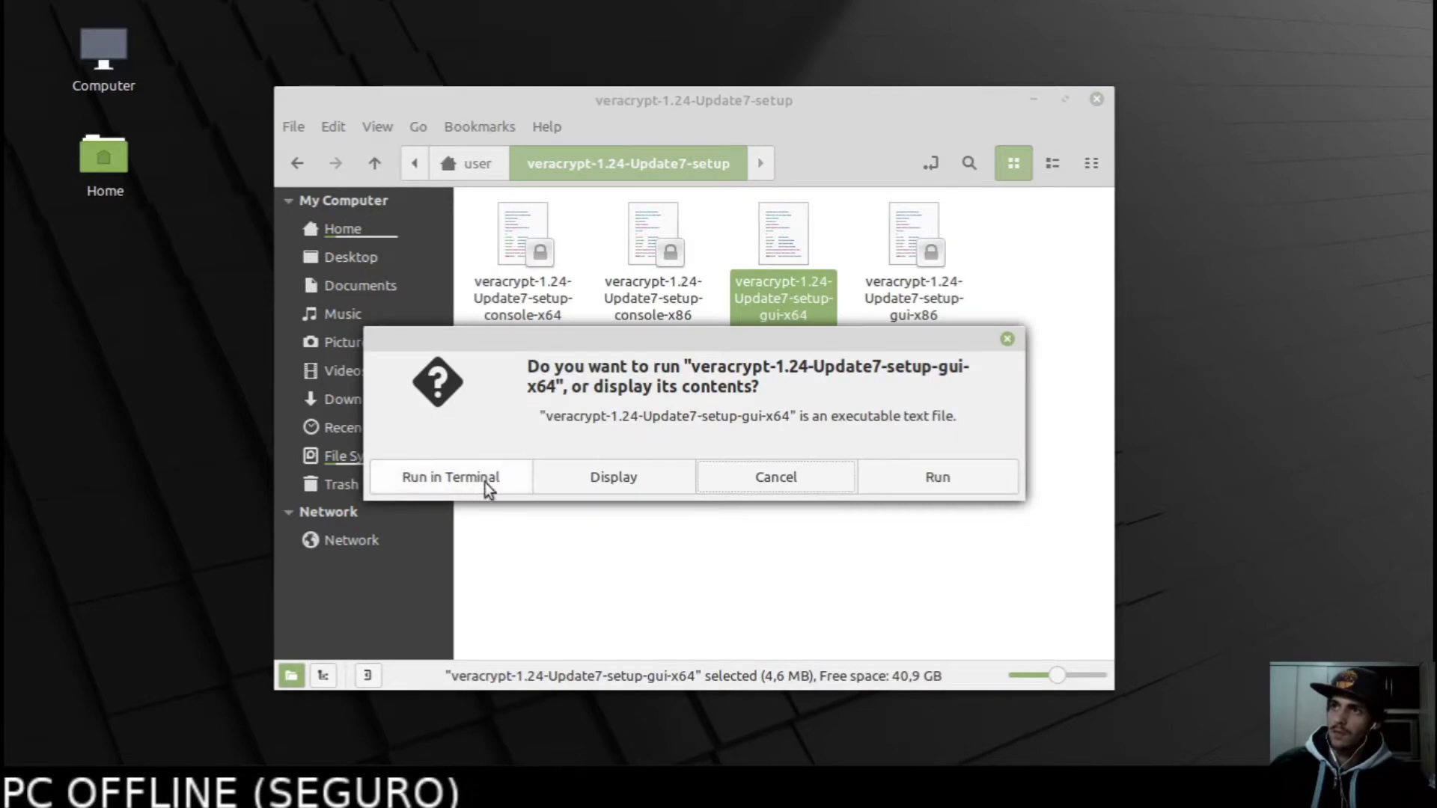
drag(593, 340, 671, 402)
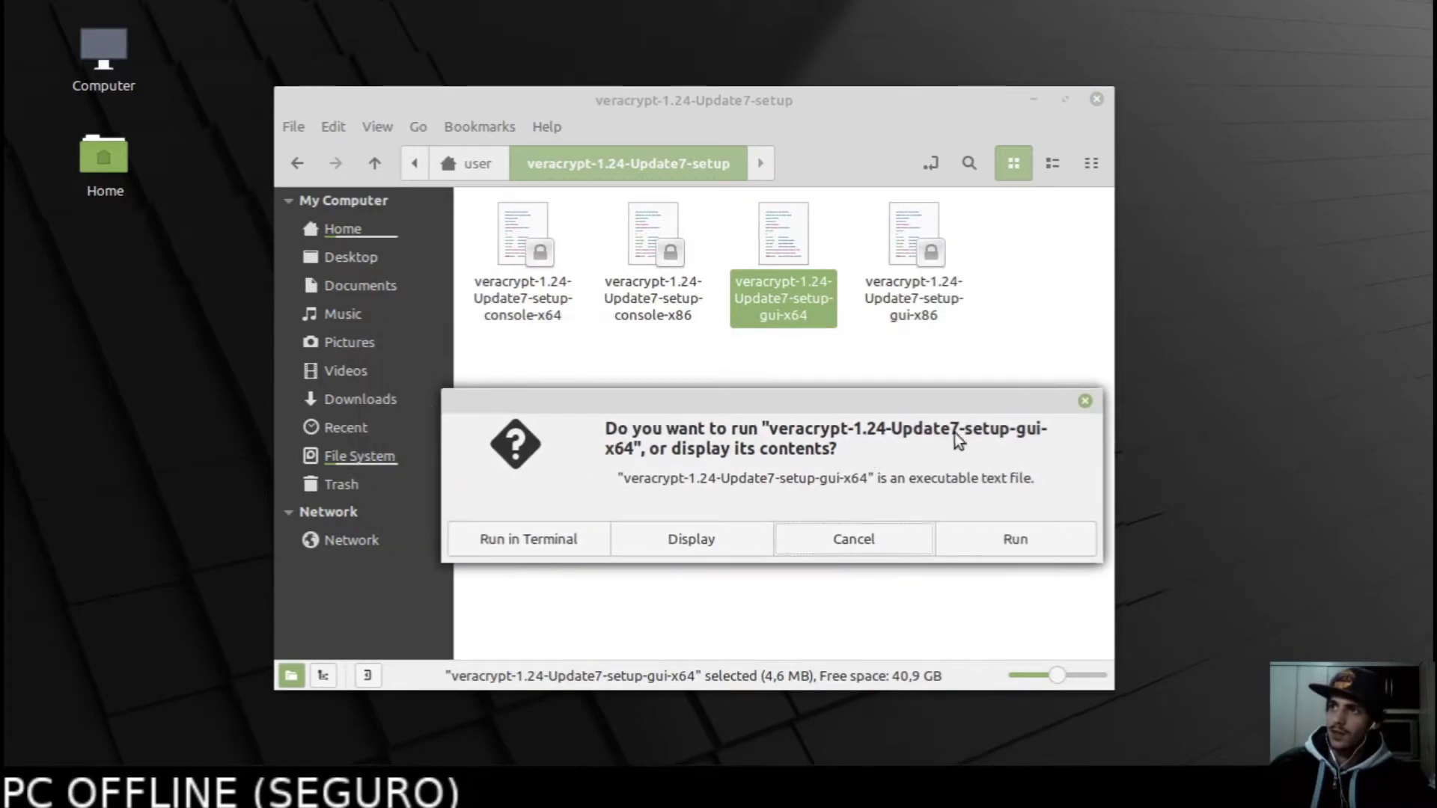
click(524, 532)
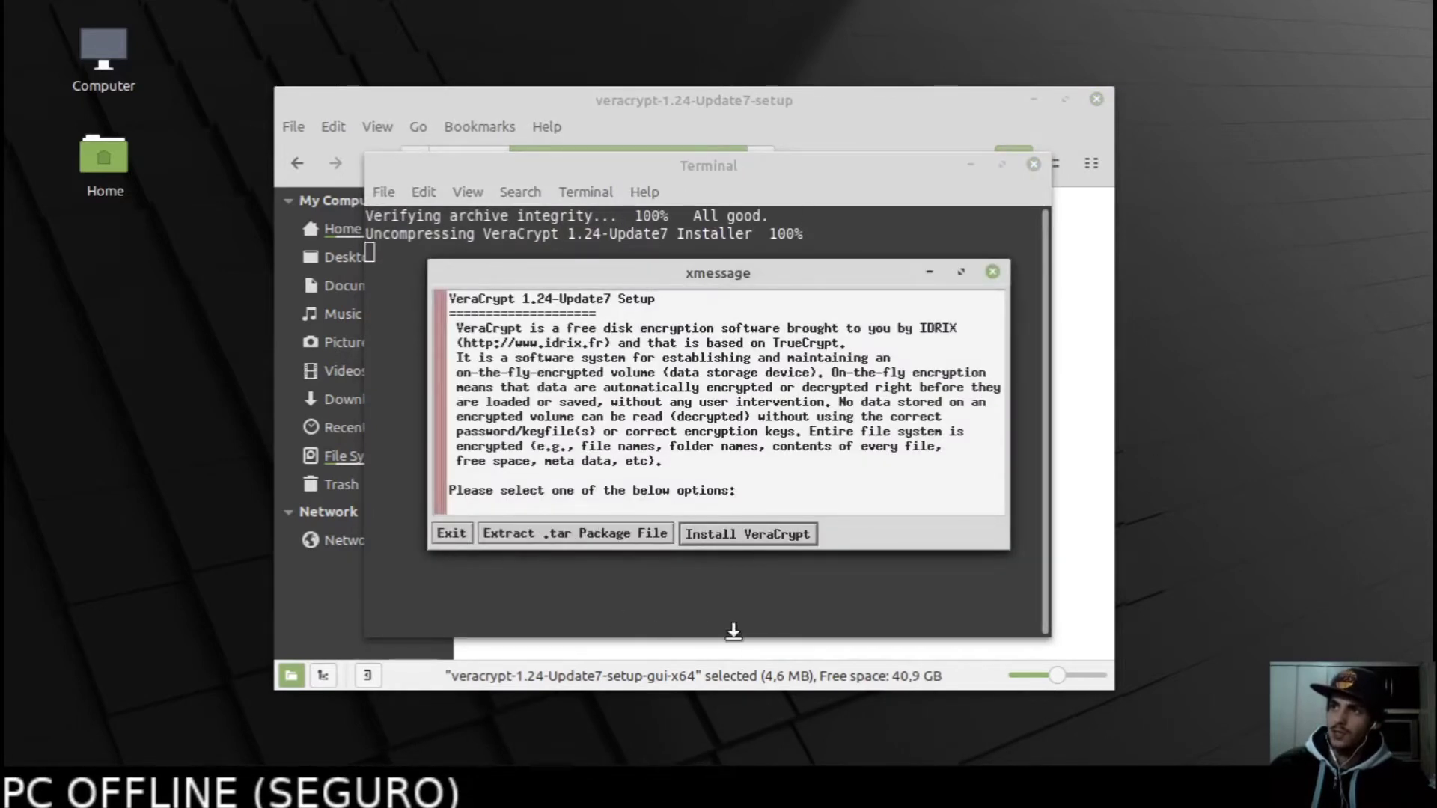
drag(690, 270, 690, 303)
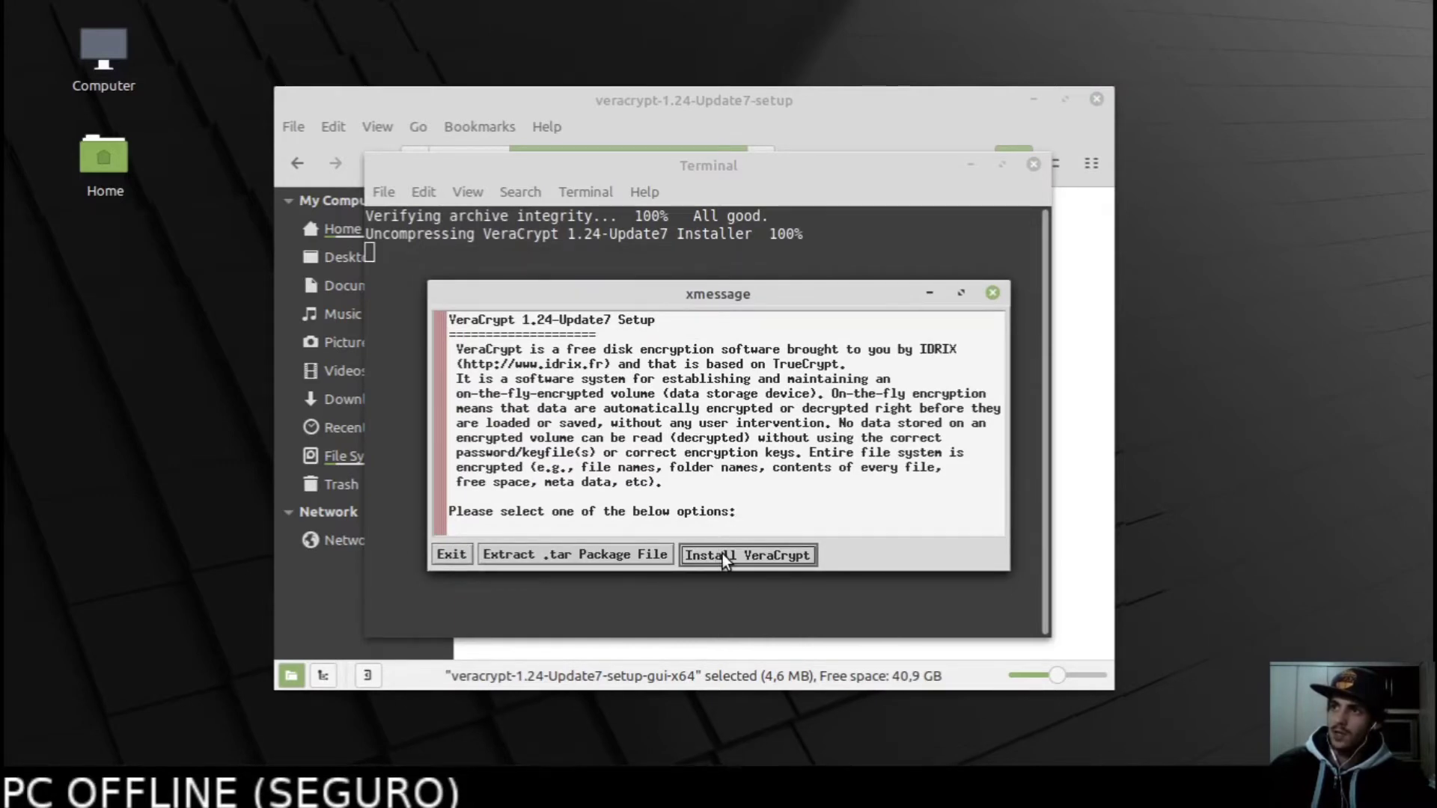
click(722, 553)
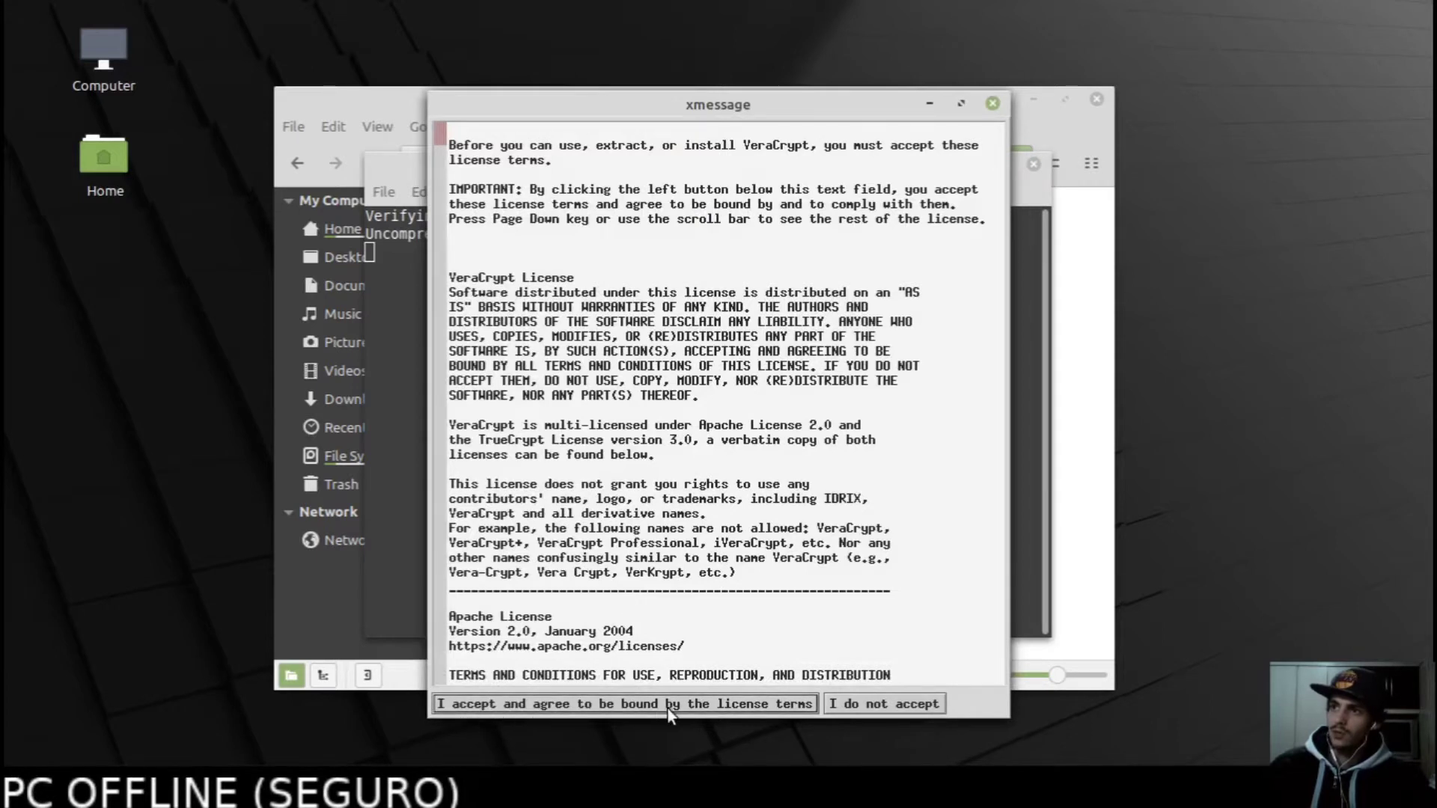
click(697, 706)
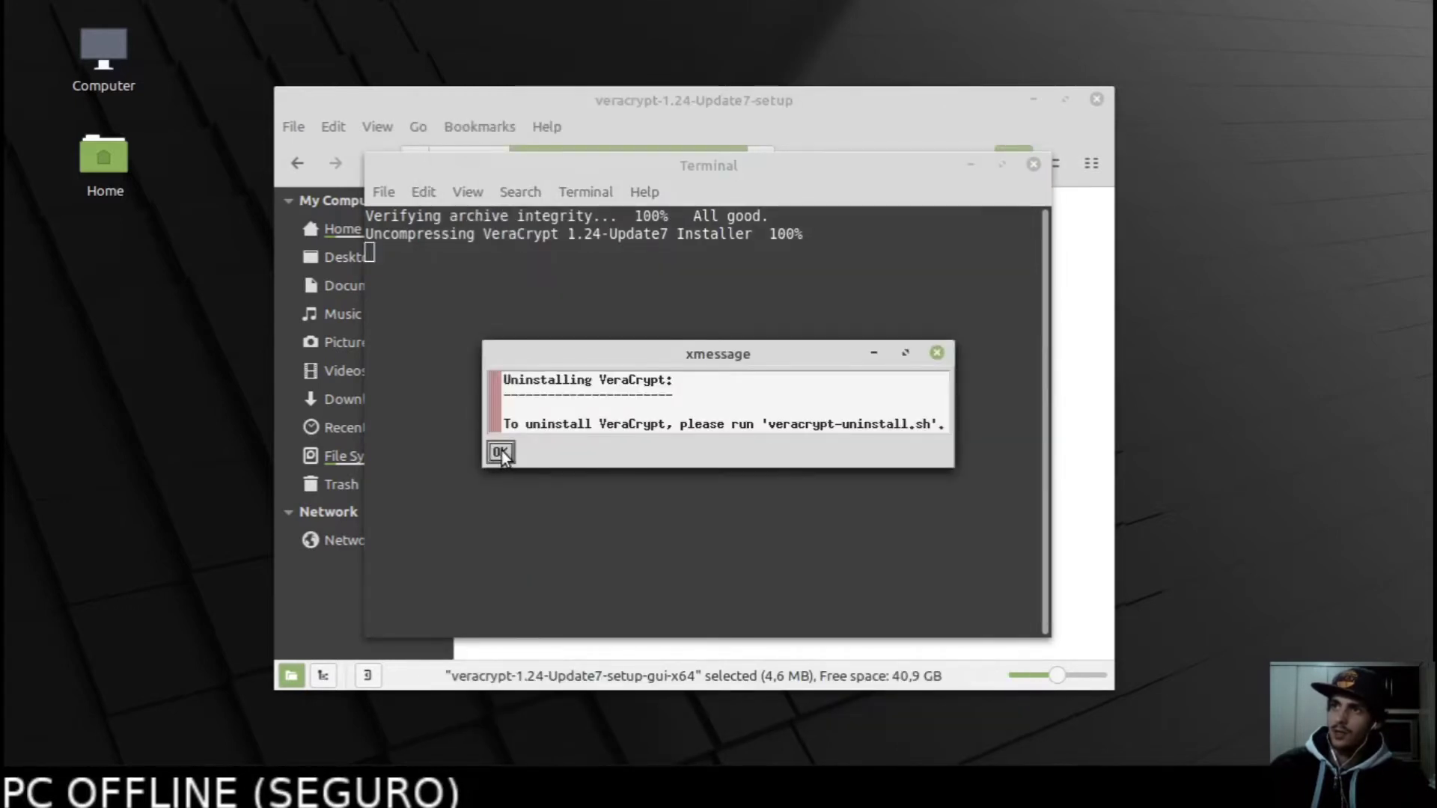
Enter the admin password to complete the installation, then exit the installer.
click(500, 451)
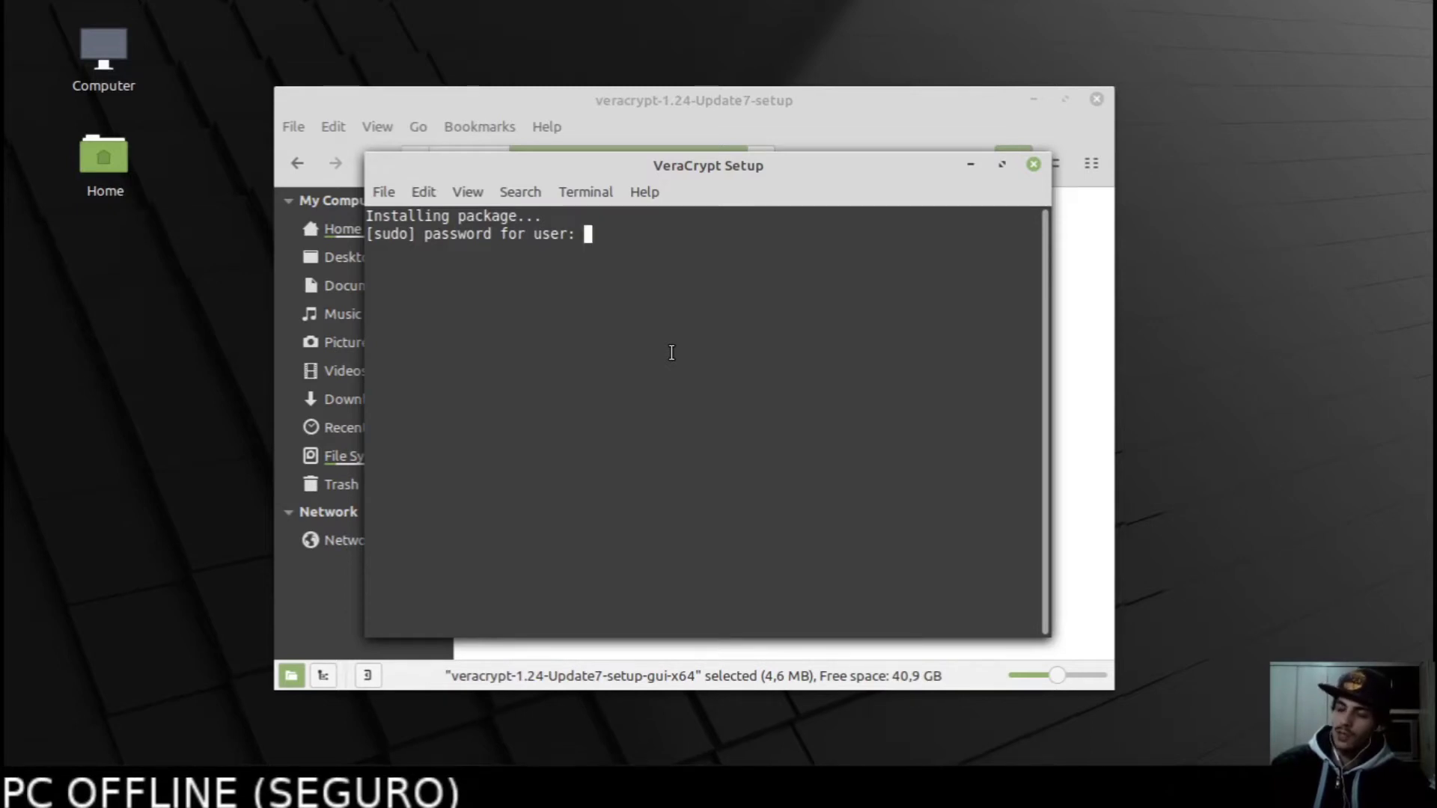
text(***)
key(Return)
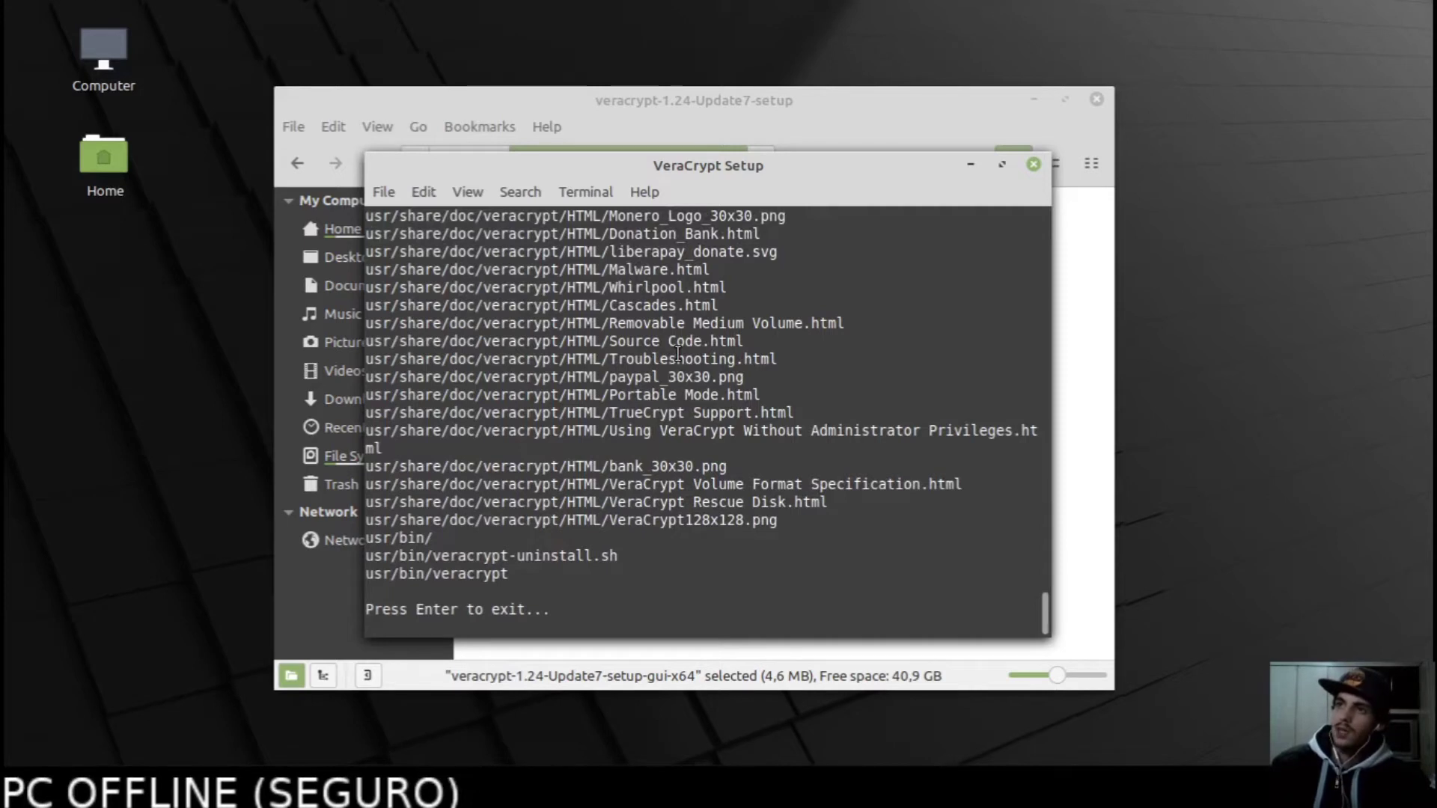
key(Return)
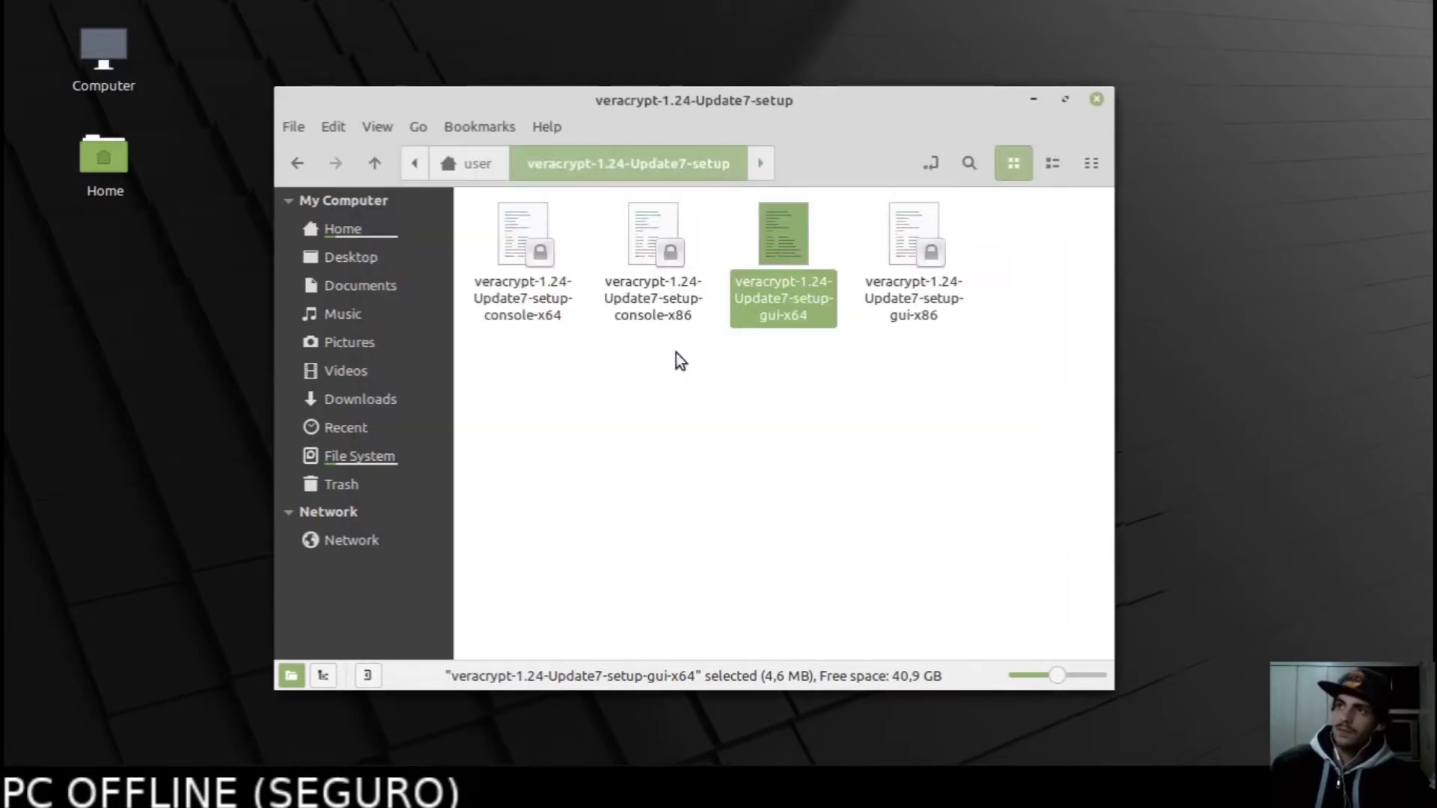
Minimize Nemo and launch Terminal from the Mint menu via a 'ter' search.
click(915, 436)
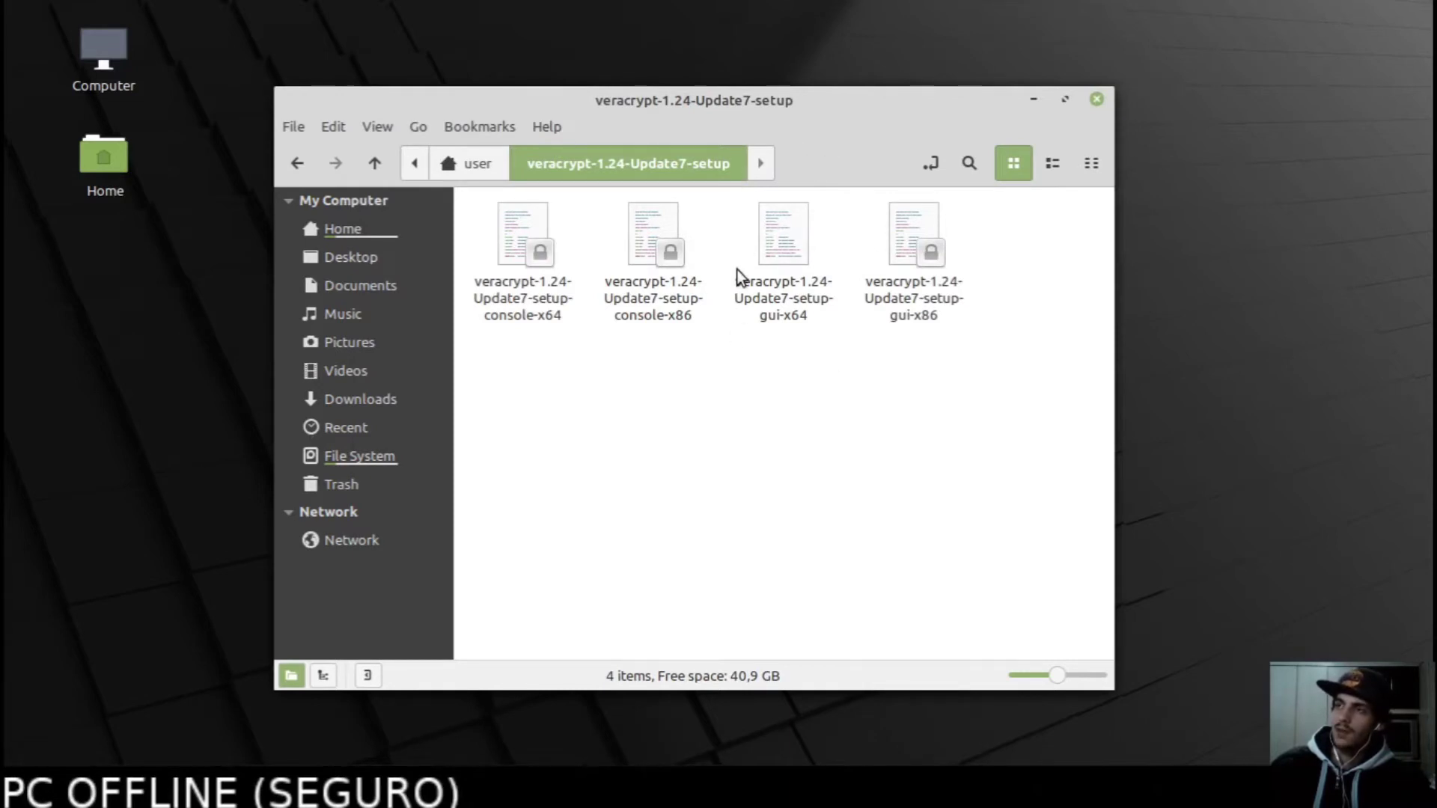
click(1034, 99)
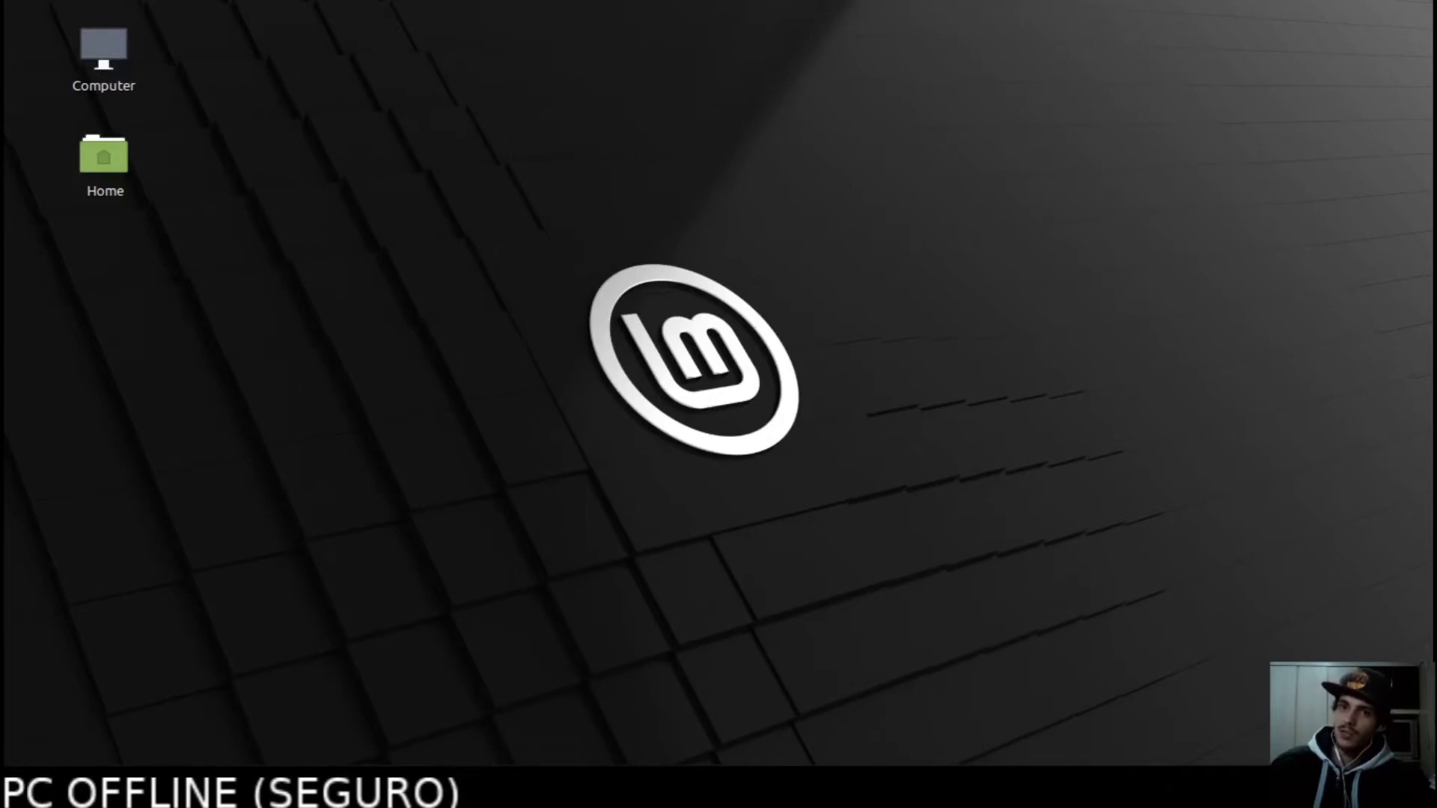
click(23, 785)
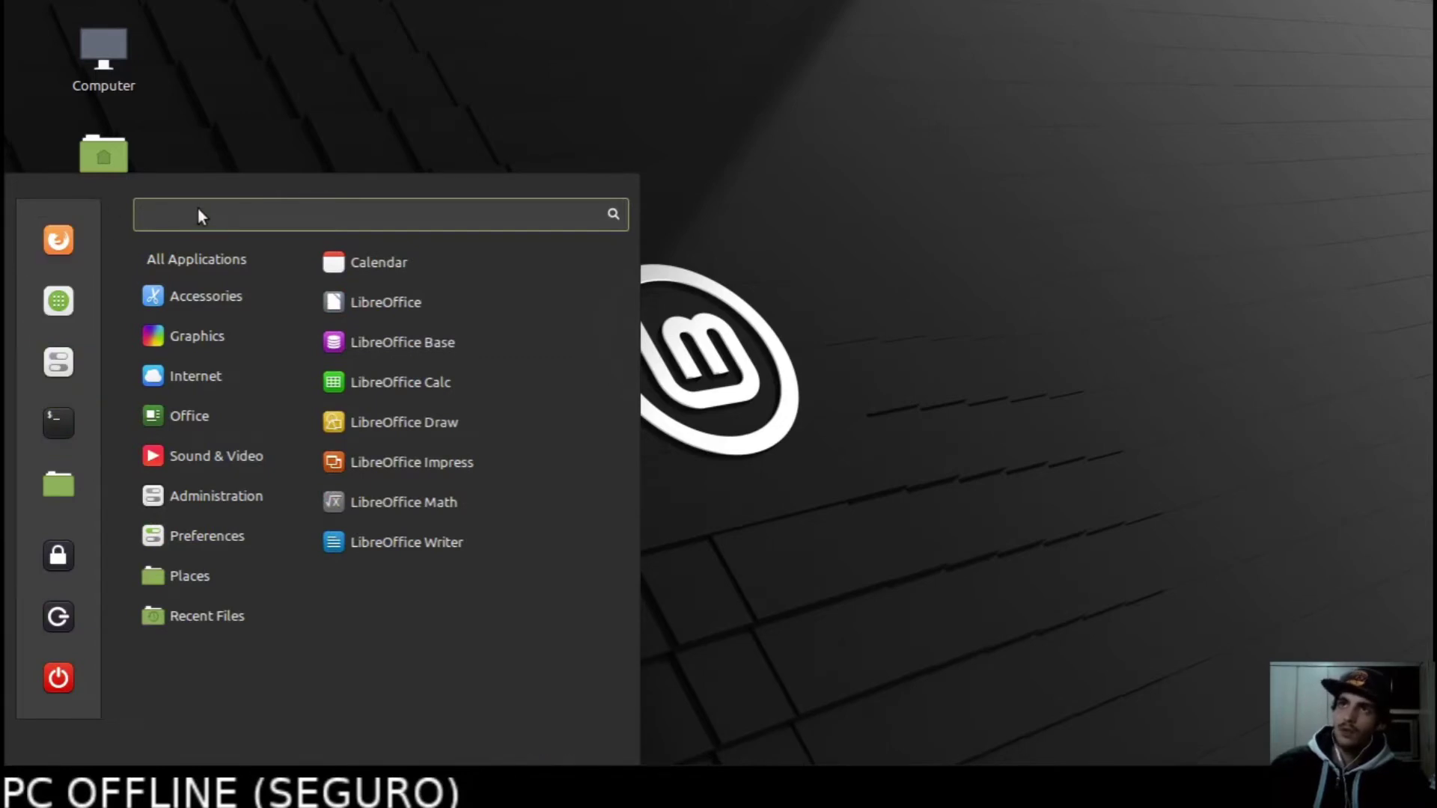
text(ter)
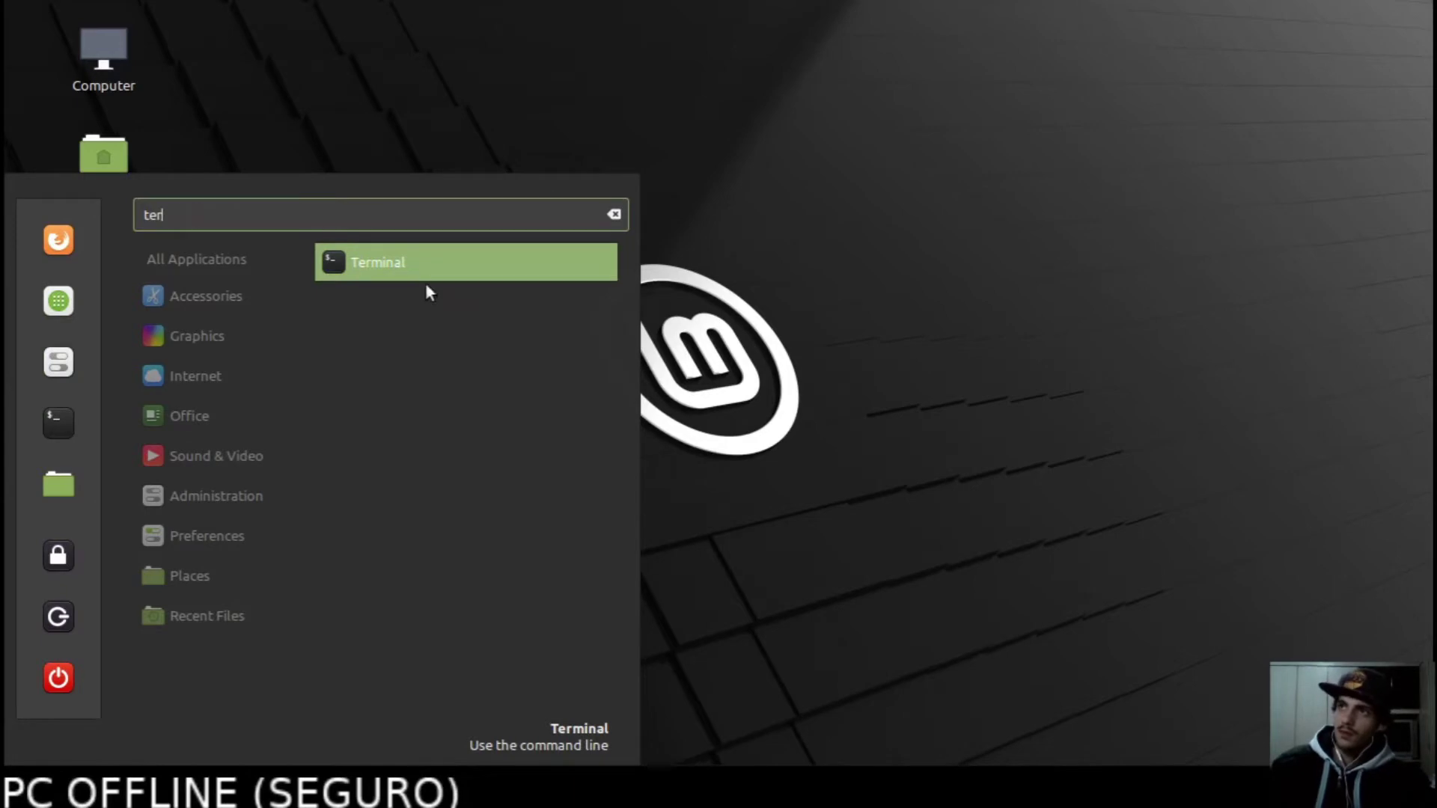
click(403, 265)
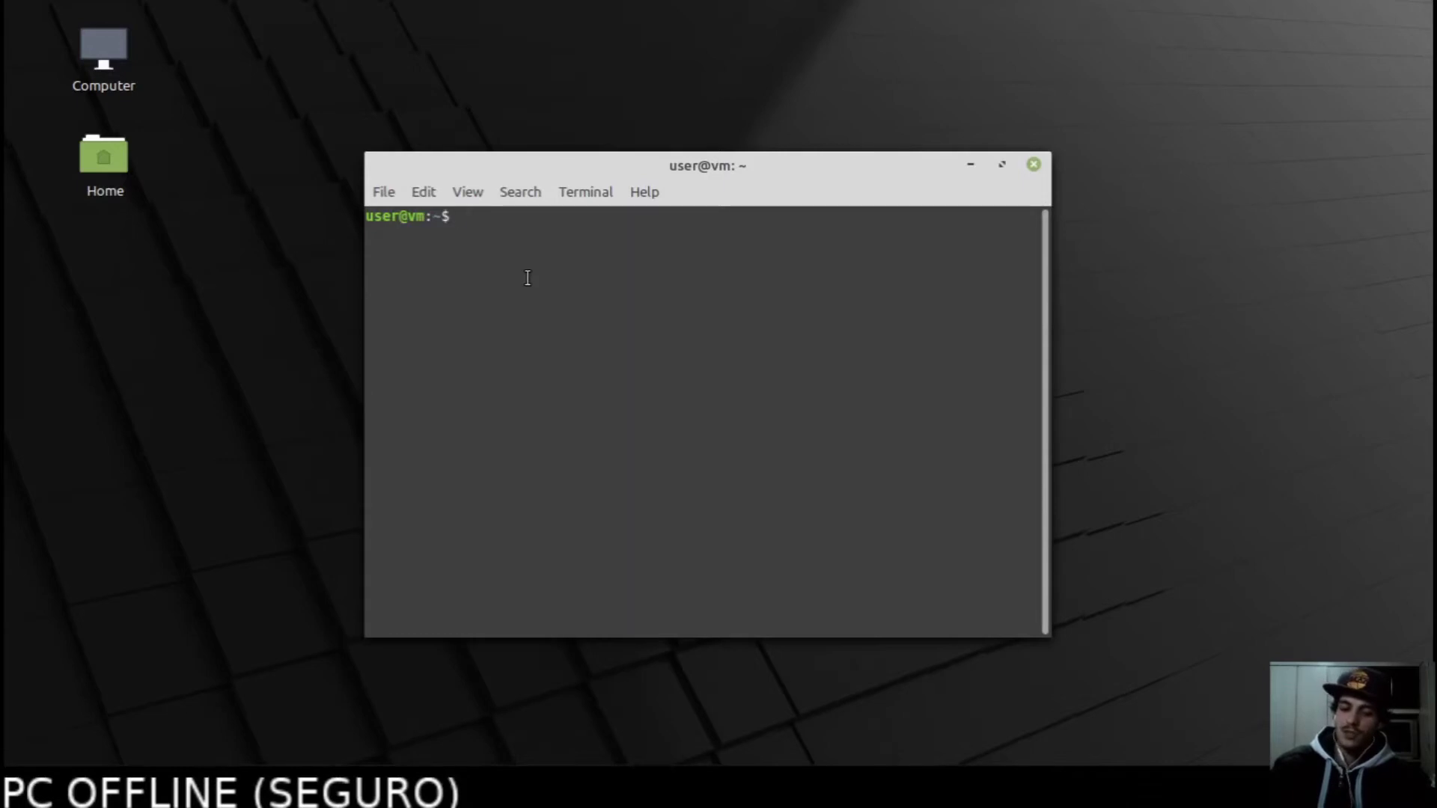
Start VeraCrypt with the veracrypt command and select volume slot 1.
text(veracrypt)
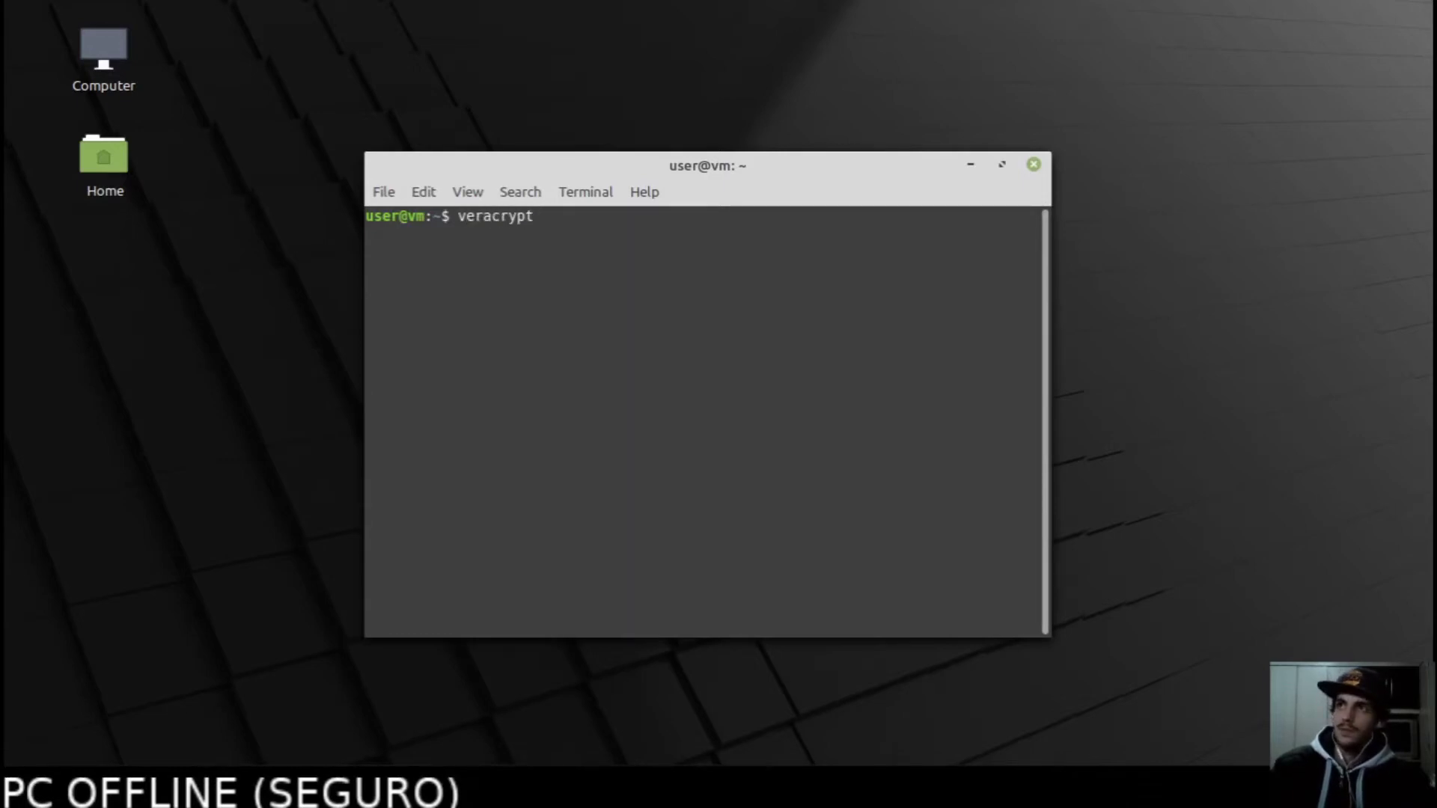
key(Return)
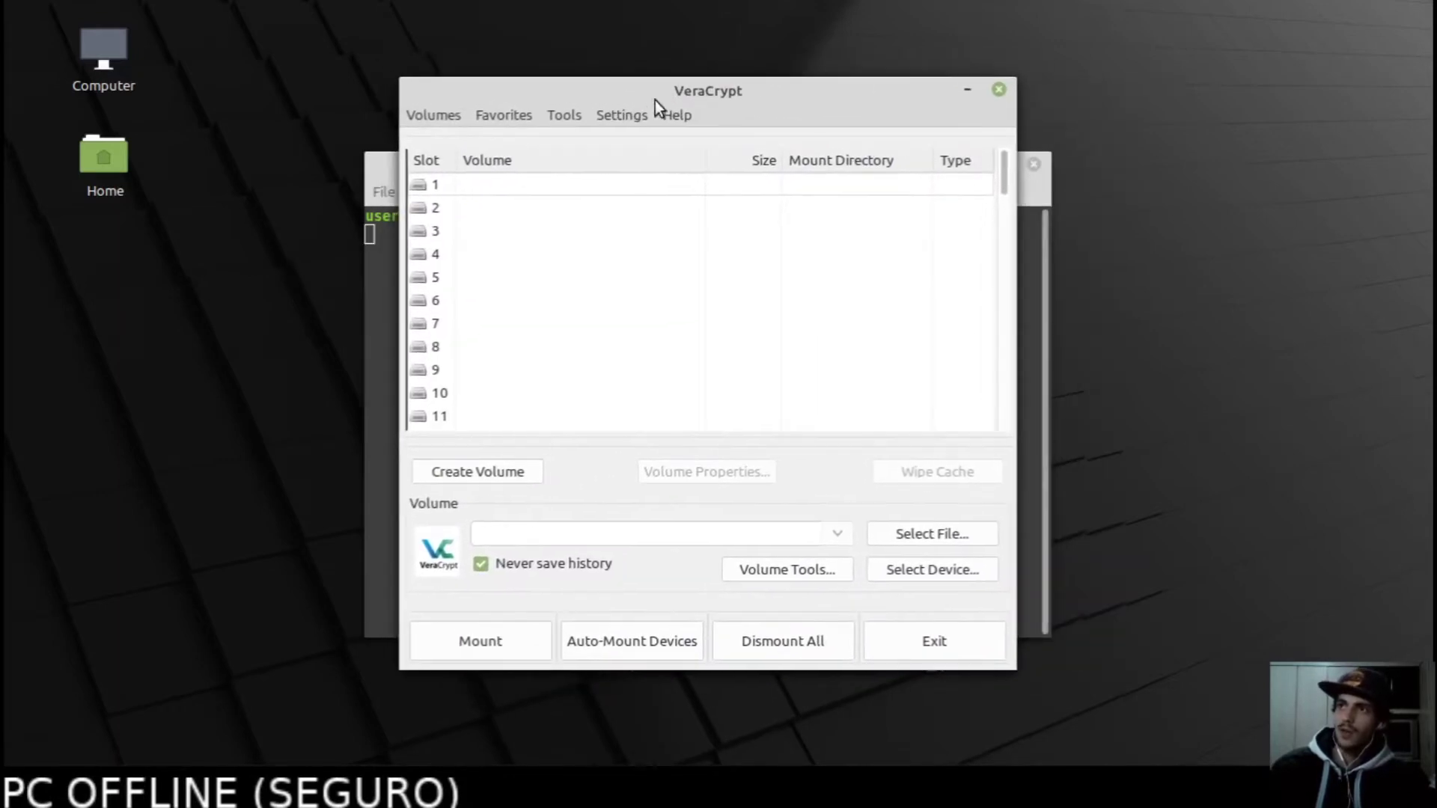
click(473, 188)
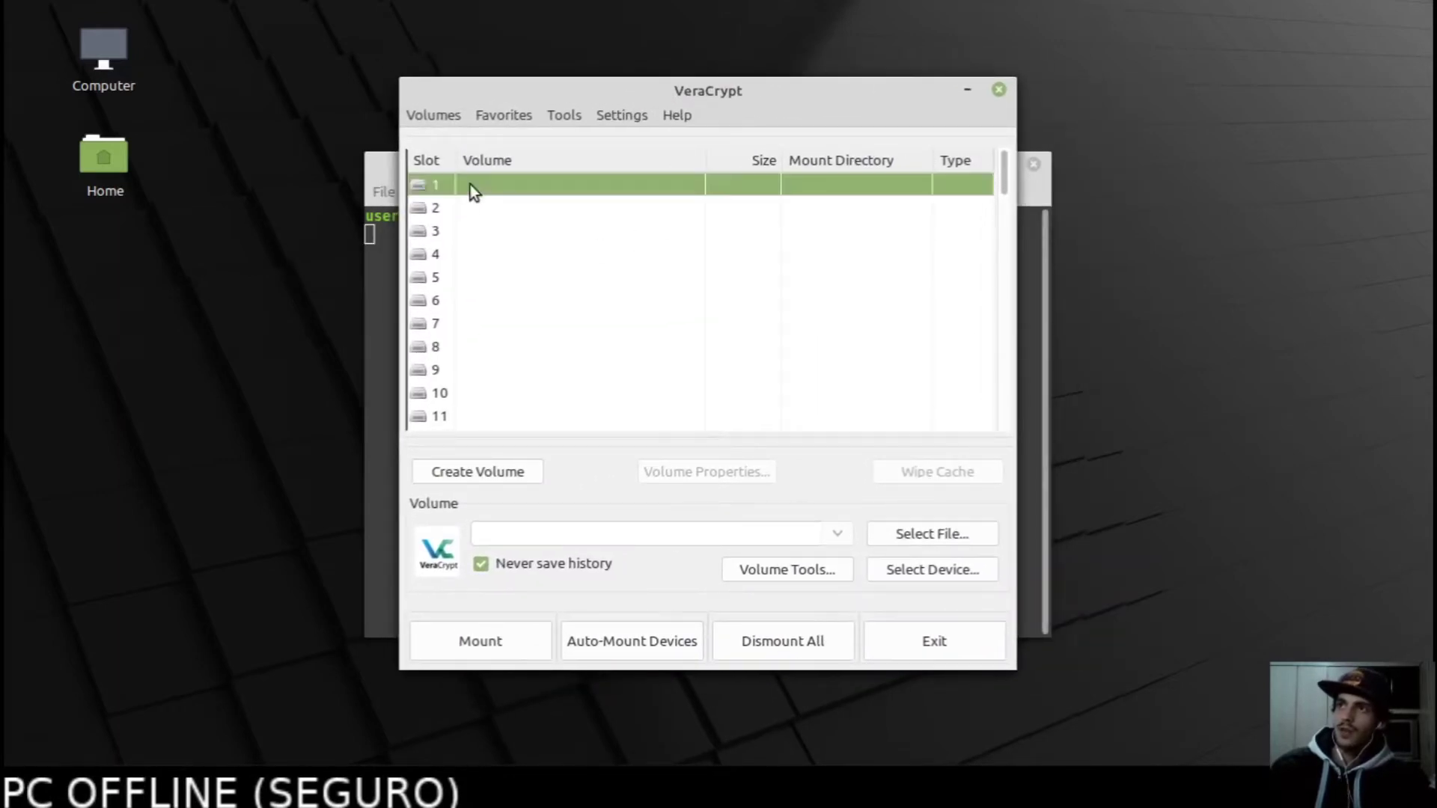
Start Create Volume, keeping 'encrypted file container' and 'Standard VeraCrypt volume'.
click(460, 477)
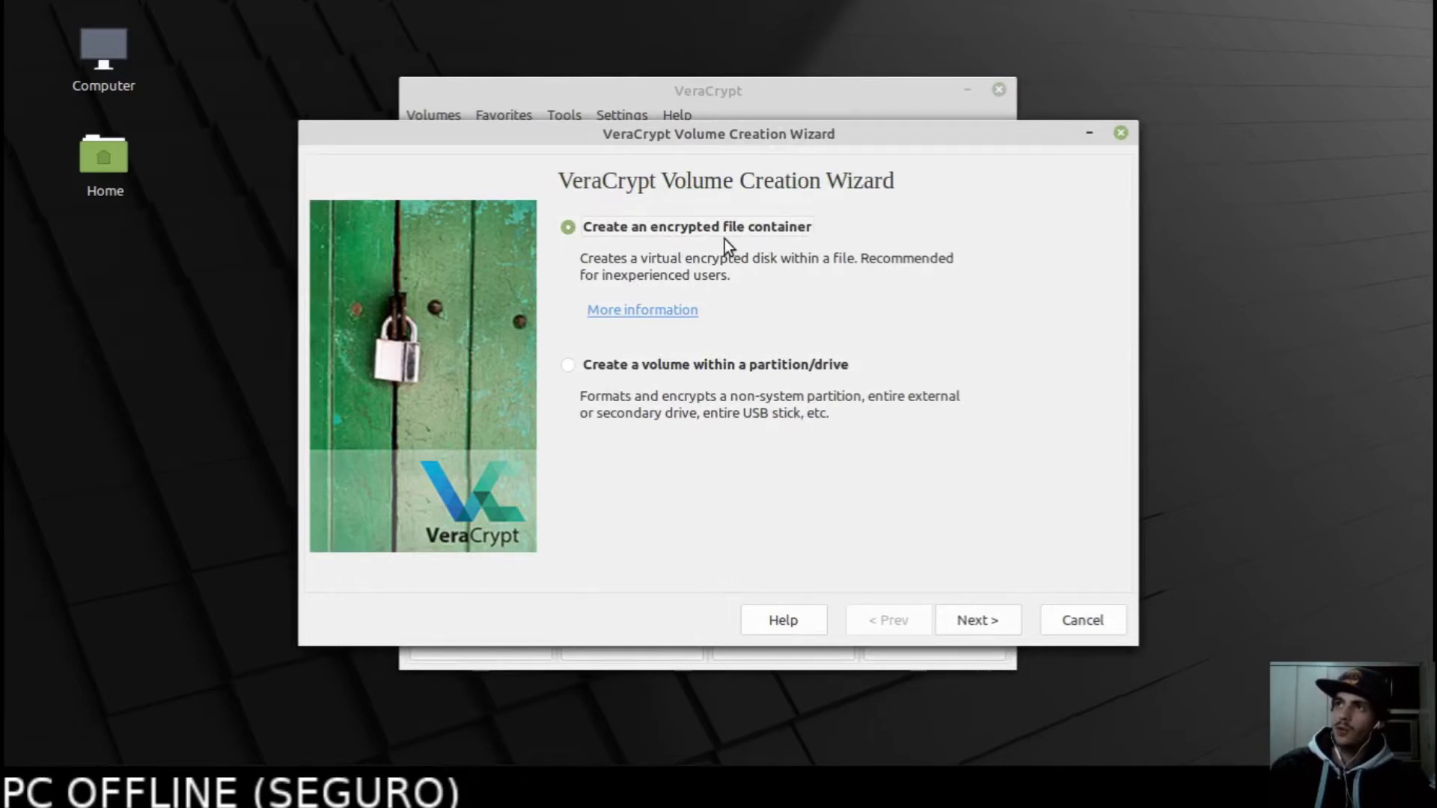
click(988, 621)
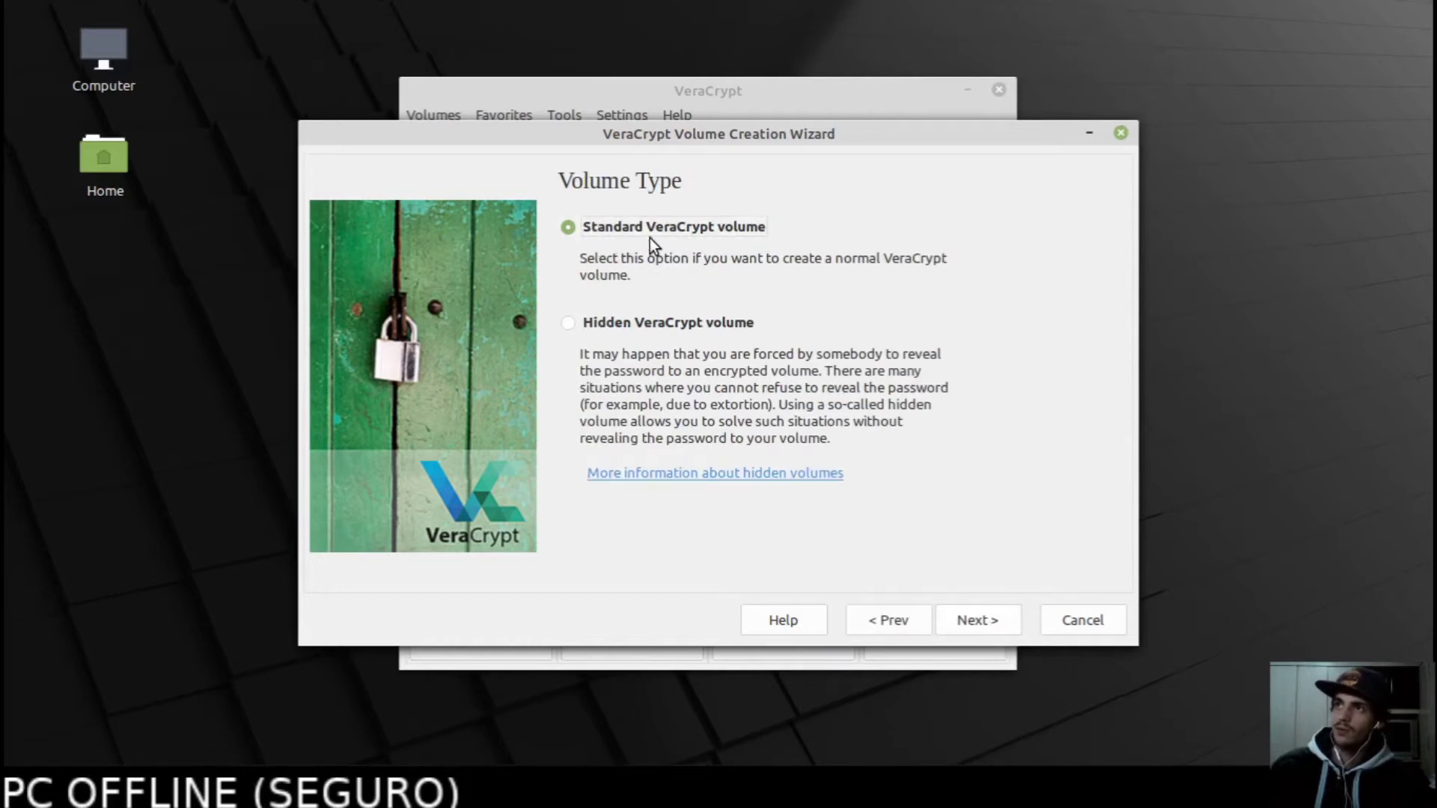
click(998, 617)
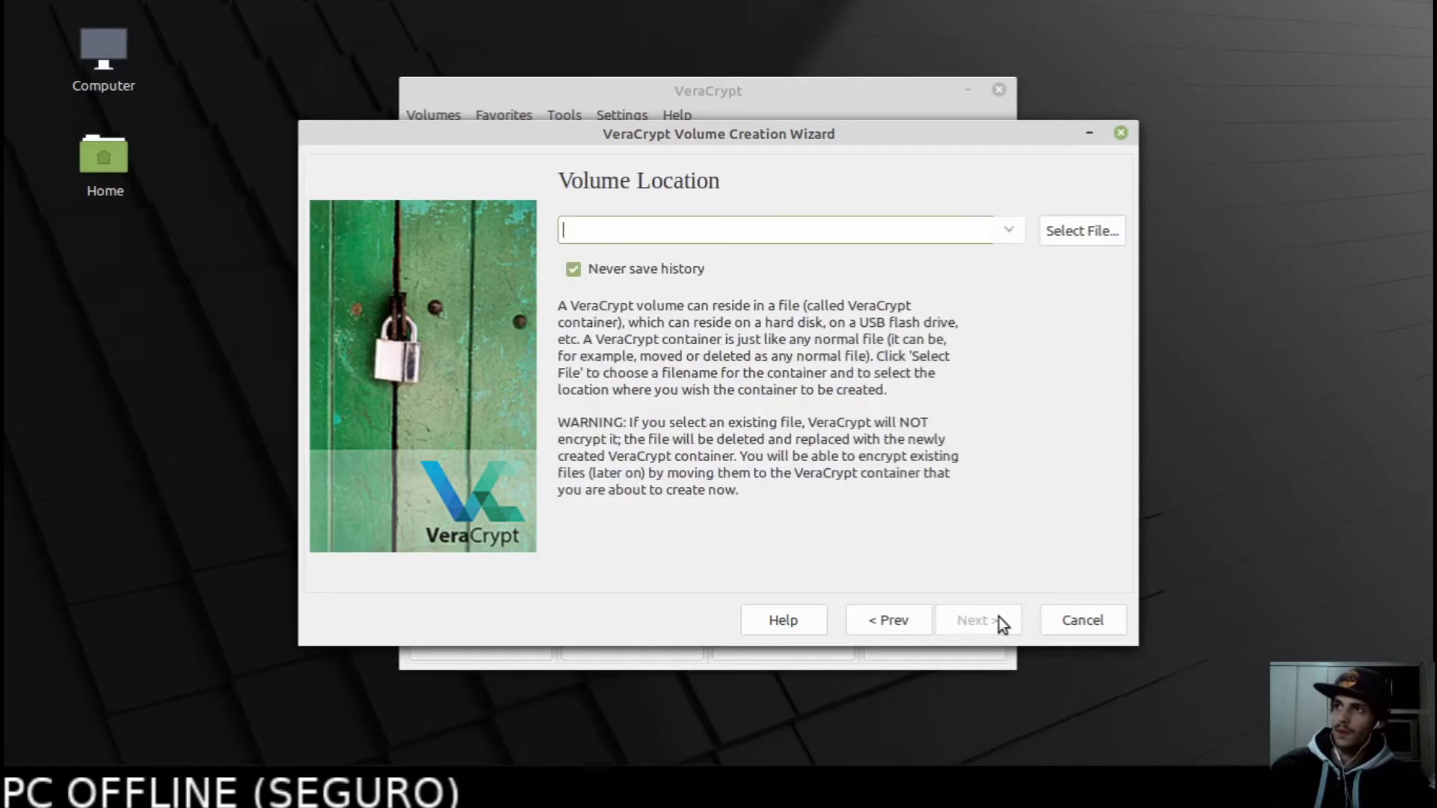
Create a new BackupEncrypted folder in the user's home folder.
click(1071, 227)
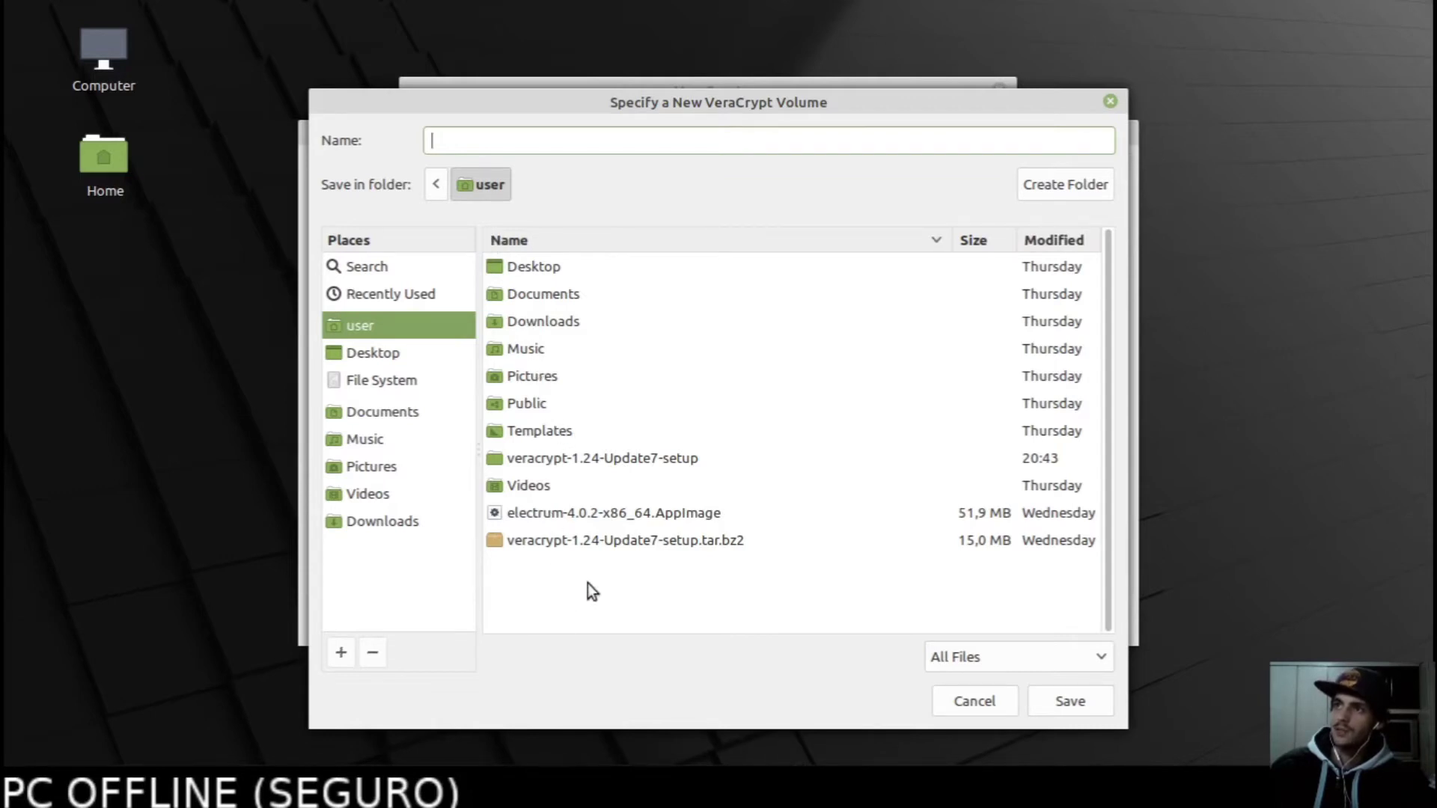
click(411, 325)
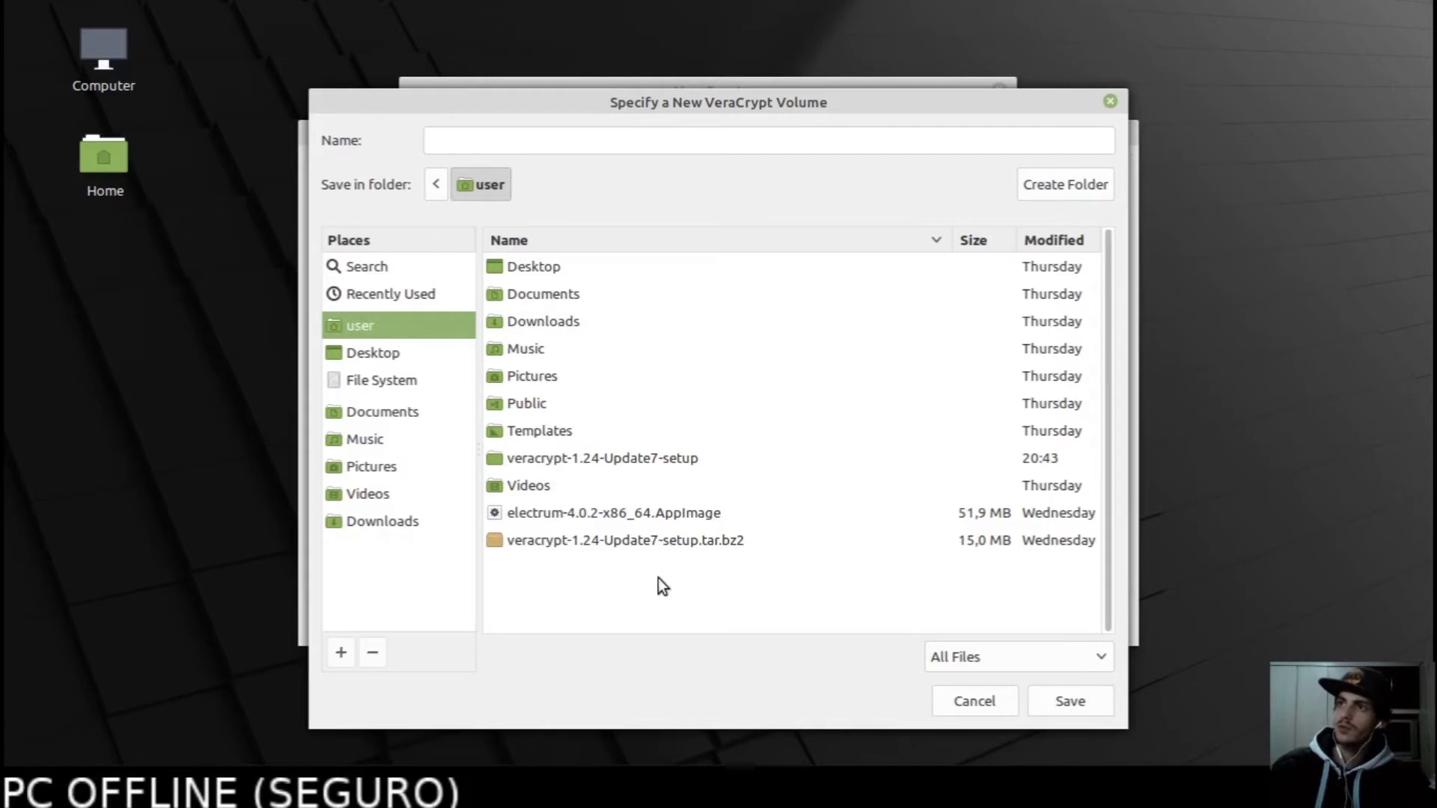
click(1048, 193)
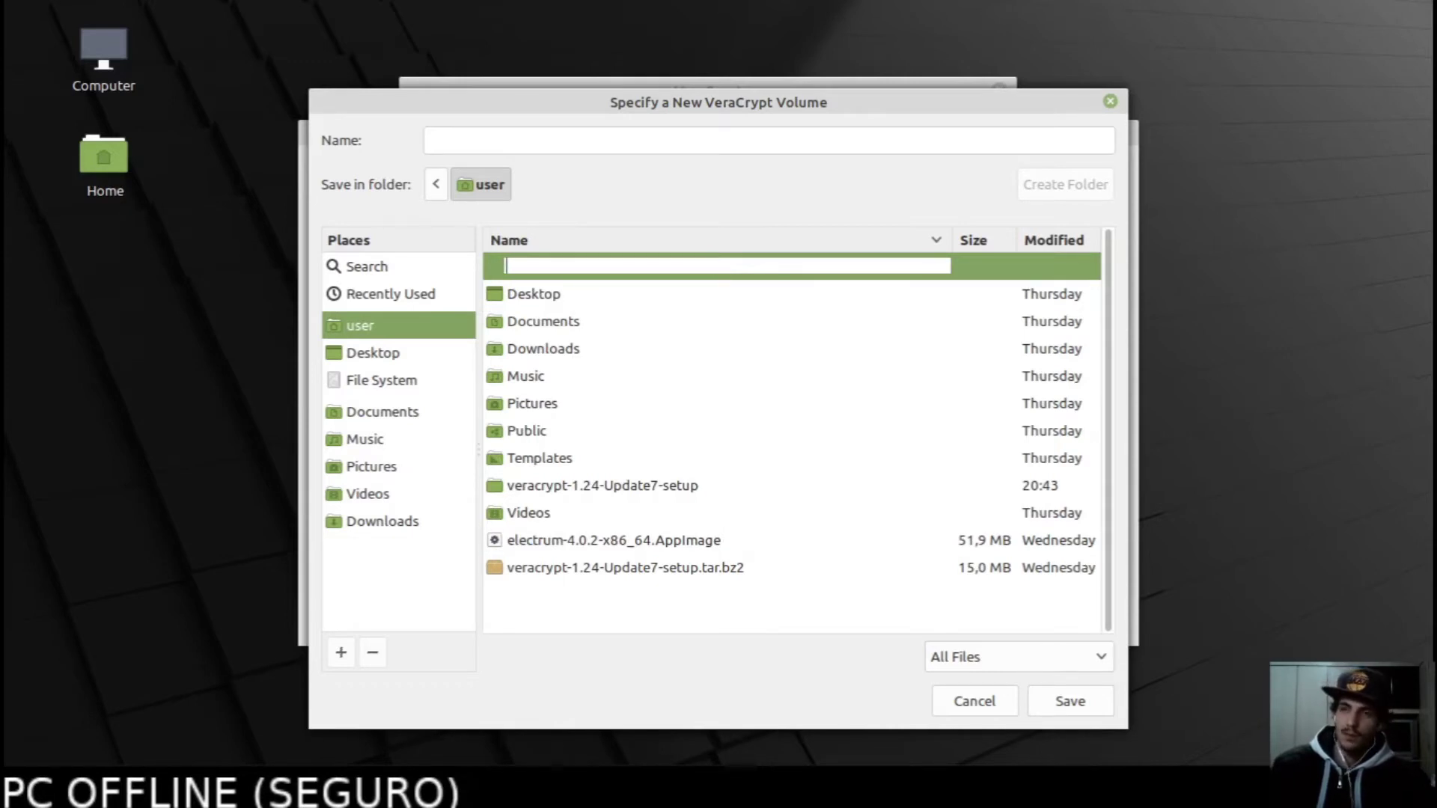
text(Backyp)
key(BackSpace)
key(BackSpace)
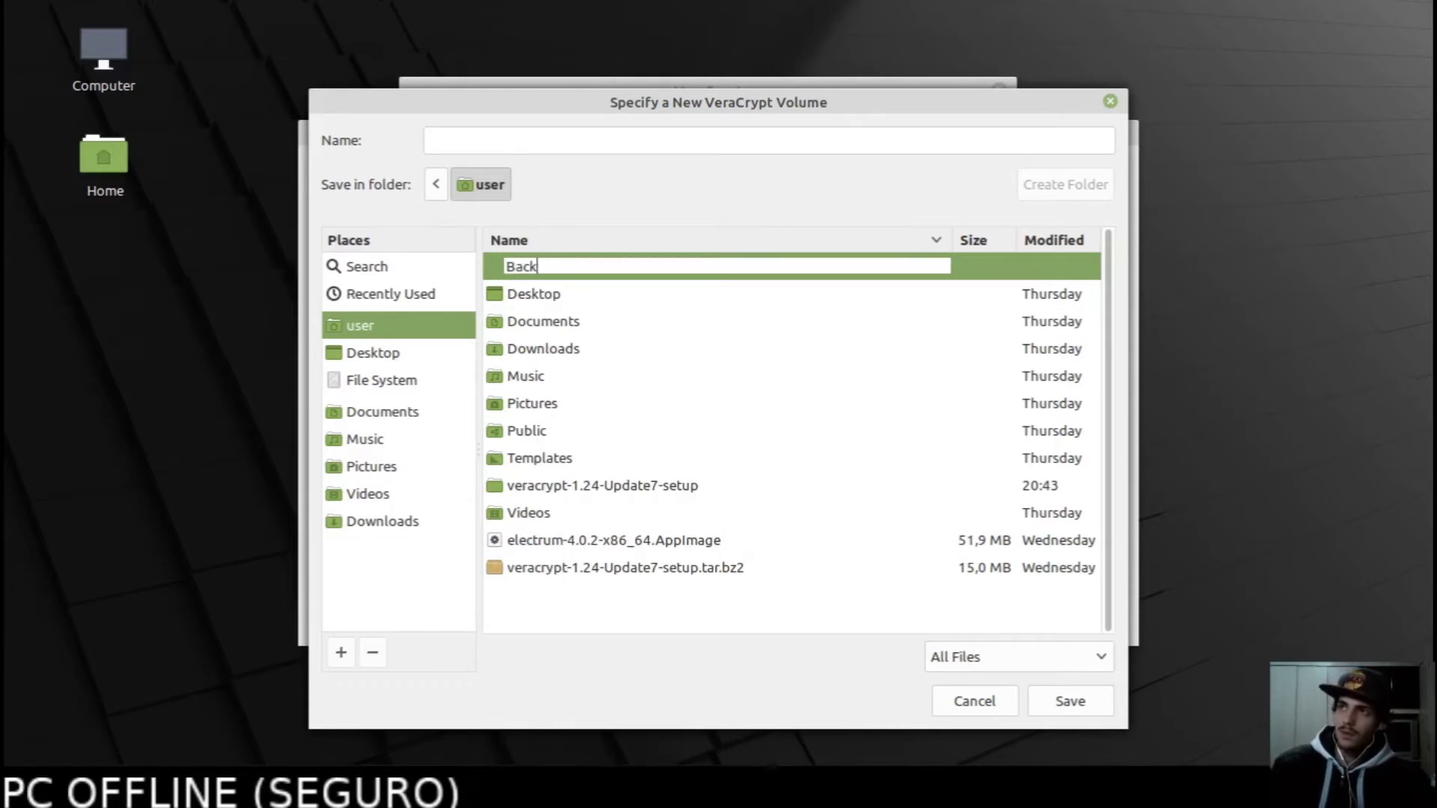
text(upEncr)
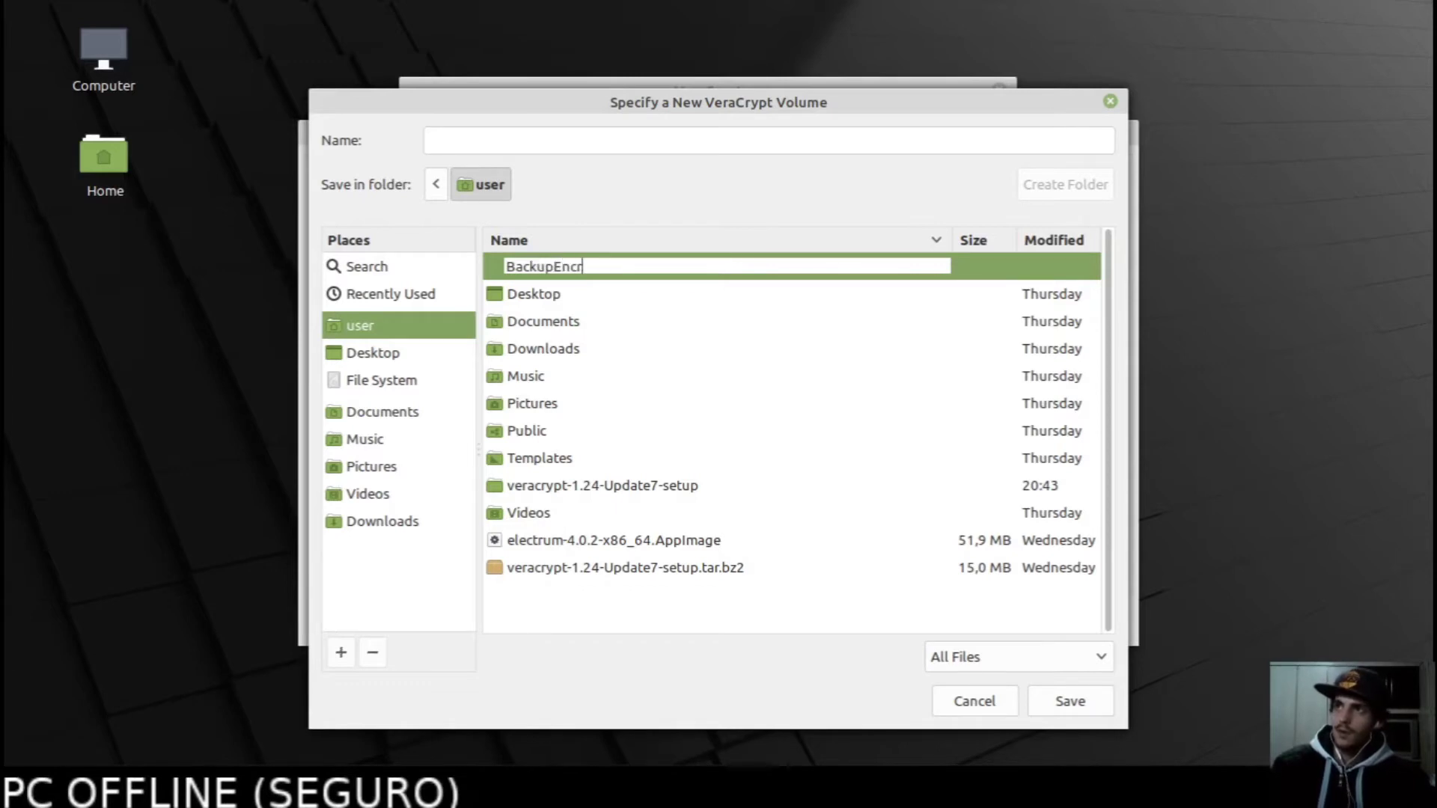
text(yptd)
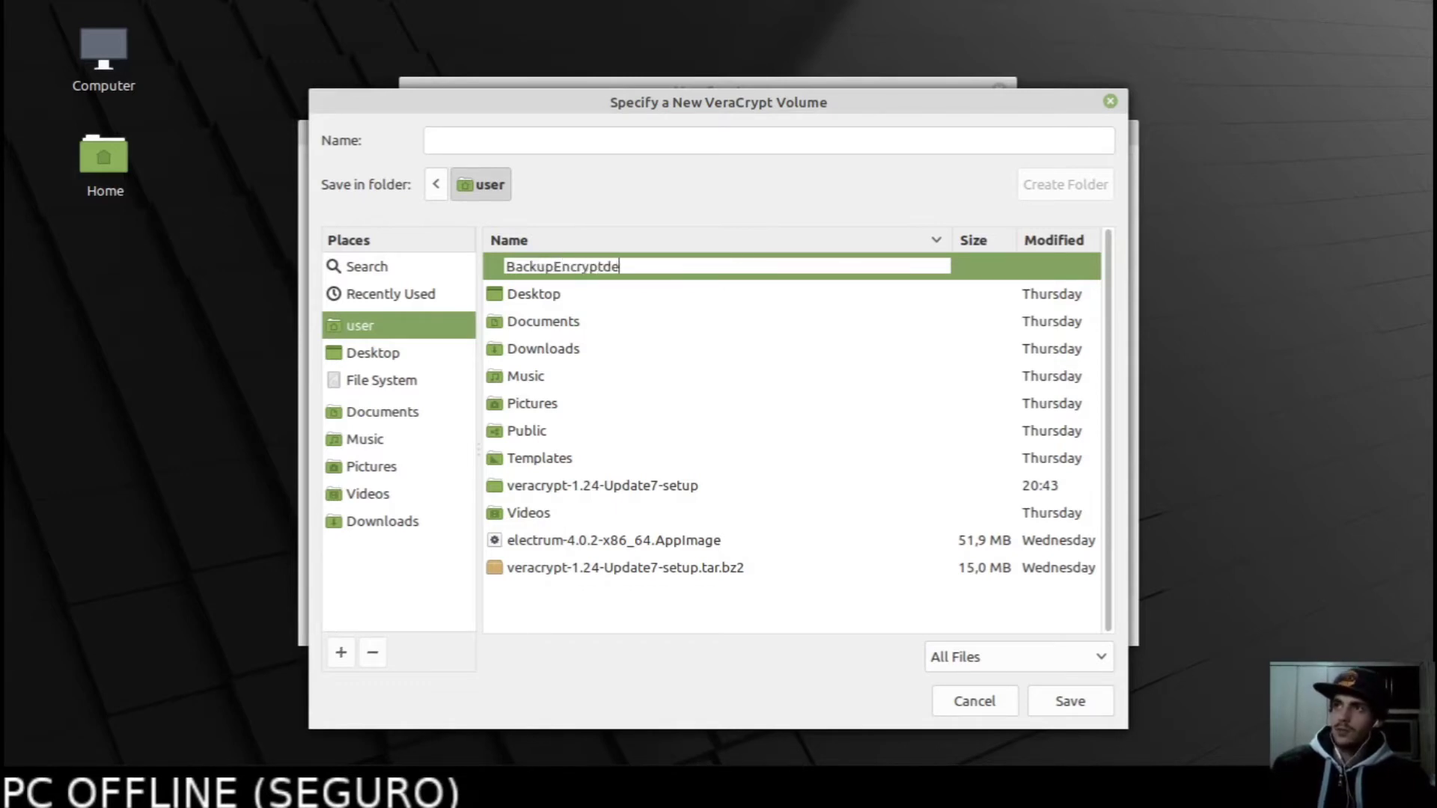
key(BackSpace)
text(ed)
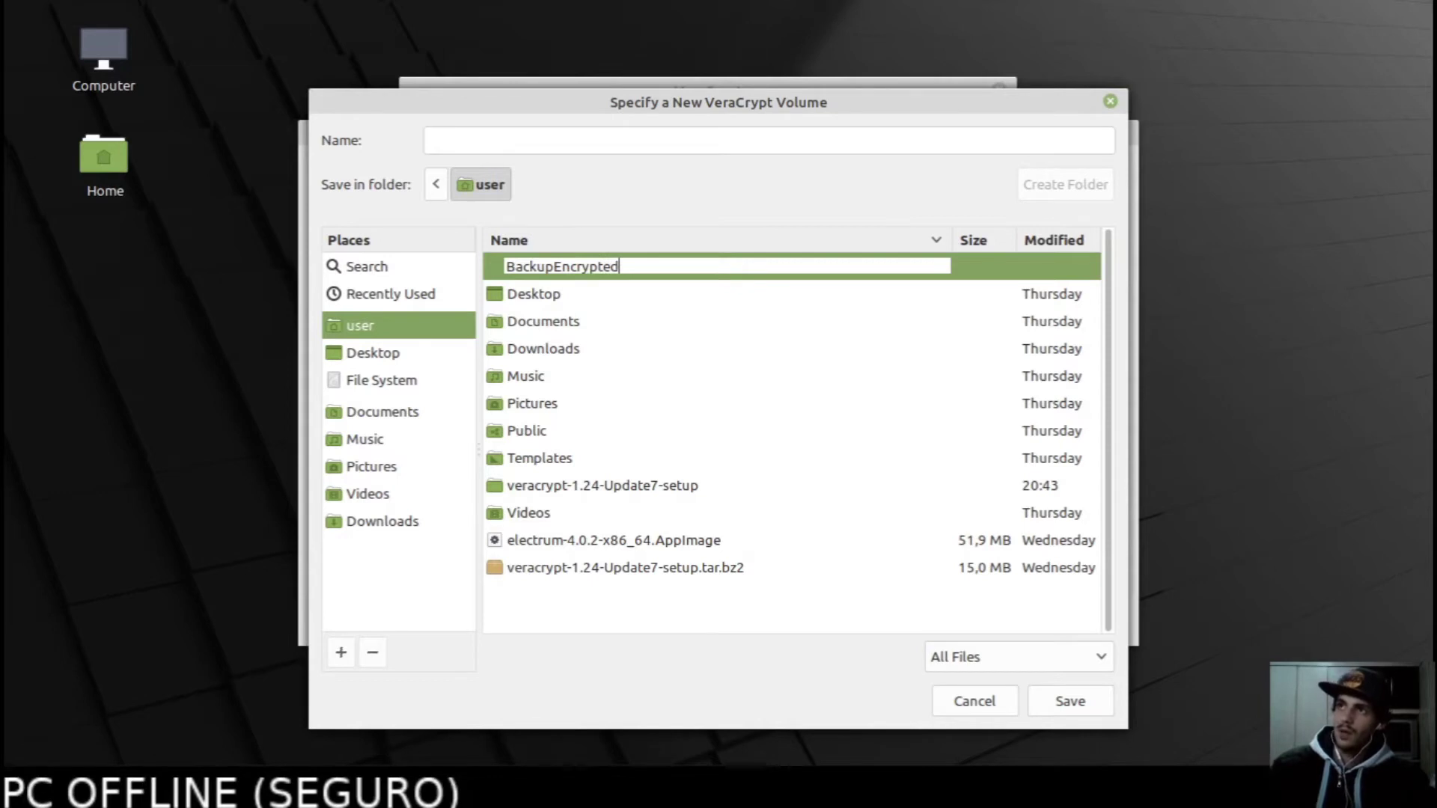
key(Return)
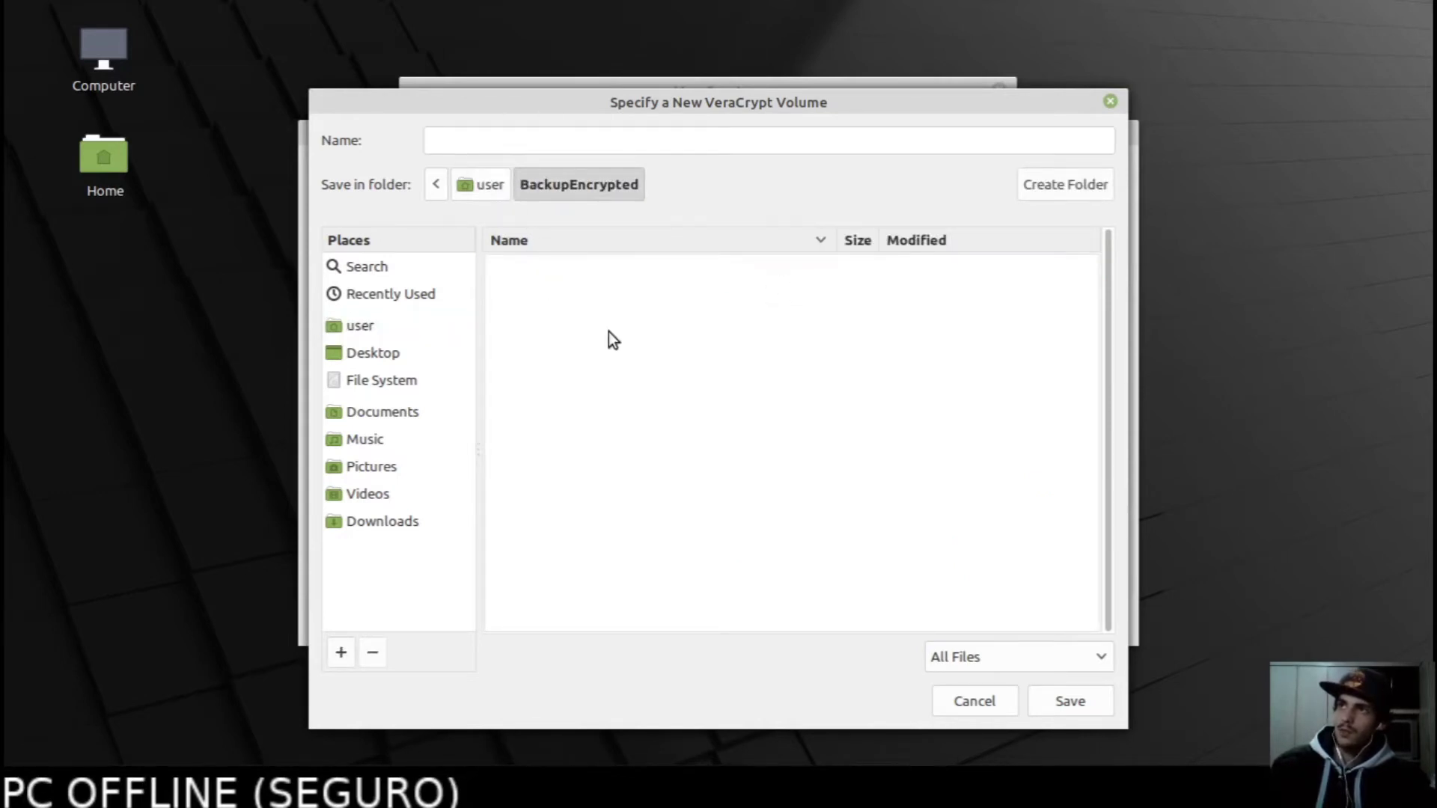
Name the container file 'encrypted' inside BackupEncrypted and save it.
click(526, 135)
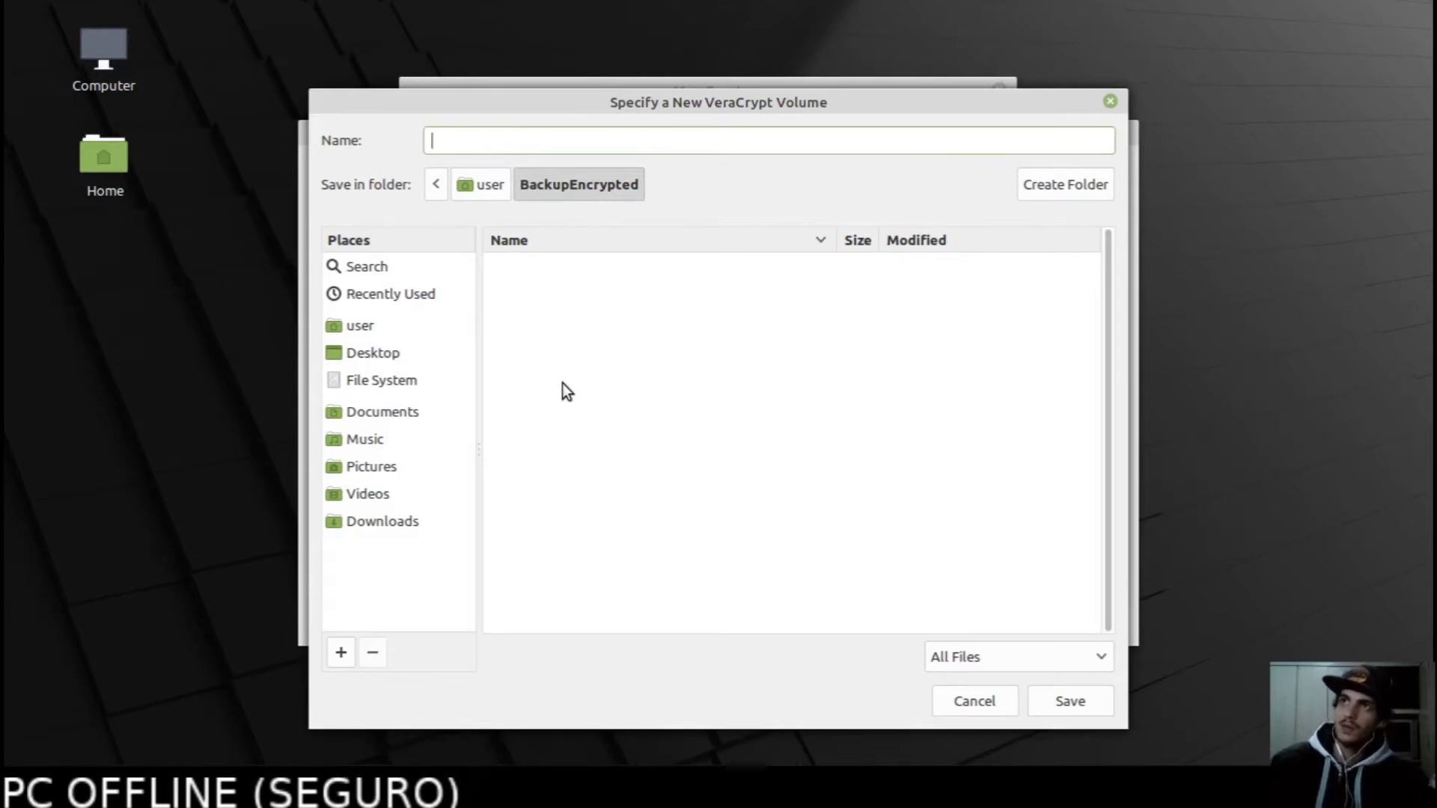
text(encrypted)
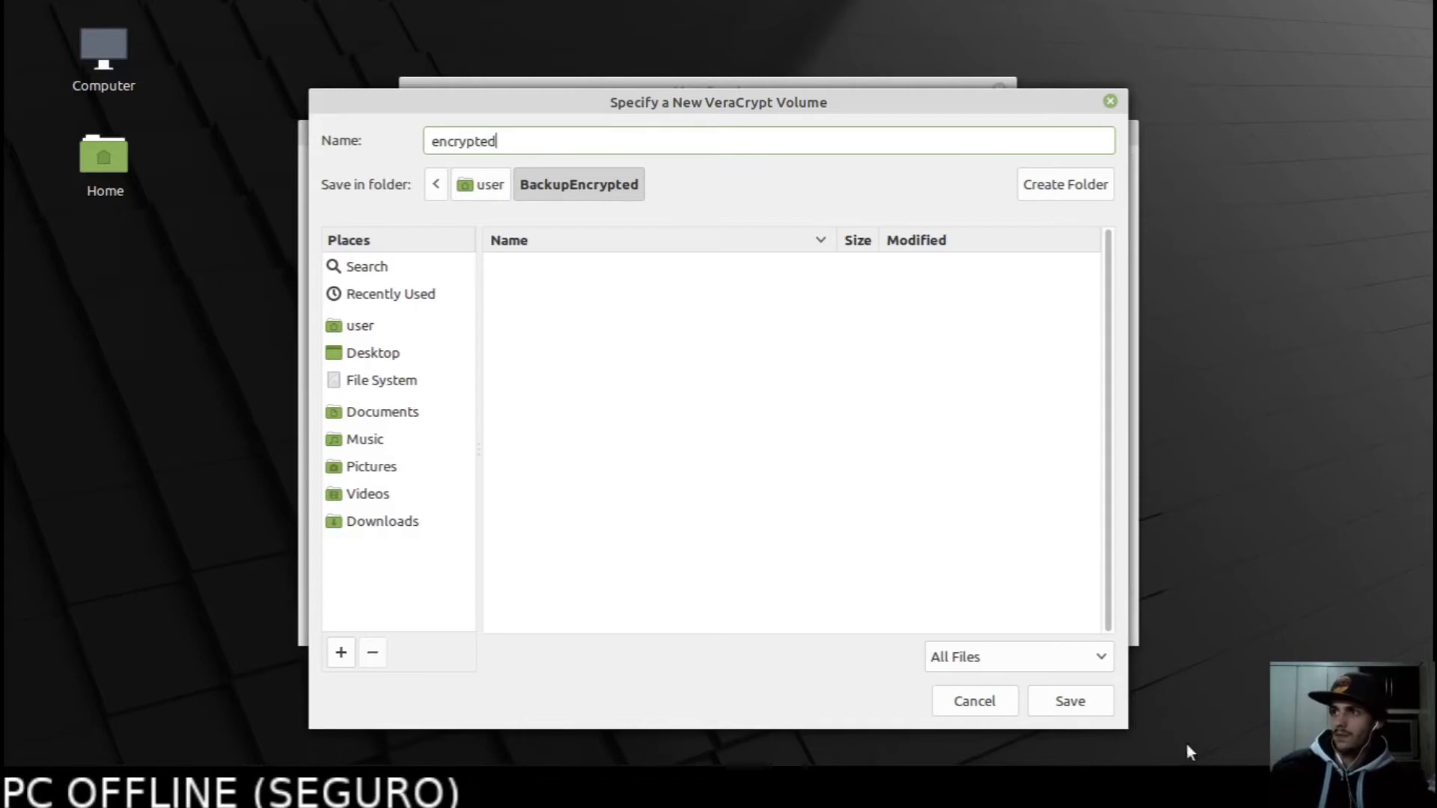
click(1085, 701)
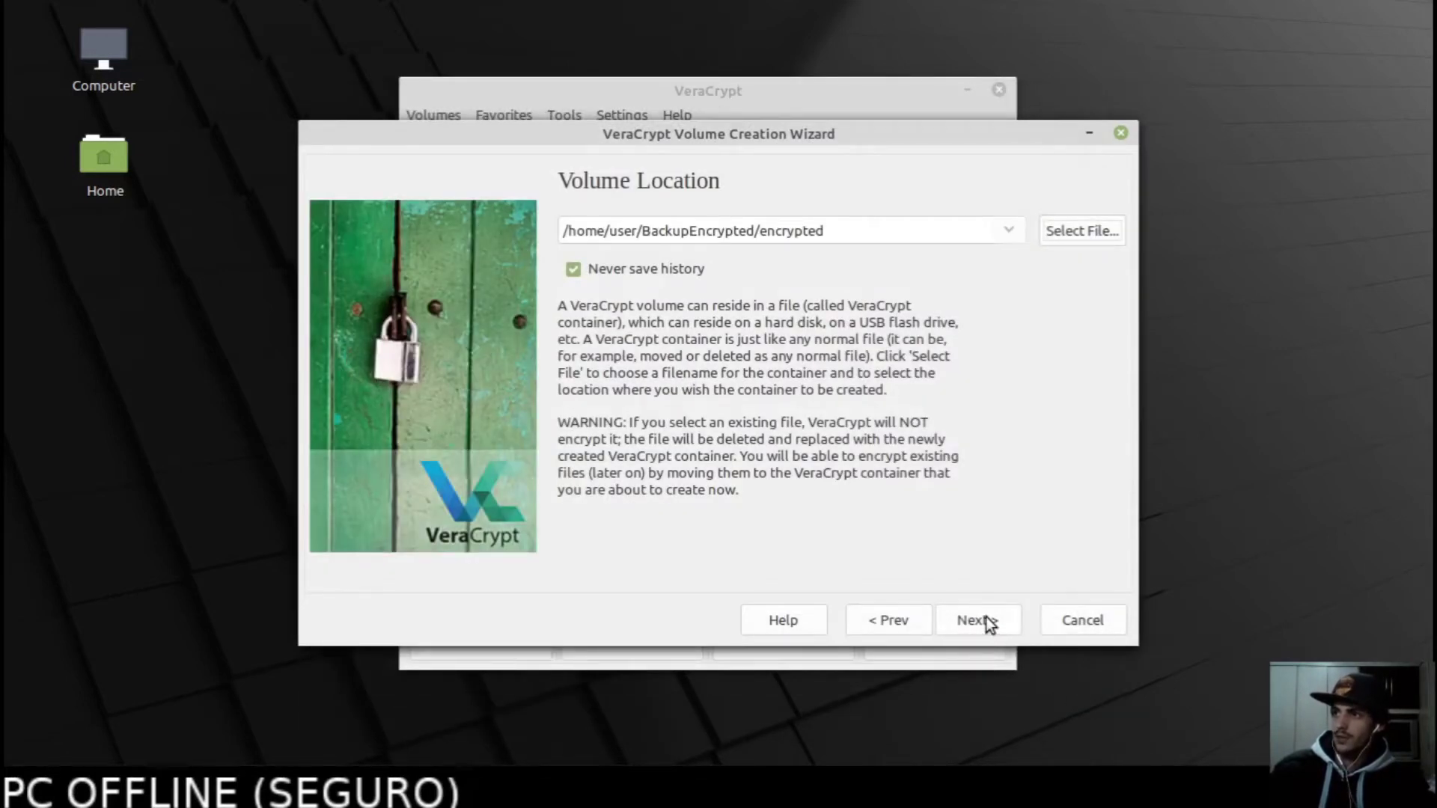
Accept the location and AES/SHA-512 defaults, then set the volume size to 10 MiB.
click(985, 621)
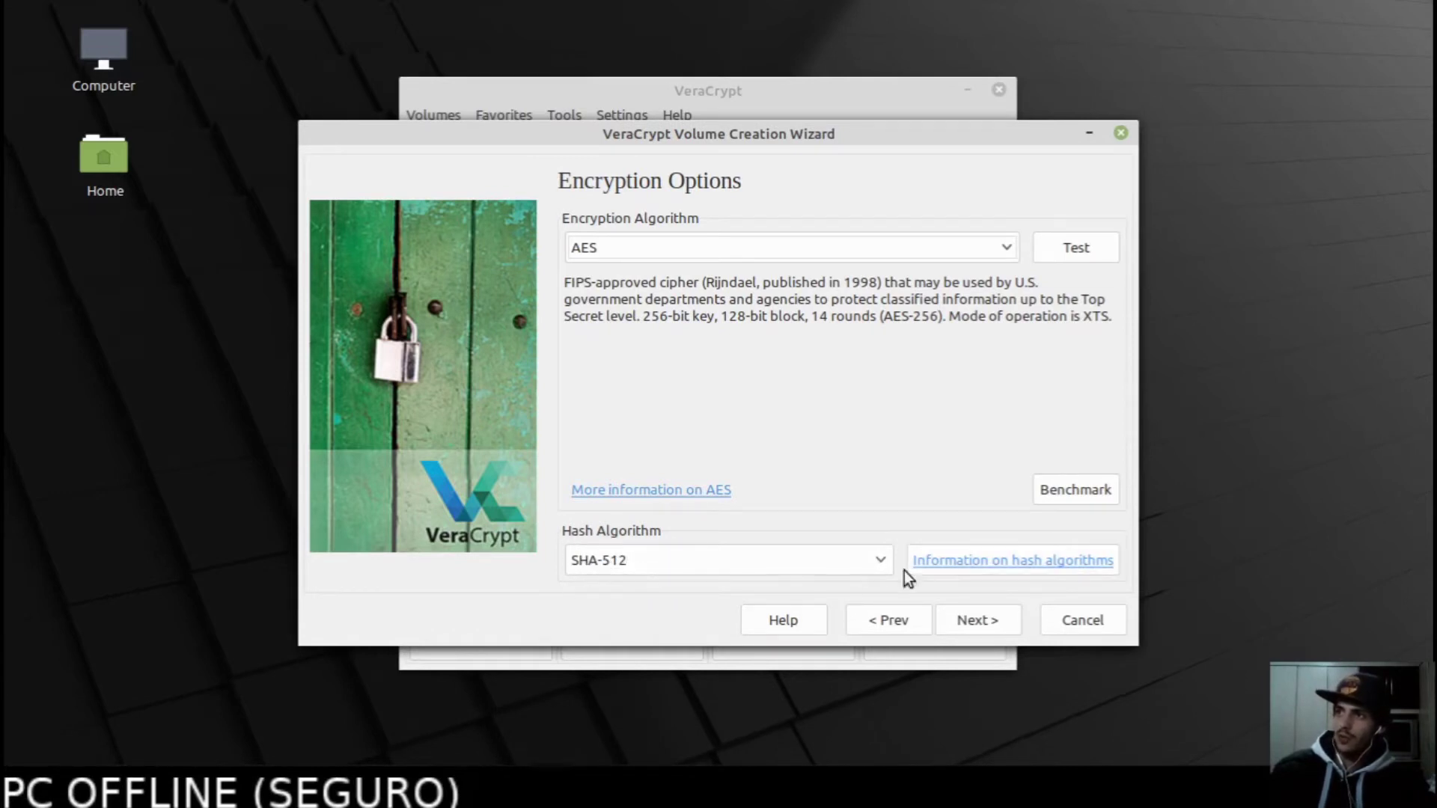
click(978, 622)
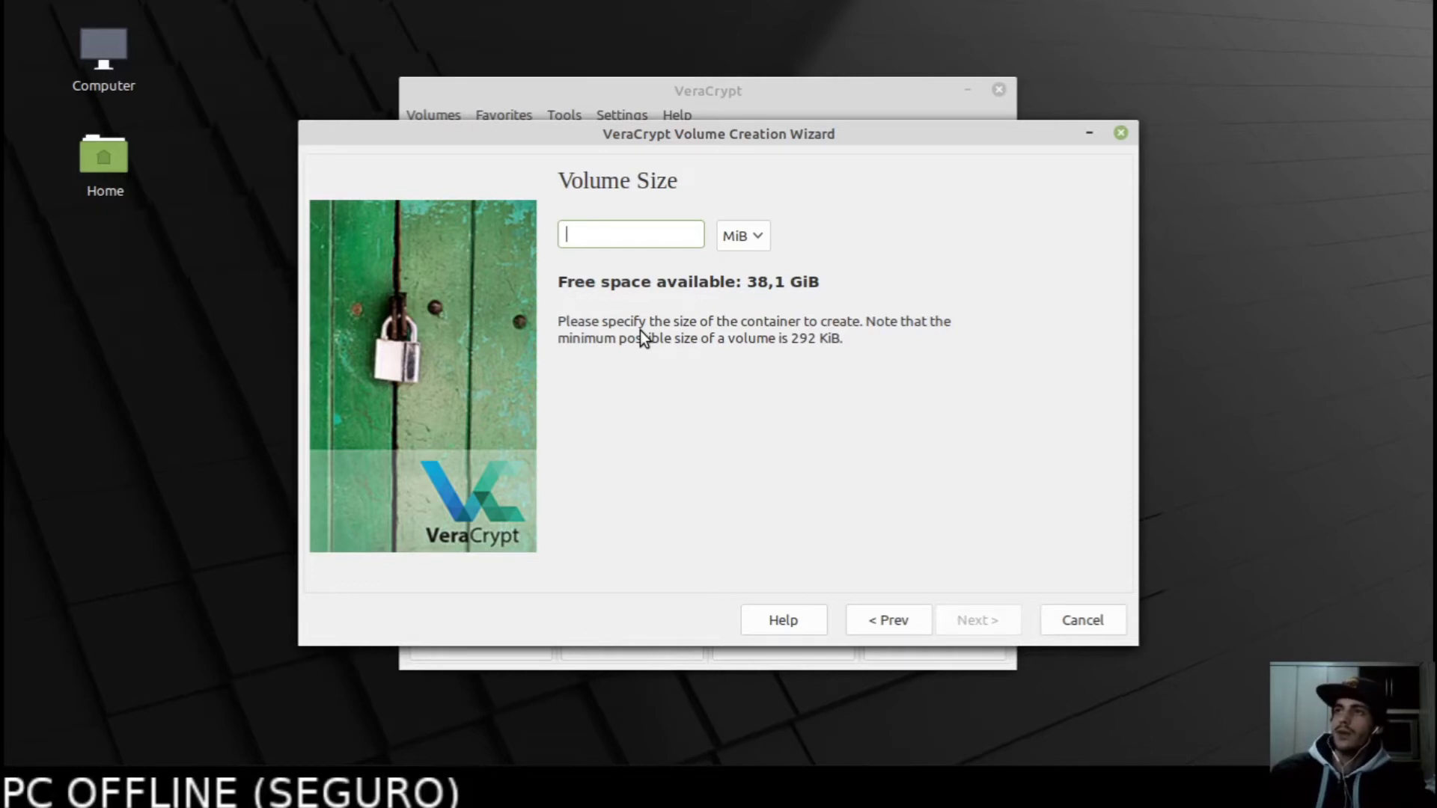
text(10)
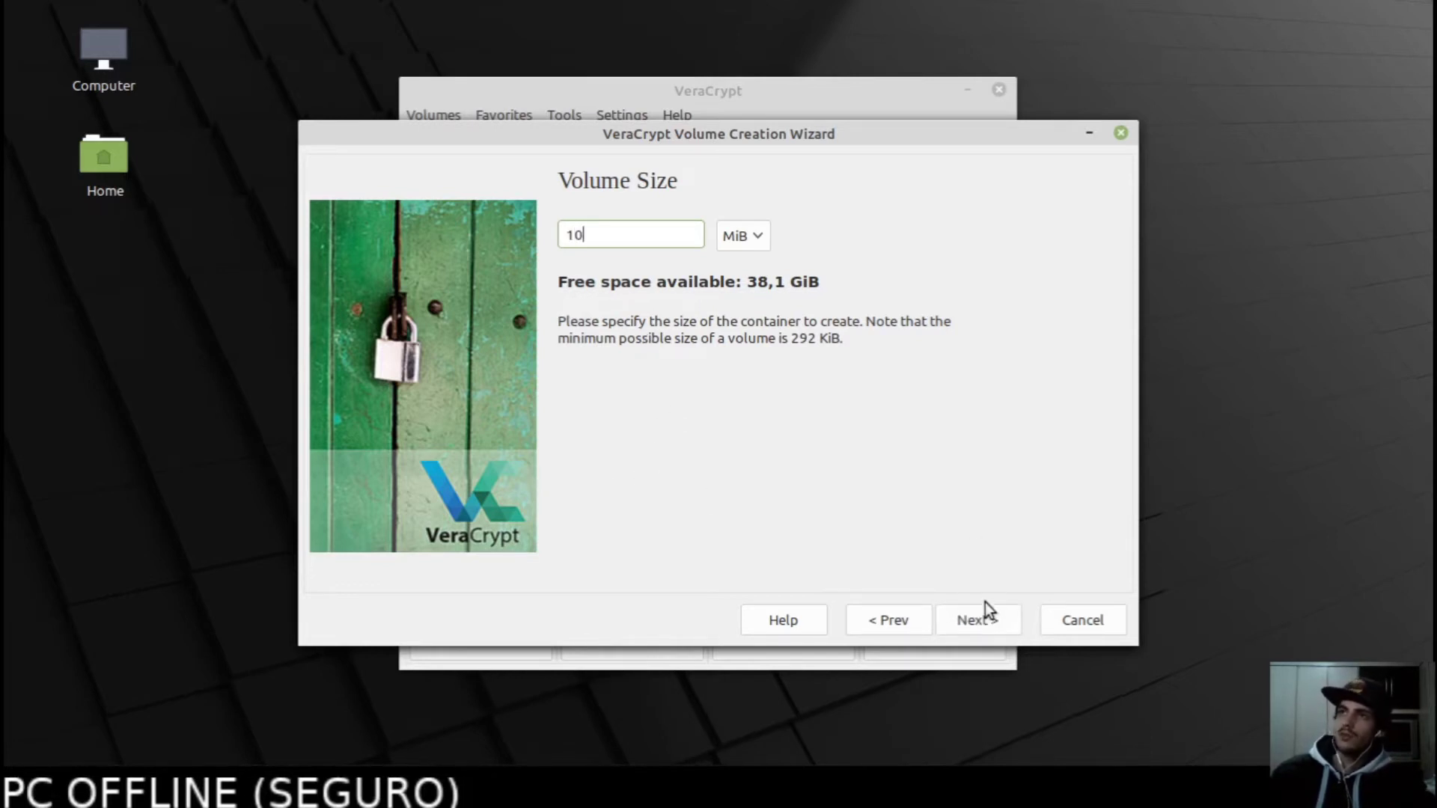
click(987, 621)
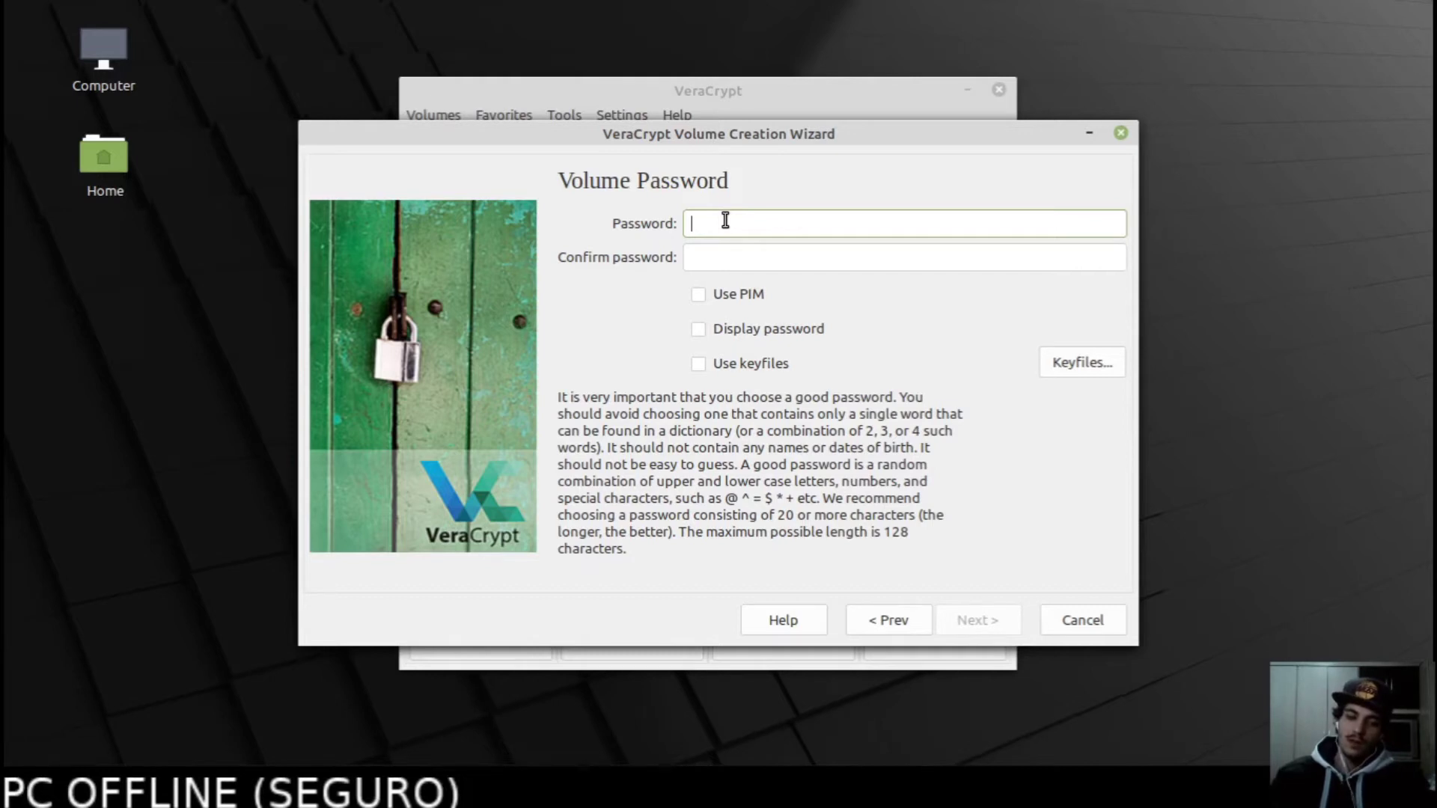
Enter and confirm a four-character volume password, accepting the short-password warning.
text(••••)
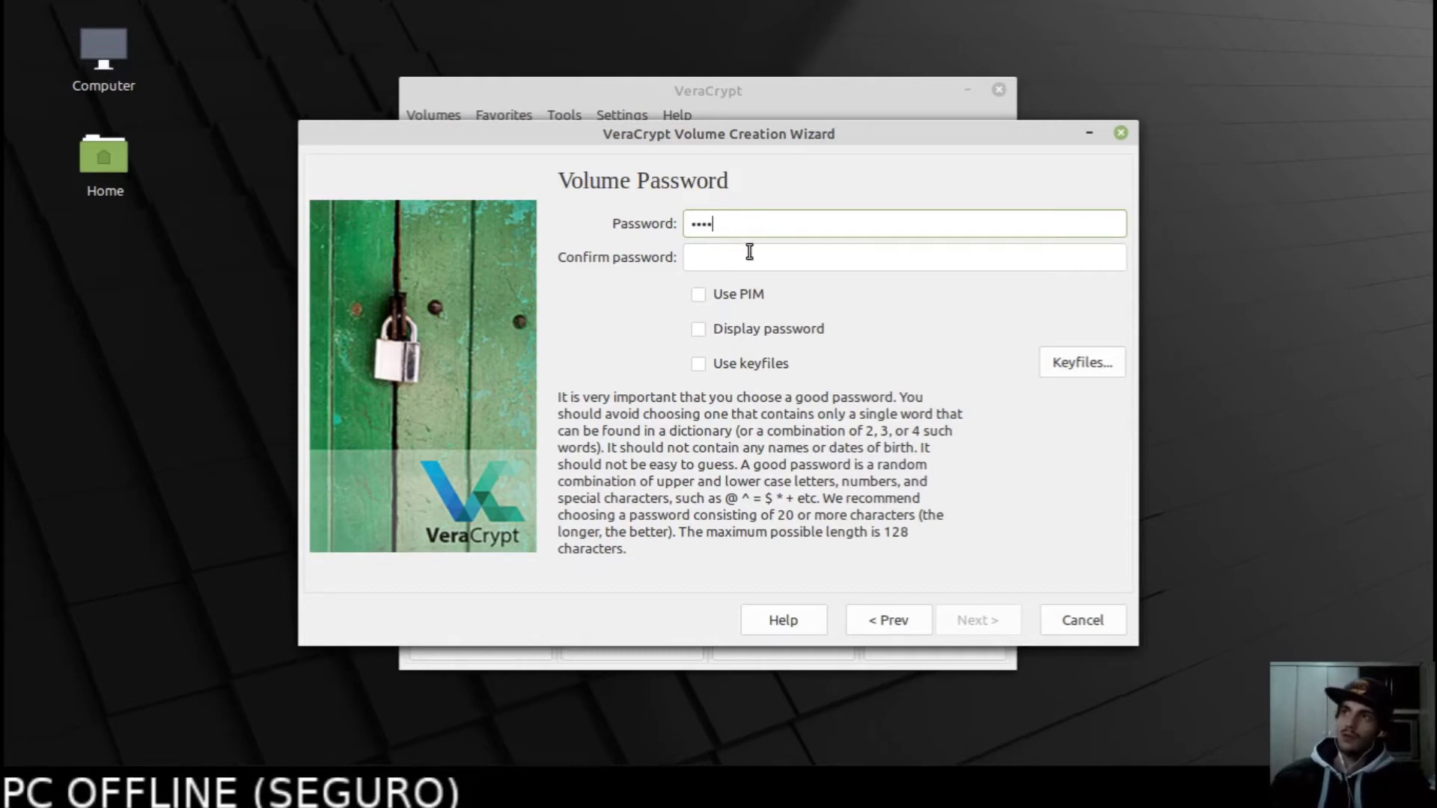
click(747, 257)
text(••••)
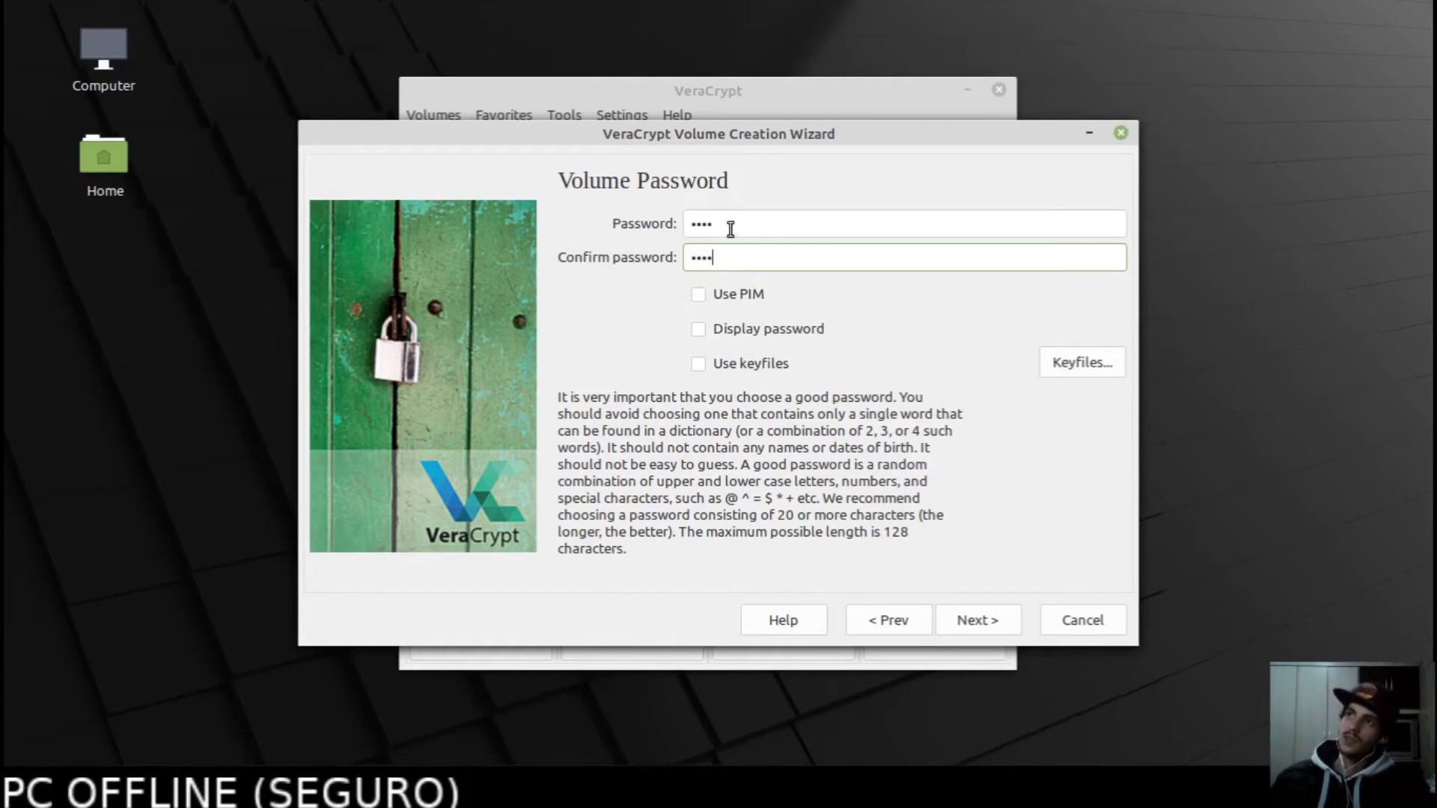
drag(724, 258, 636, 255)
click(743, 267)
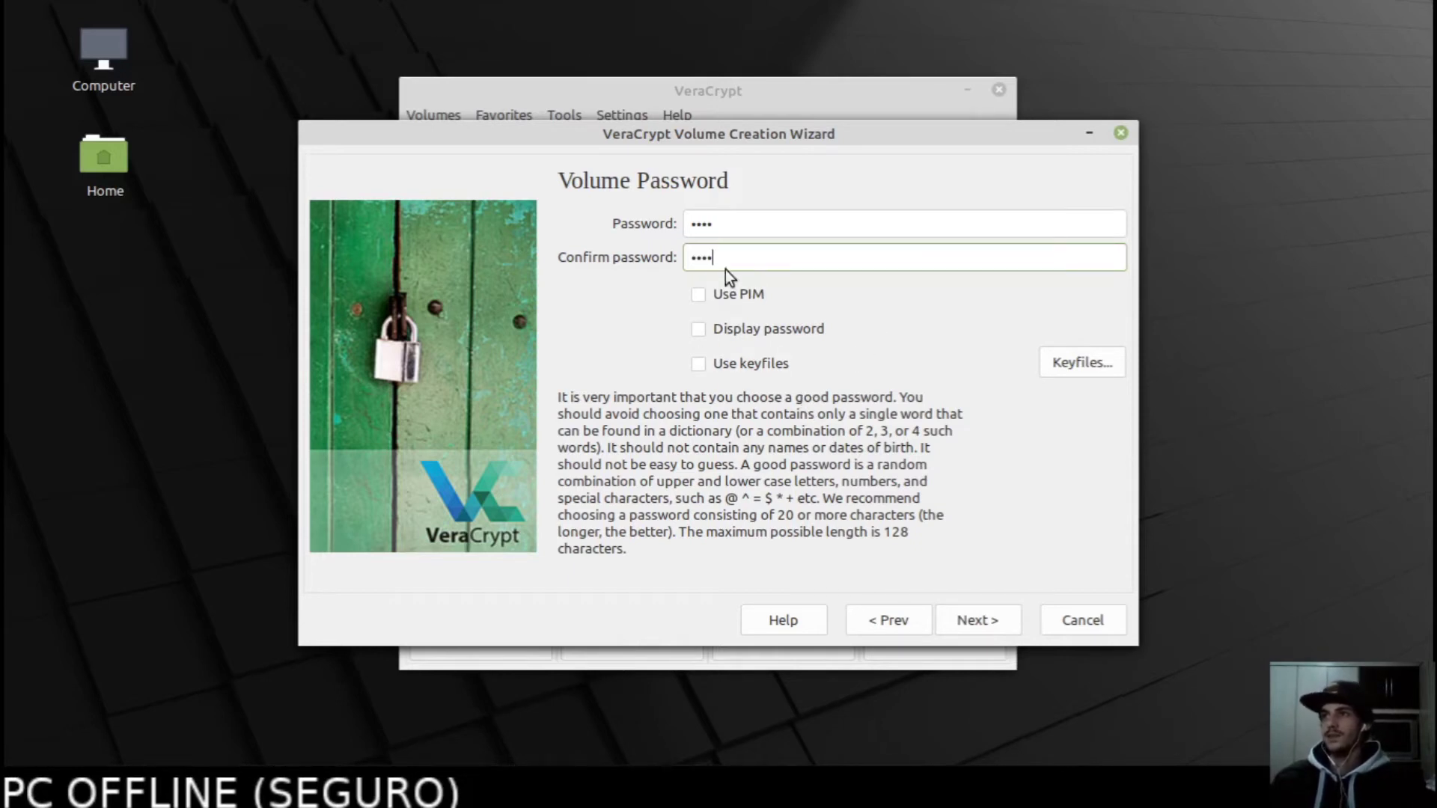
click(976, 623)
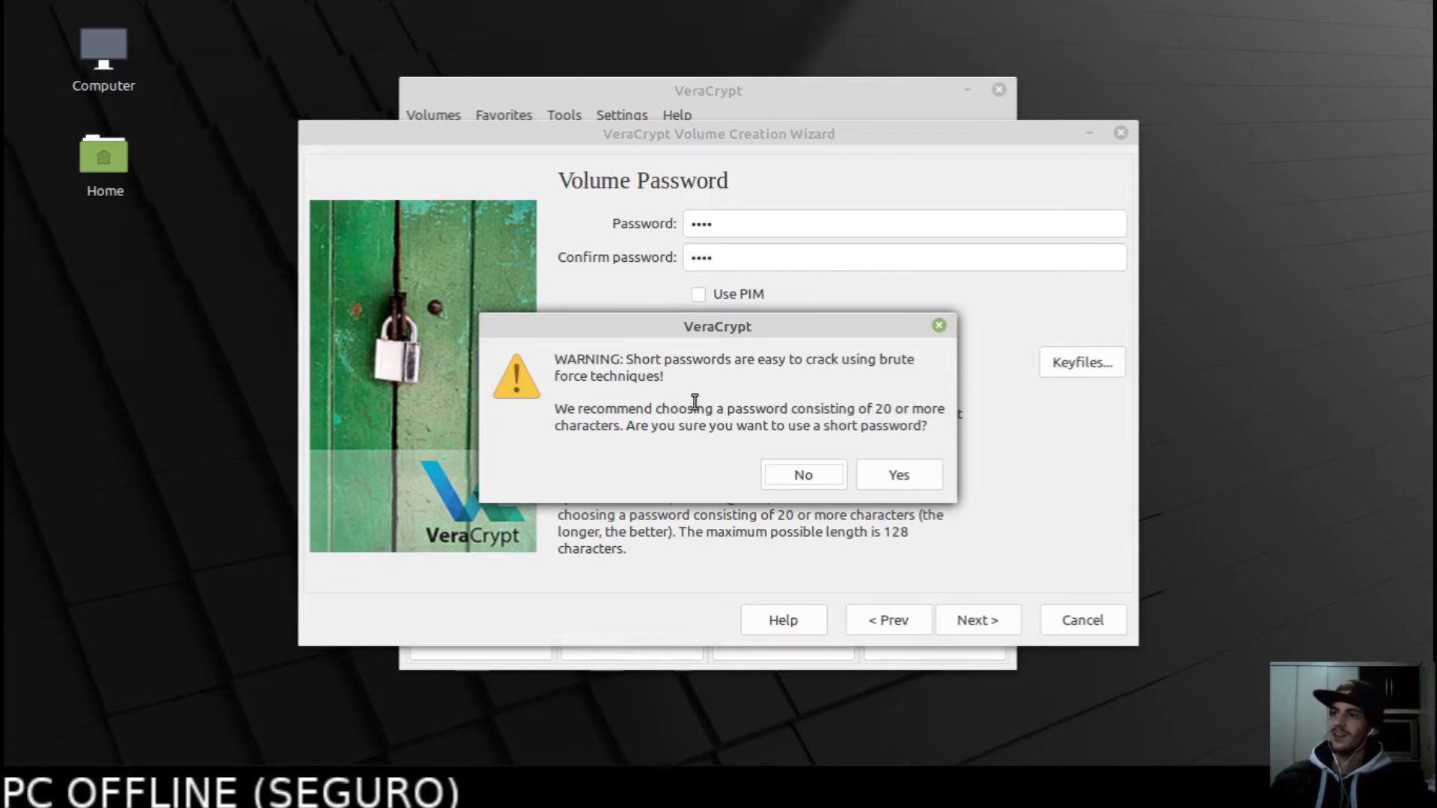
click(895, 475)
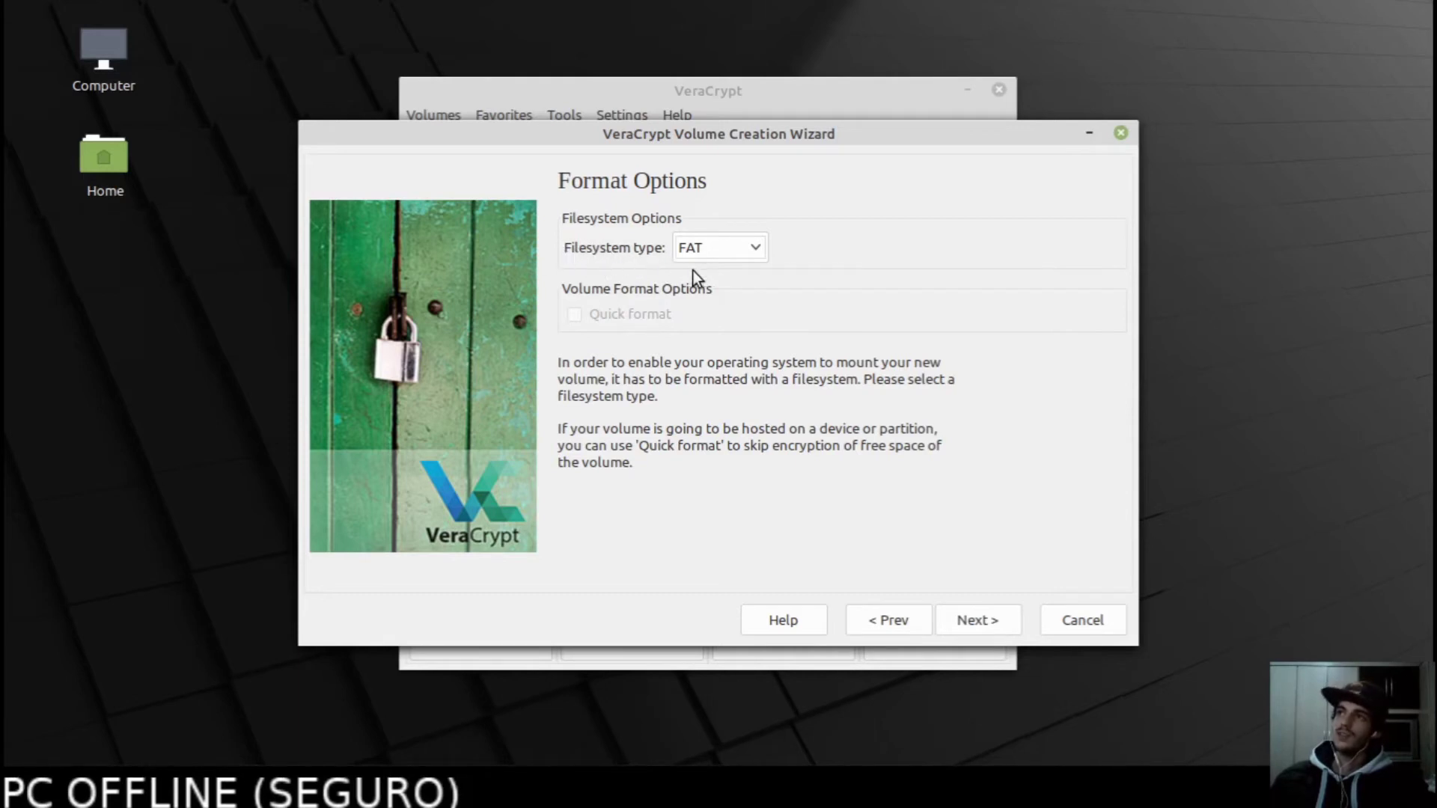
Keep FAT as the filesystem type and continue to the Volume Format step.
click(712, 250)
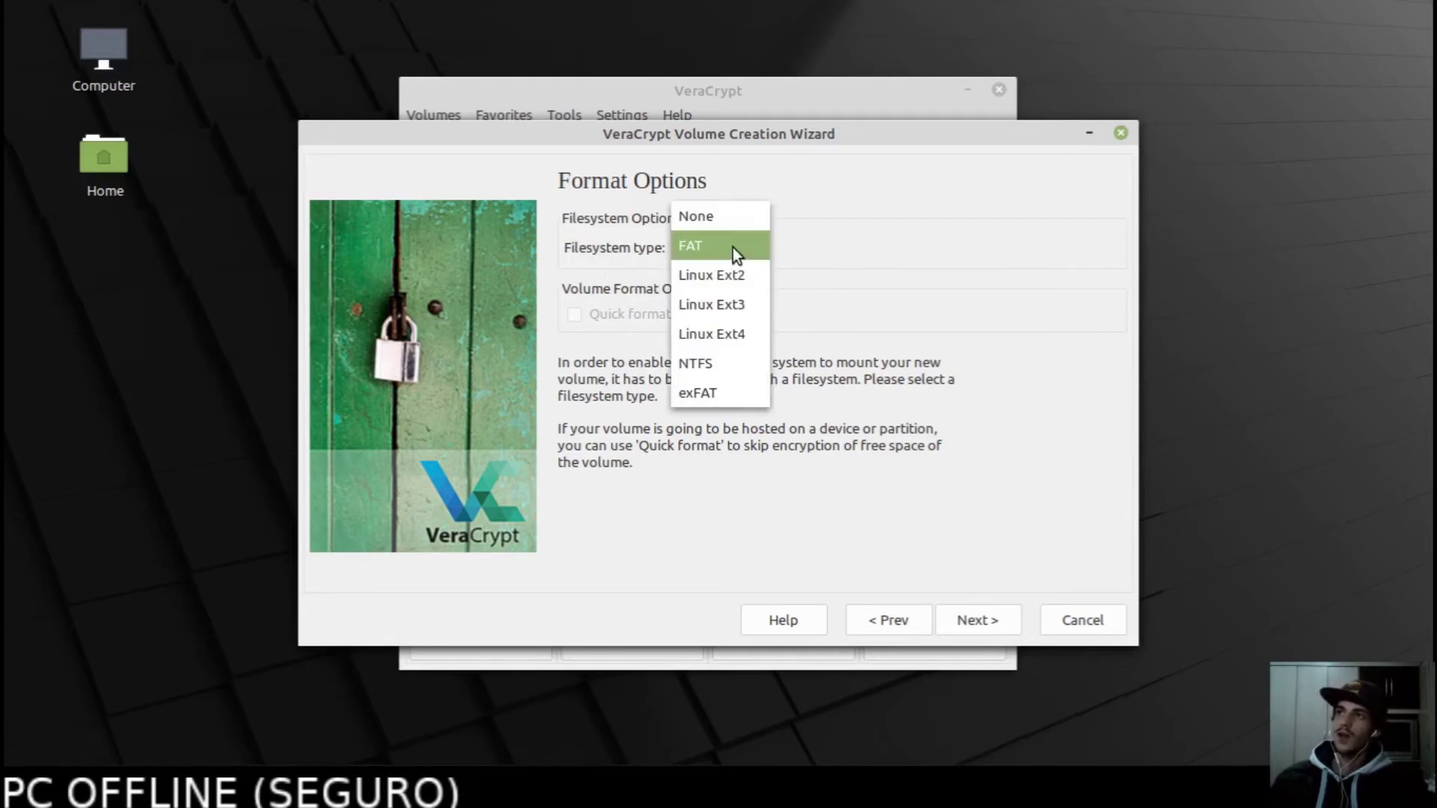
click(729, 245)
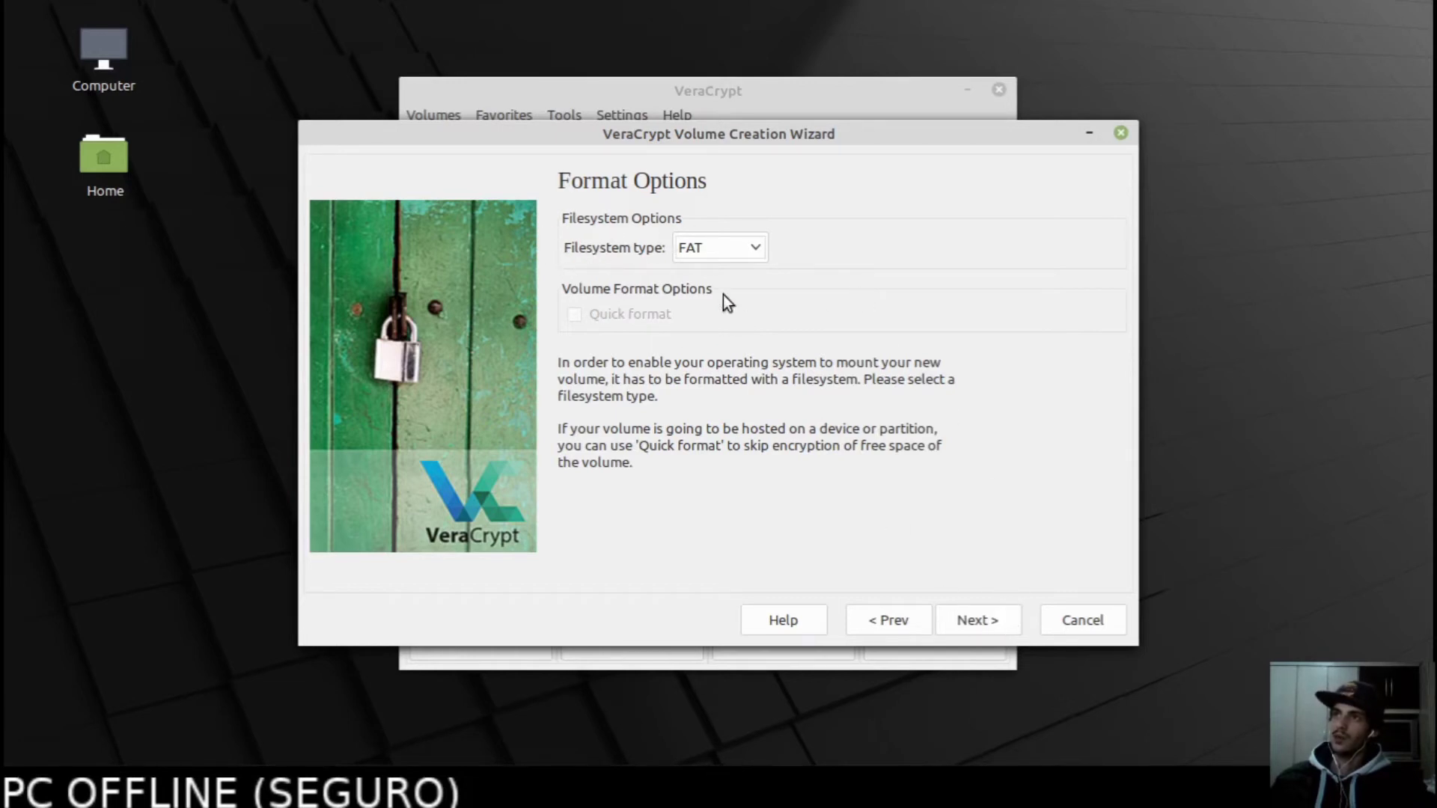
click(988, 622)
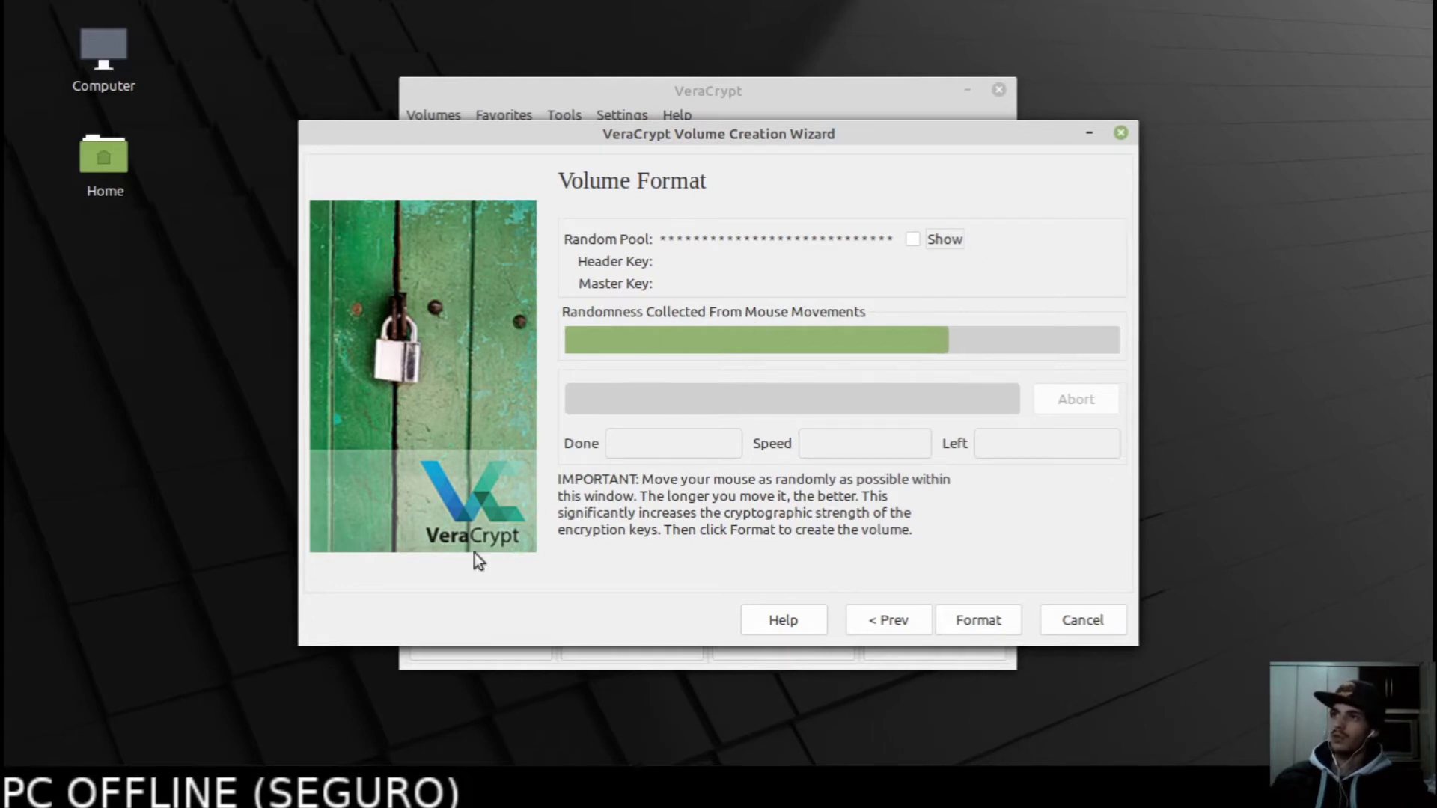
Format the new encrypted volume, dismiss the success message and exit the wizard.
click(979, 623)
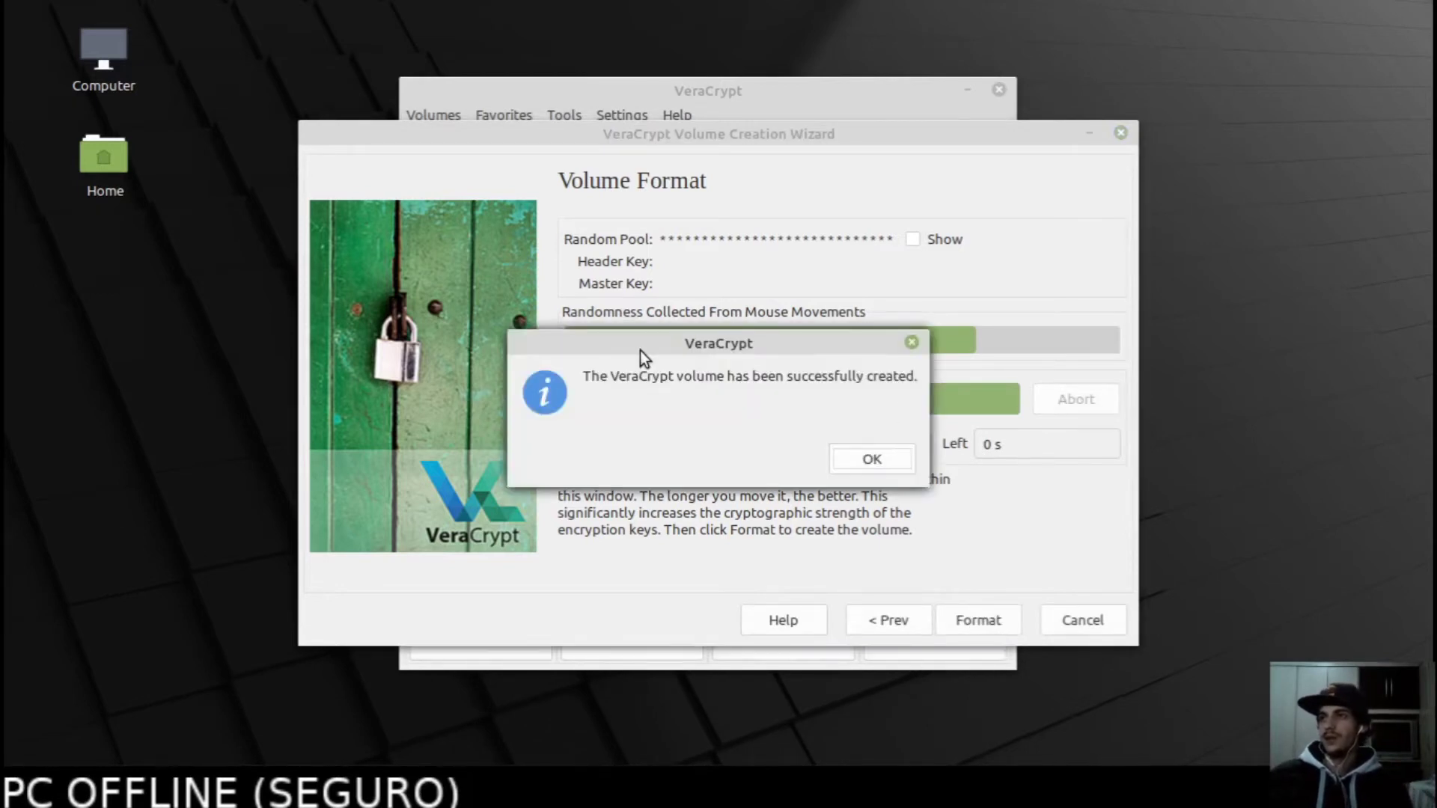
drag(591, 377, 827, 374)
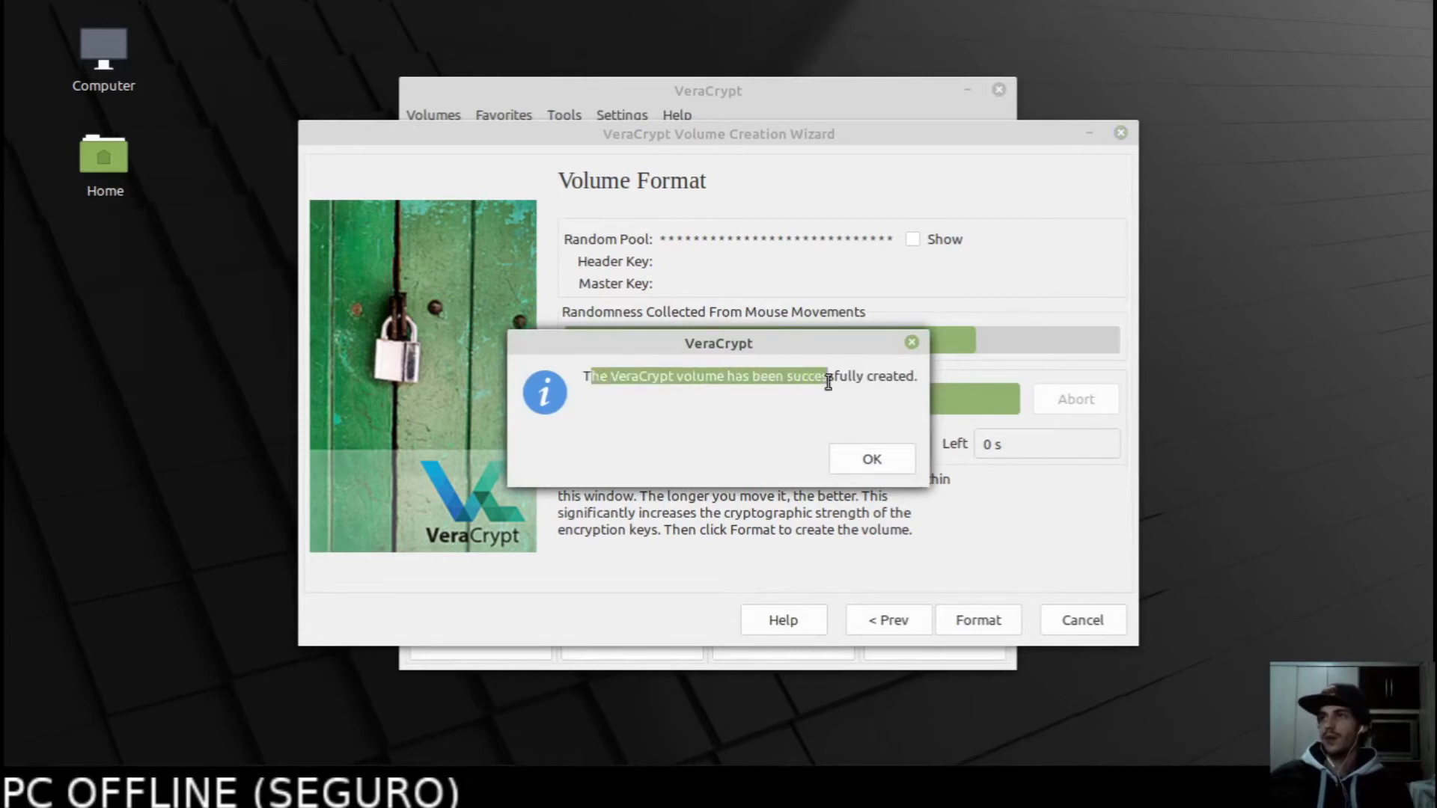
click(867, 458)
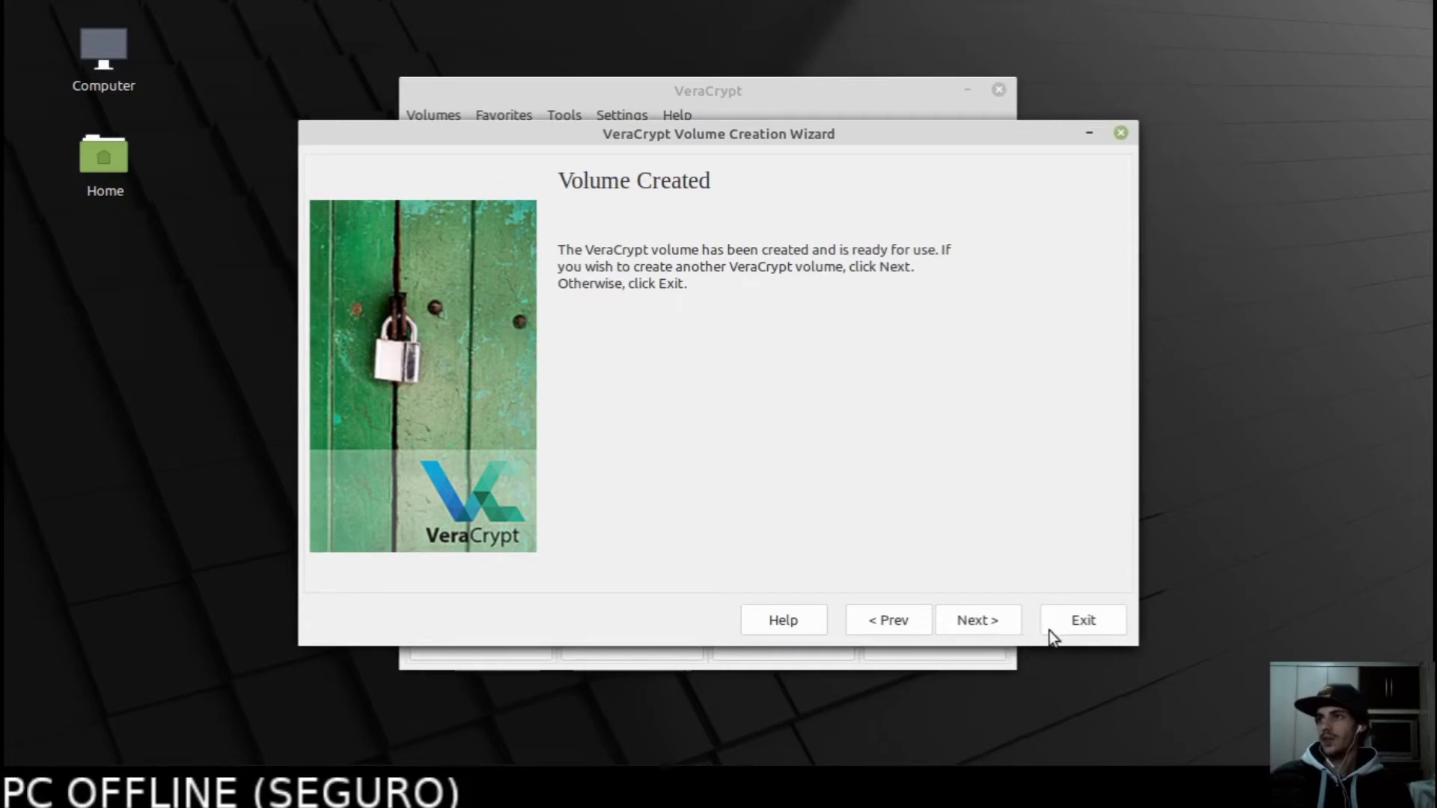
click(1087, 618)
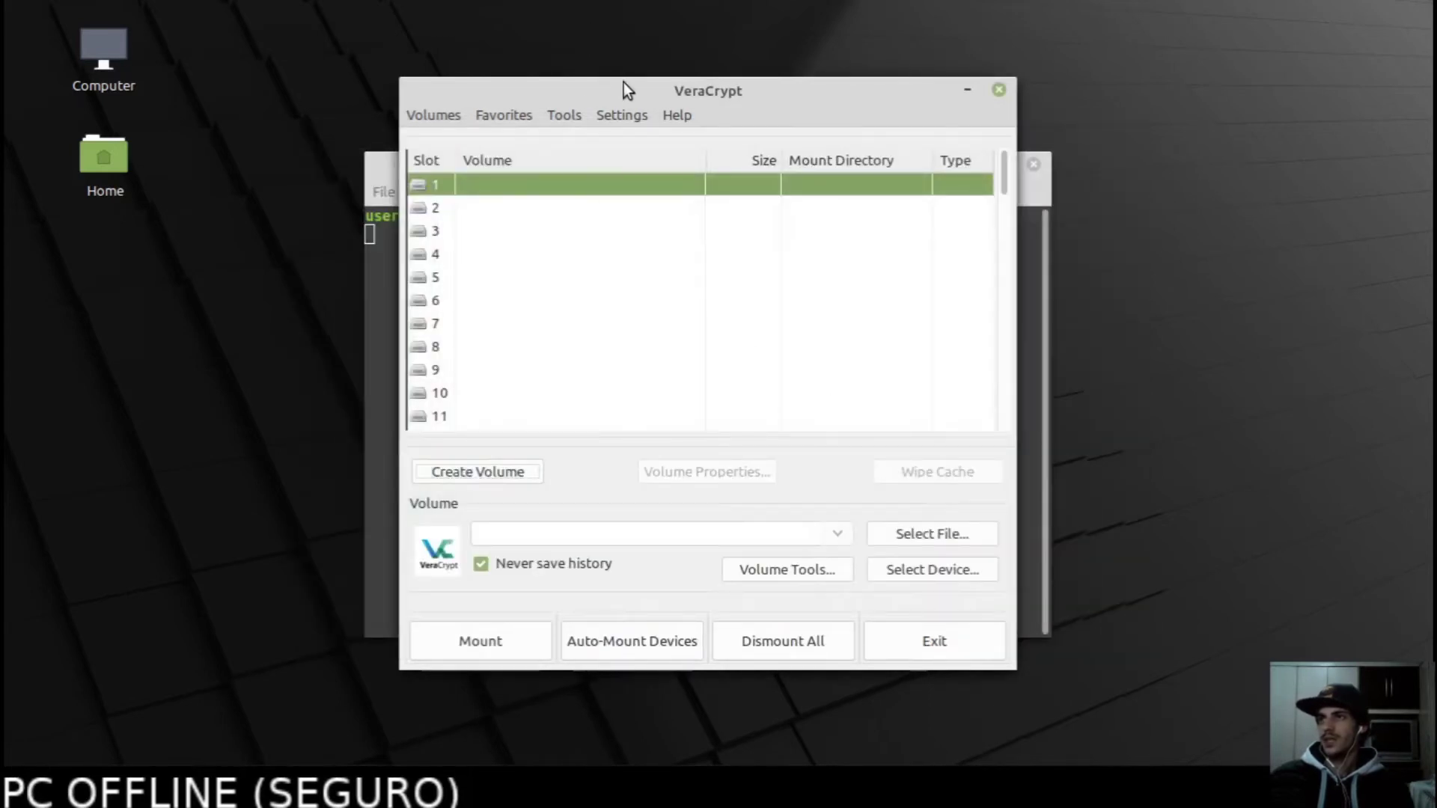
Select the 'encrypted' container file in BackupEncrypted as the volume to mount in slot 1.
drag(626, 85, 960, 81)
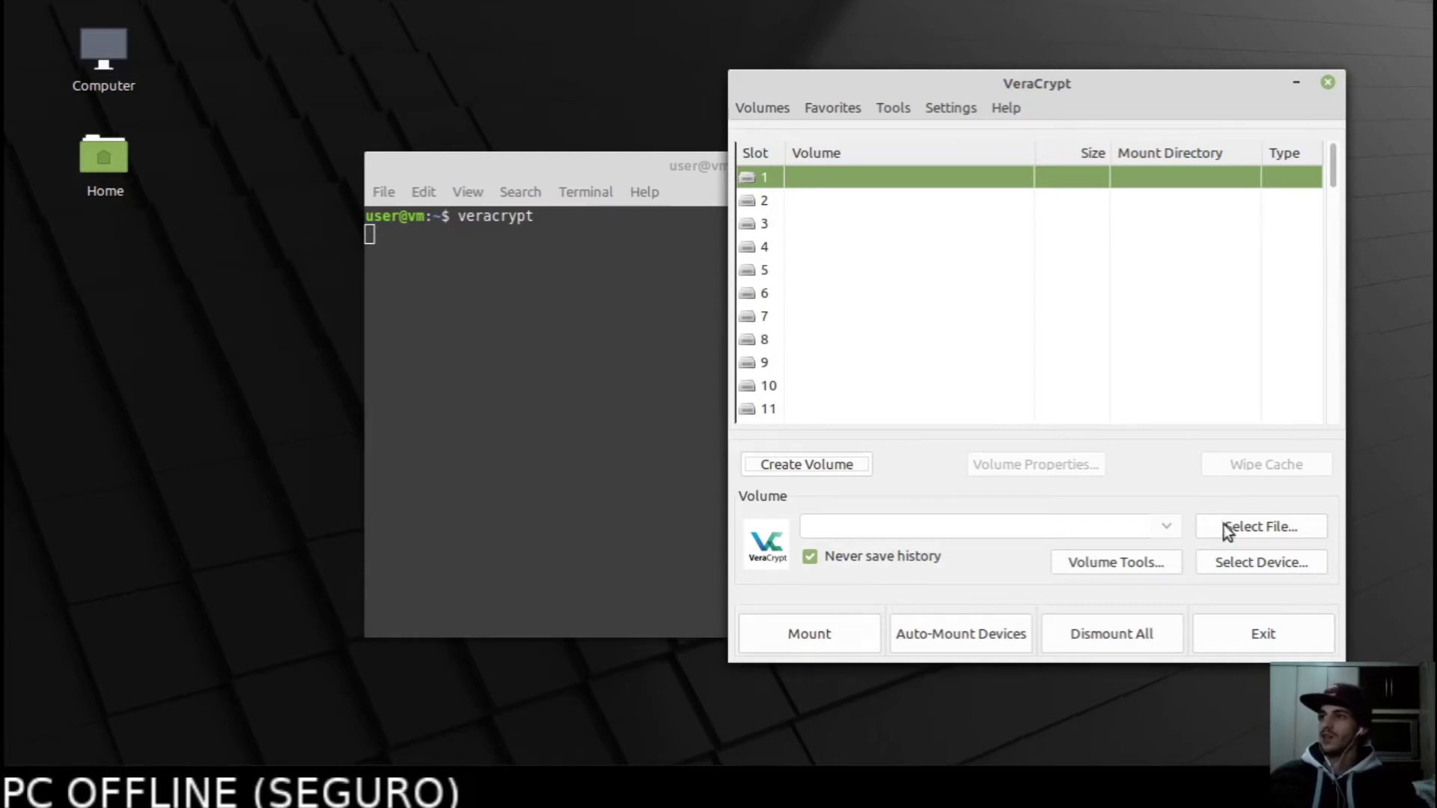
click(1241, 516)
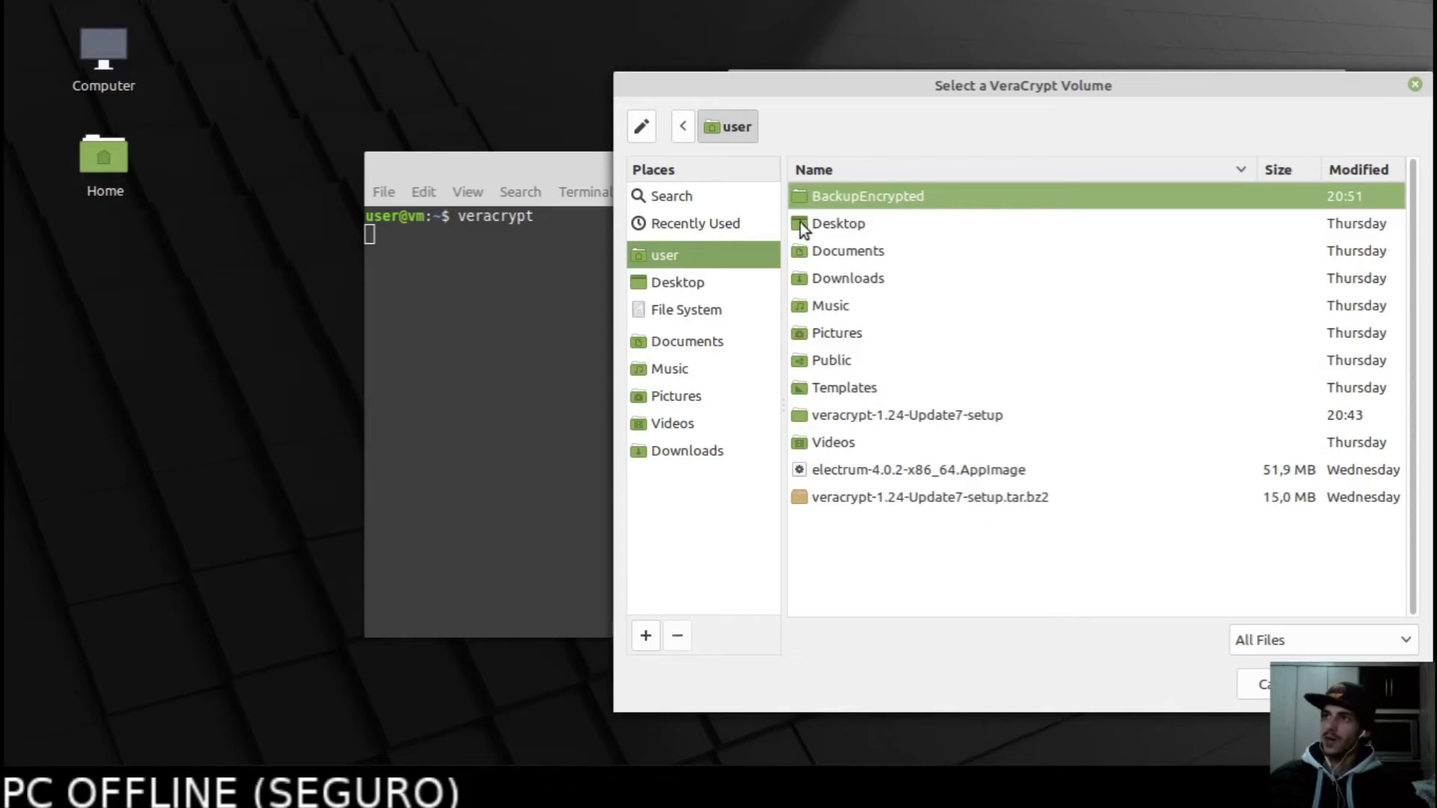
double_click(836, 194)
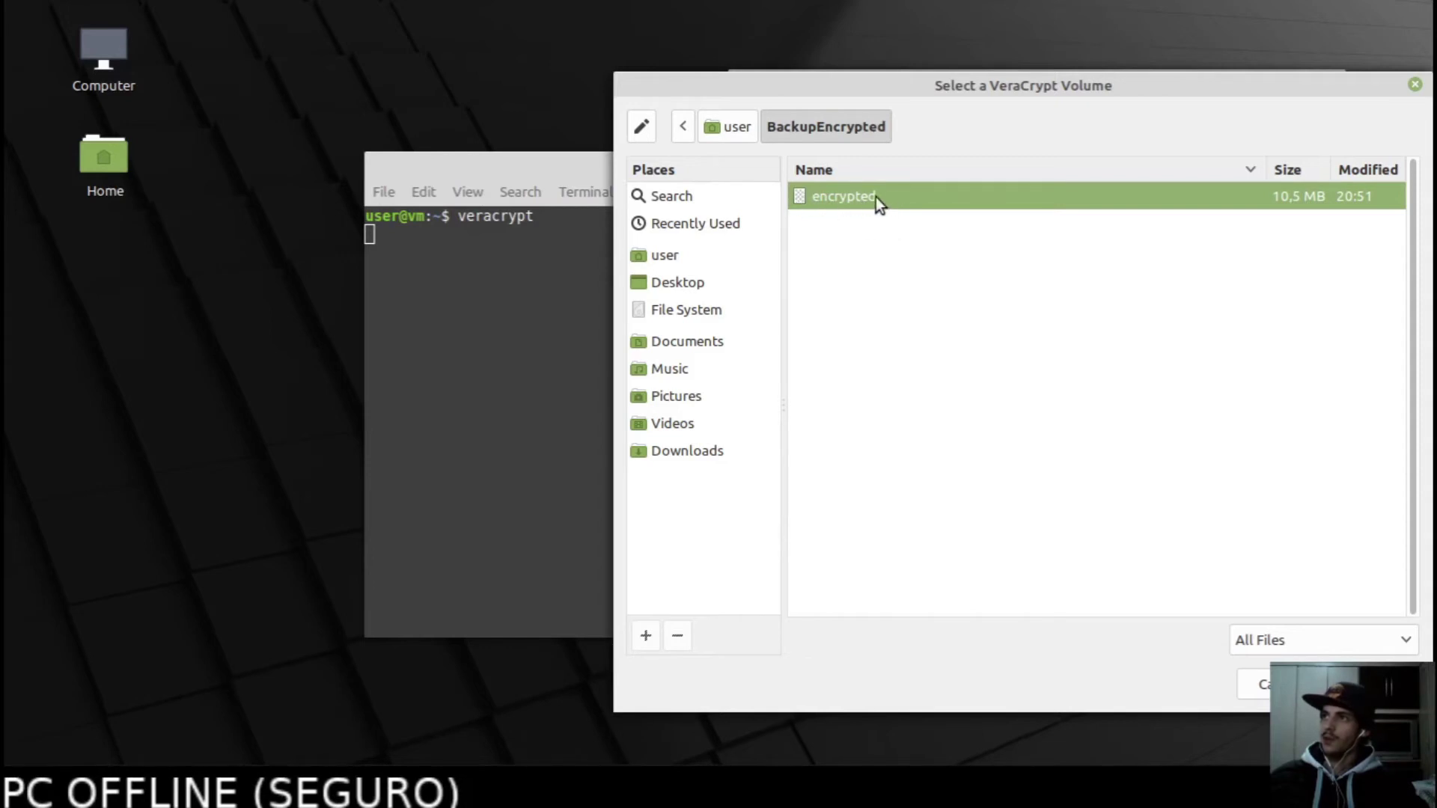
double_click(838, 198)
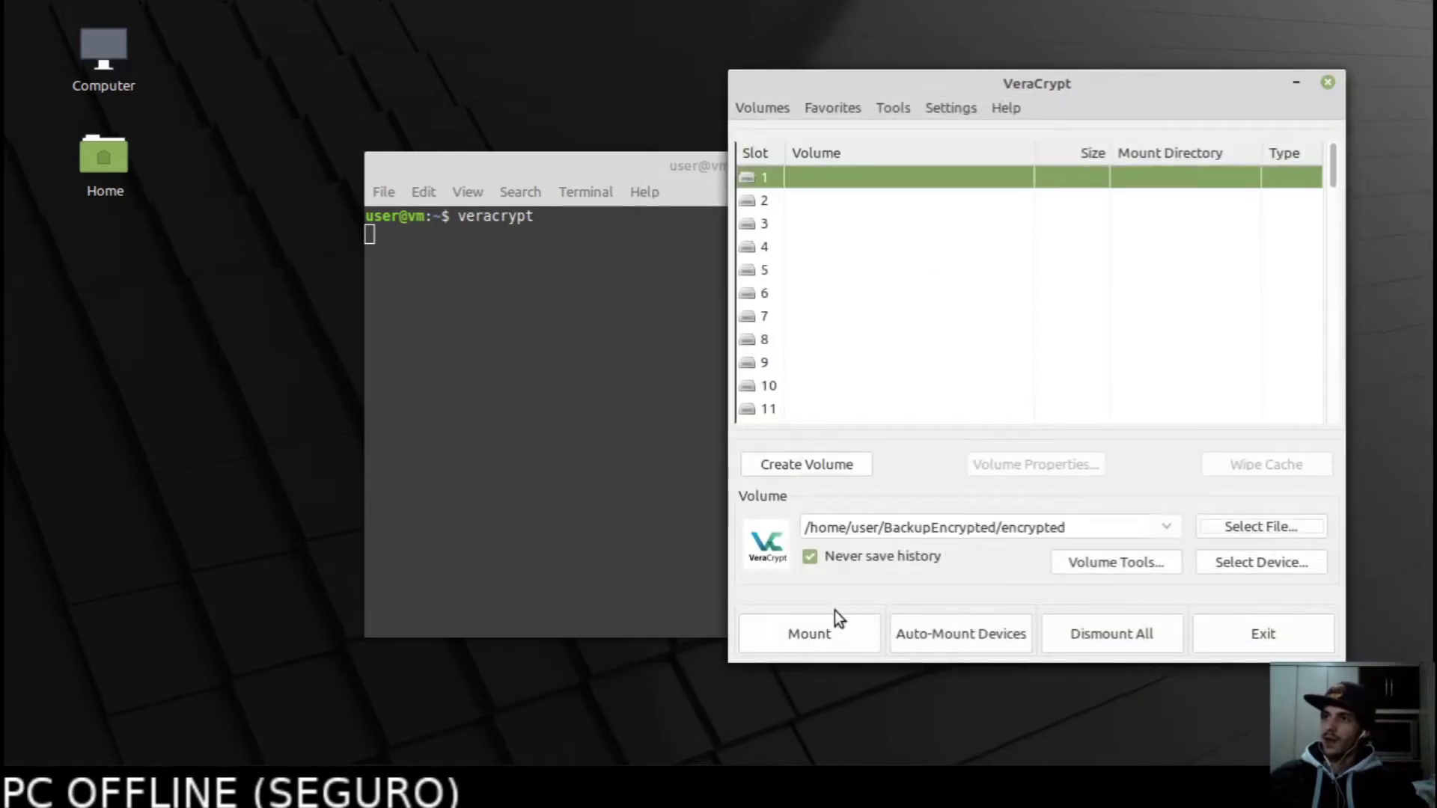
click(815, 222)
click(820, 179)
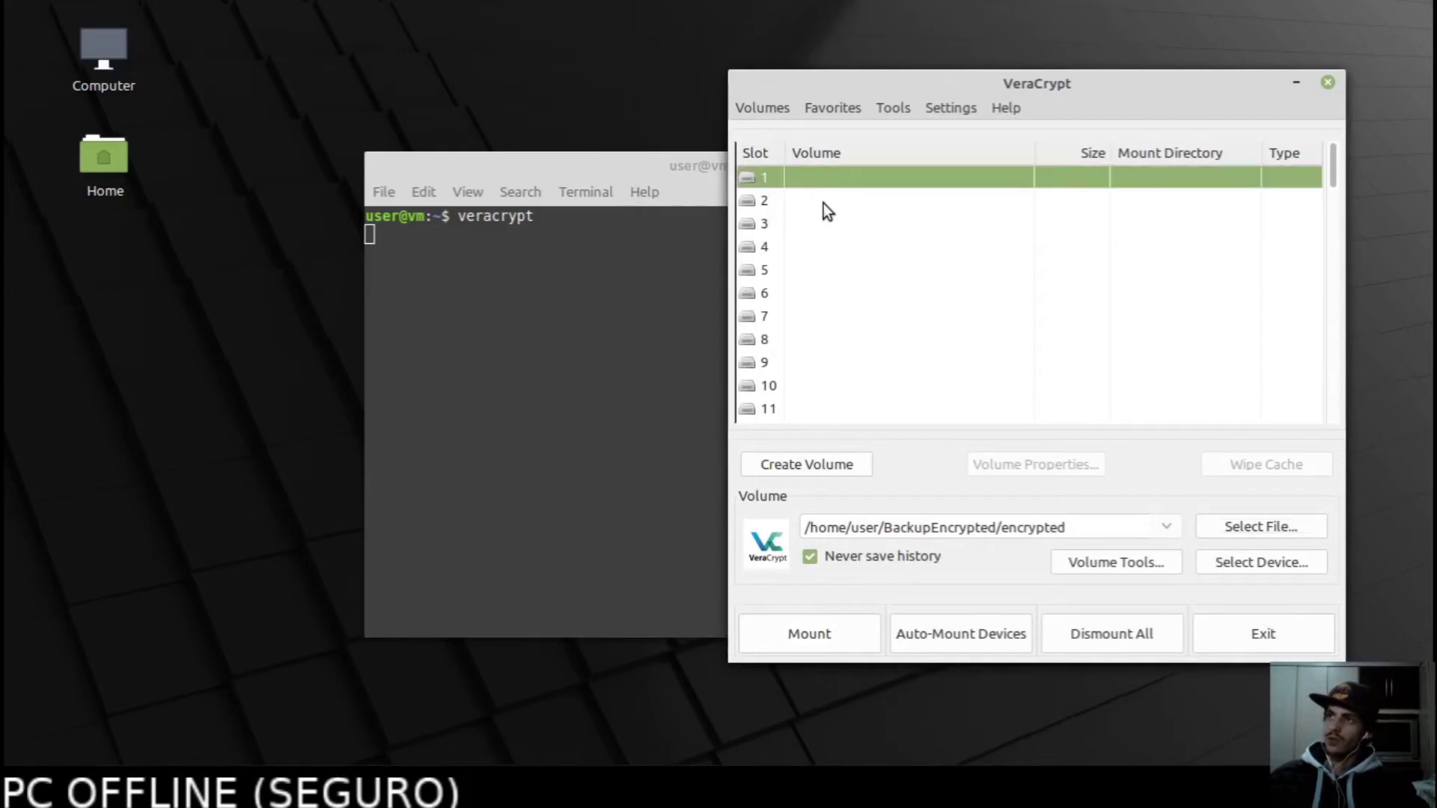
click(824, 225)
click(812, 183)
Mount the container, supplying the volume password and then the administrator password.
click(831, 637)
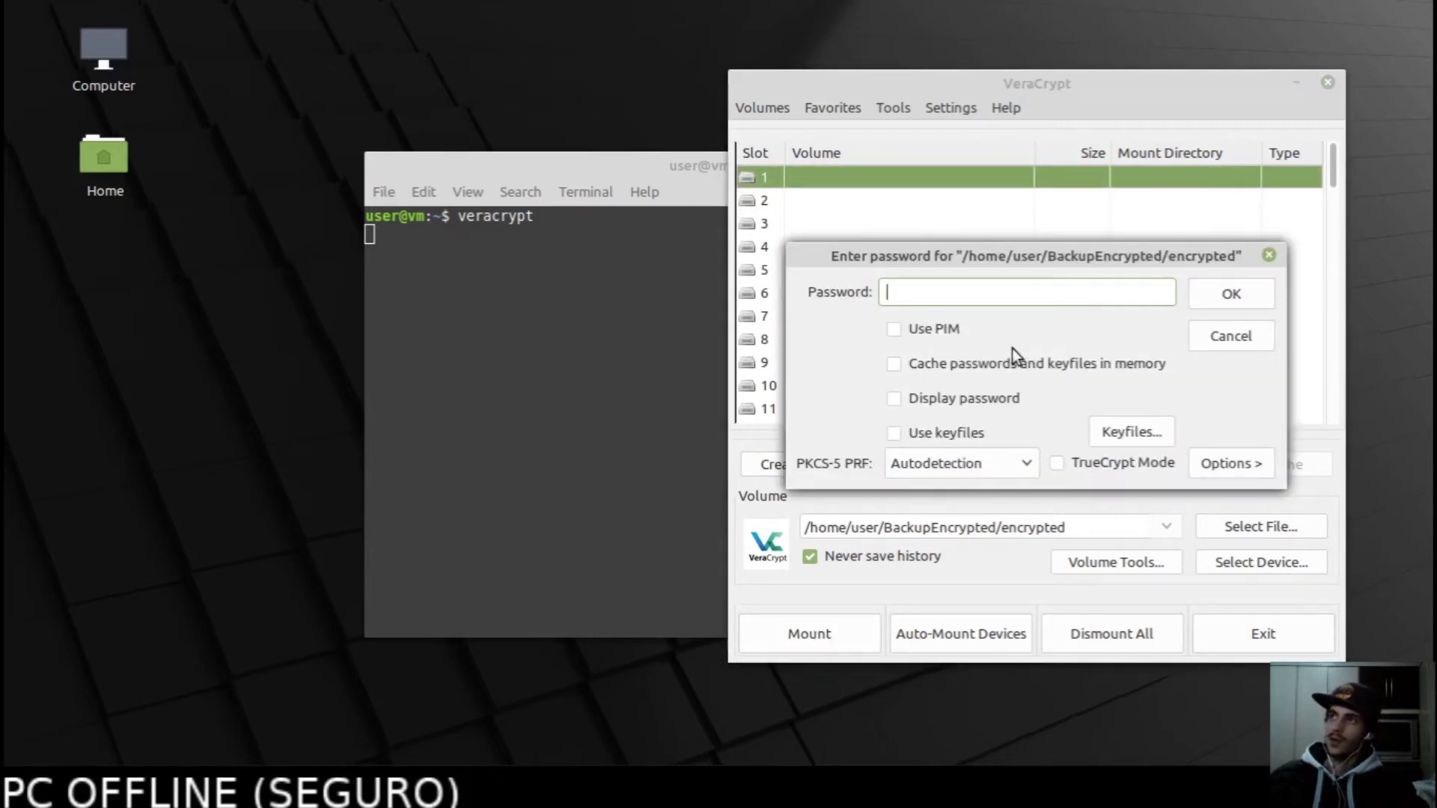
text(*)
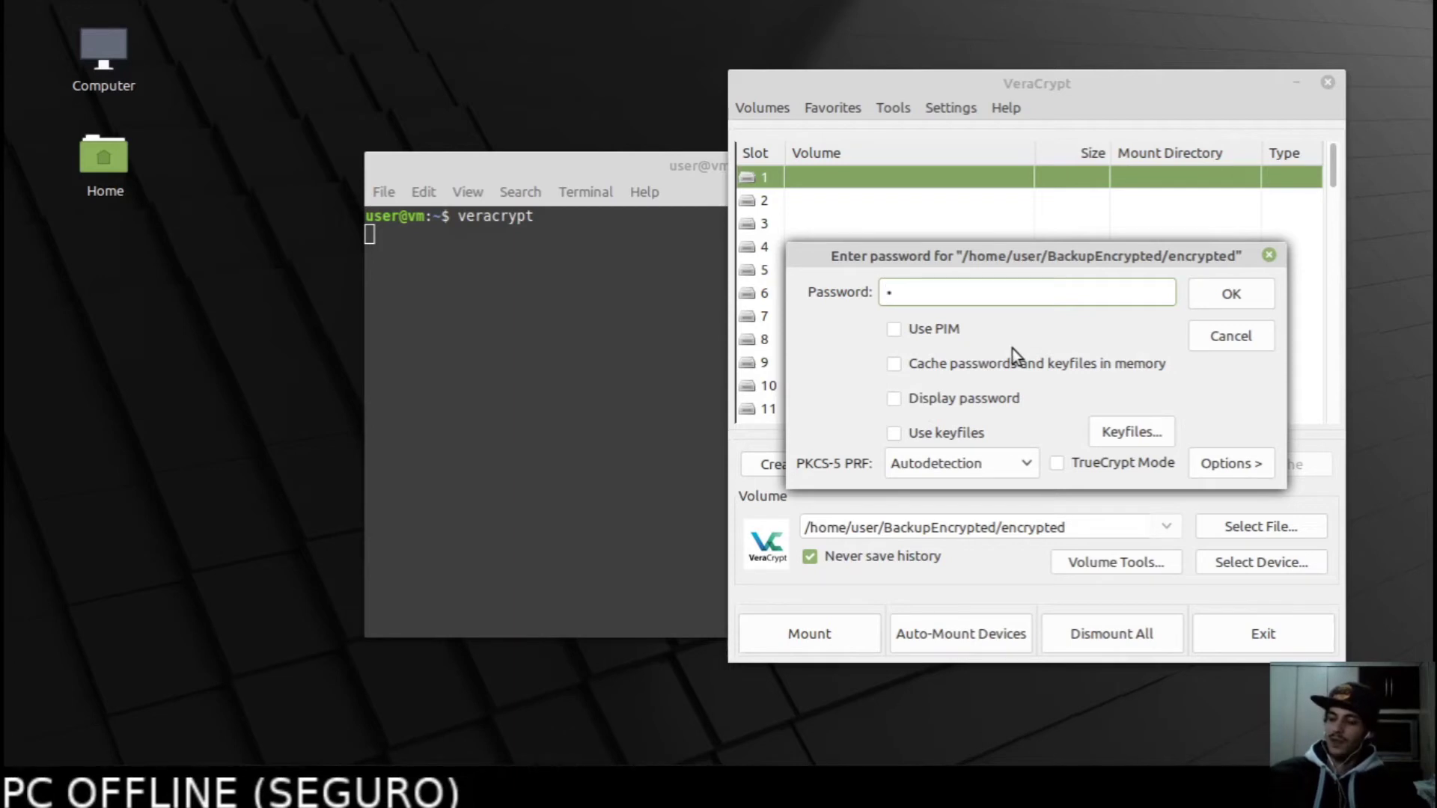
text(***)
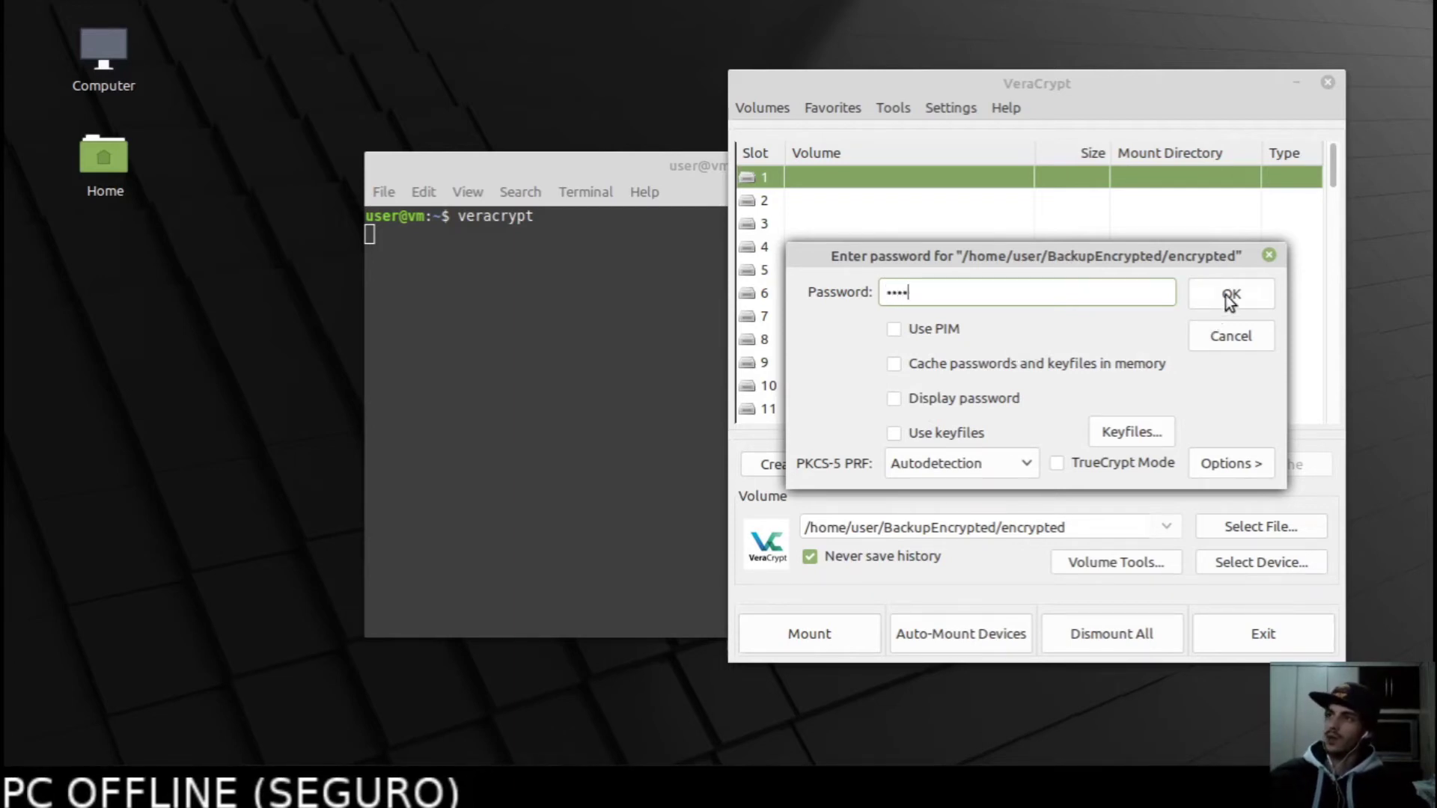
click(1234, 298)
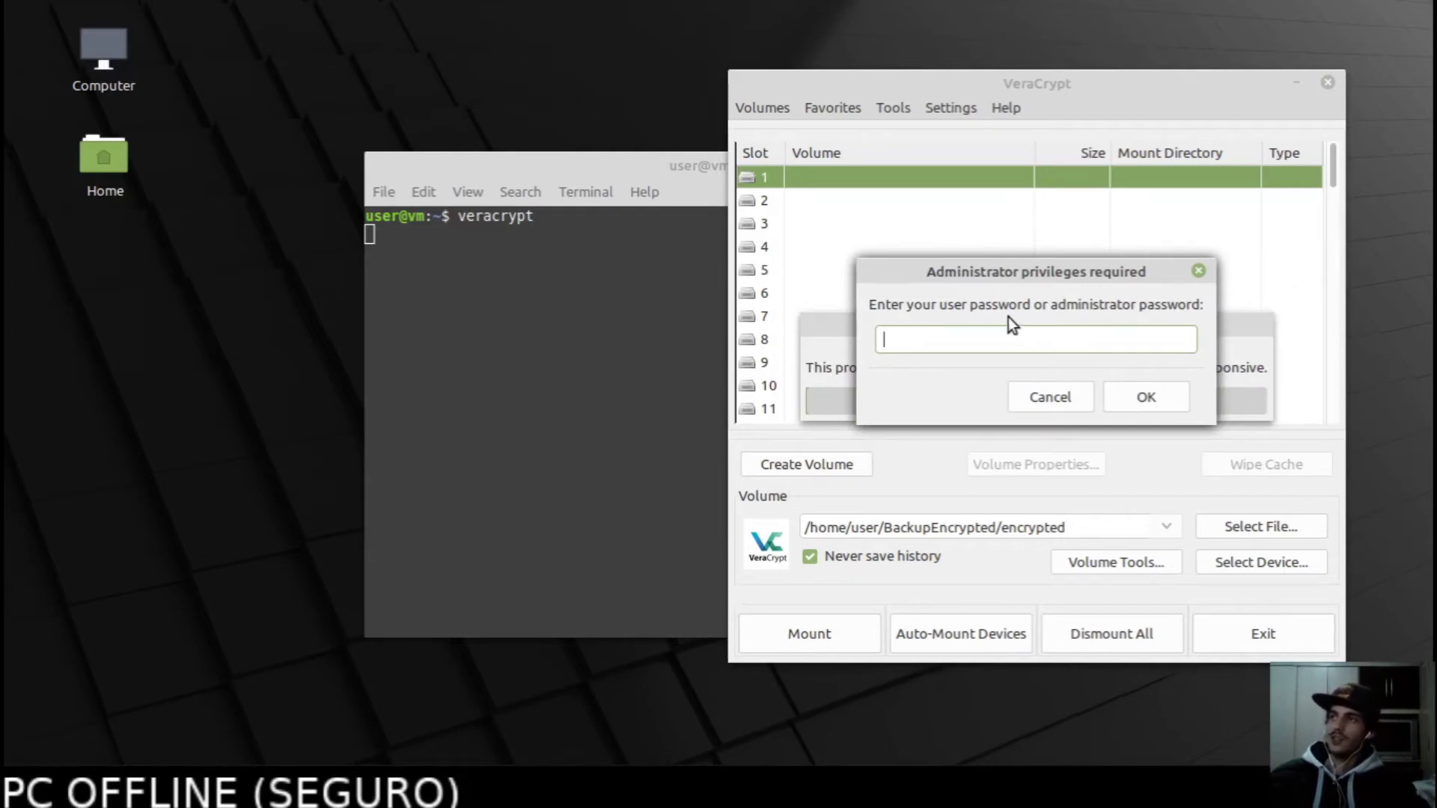
text(****)
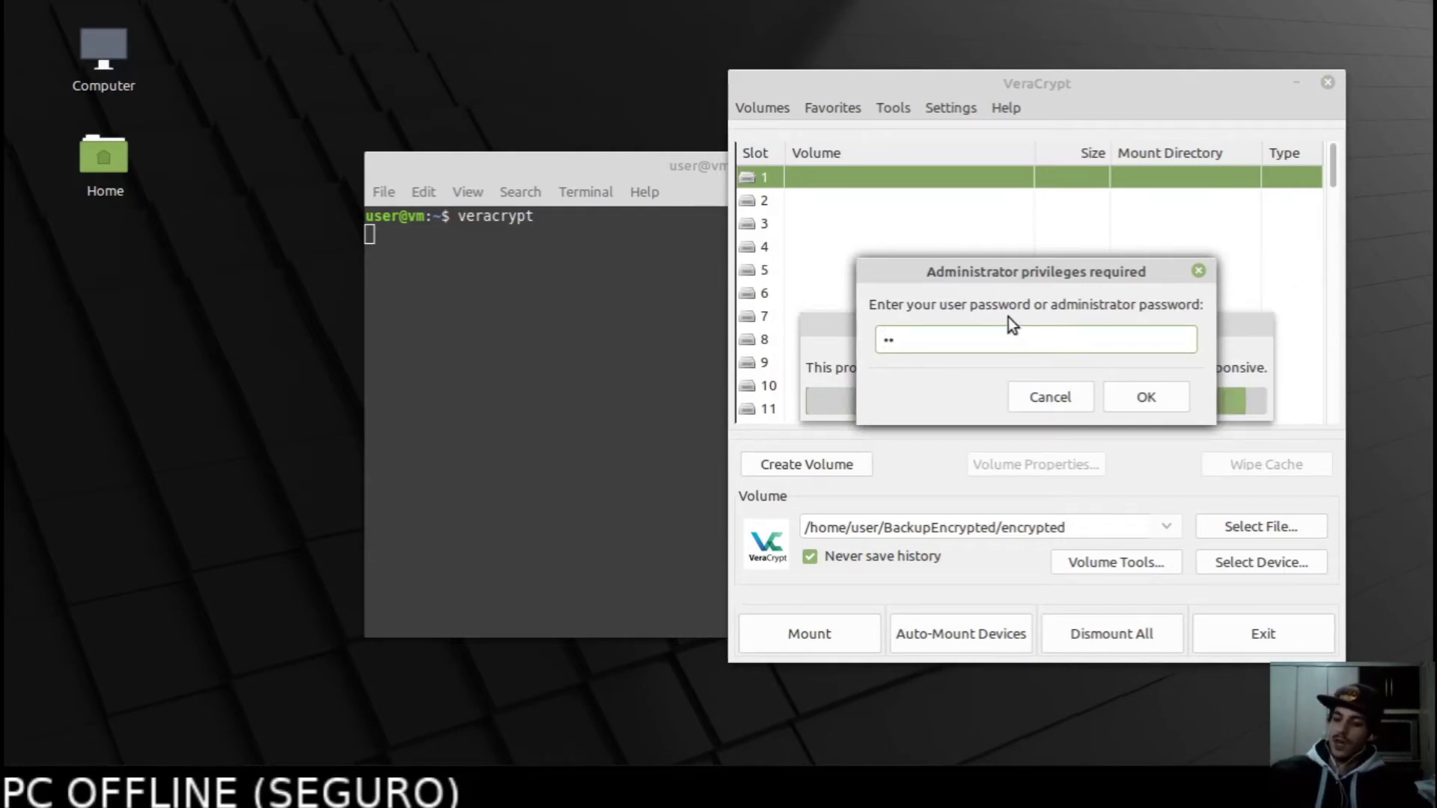
click(1154, 400)
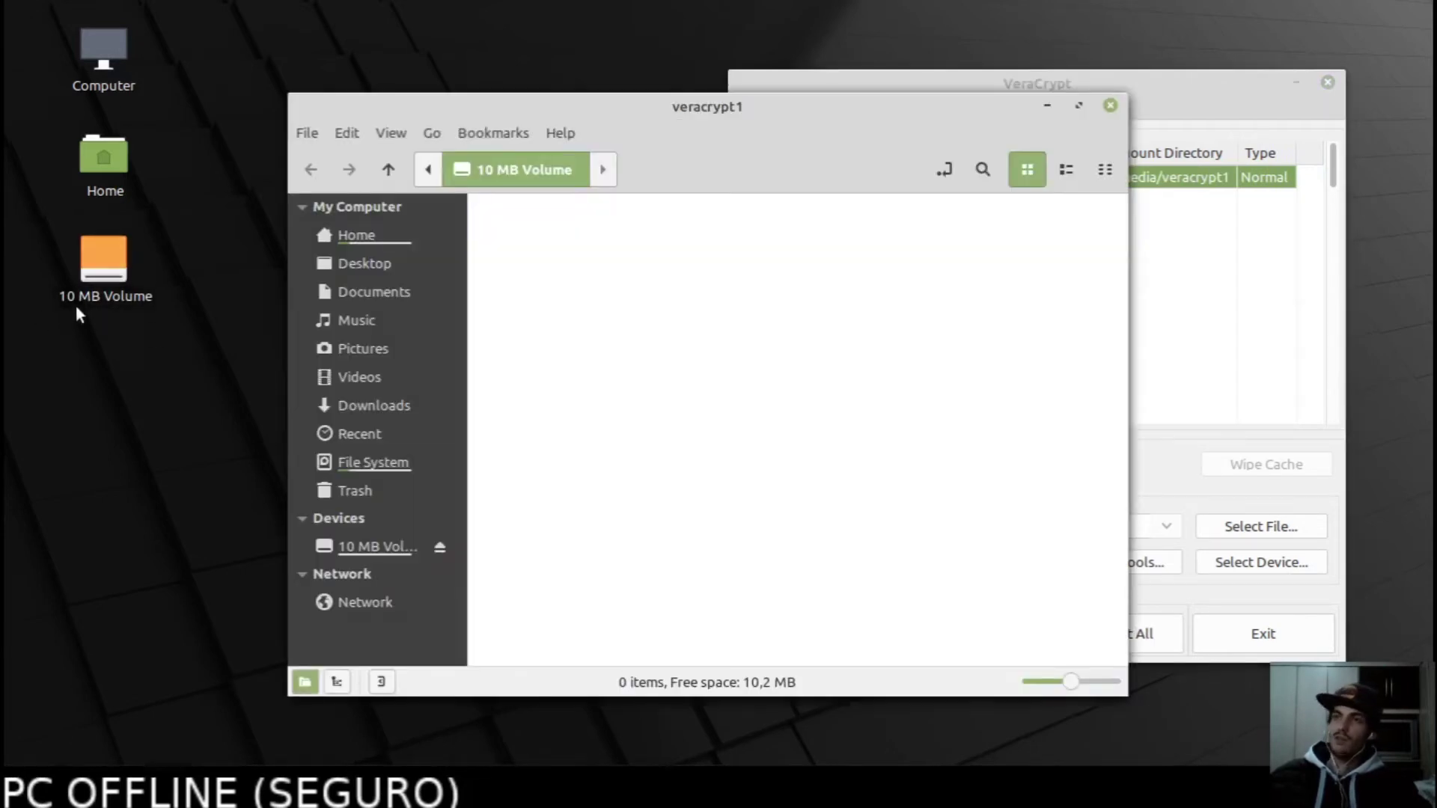
Shift the VeraCrypt window down-right and raise the empty veracrypt1 volume folder in front.
drag(708, 145, 370, 86)
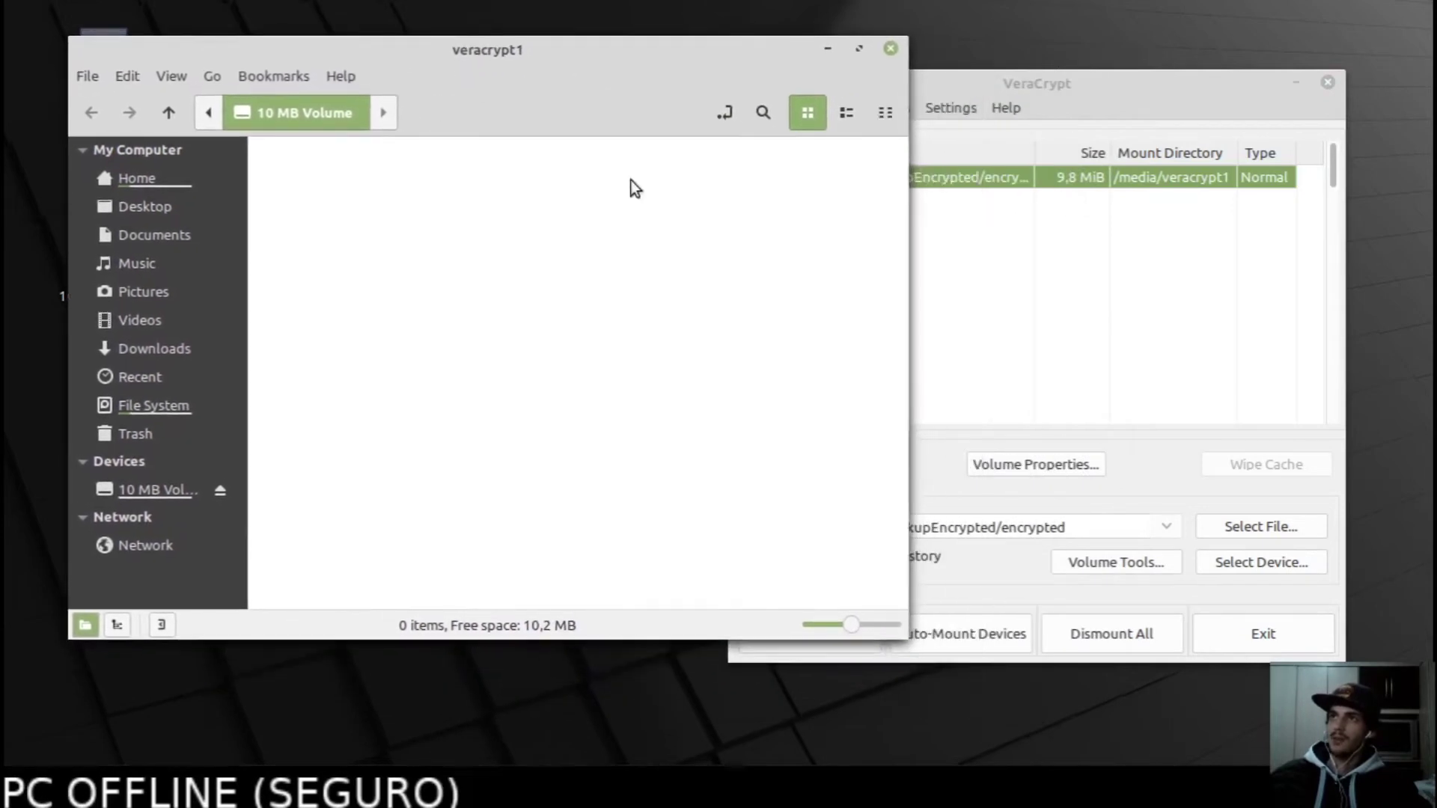
click(985, 313)
click(546, 303)
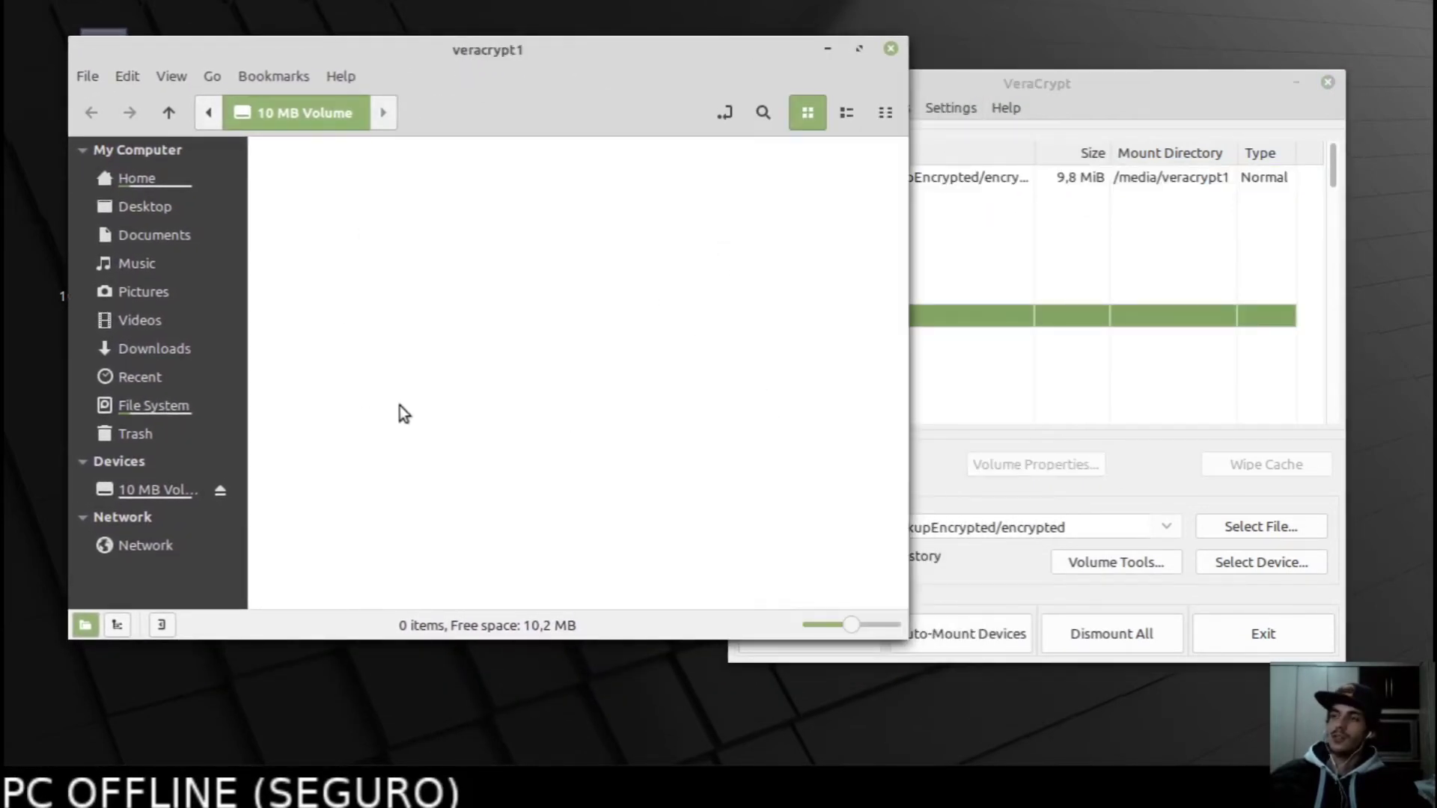
click(971, 562)
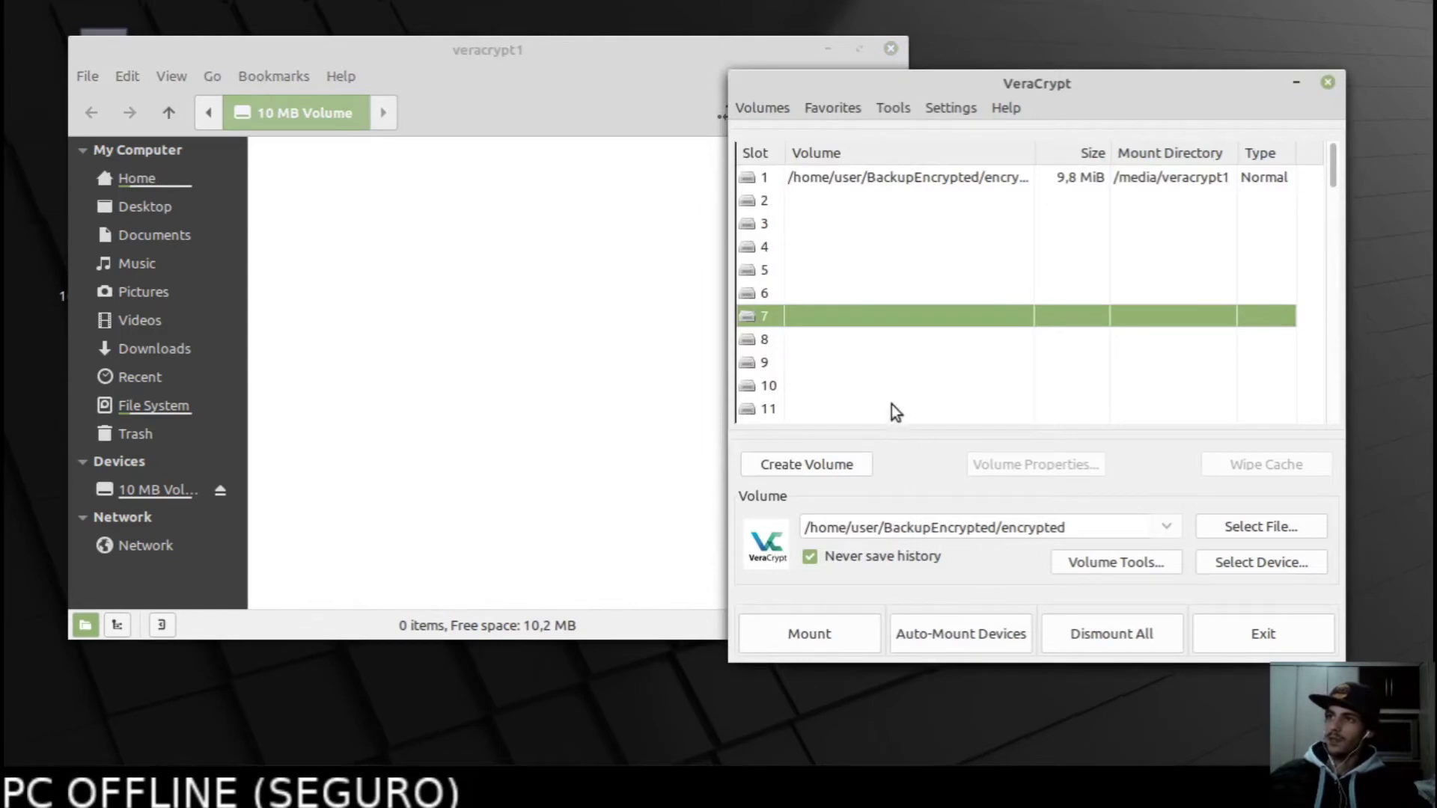
drag(1200, 88, 1252, 150)
click(642, 369)
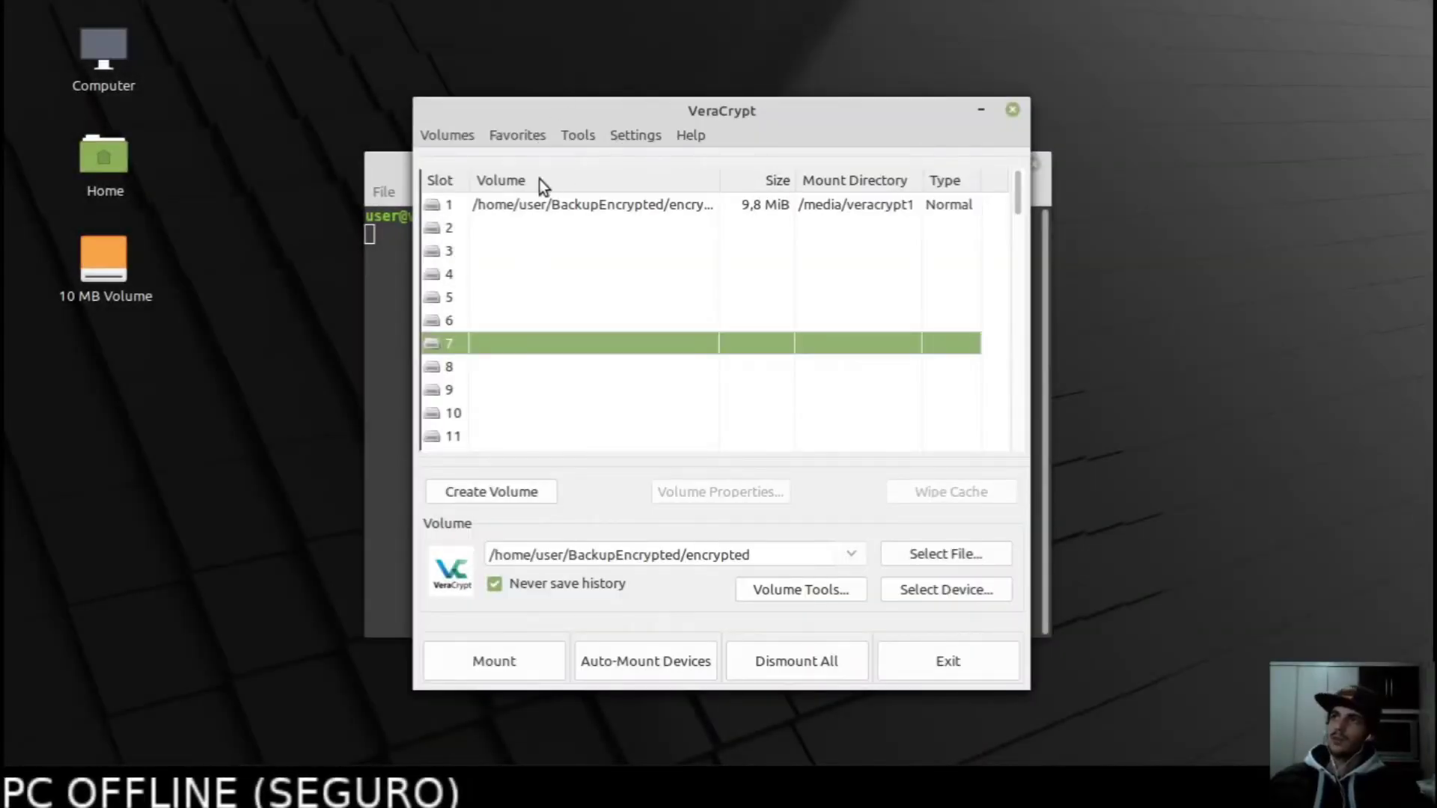
Select the mounted volume in slot 1, then open the Home folder.
click(589, 205)
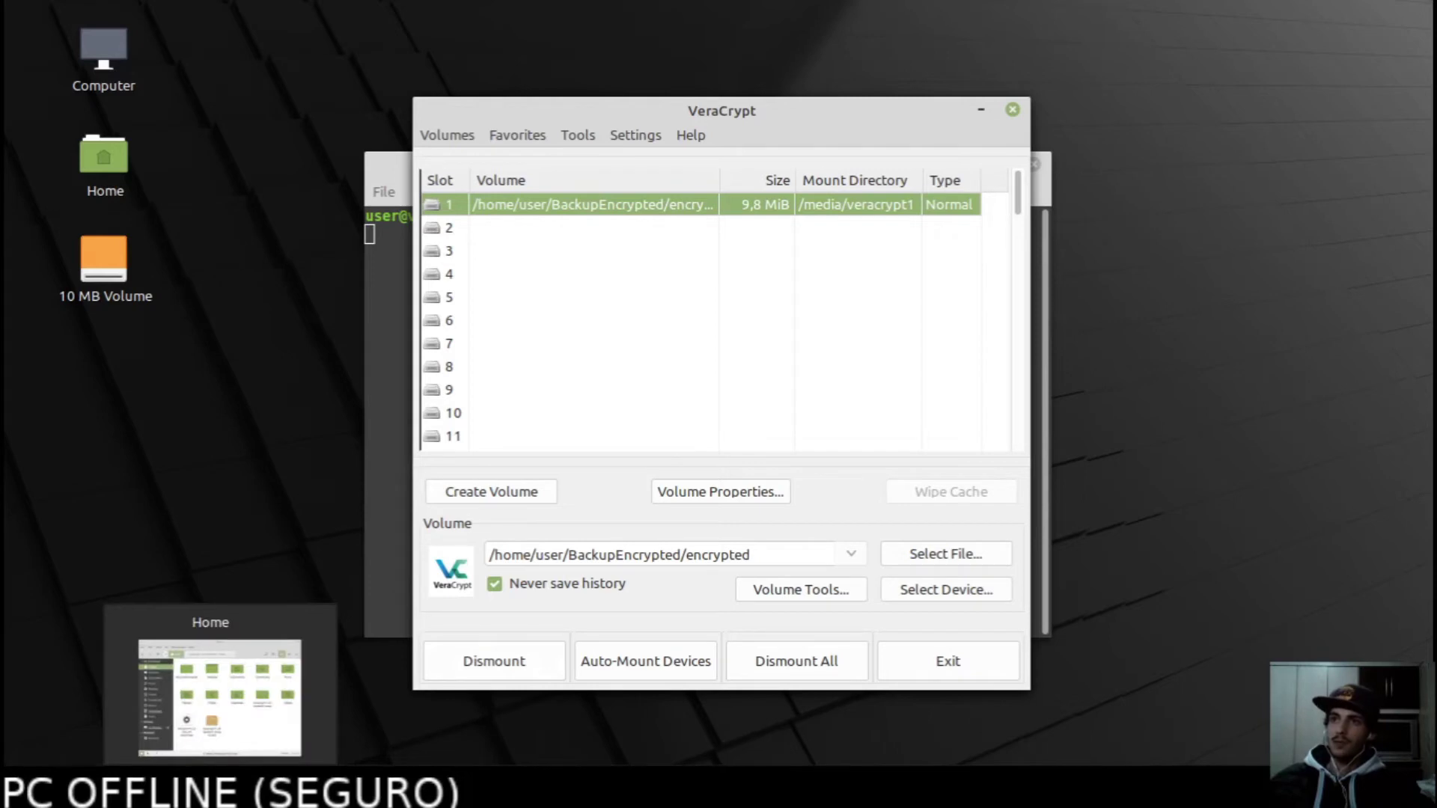
click(211, 794)
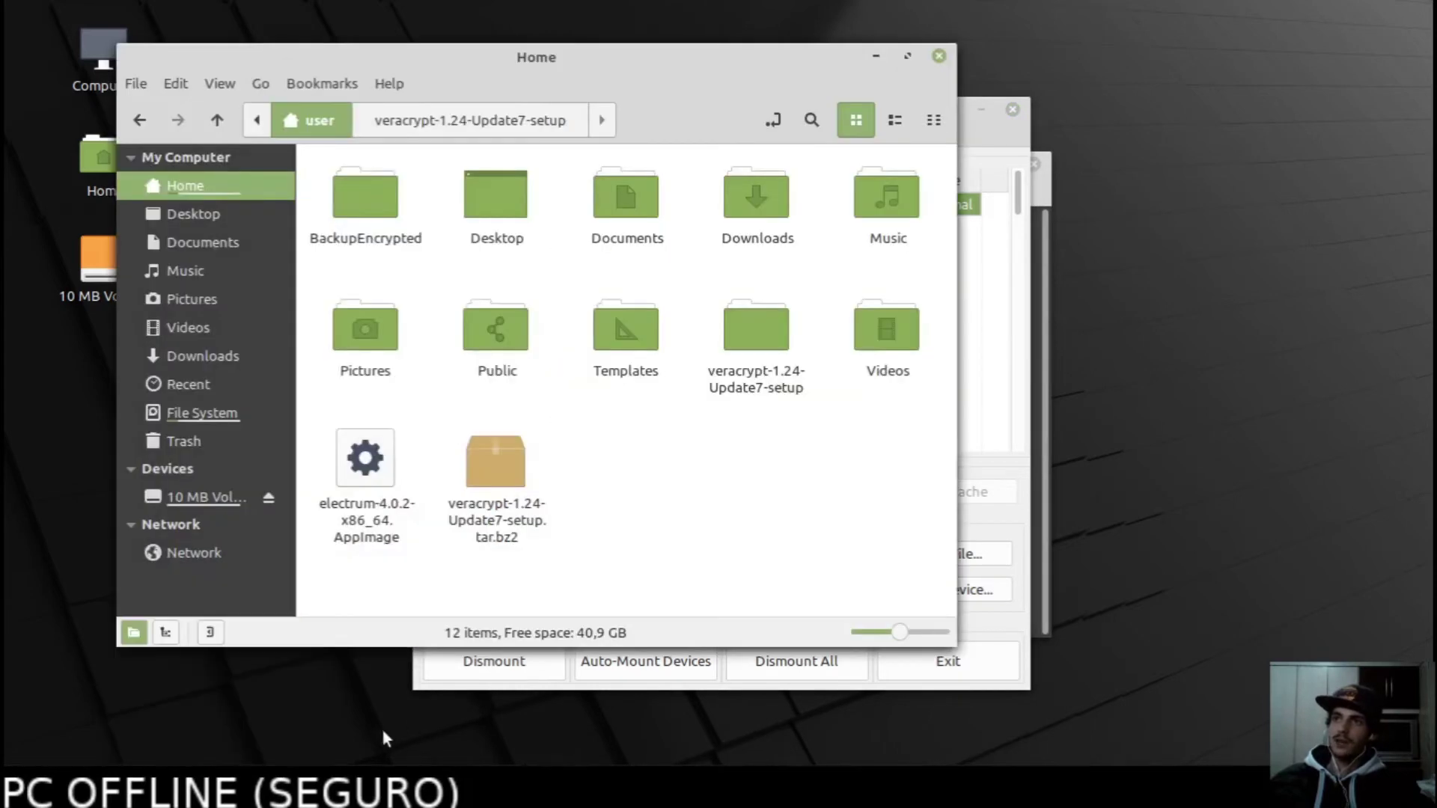
Launch the Electrum 4.0.2 AppImage from Home and rename default_wallet to wallet1.
drag(627, 80, 746, 96)
click(486, 551)
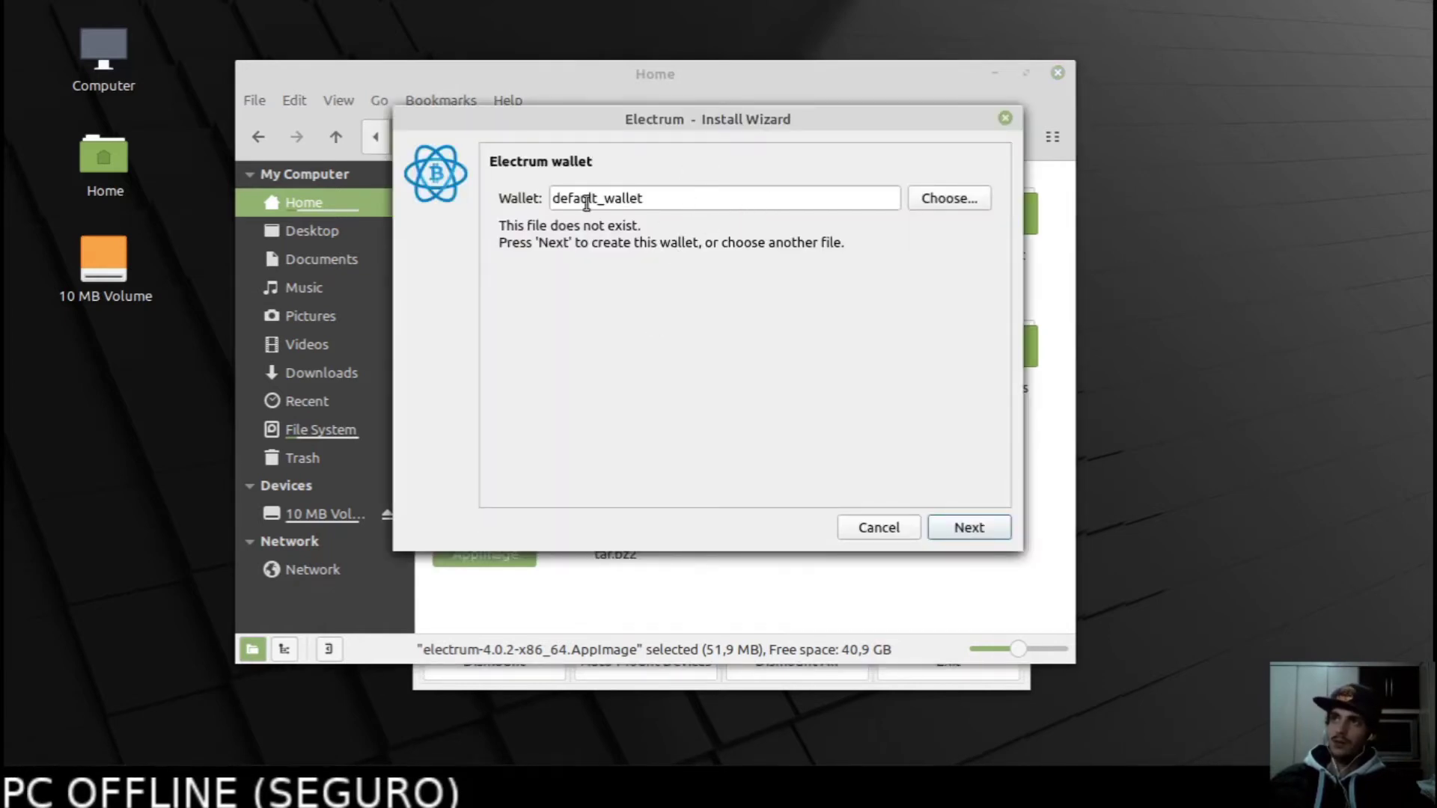
drag(649, 196, 494, 192)
click(592, 241)
drag(648, 197, 486, 186)
click(522, 158)
drag(631, 204, 524, 206)
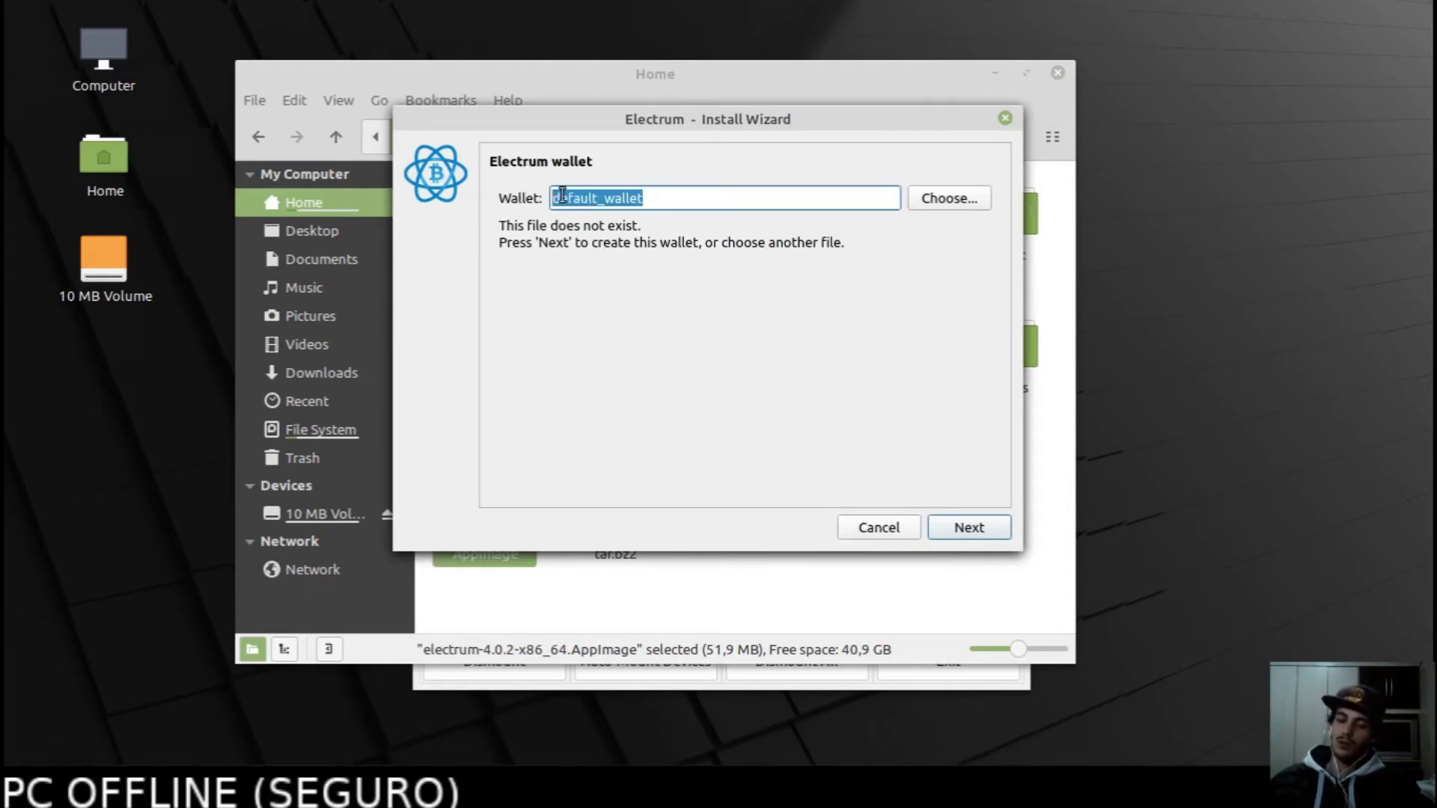
text(wallee)
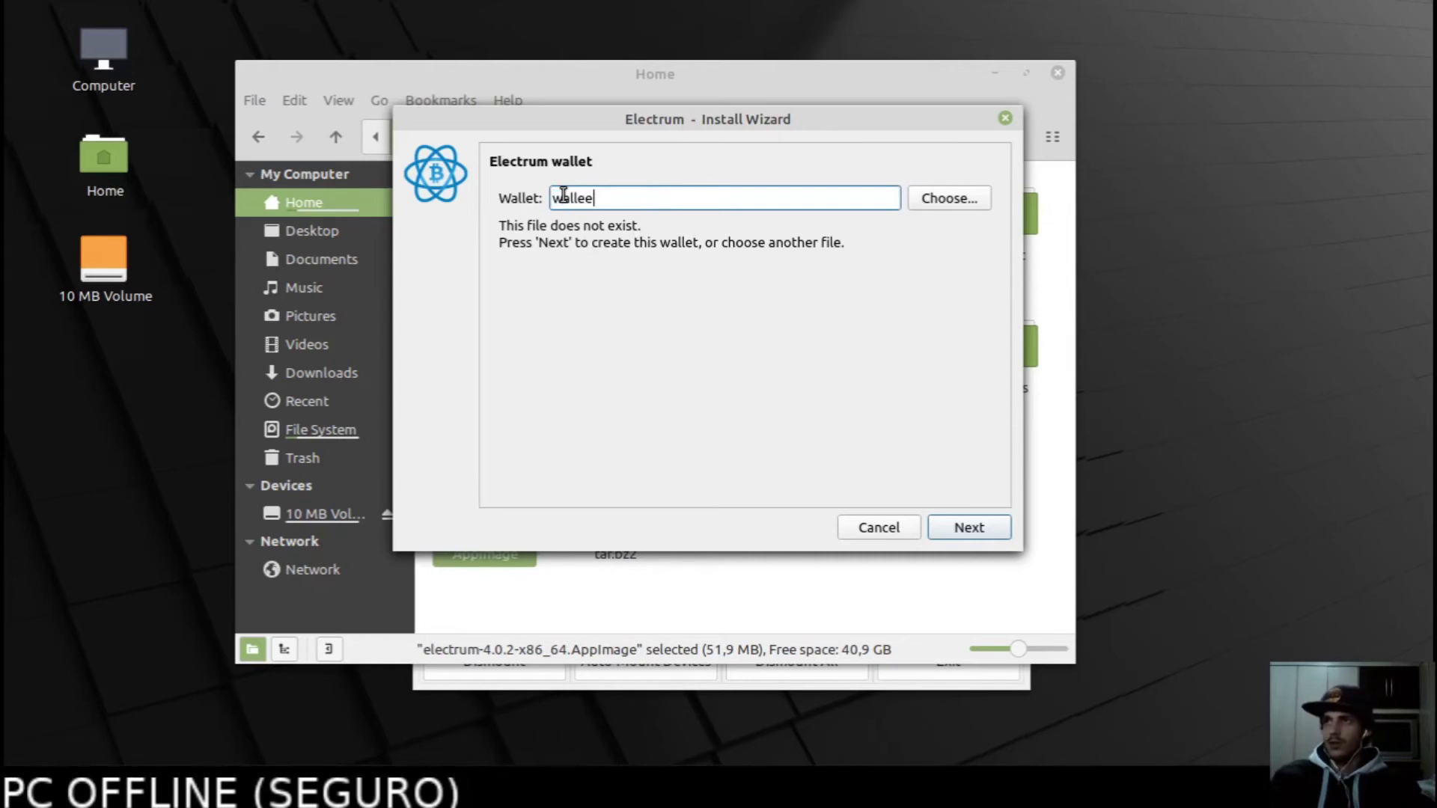
key(BackSpace)
text(t1)
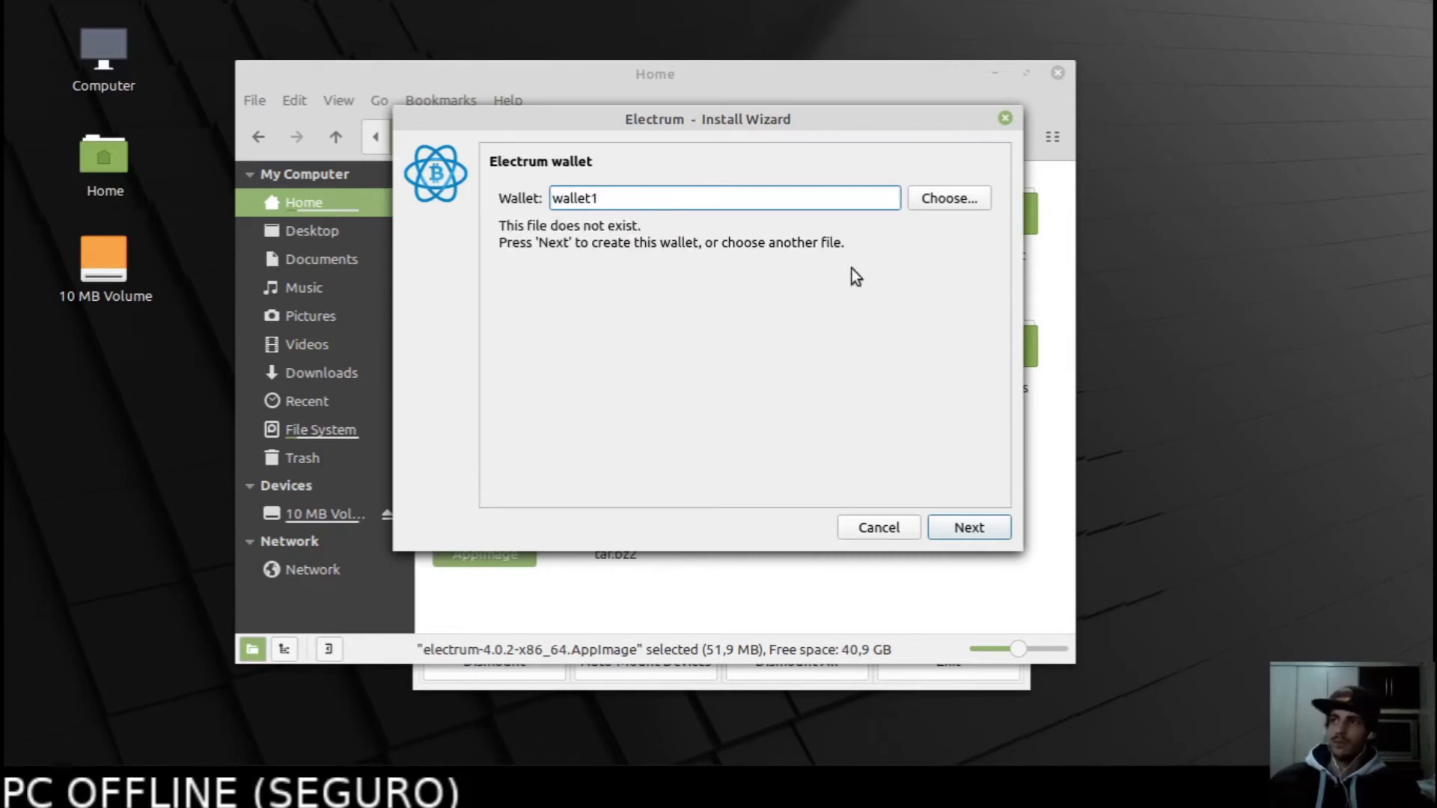
click(966, 527)
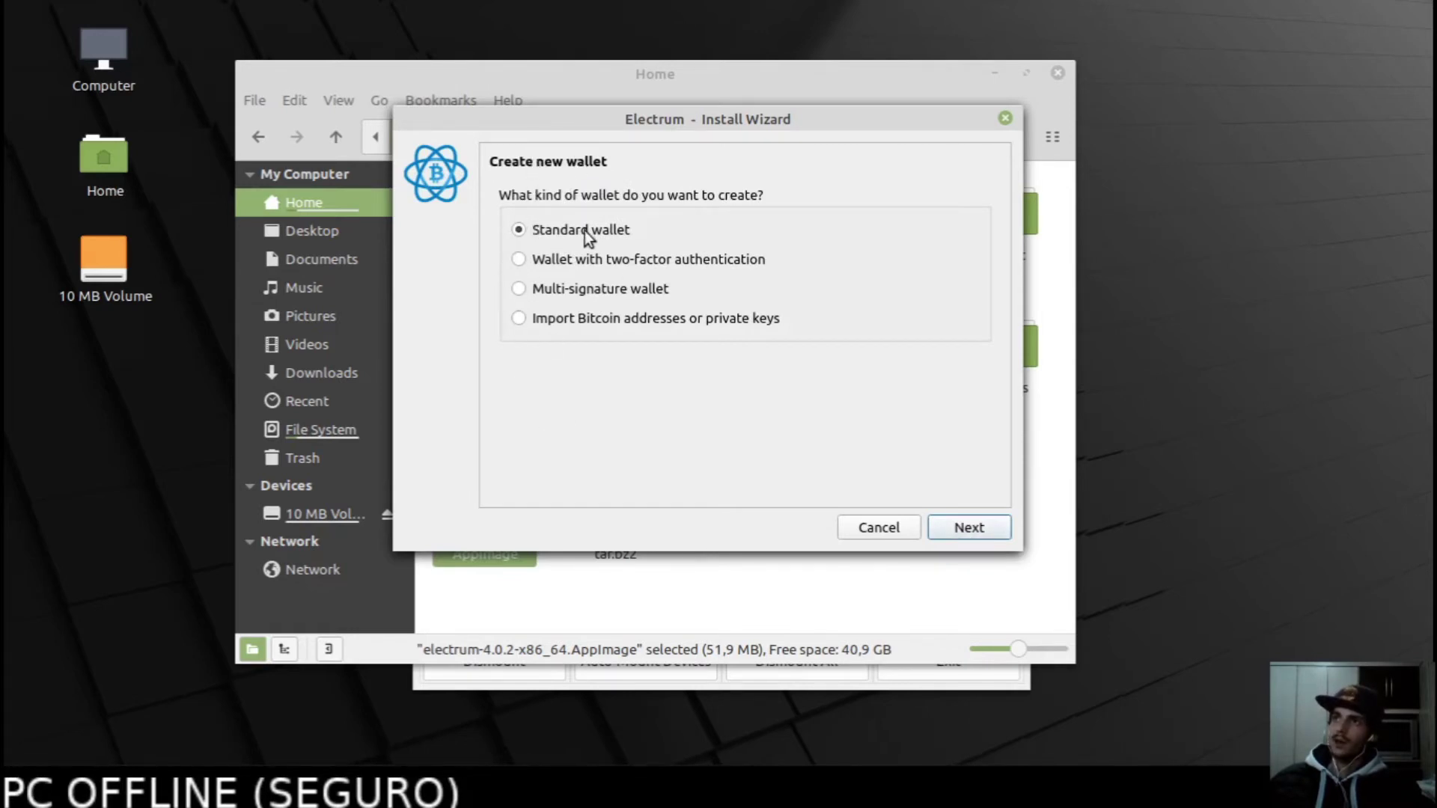
Choose Standard wallet, Create a new seed, and keep the Segwit seed type to generate 12 words.
click(956, 531)
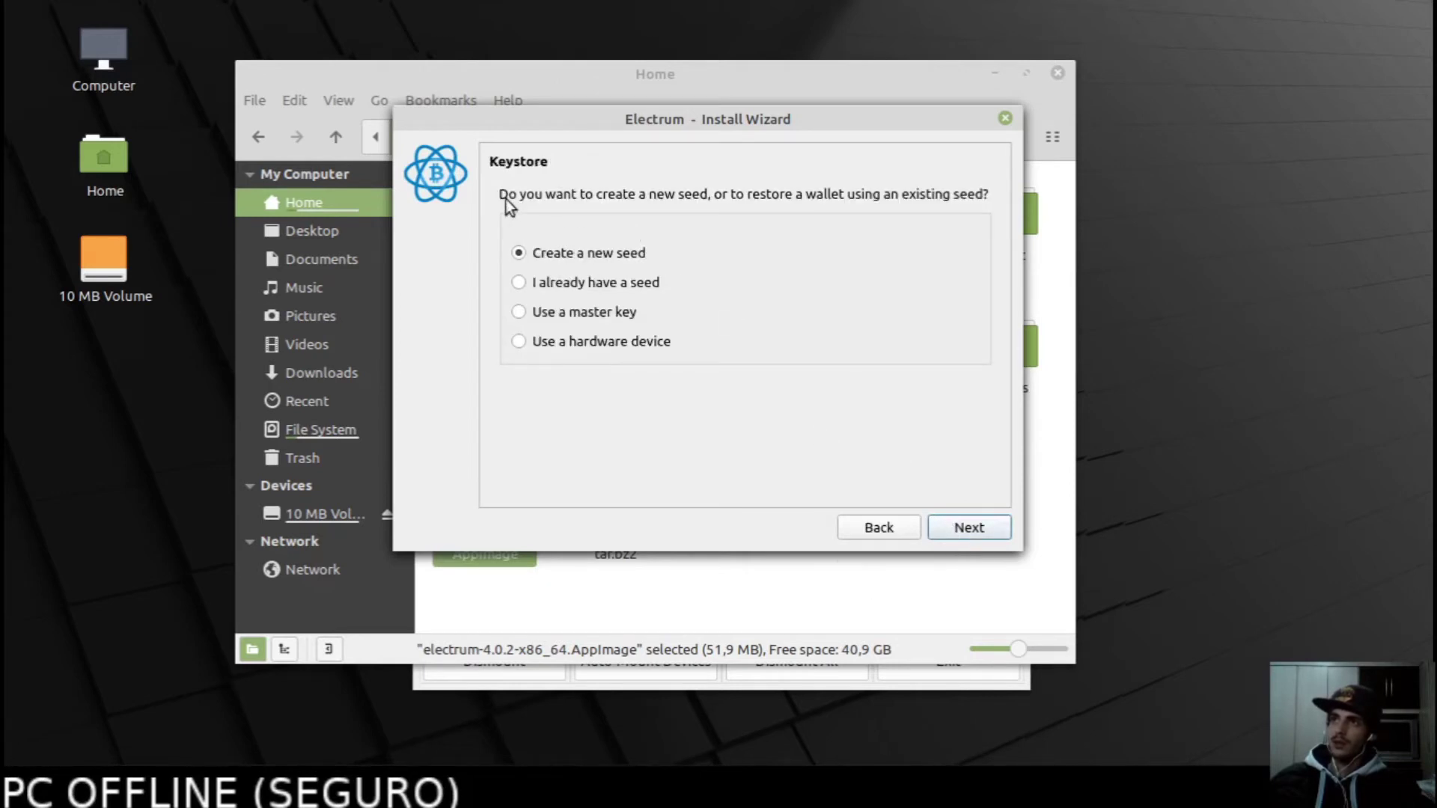
click(578, 288)
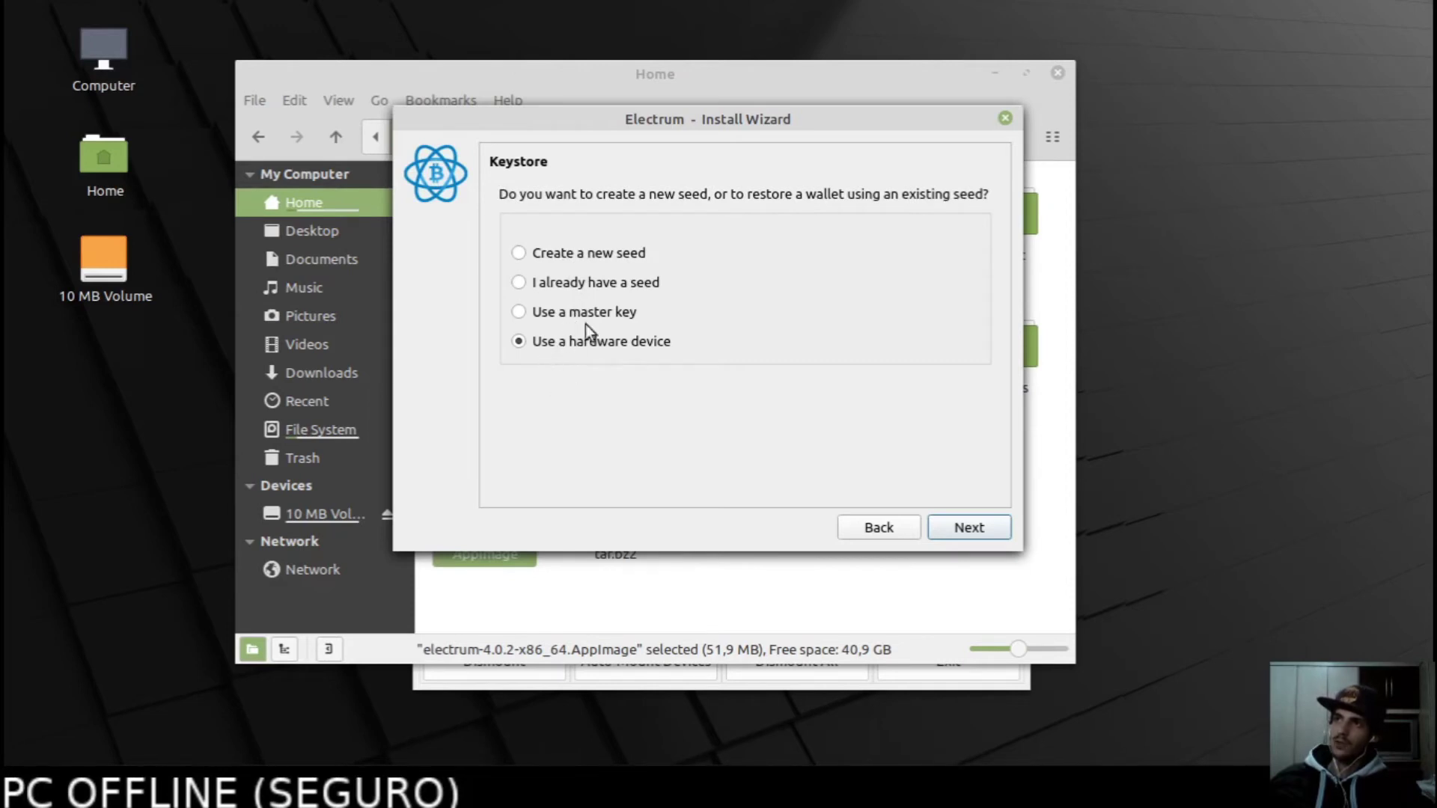
click(533, 252)
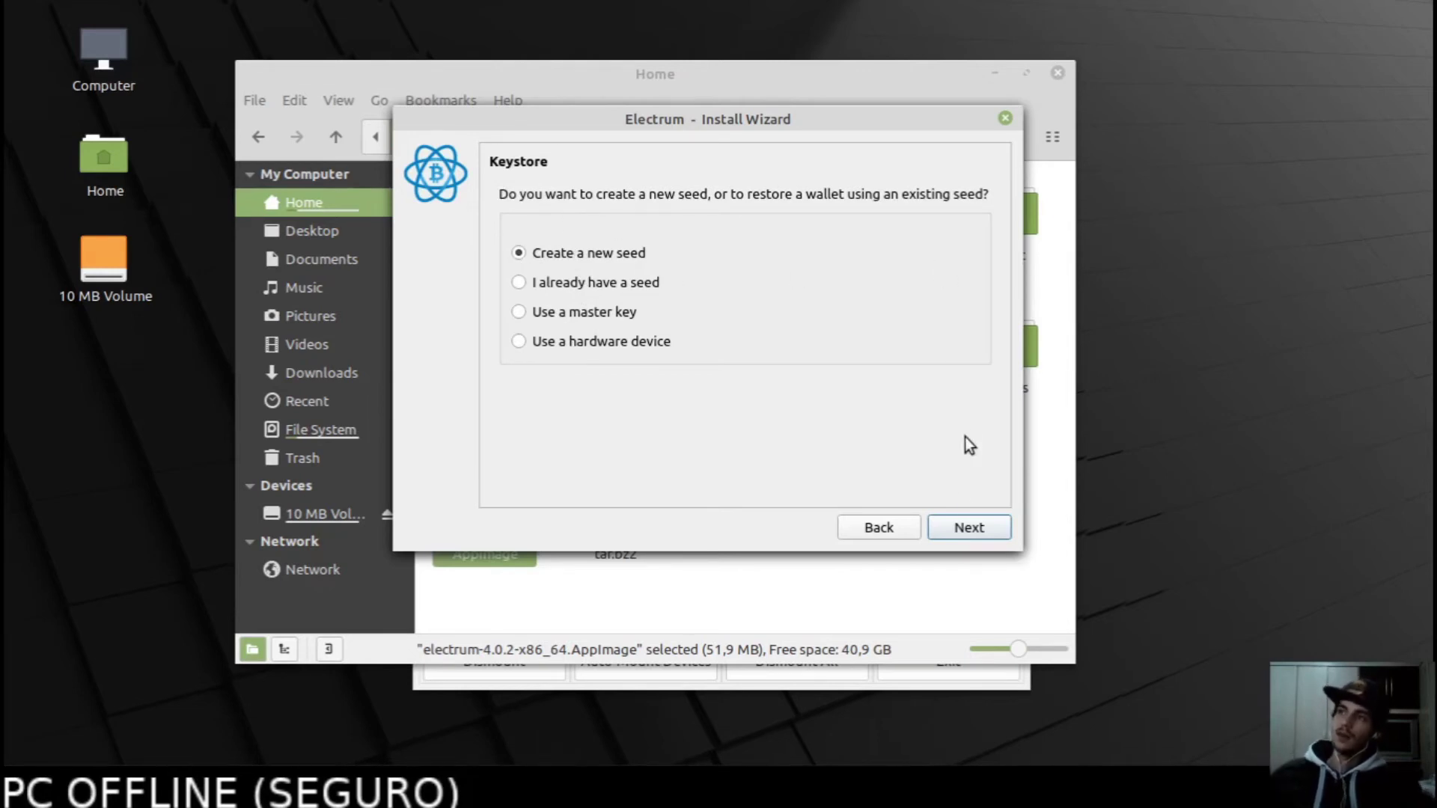
click(974, 526)
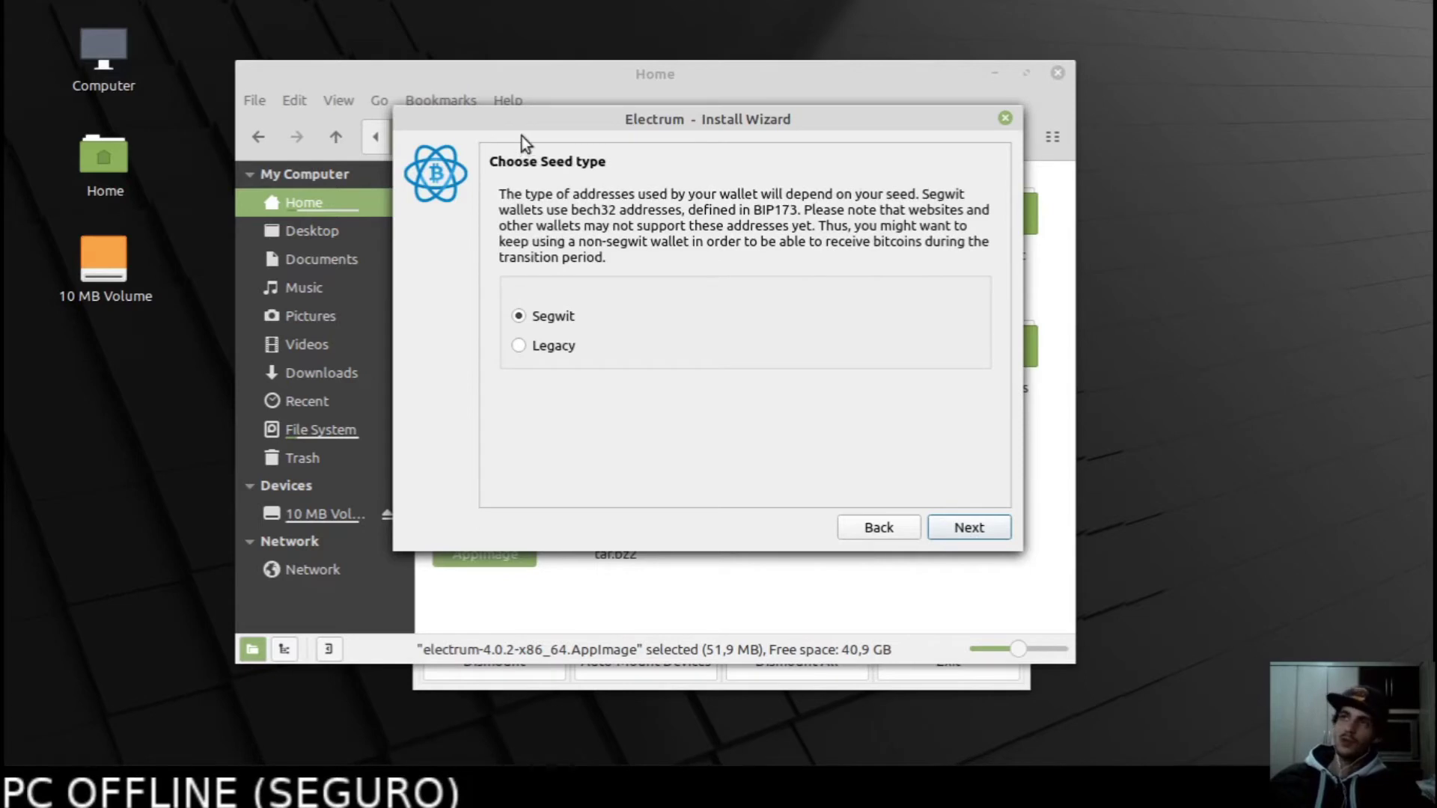
click(559, 346)
click(553, 321)
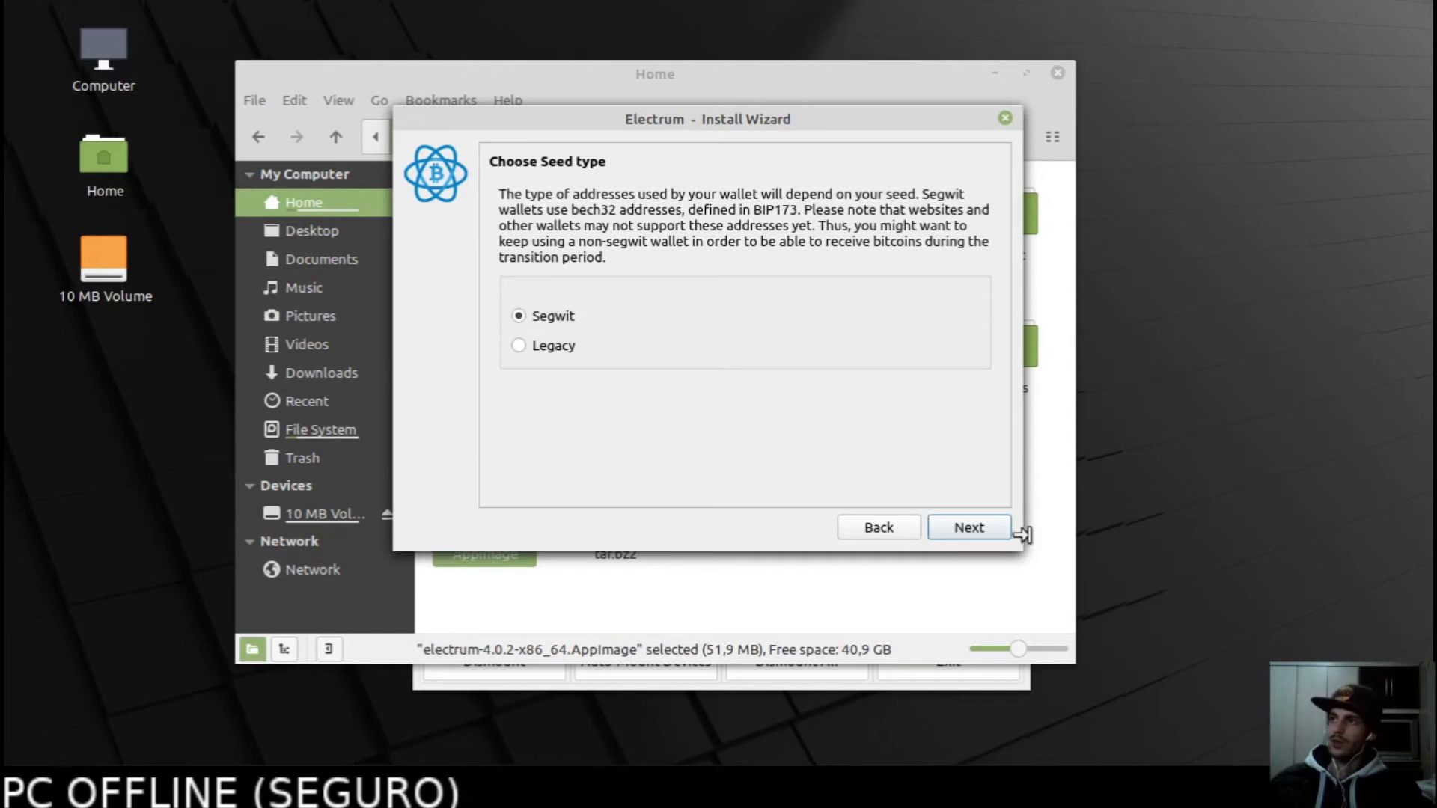
click(991, 531)
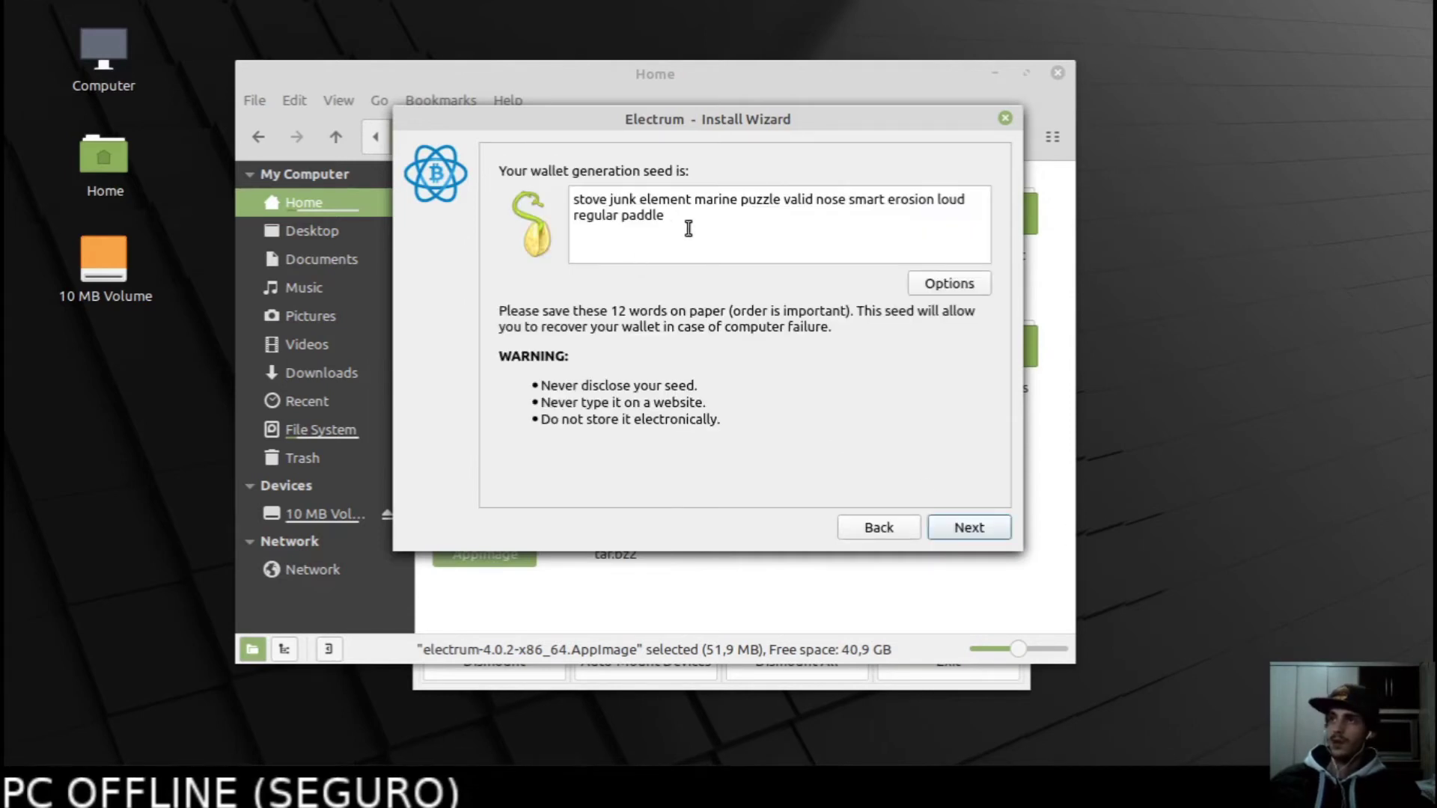
Copy the 12-word seed phrase to the clipboard and raise the Home file manager window.
drag(682, 229, 509, 192)
click(683, 228)
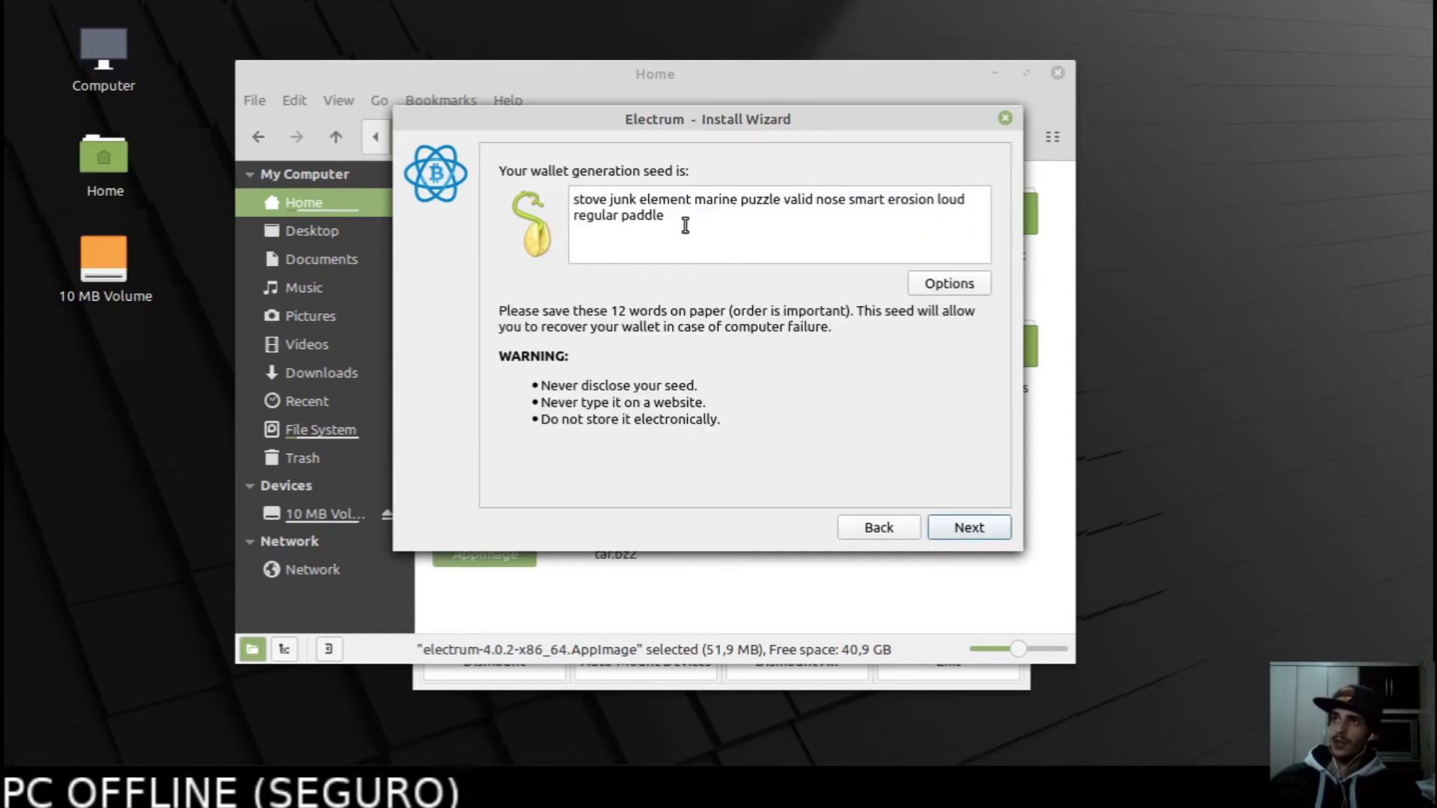
drag(685, 225, 532, 197)
right_click(612, 213)
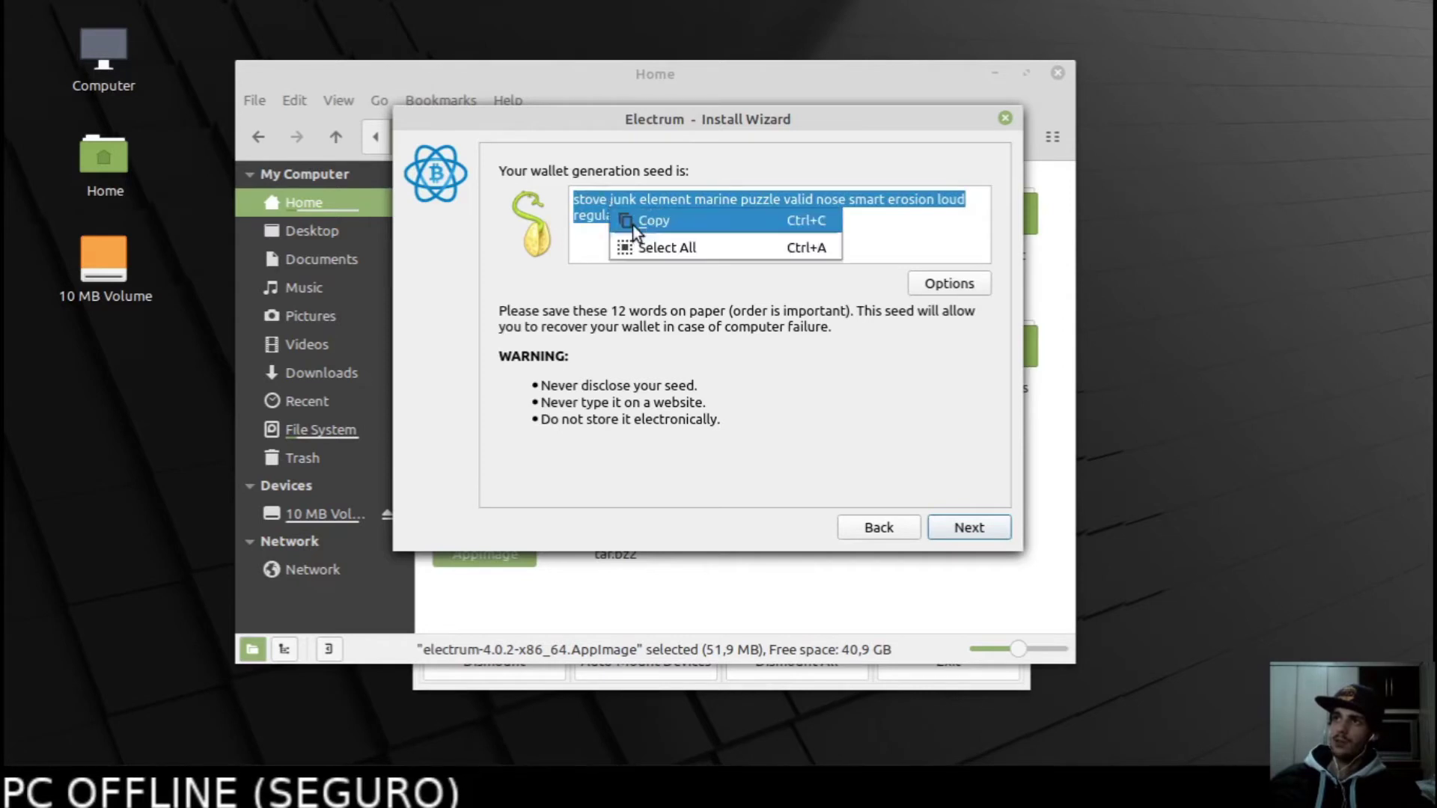
click(645, 247)
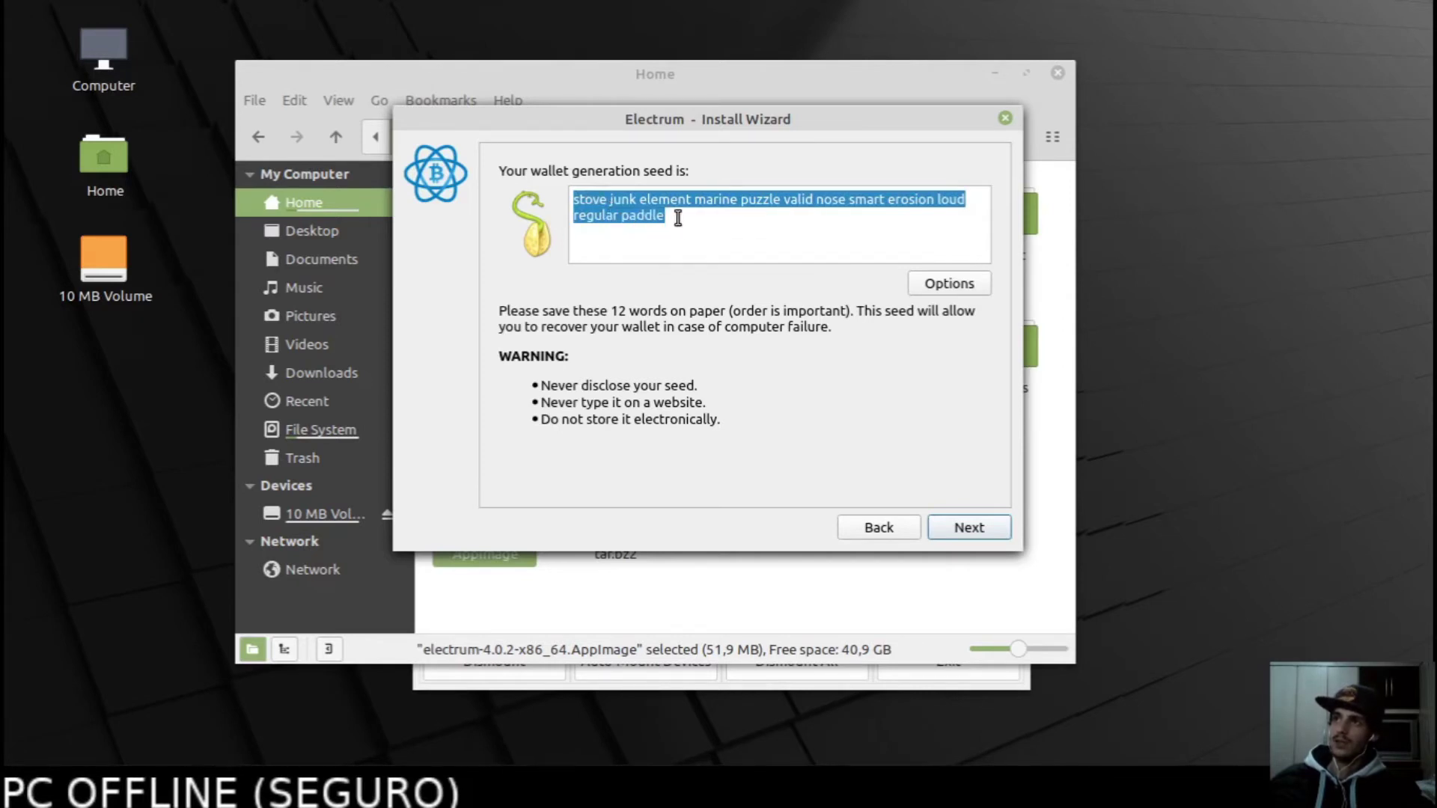
click(687, 217)
drag(655, 217, 571, 193)
drag(677, 216, 558, 192)
key(ctrl+c)
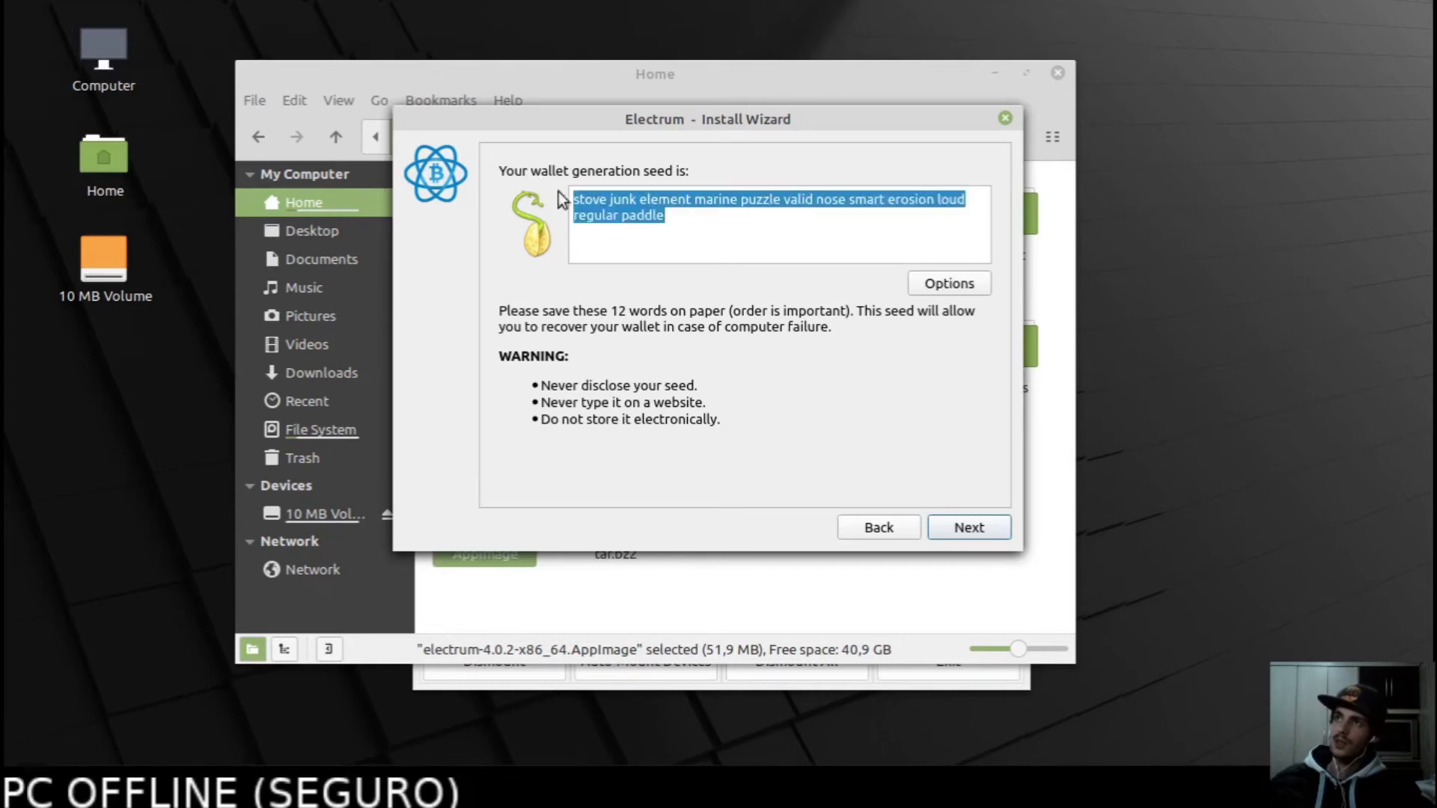
right_click(625, 217)
click(673, 234)
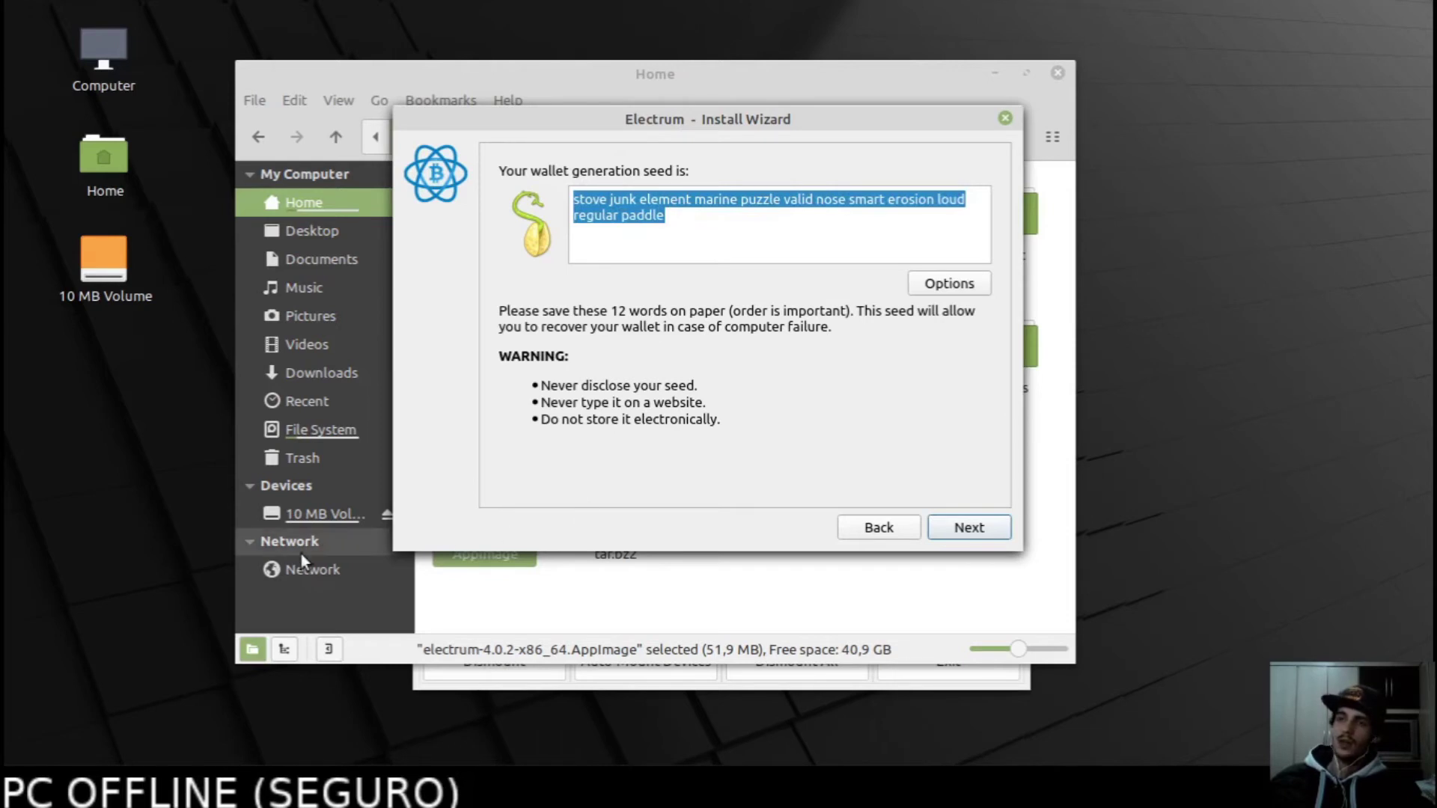
click(220, 792)
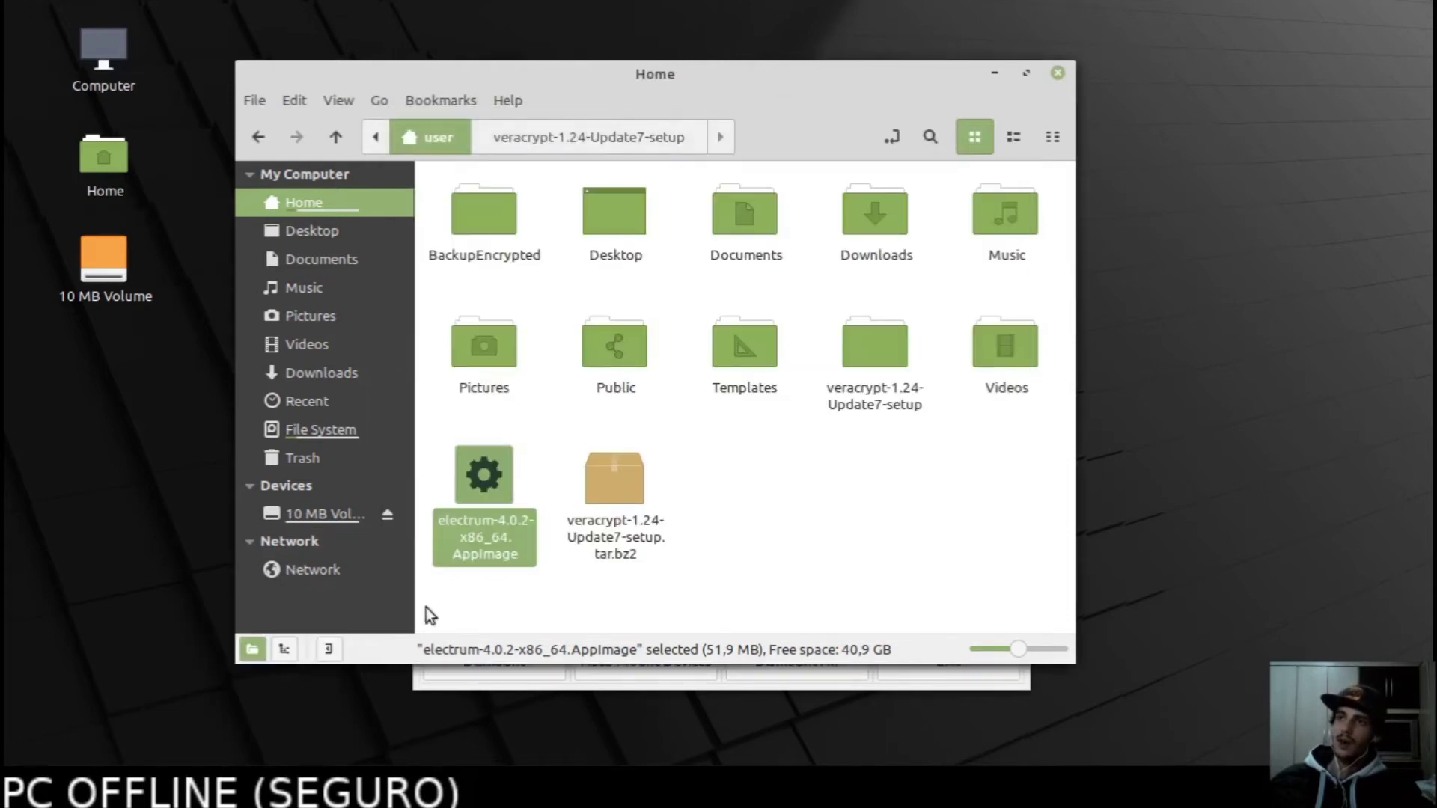
Create an empty document named 'key' in the 10 MB Volume and display it as text.
click(307, 515)
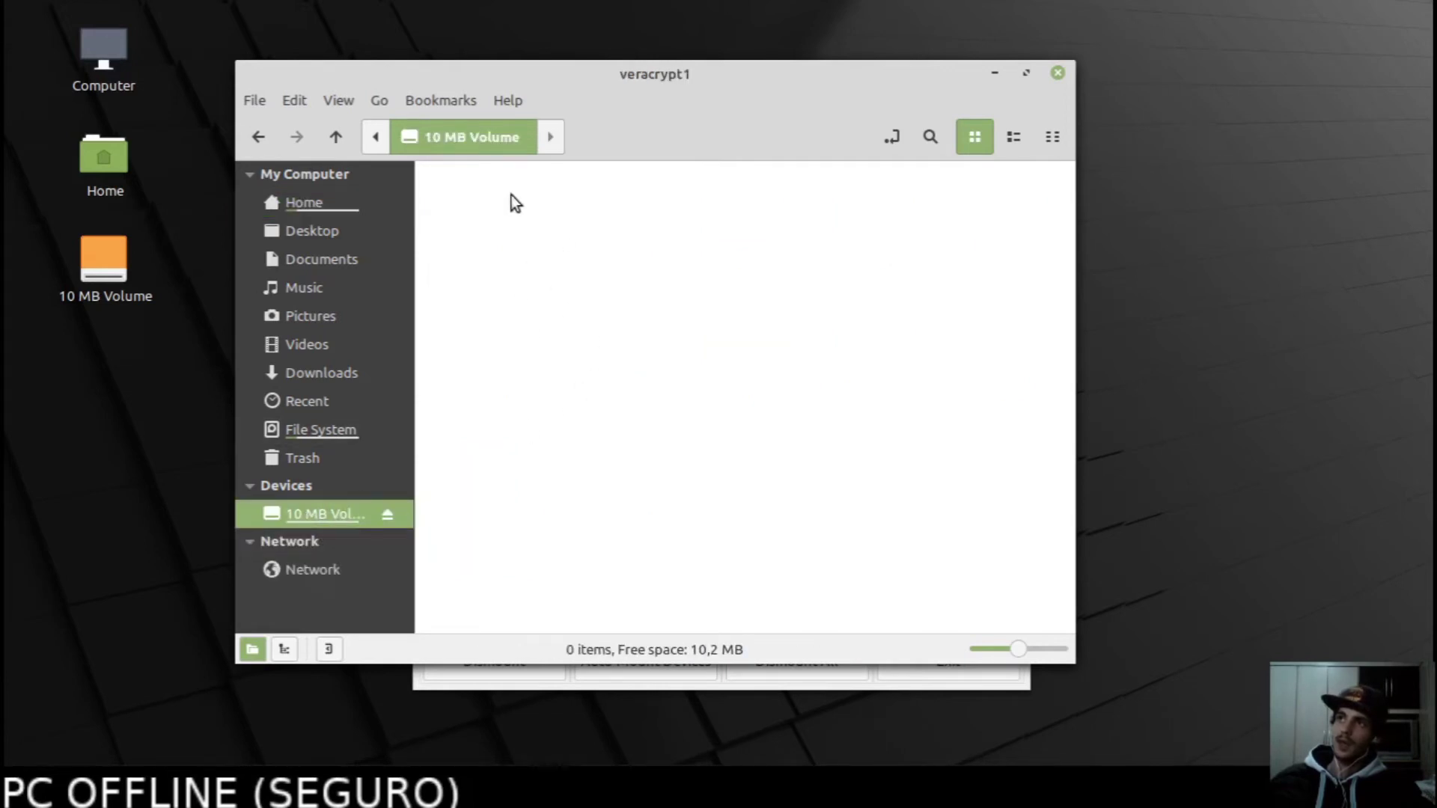
right_click(509, 236)
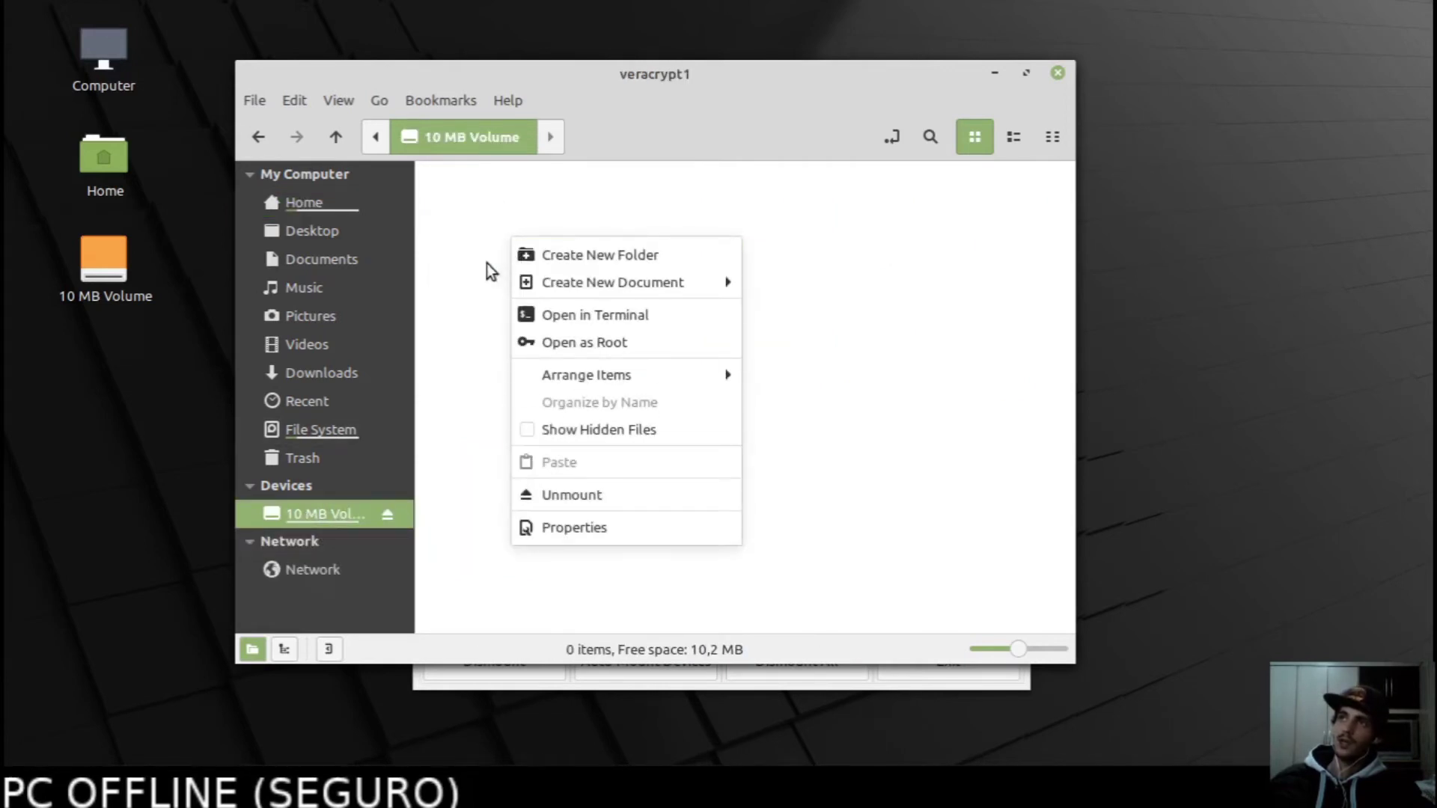
right_click(505, 241)
right_click(504, 237)
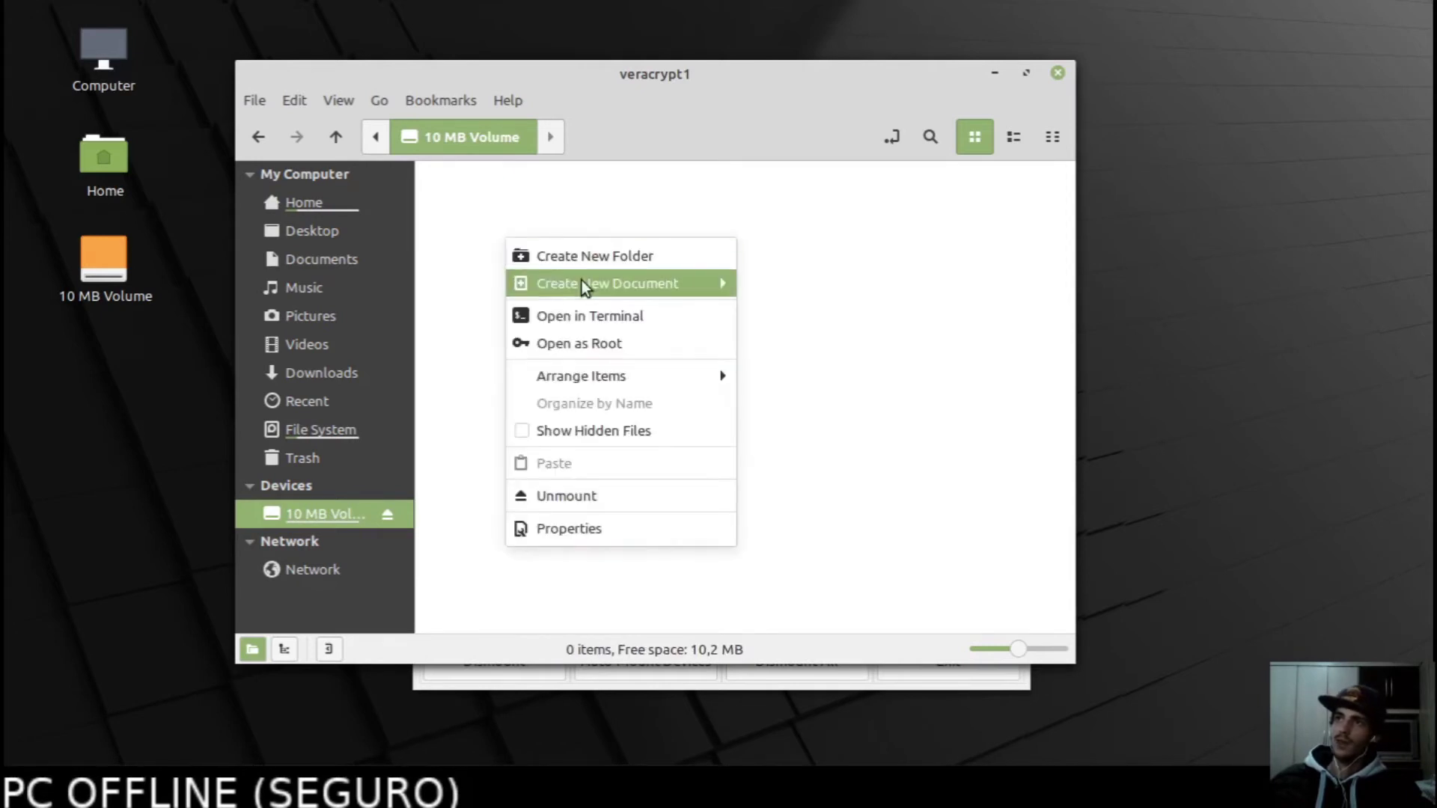
mouse_move(582, 281)
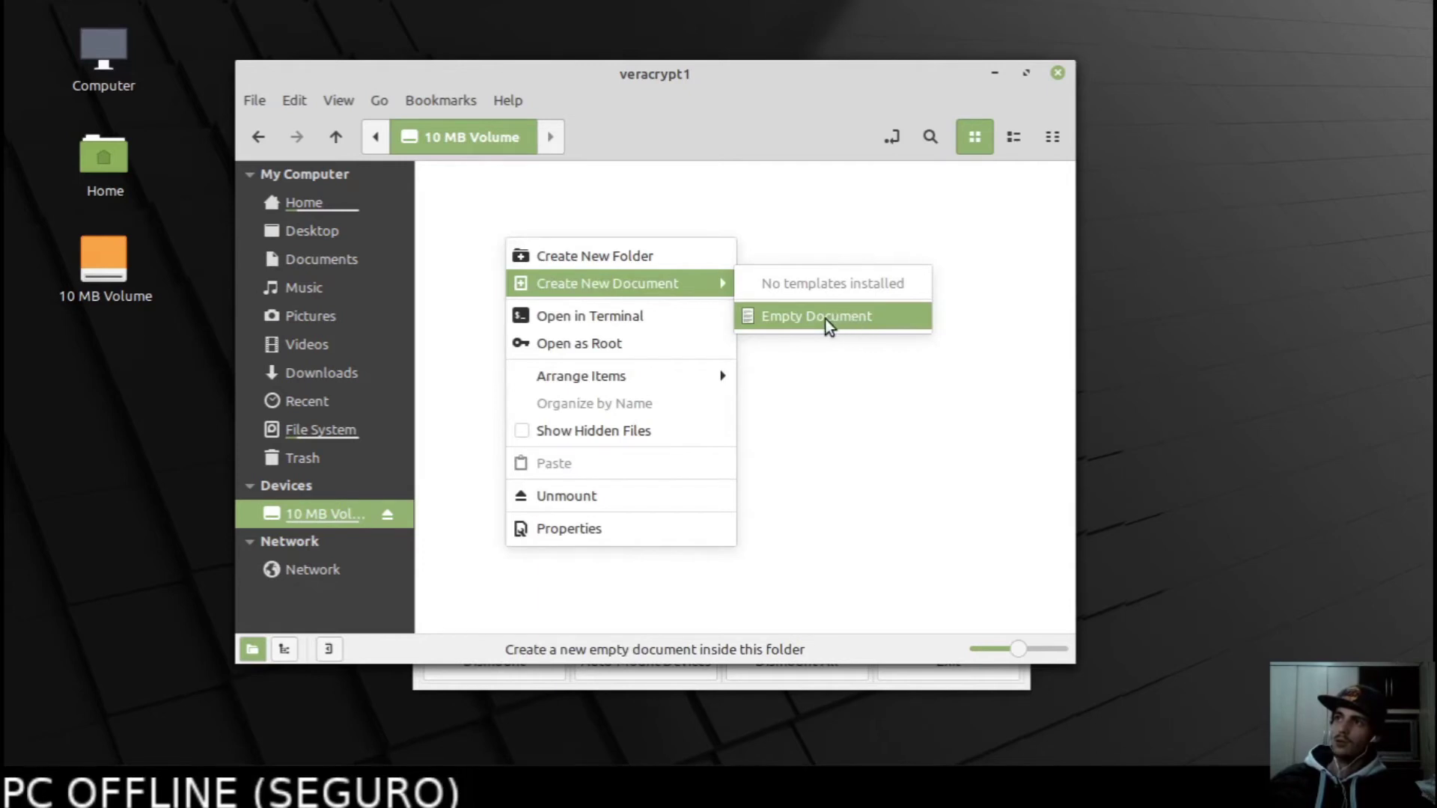
click(778, 315)
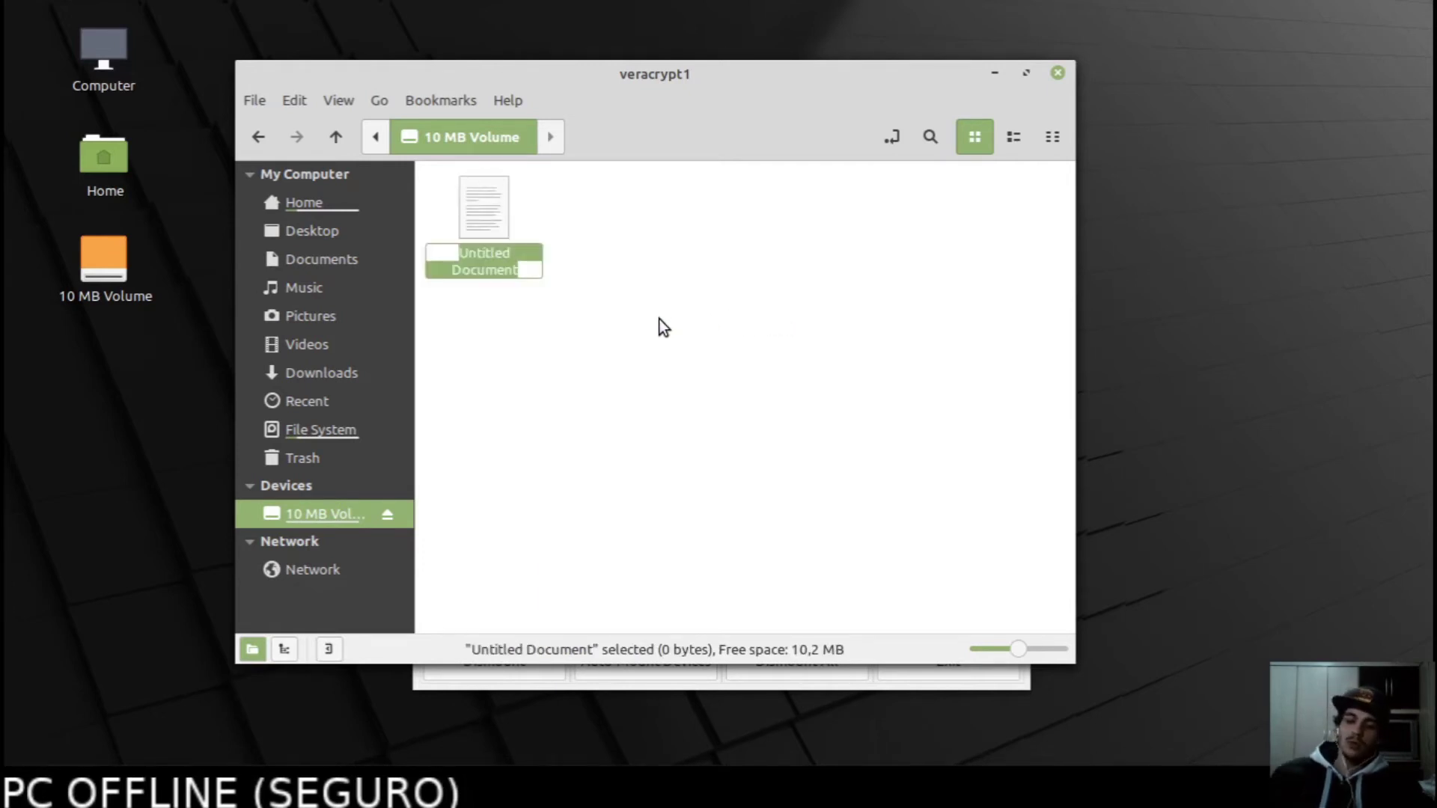
text(key)
key(Return)
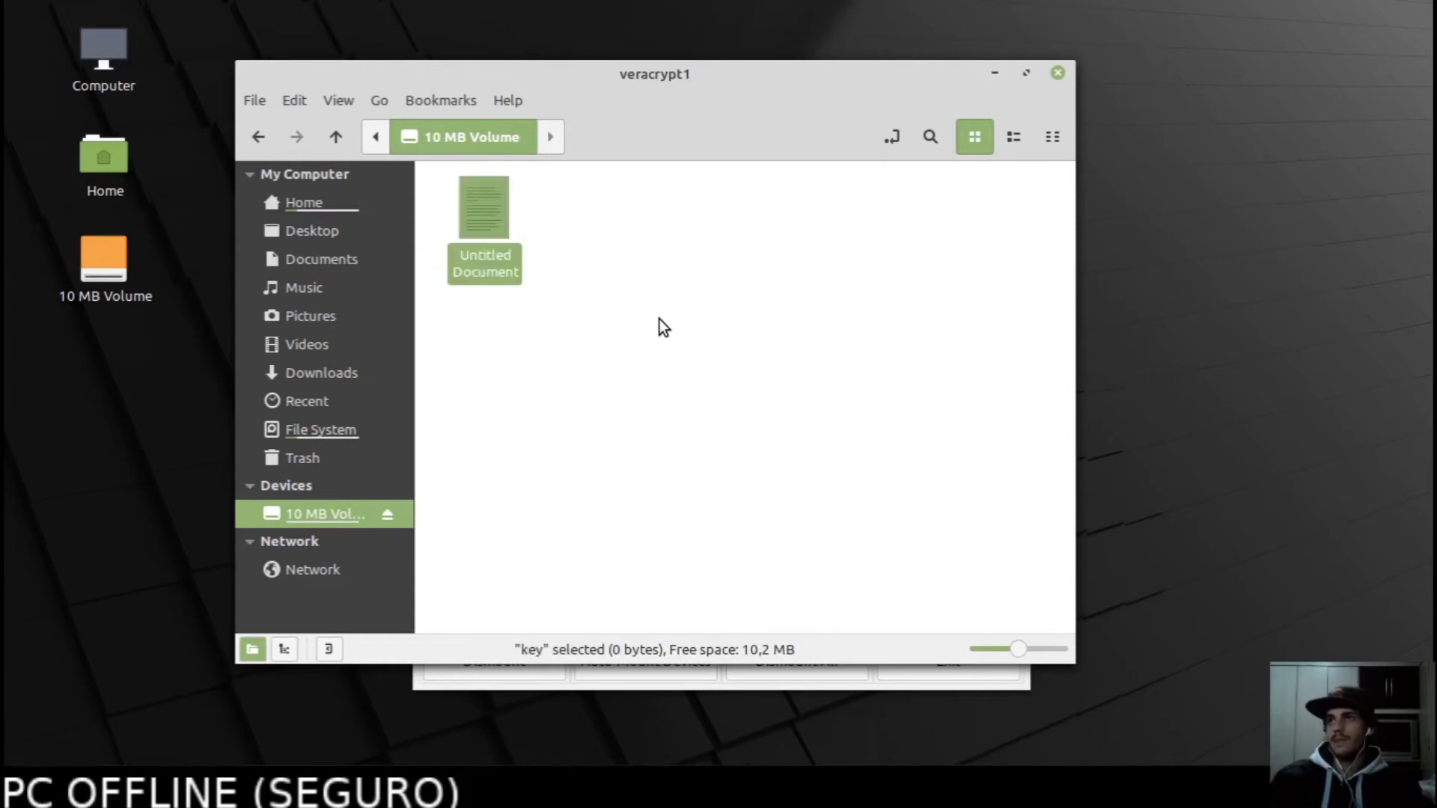
key(Return)
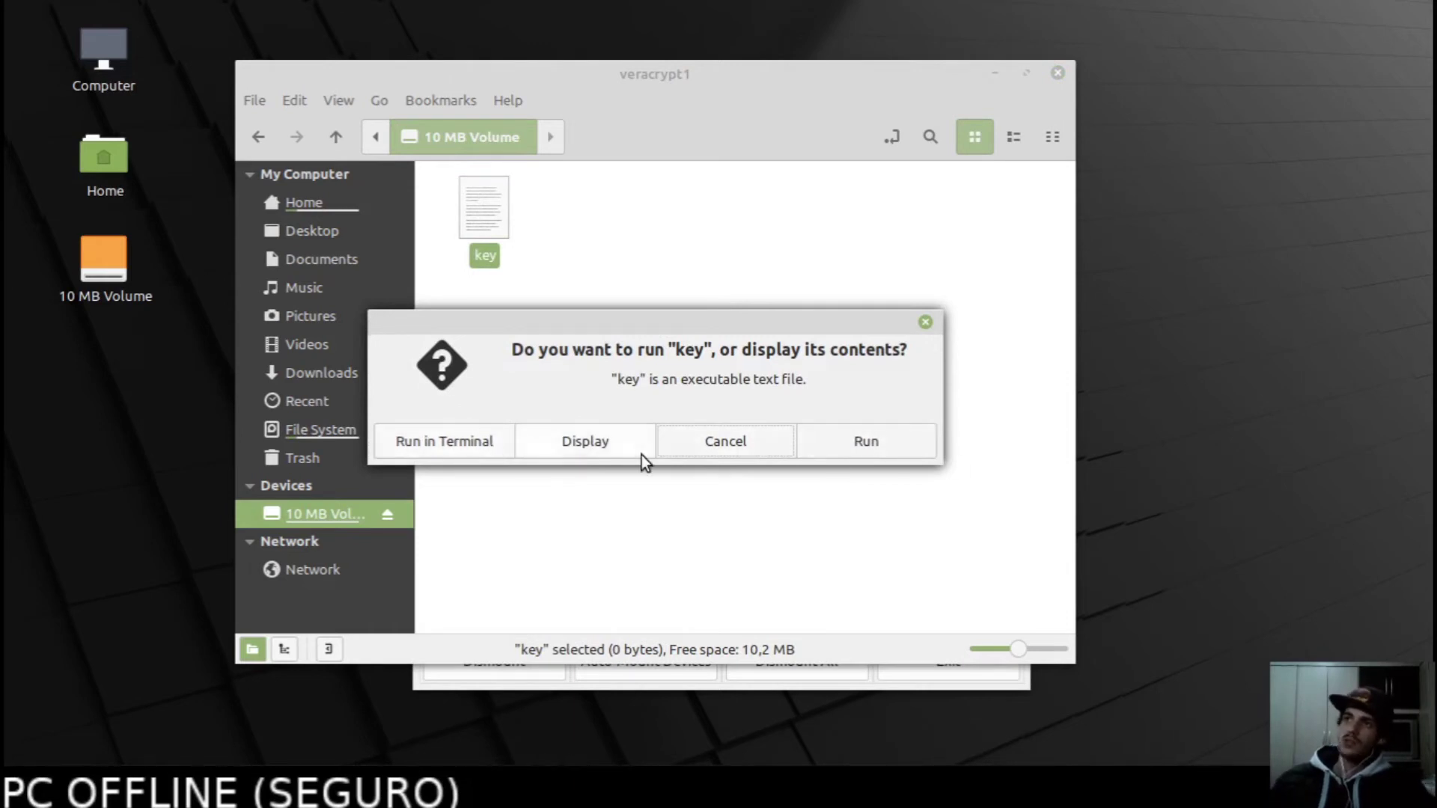
click(586, 443)
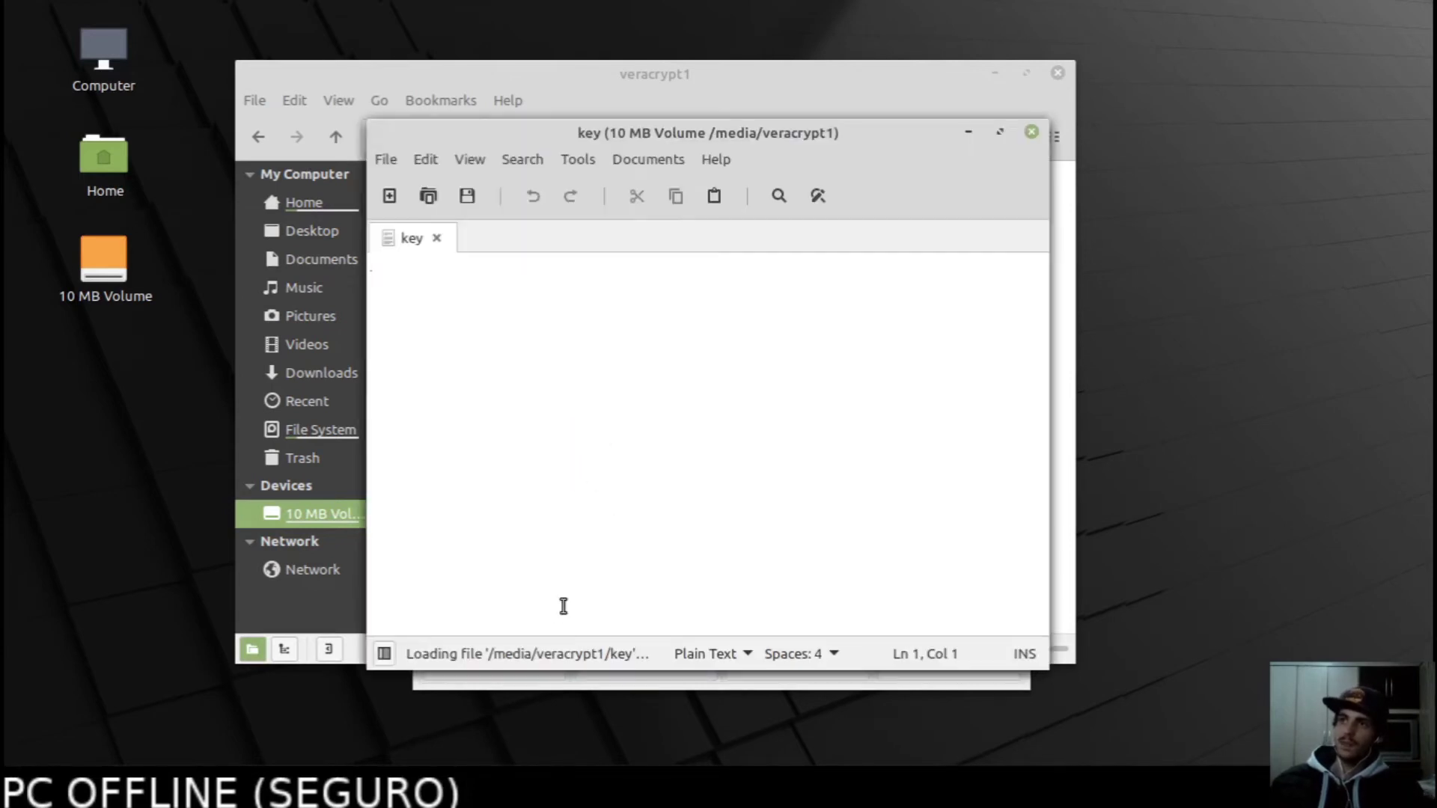
Paste the copied 12-word seed phrase into the key file.
drag(667, 131, 624, 125)
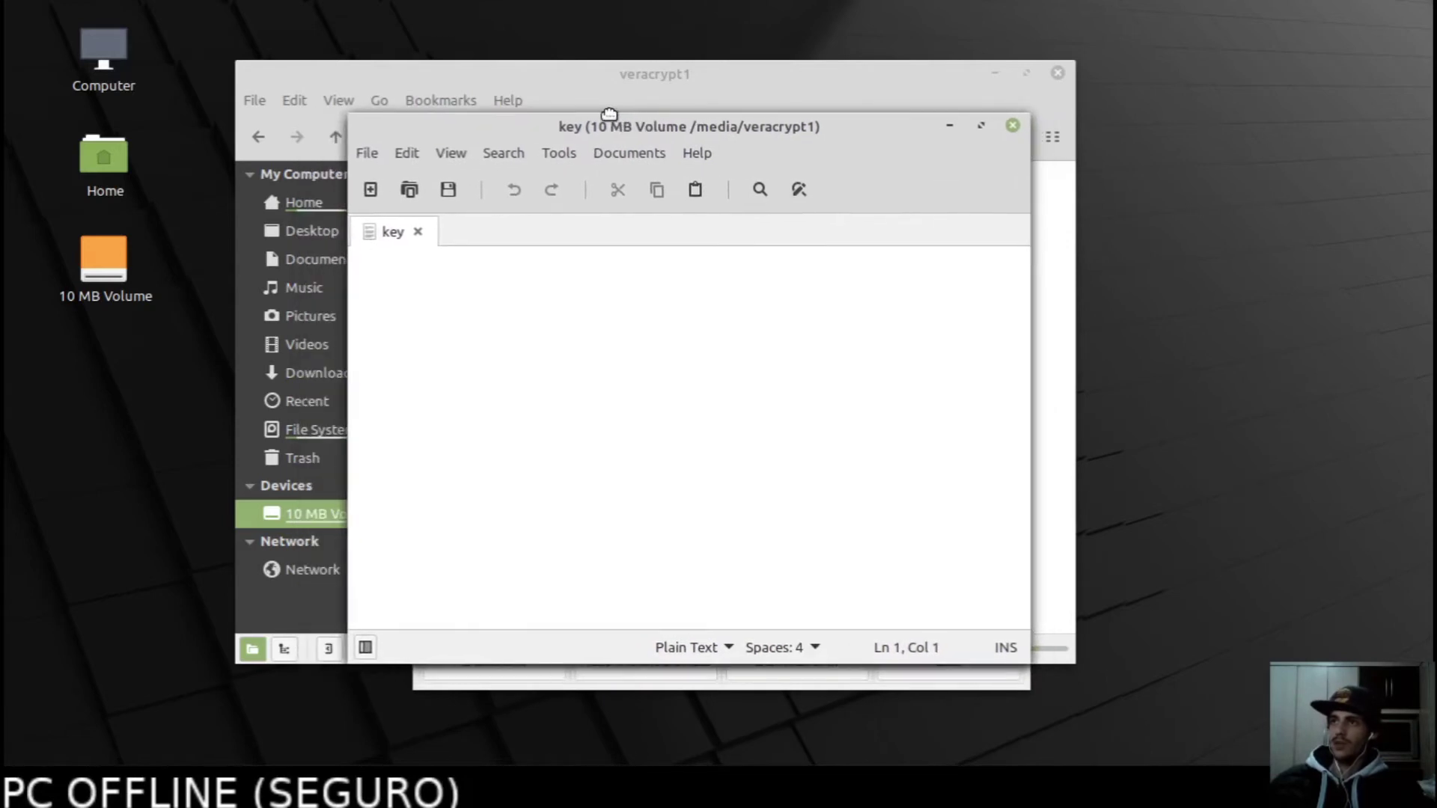
key(ctrl+v)
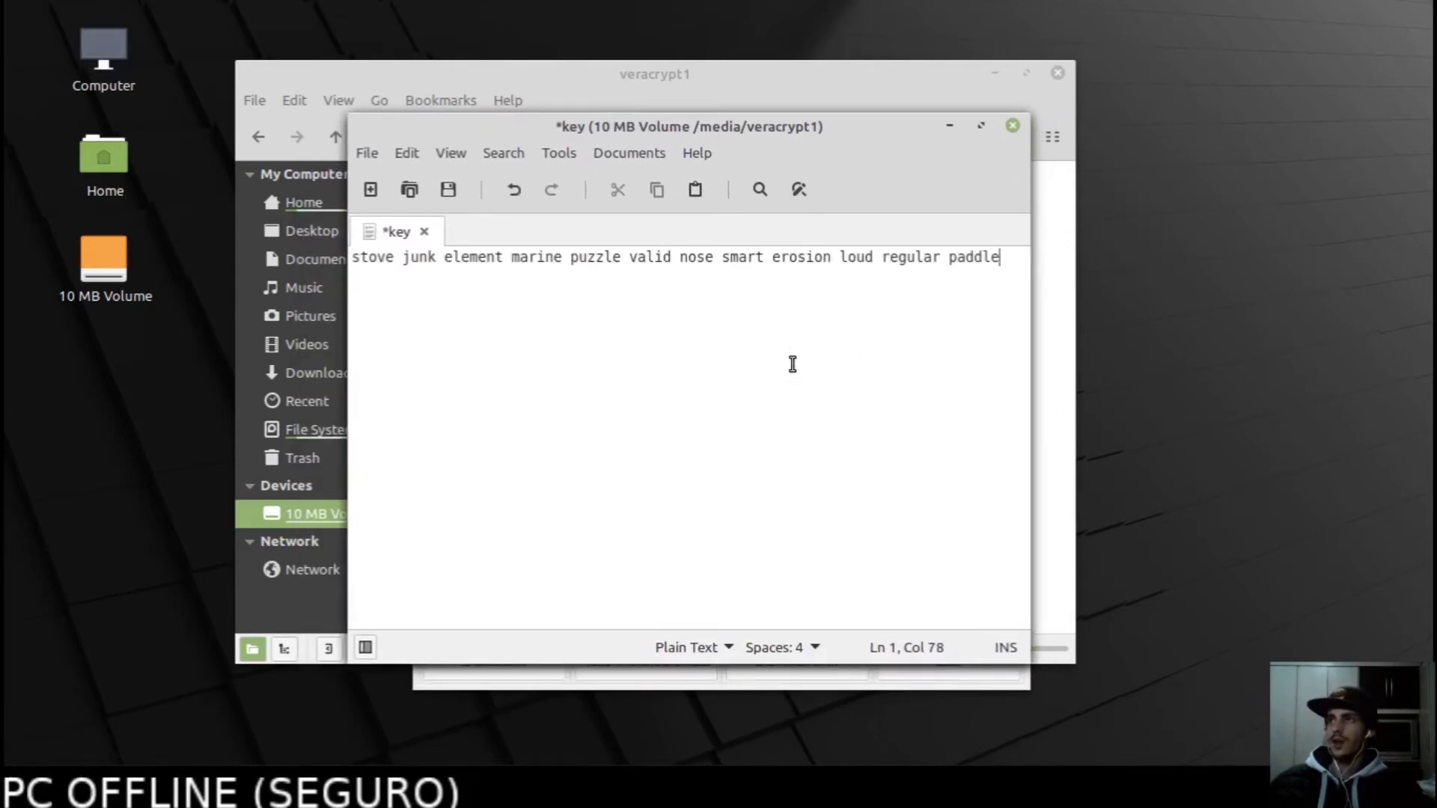
drag(1003, 257, 350, 257)
key(End)
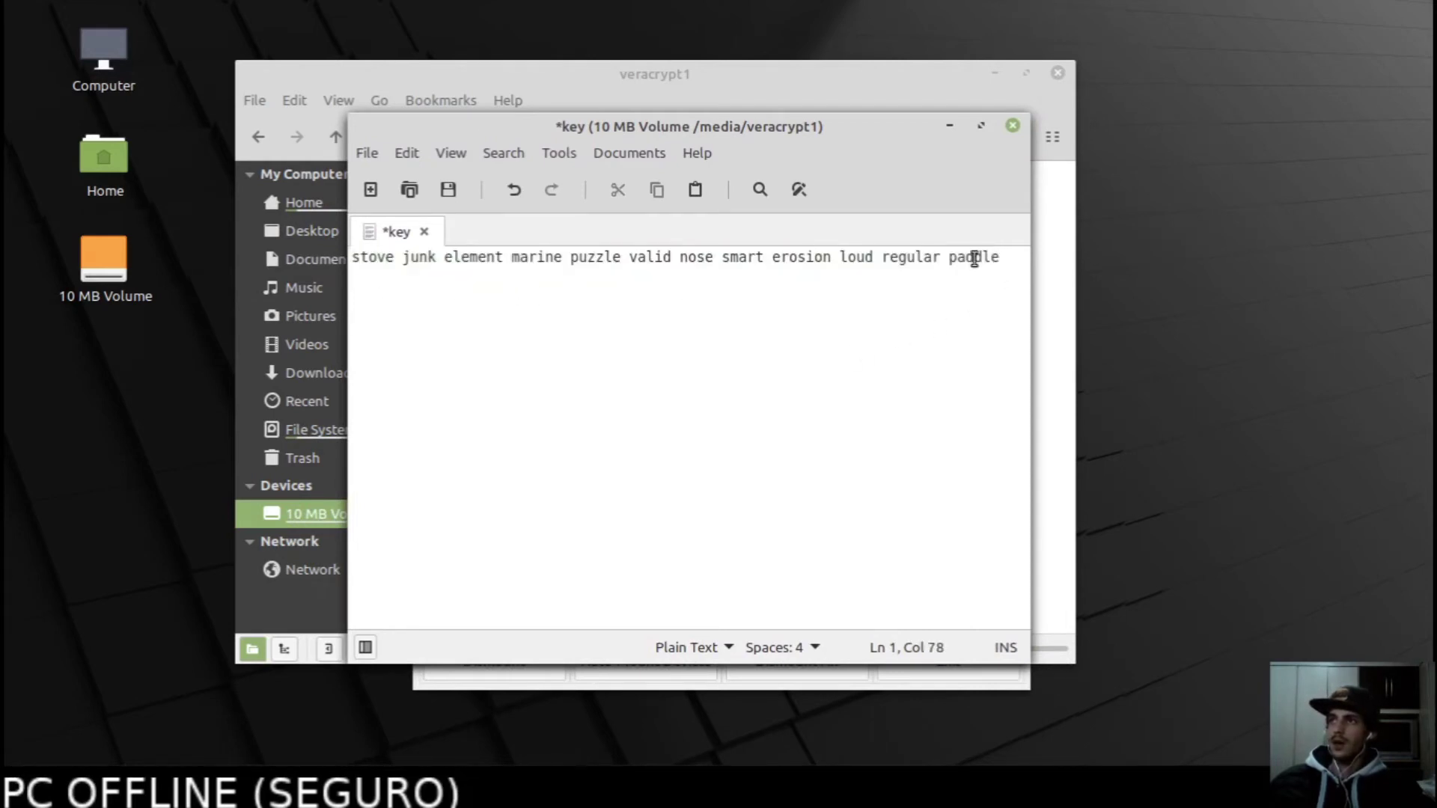
drag(1000, 257, 317, 249)
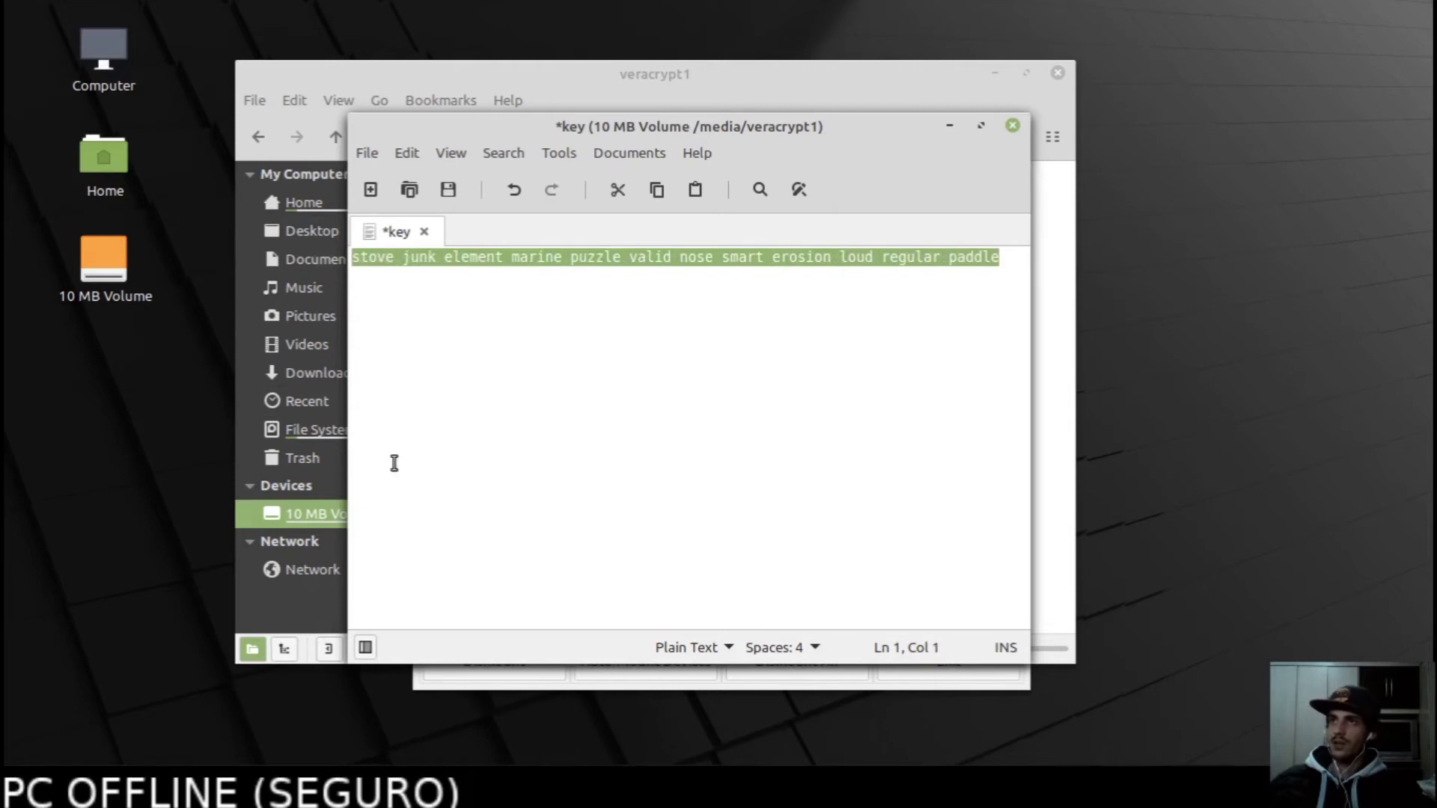
click(427, 395)
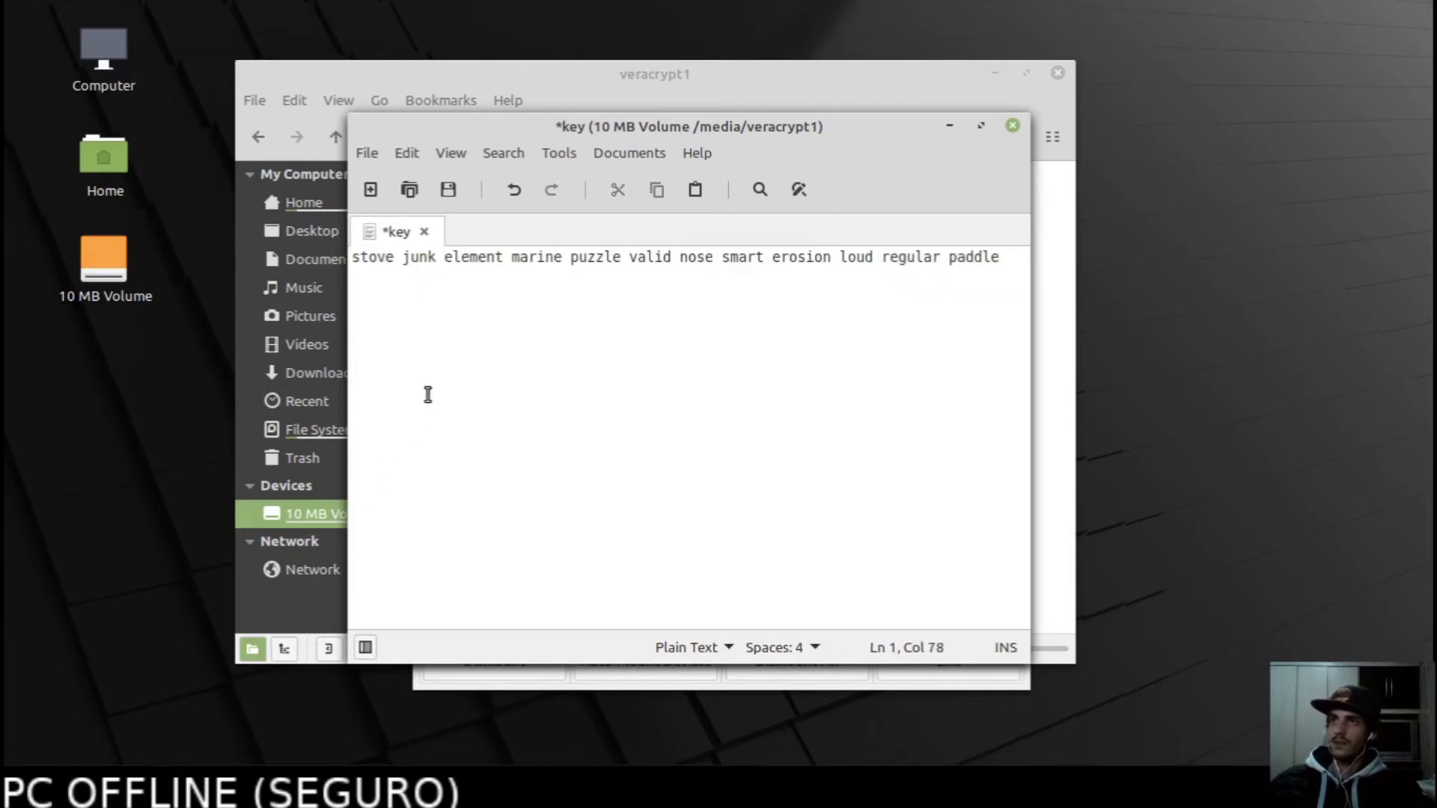
Save the key file and close the Xed editor.
click(447, 190)
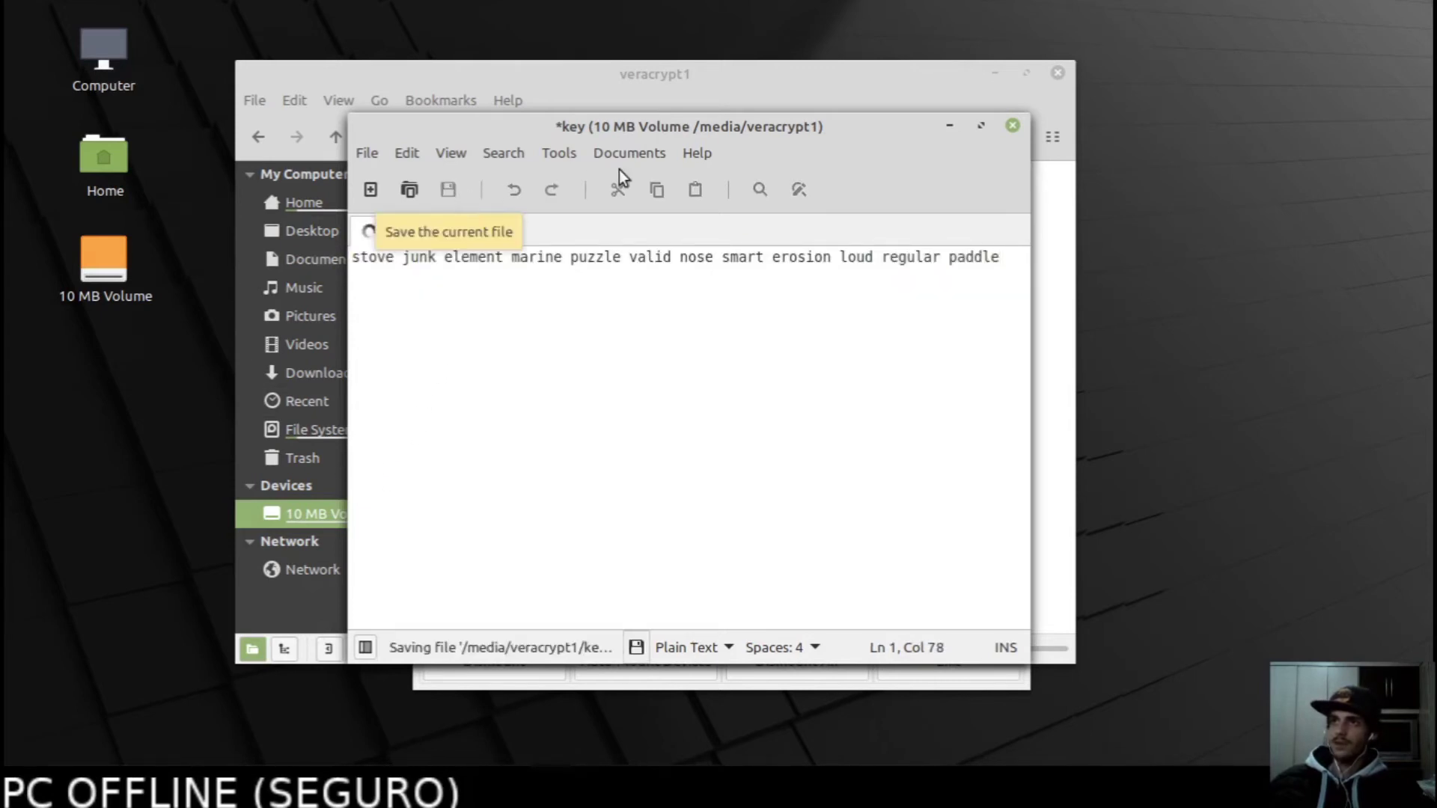
click(1010, 125)
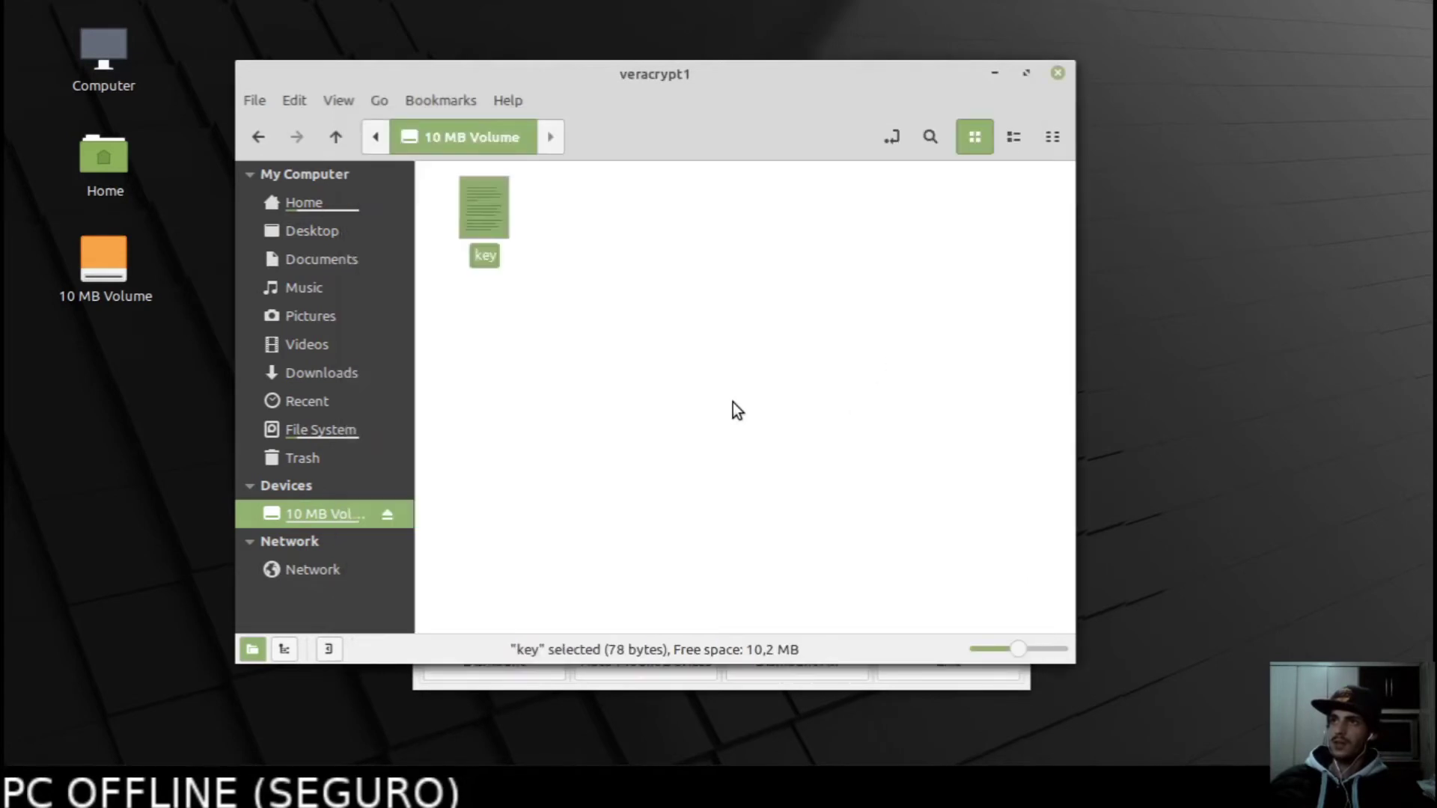
click(732, 402)
Enable 'Extend this seed with custom words' in Electrum's seed options and continue.
mouse_move(277, 723)
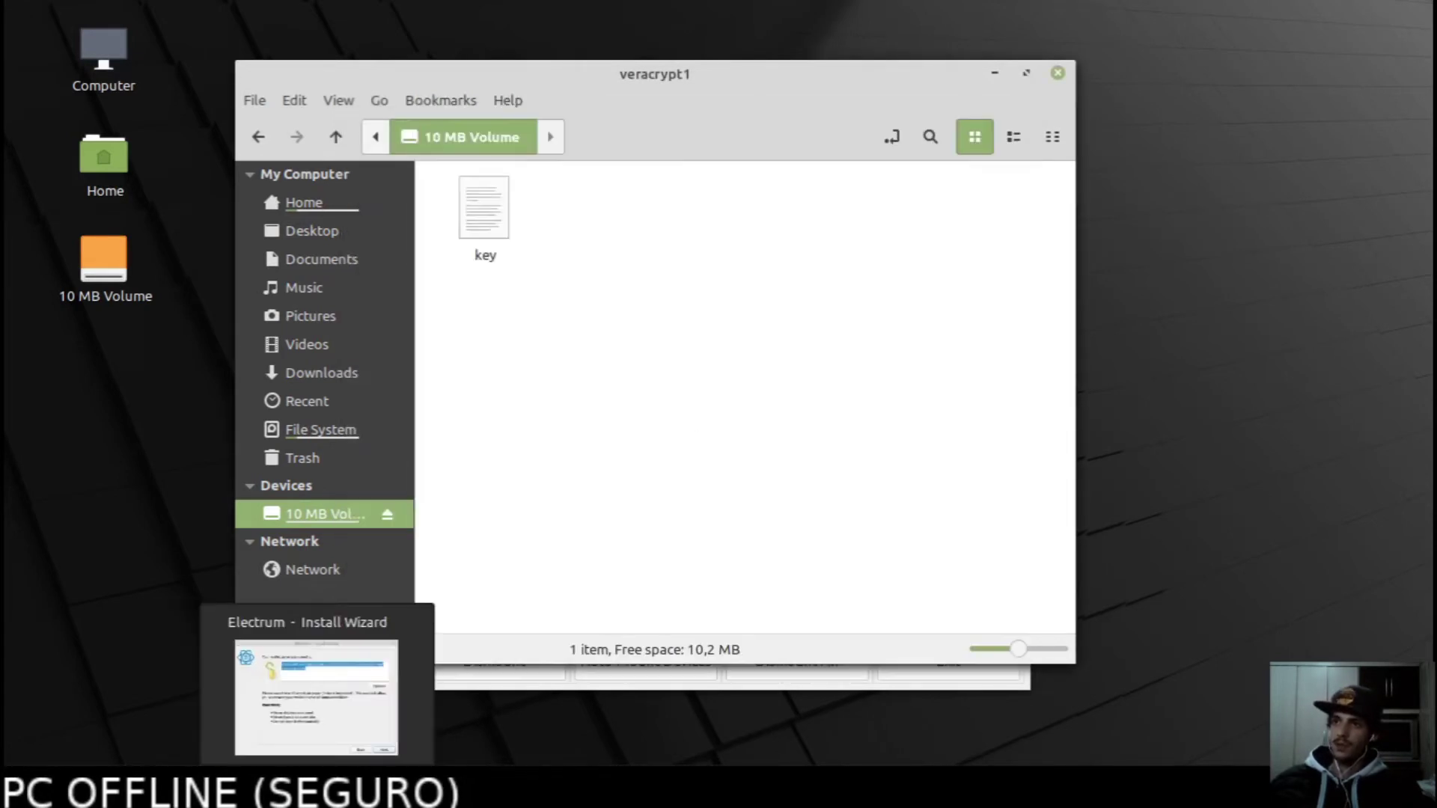
click(316, 786)
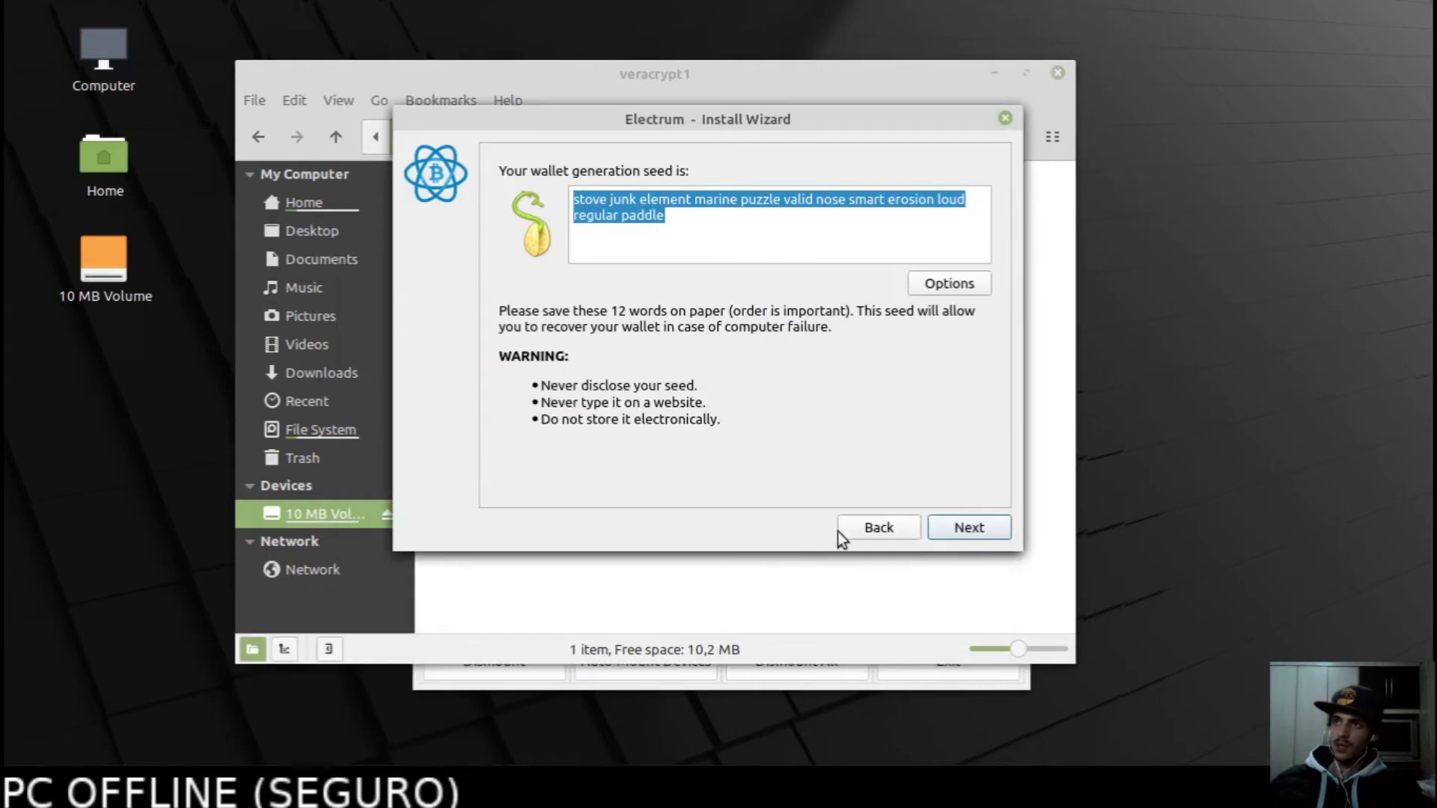
click(799, 232)
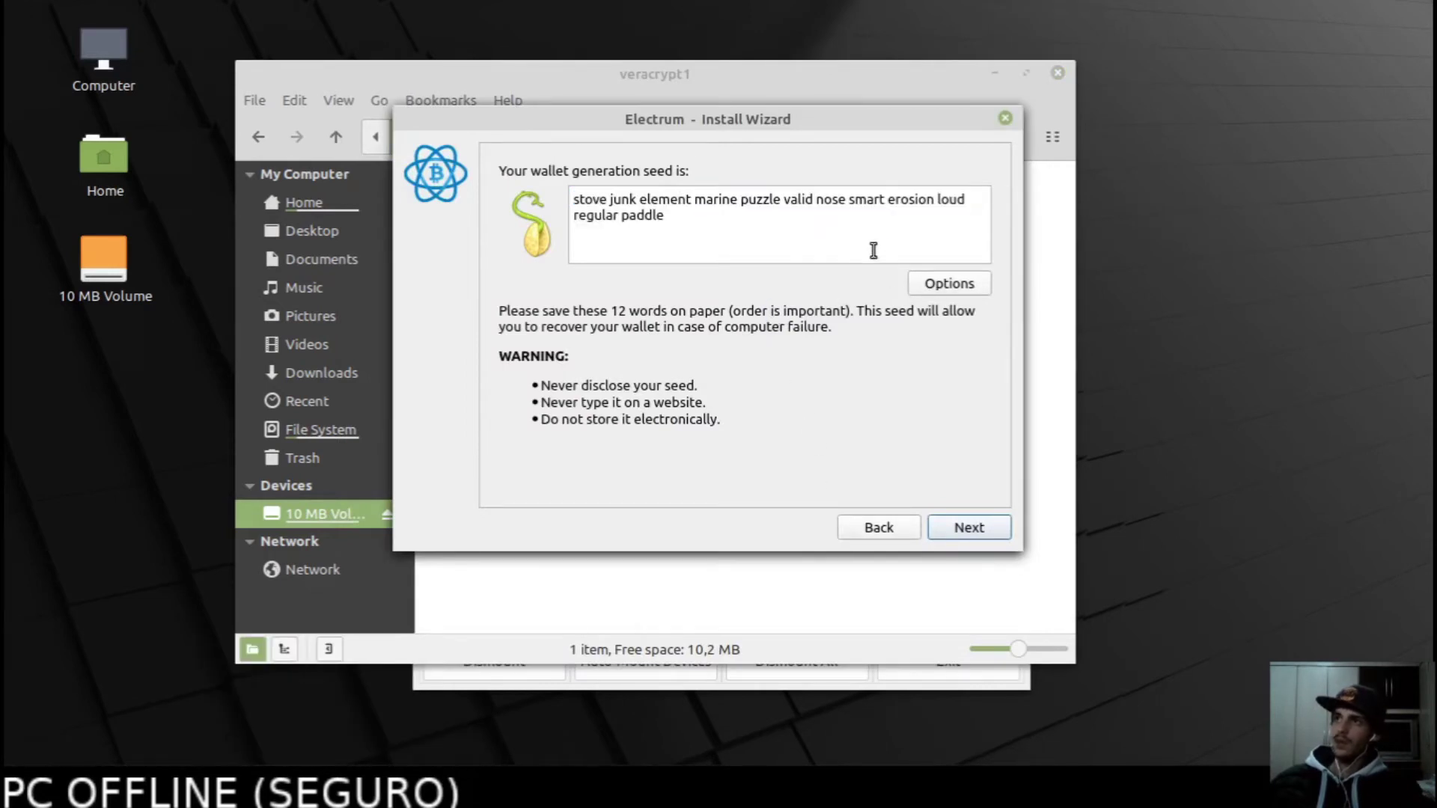
click(946, 281)
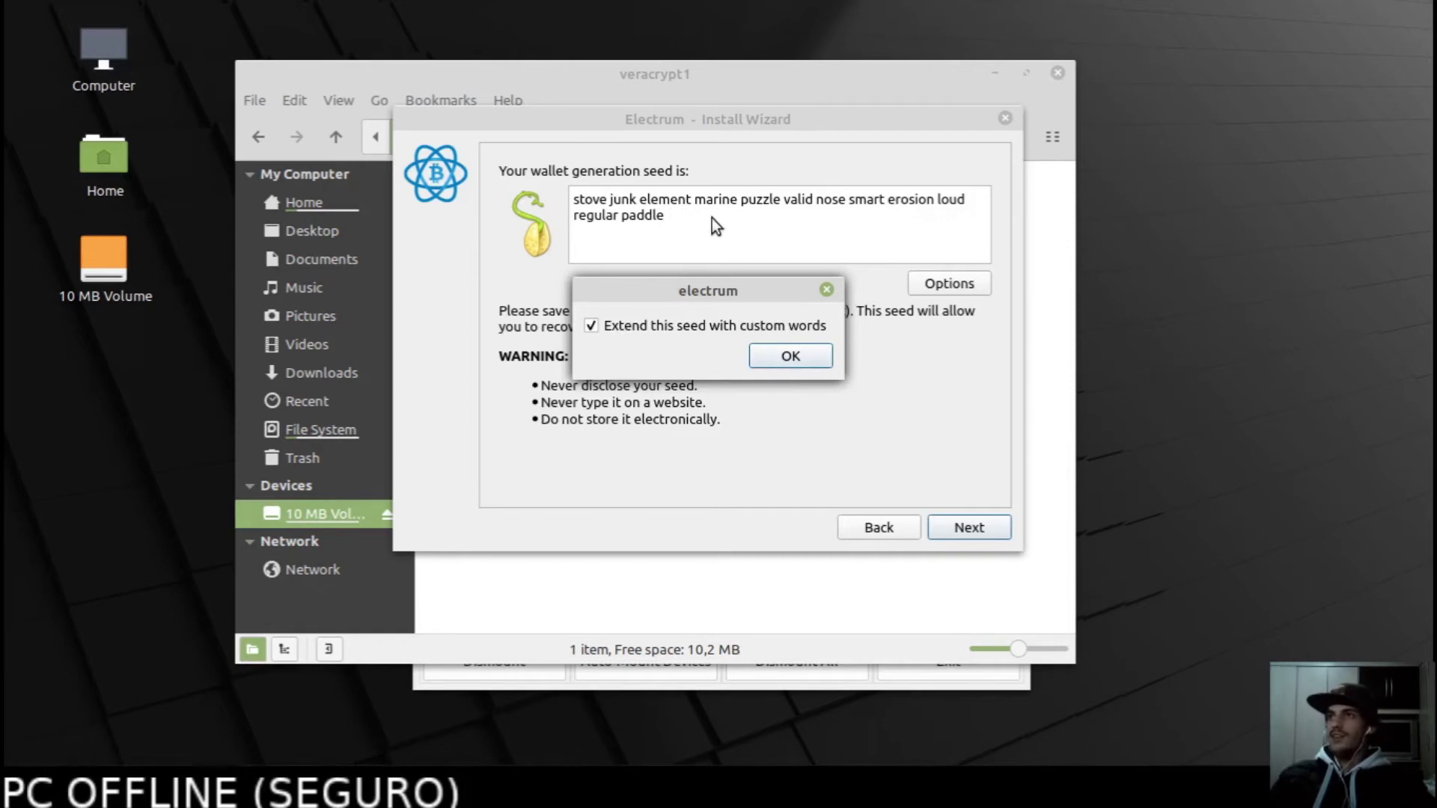
click(782, 358)
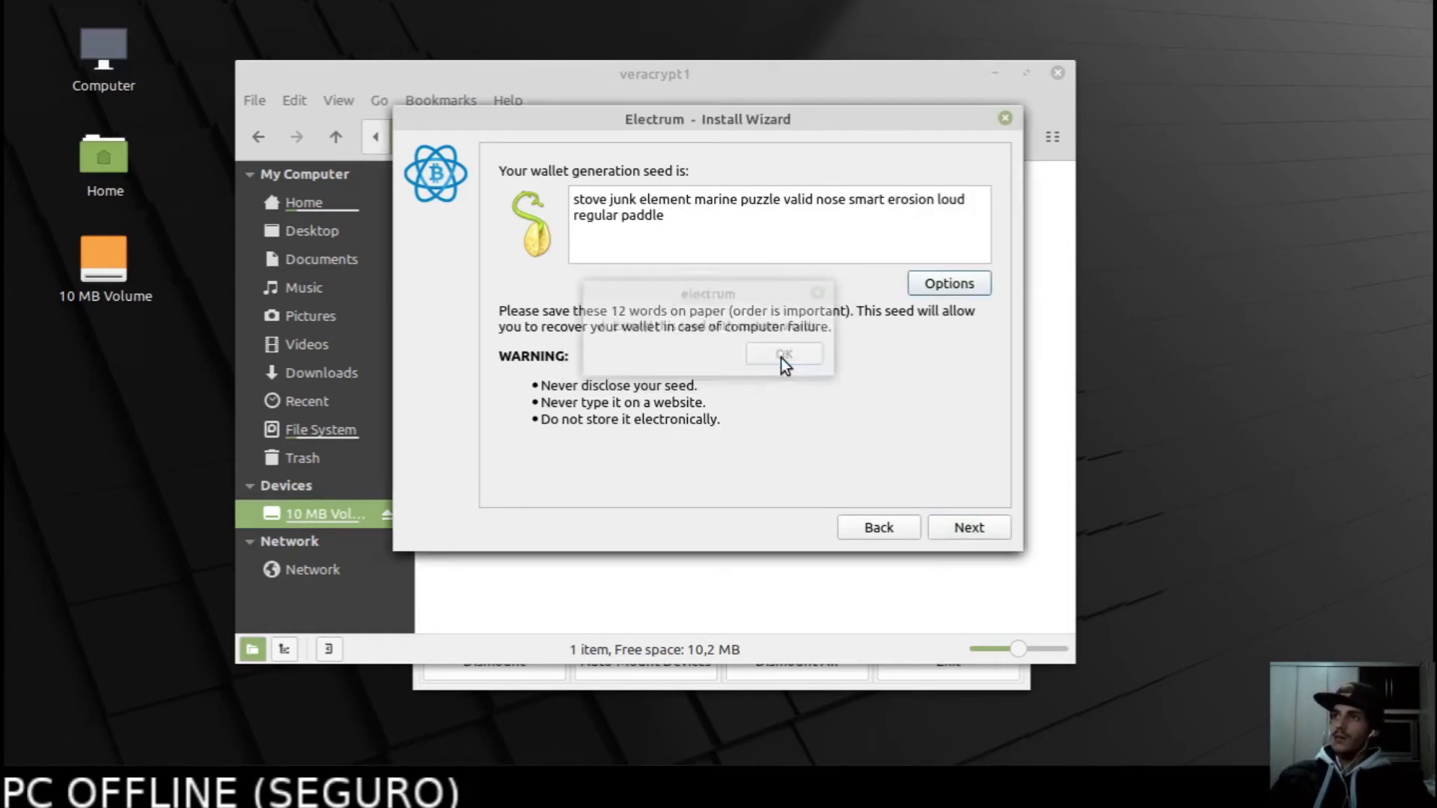
click(968, 529)
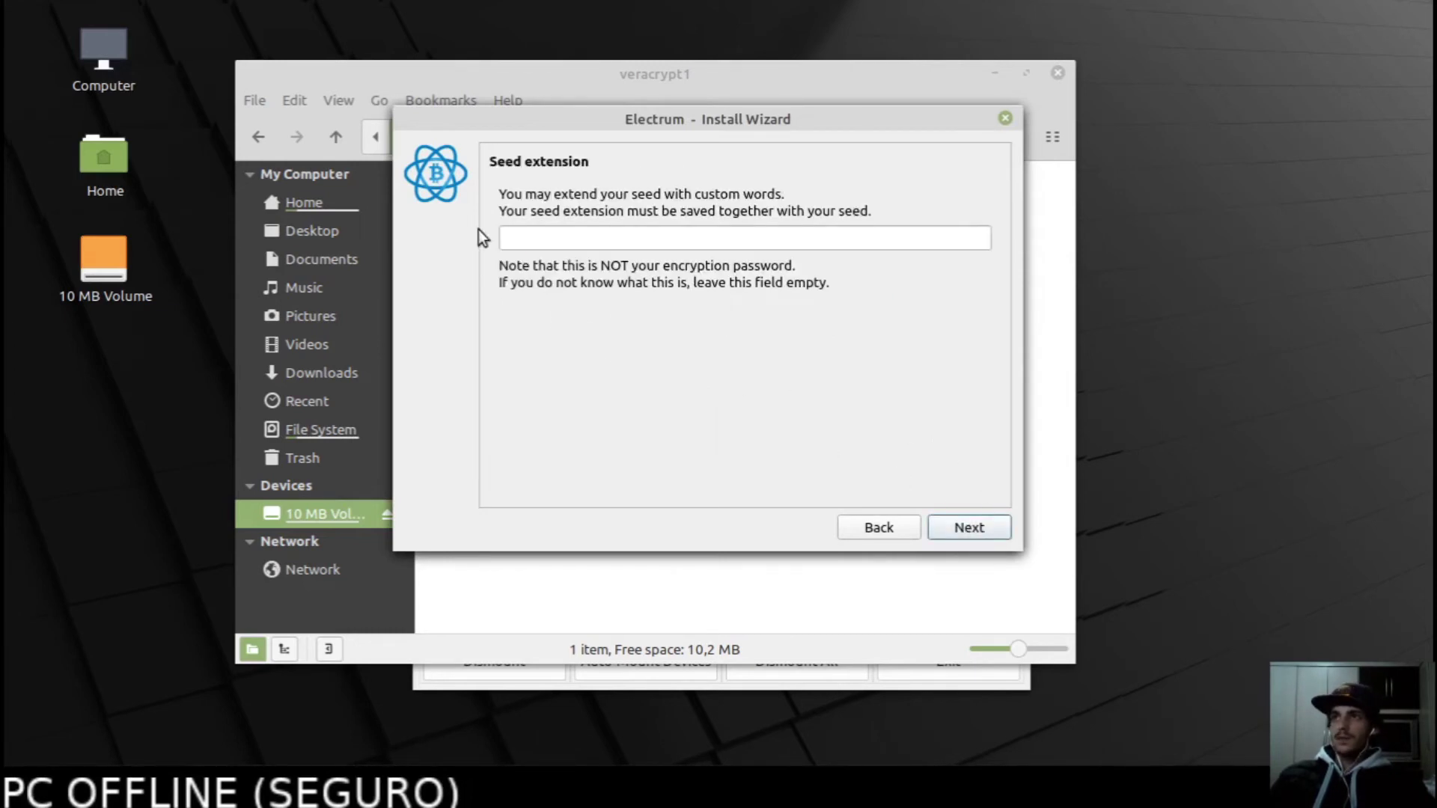
Enter the custom seed extension and continue to the Confirm Seed page.
click(601, 238)
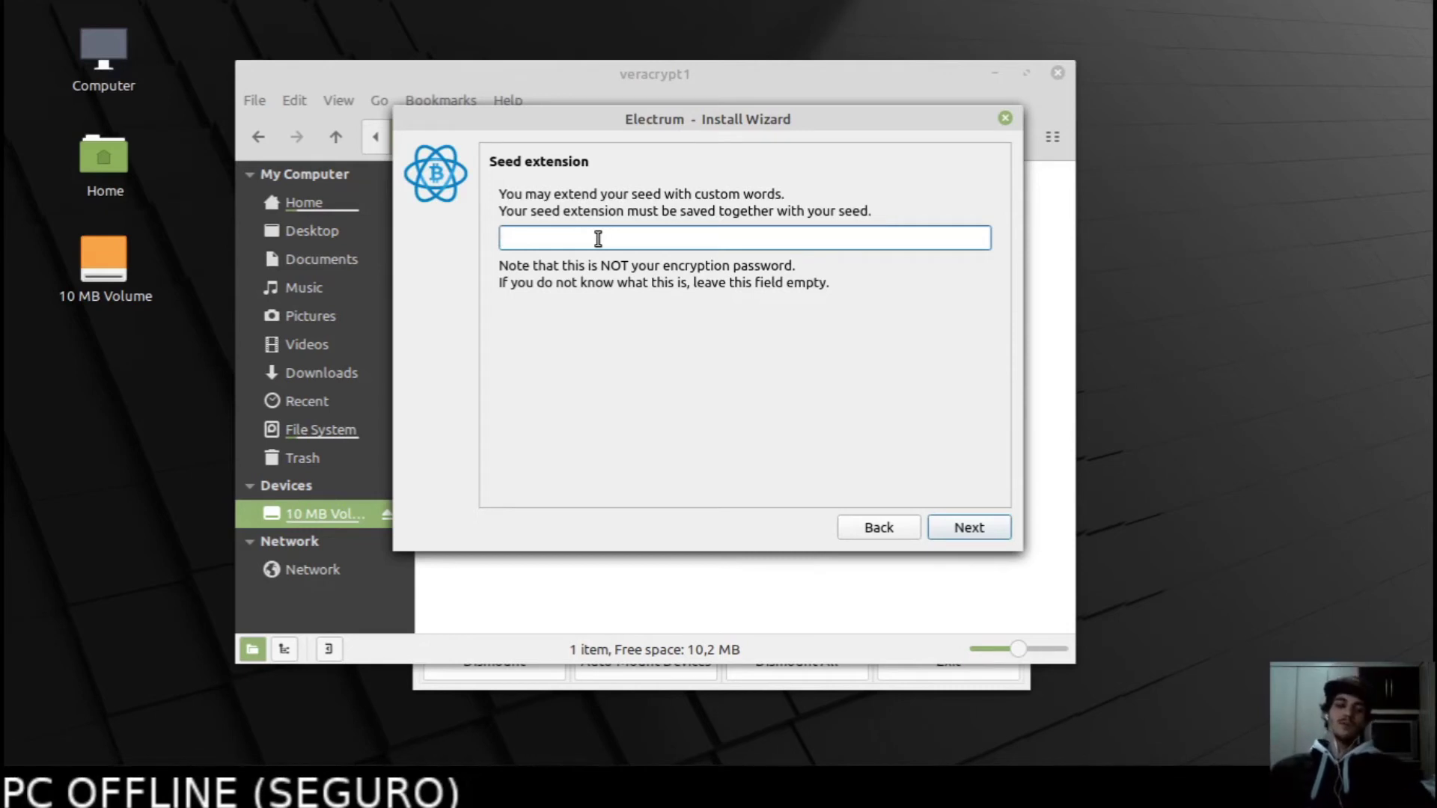
text(1234)
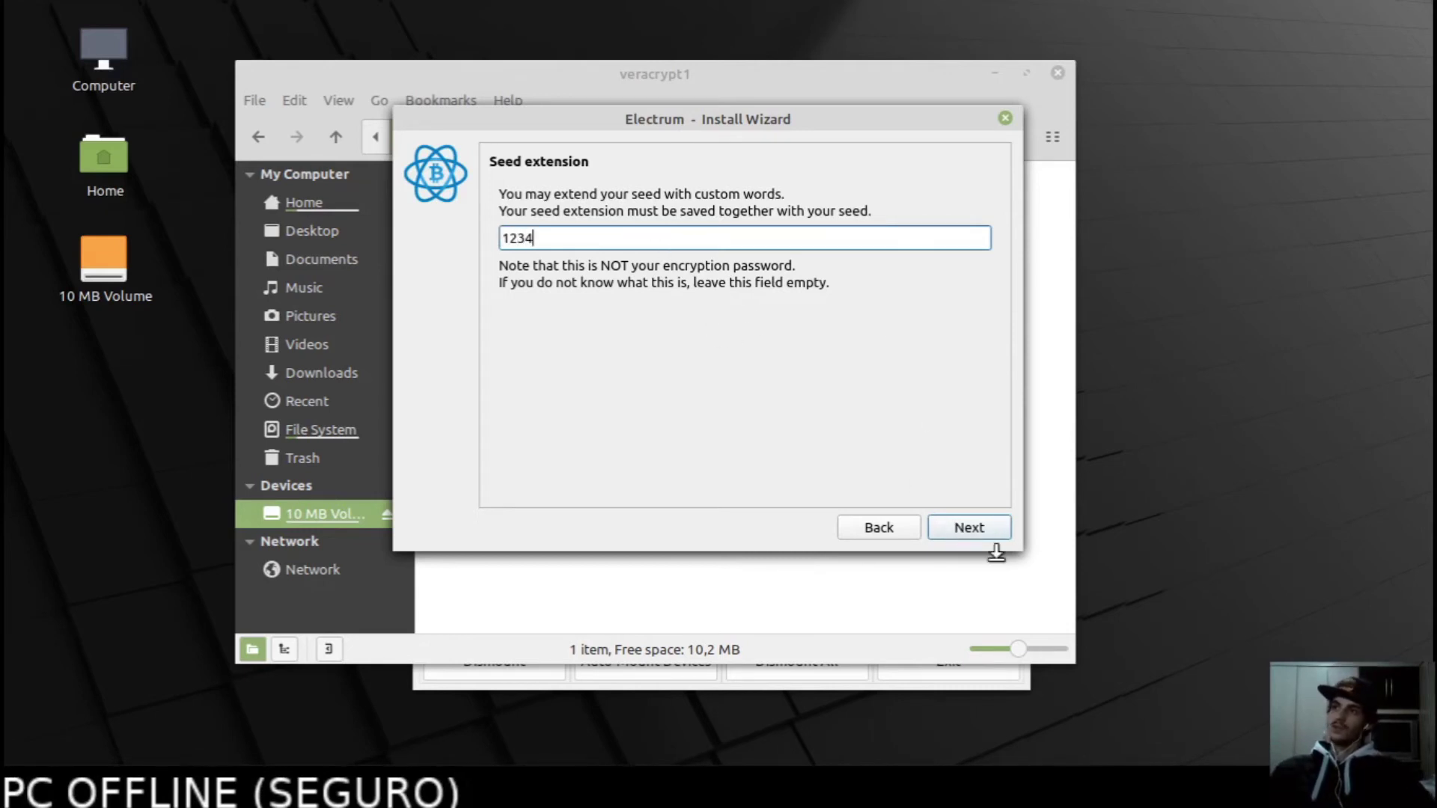
click(971, 530)
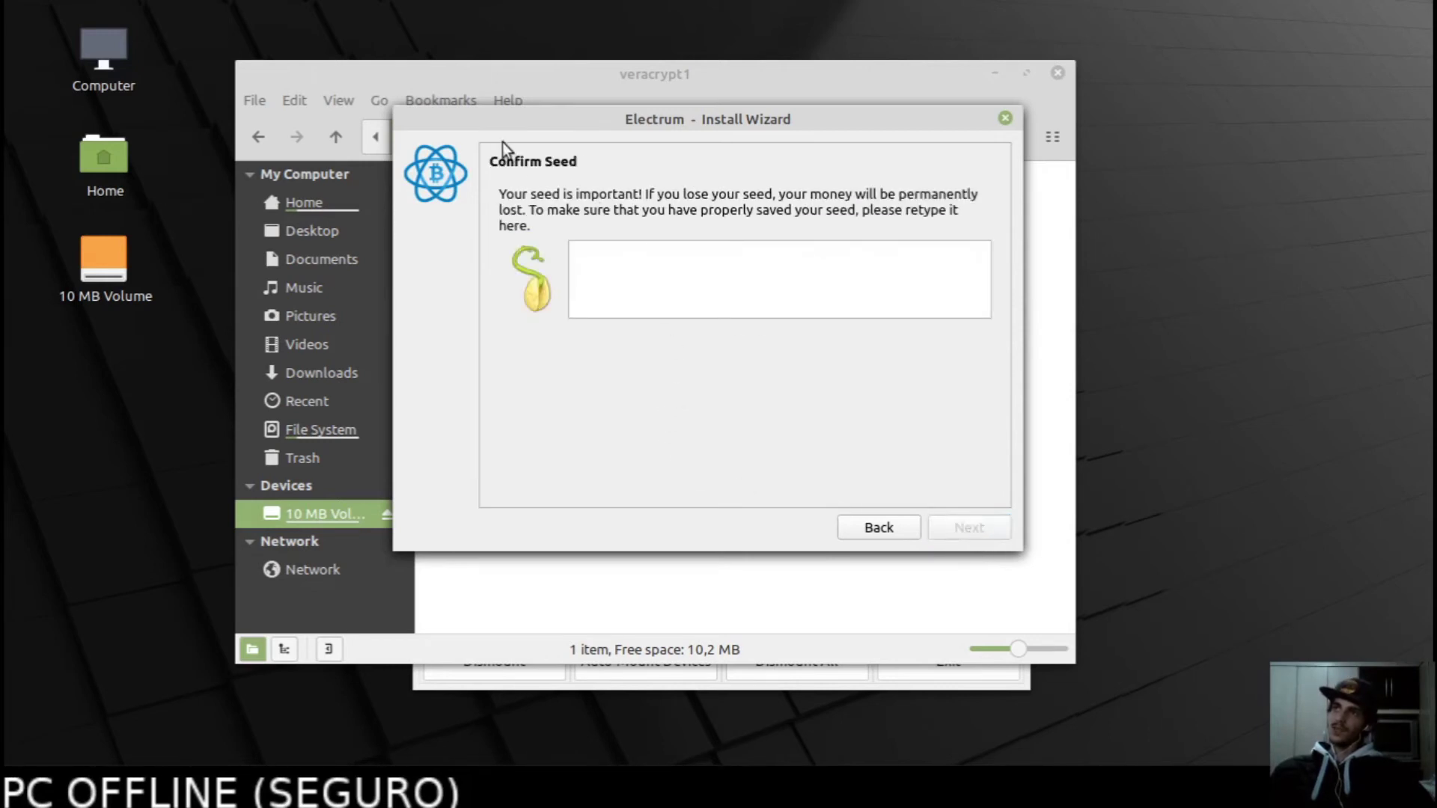
Open the key file from the volume as text and copy all its seed words.
click(666, 626)
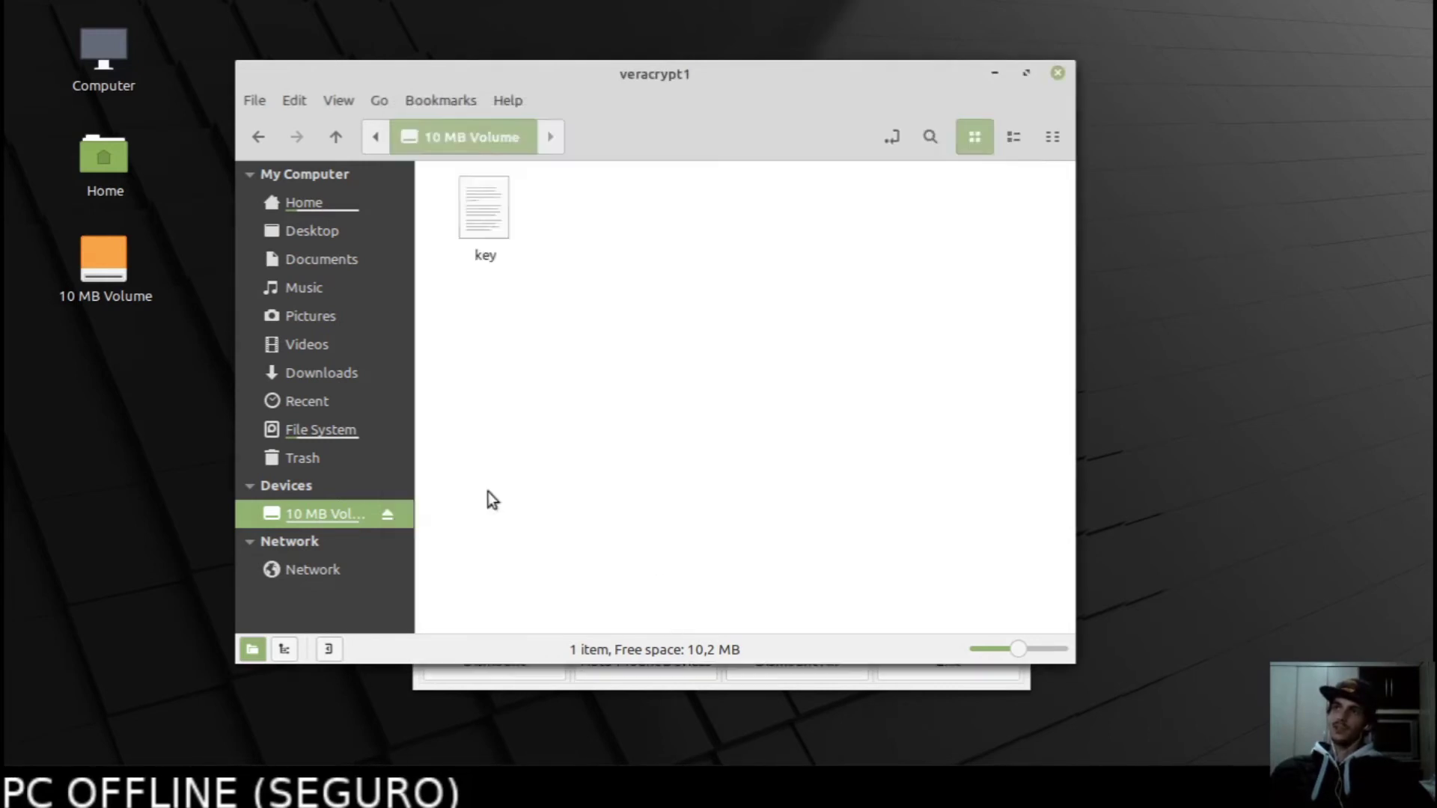
click(476, 203)
double_click(474, 204)
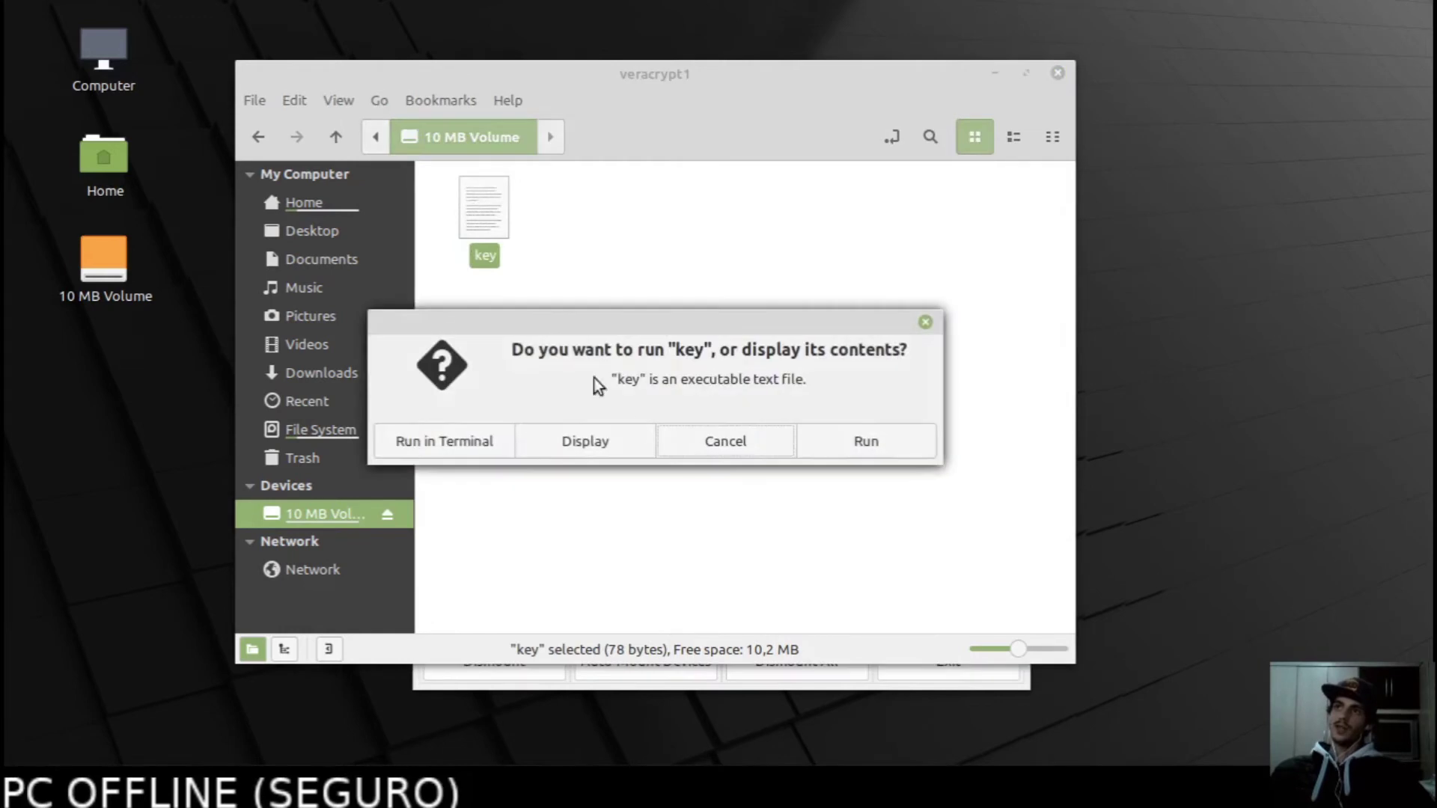
click(585, 442)
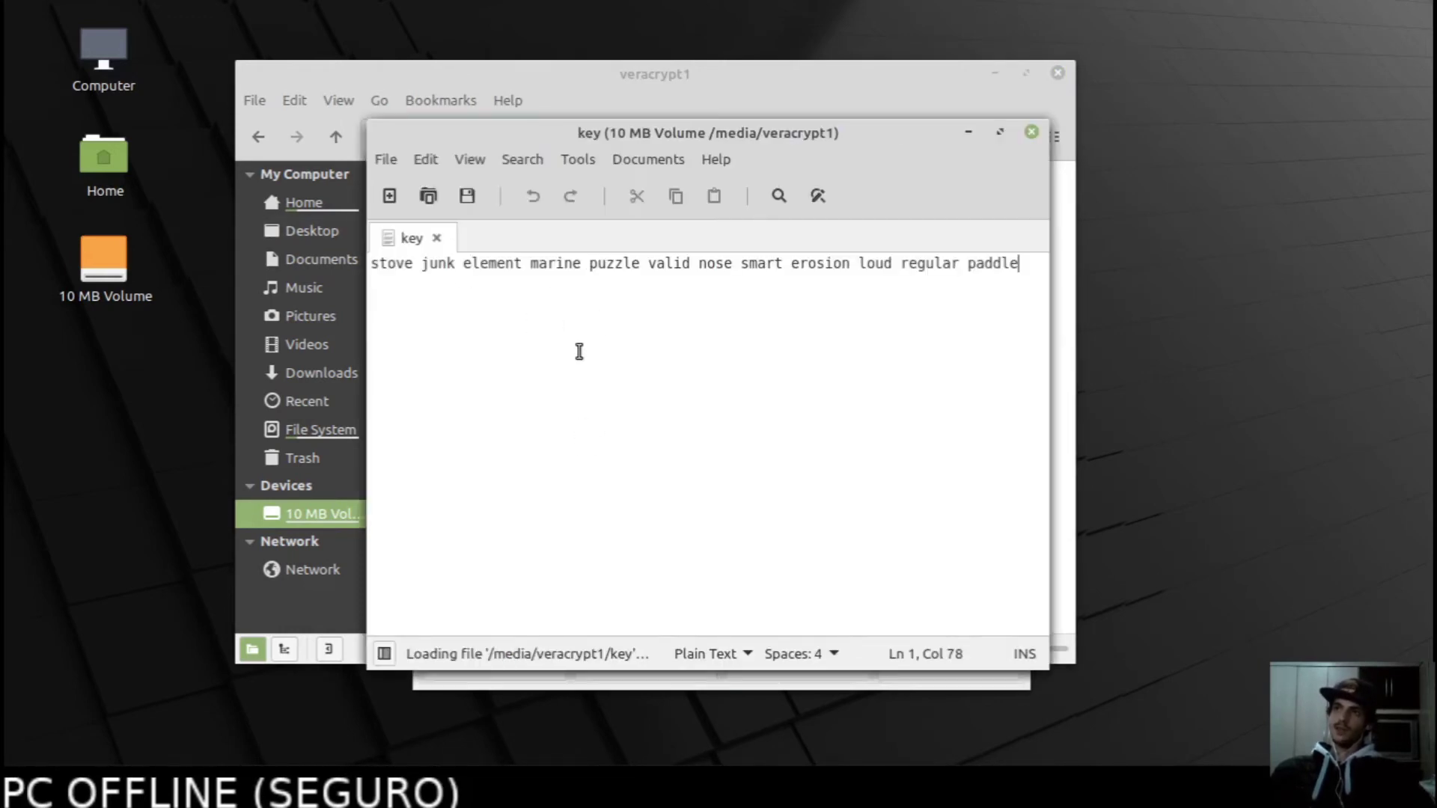
key(ctrl+a)
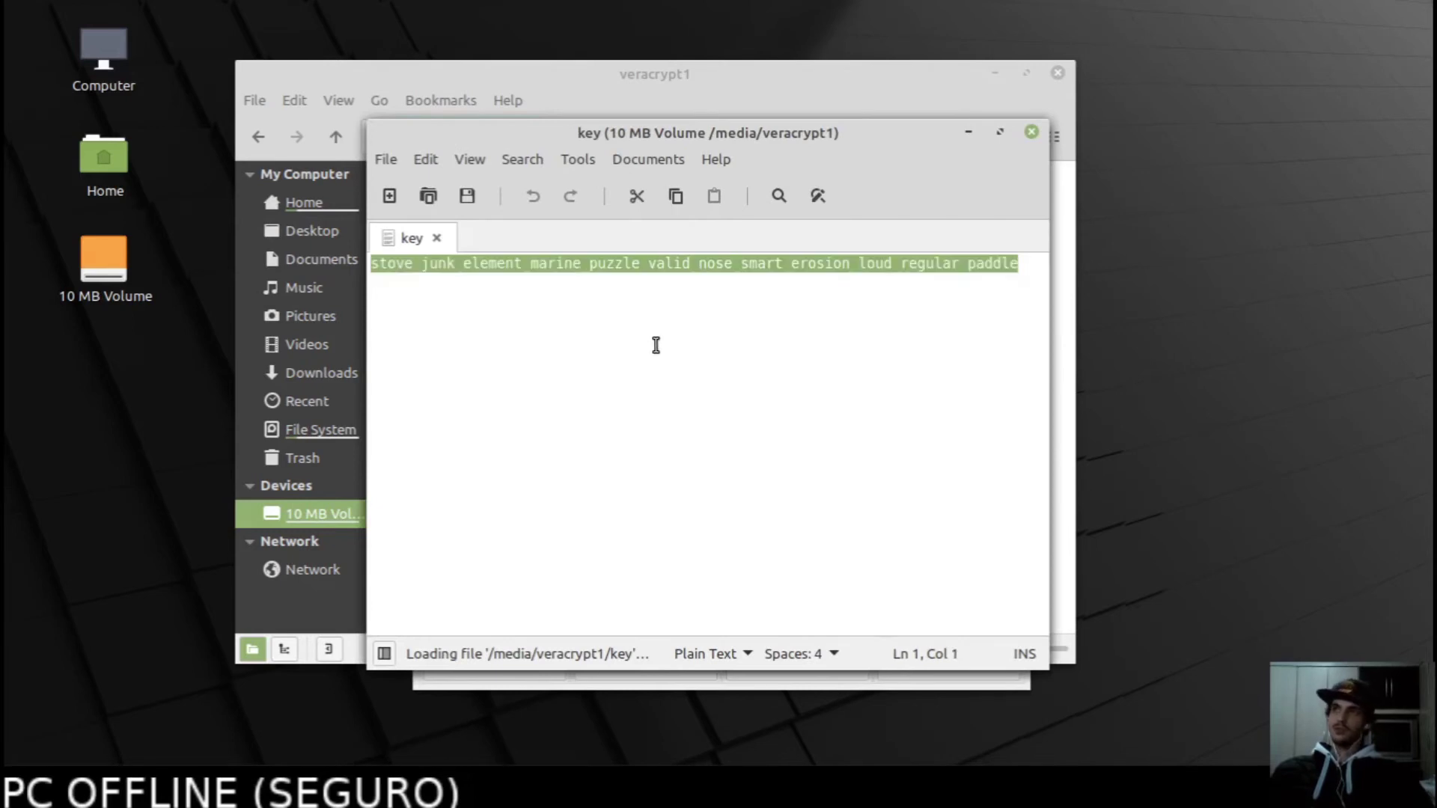
key(ctrl+c)
Paste the seed words into Electrum's Confirm Seed box and continue.
key(alt+Tab)
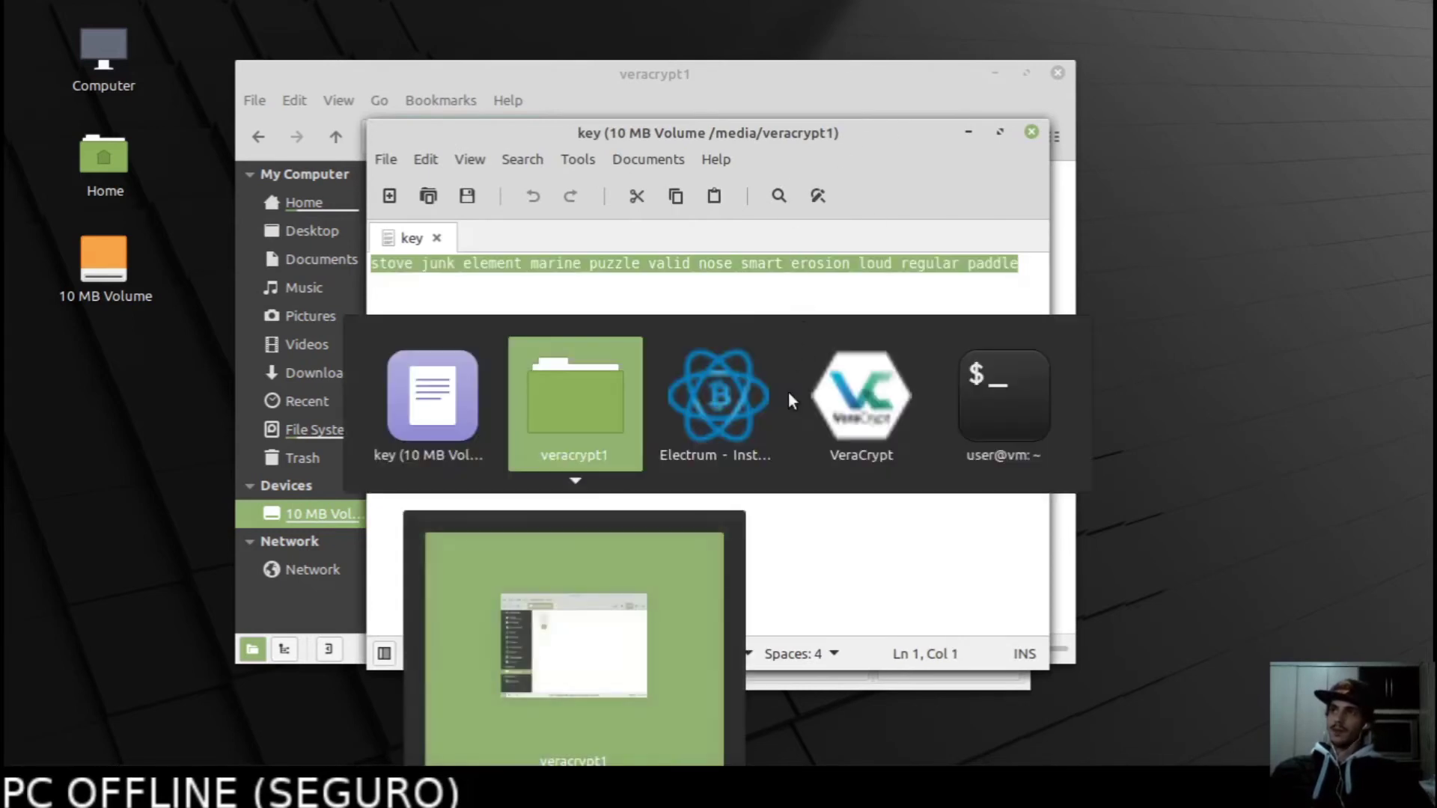
key(alt+Tab)
key(alt+Tab)
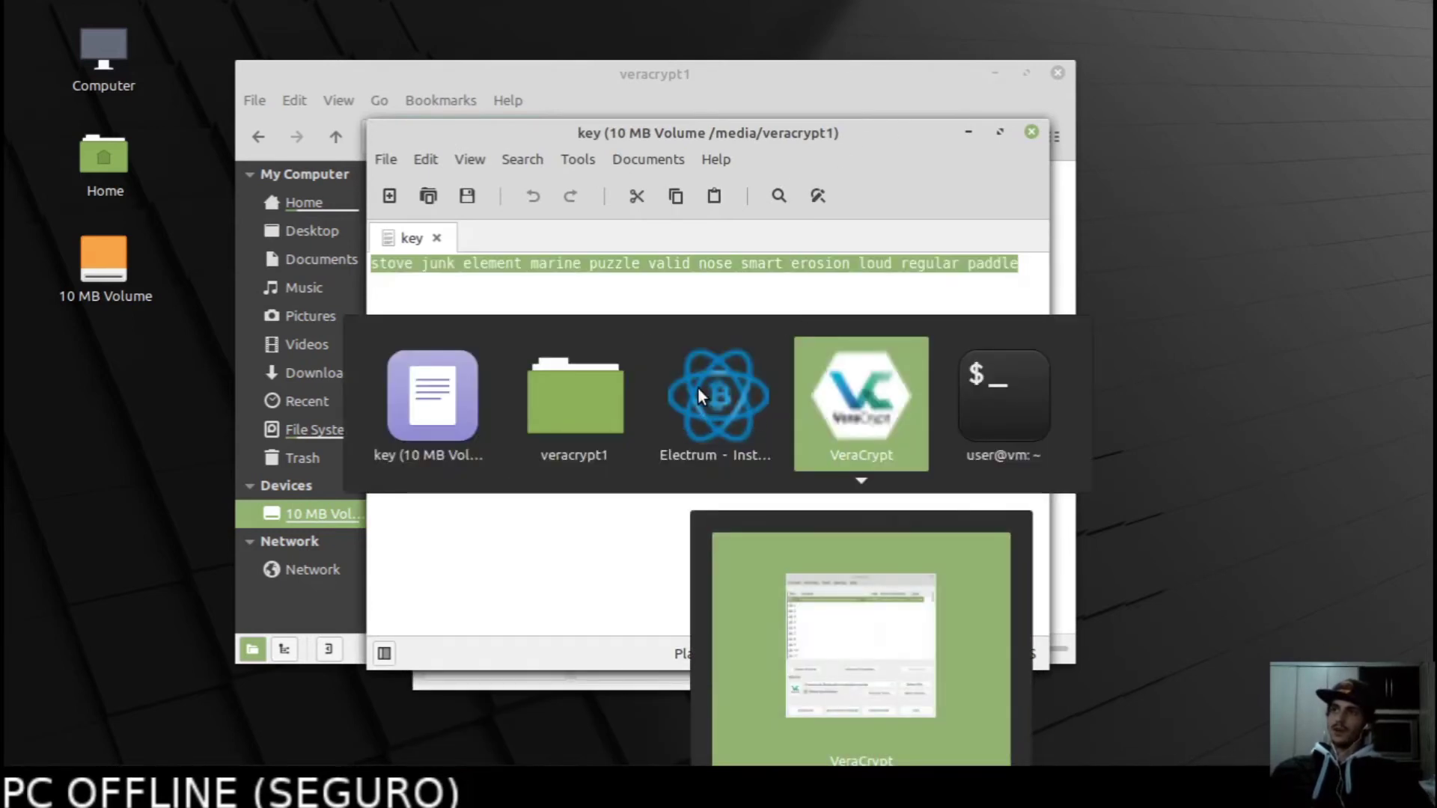
key(alt+Tab)
key(alt+Tab)
key(alt+Tab)
key(alt+Tab)
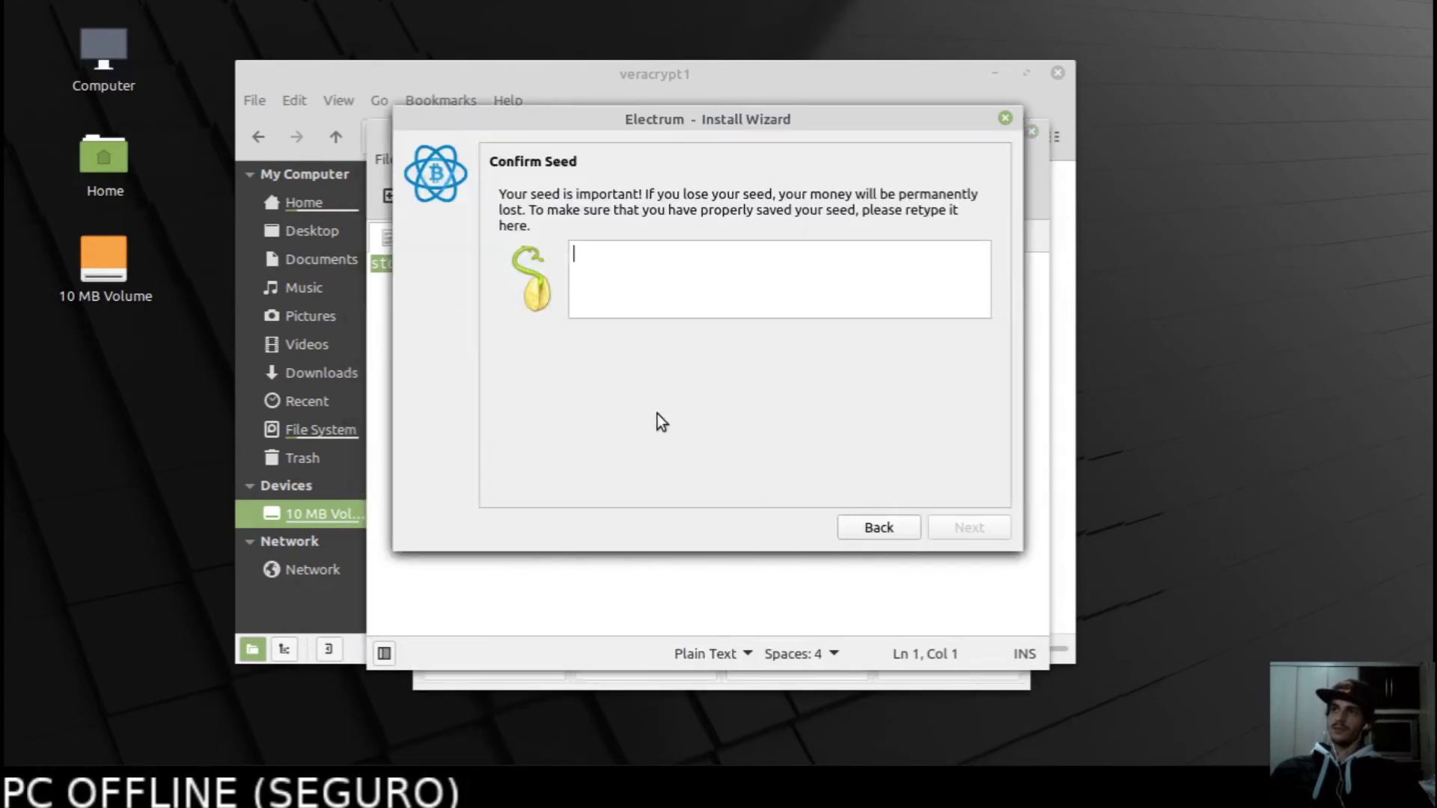
right_click(623, 256)
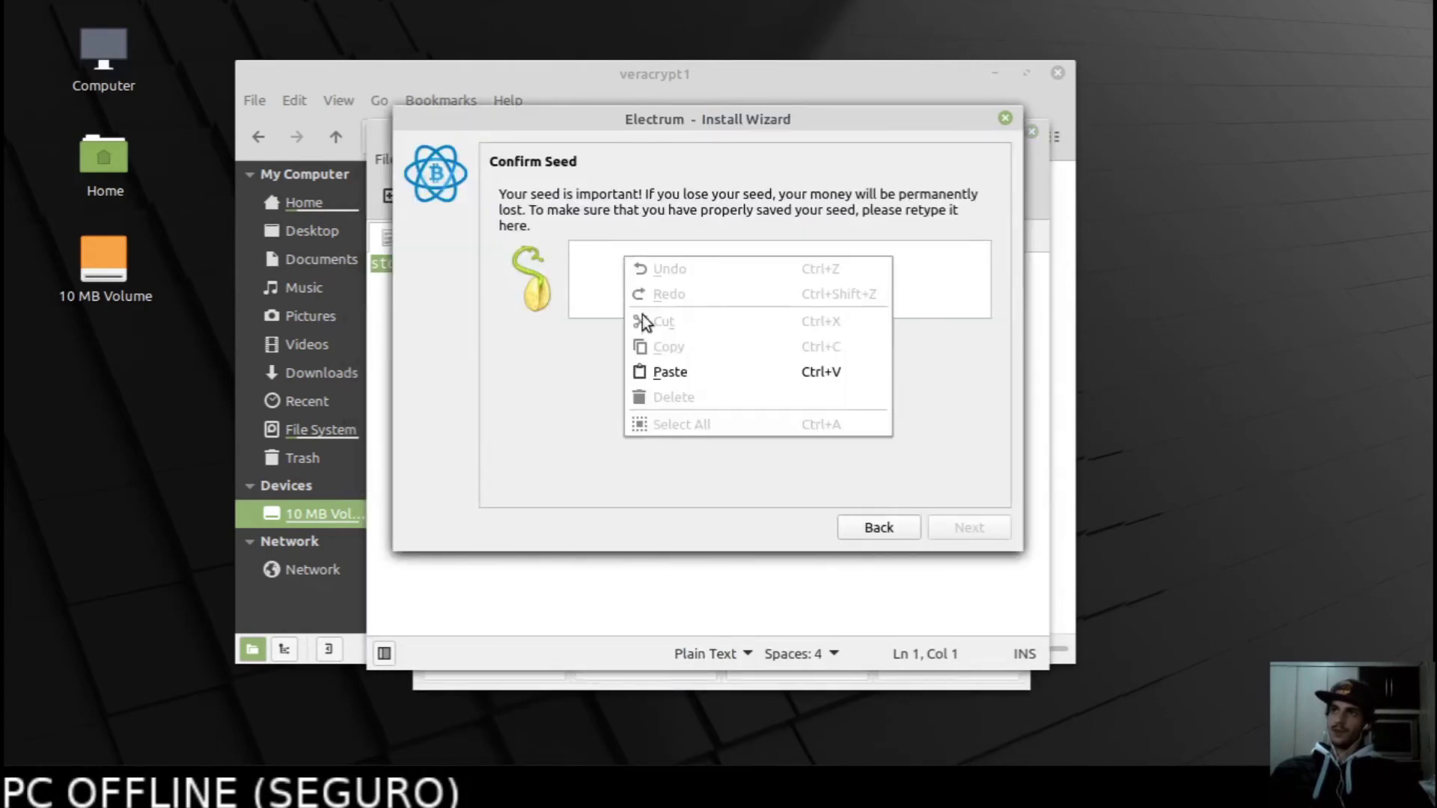
click(667, 371)
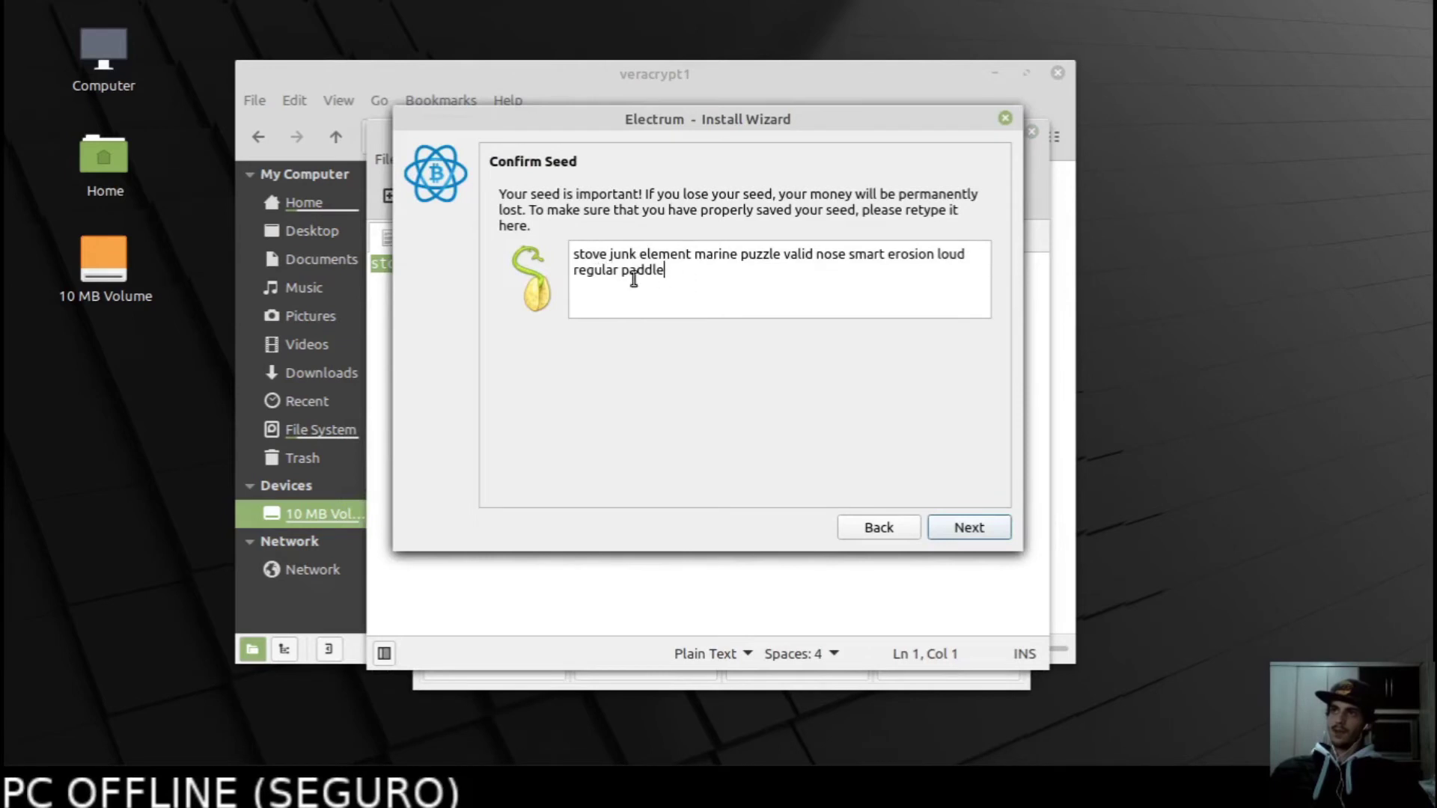
click(960, 528)
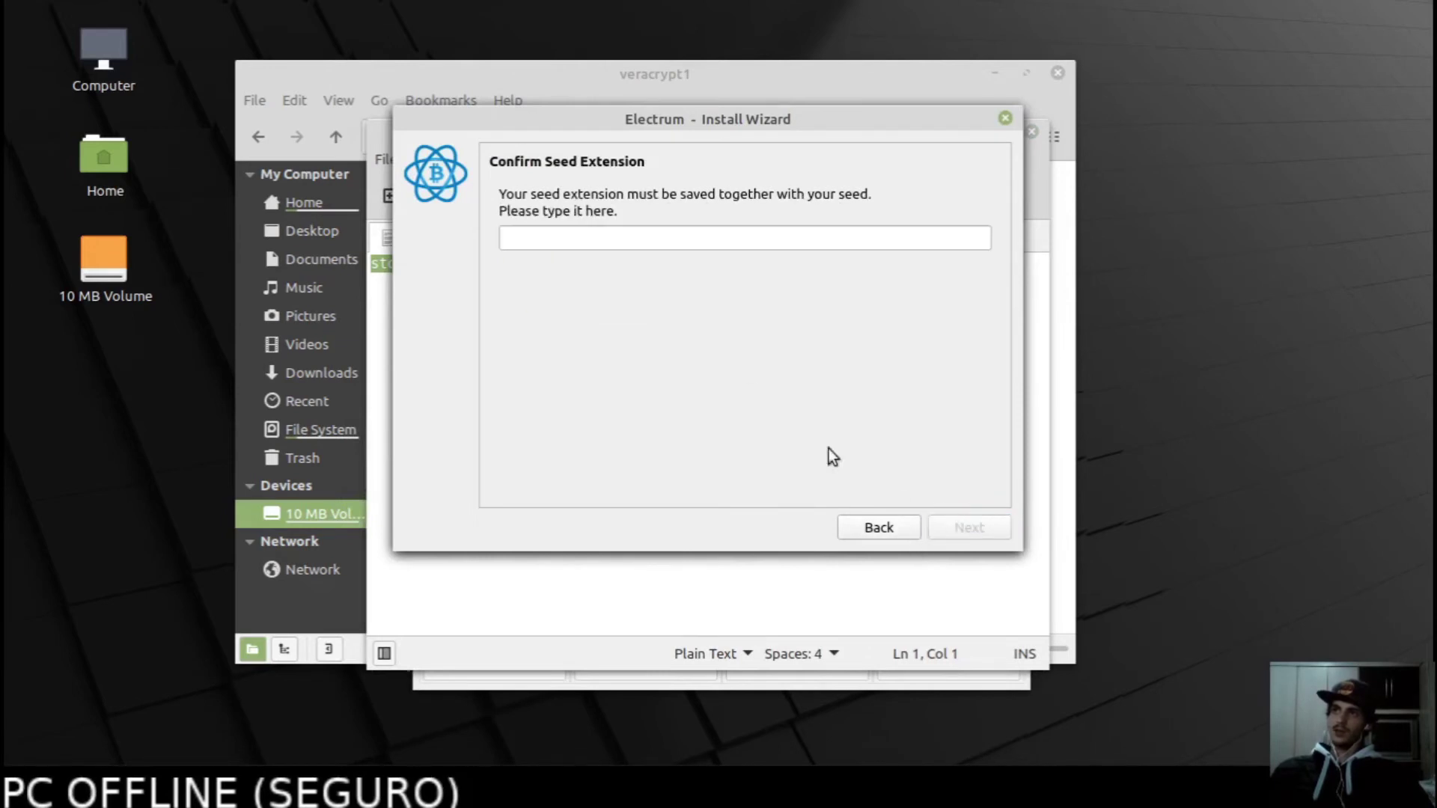
Retype the seed extension to confirm it and advance to the wallet password page.
click(560, 239)
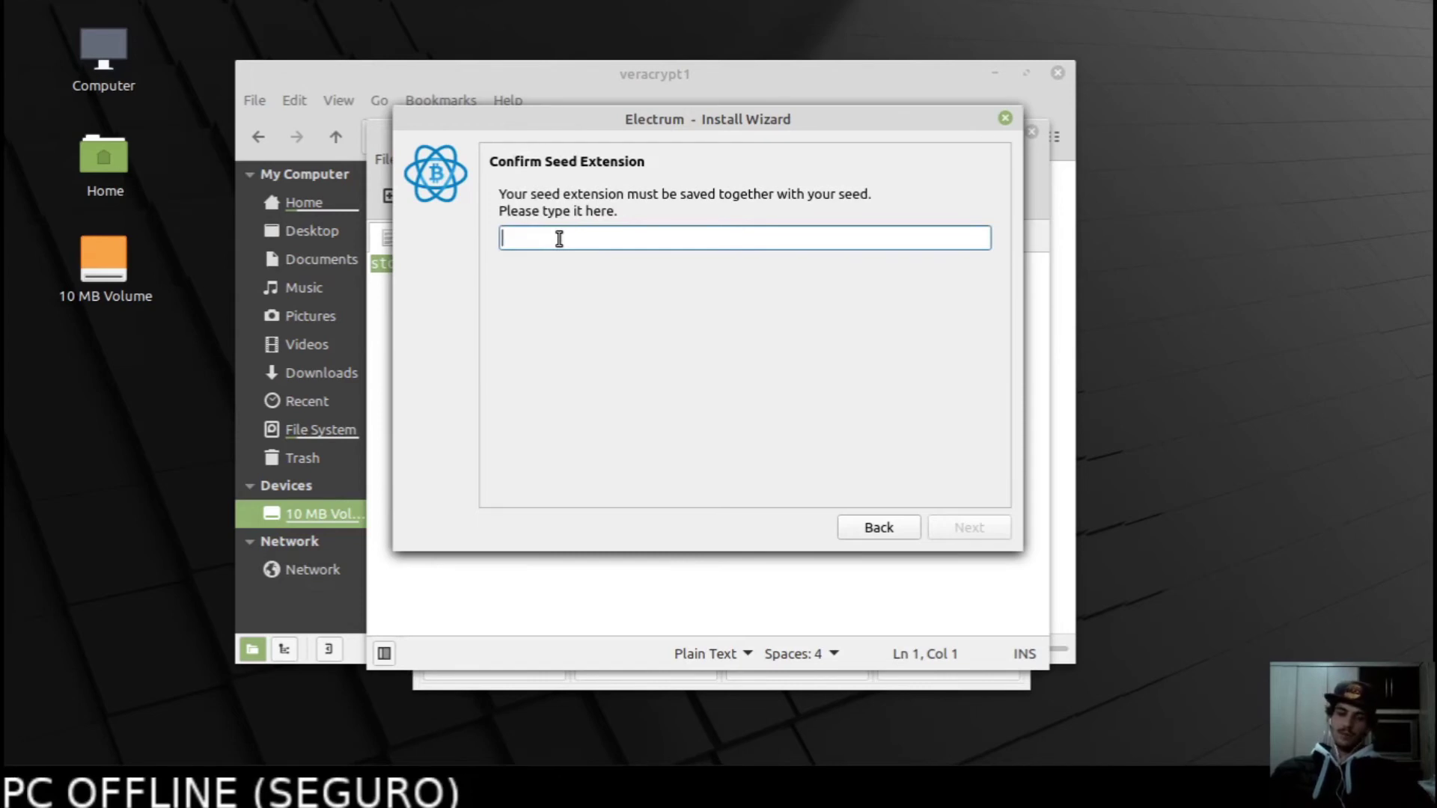
text(1234)
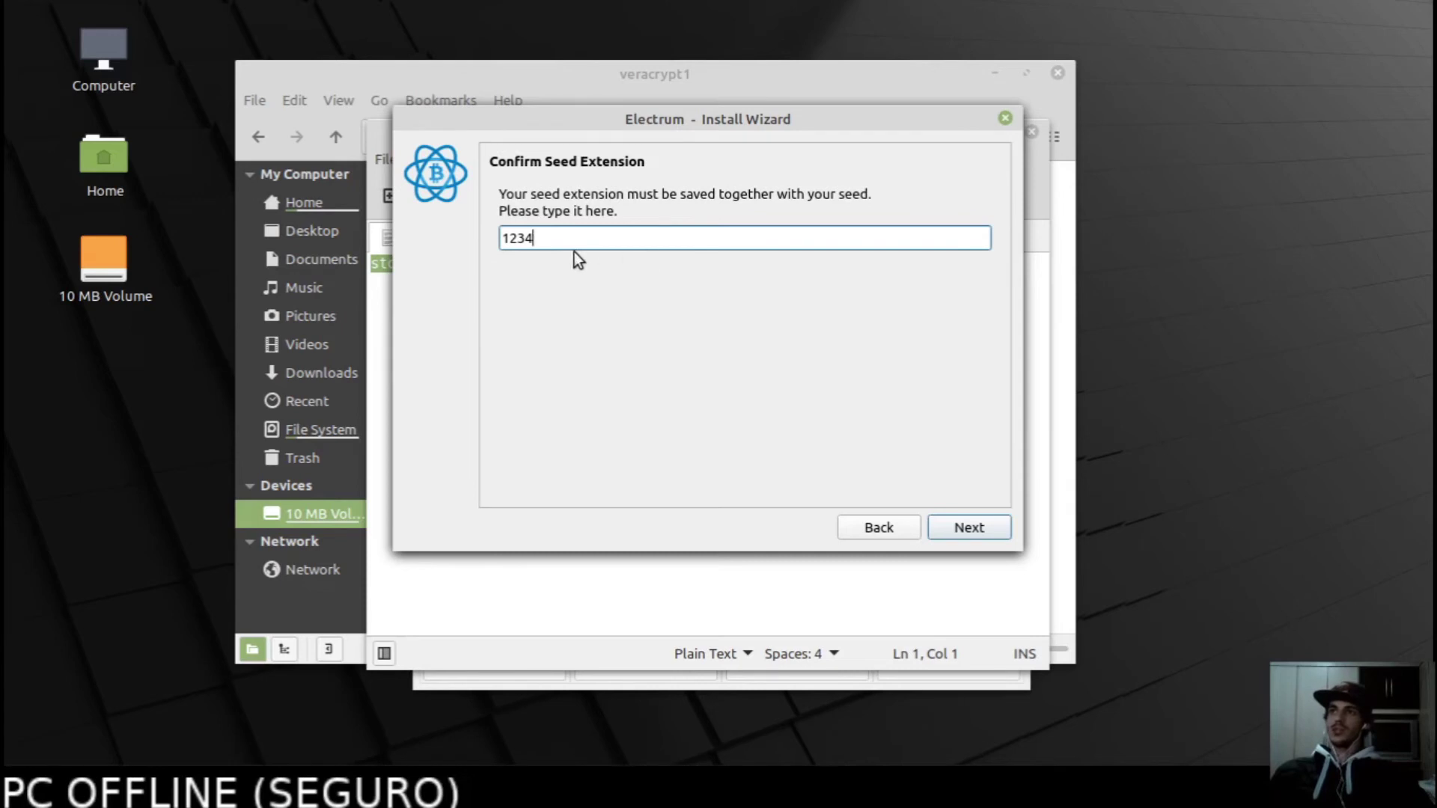
click(964, 533)
click(713, 232)
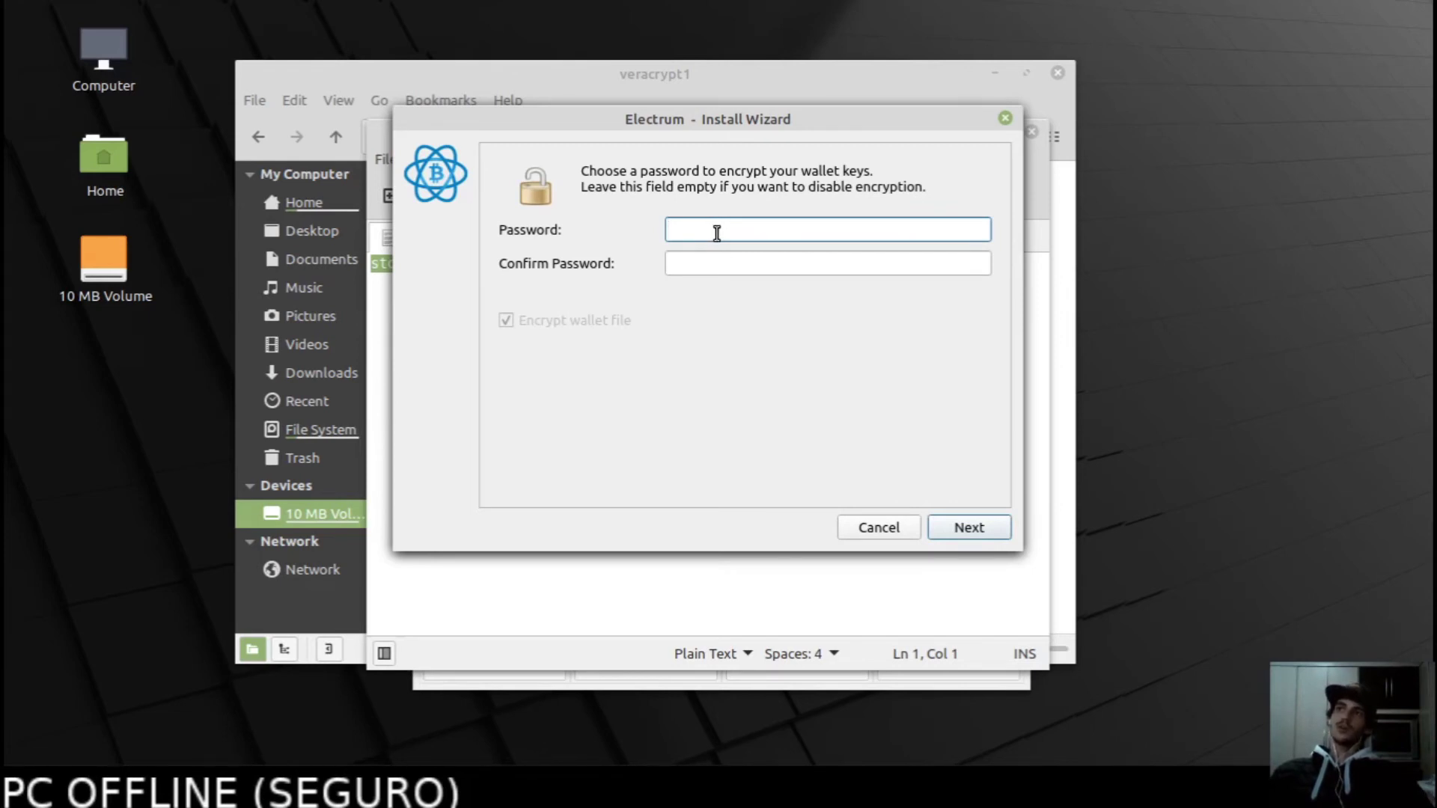
Enter the wallet encryption password in the Password field.
drag(576, 123, 651, 133)
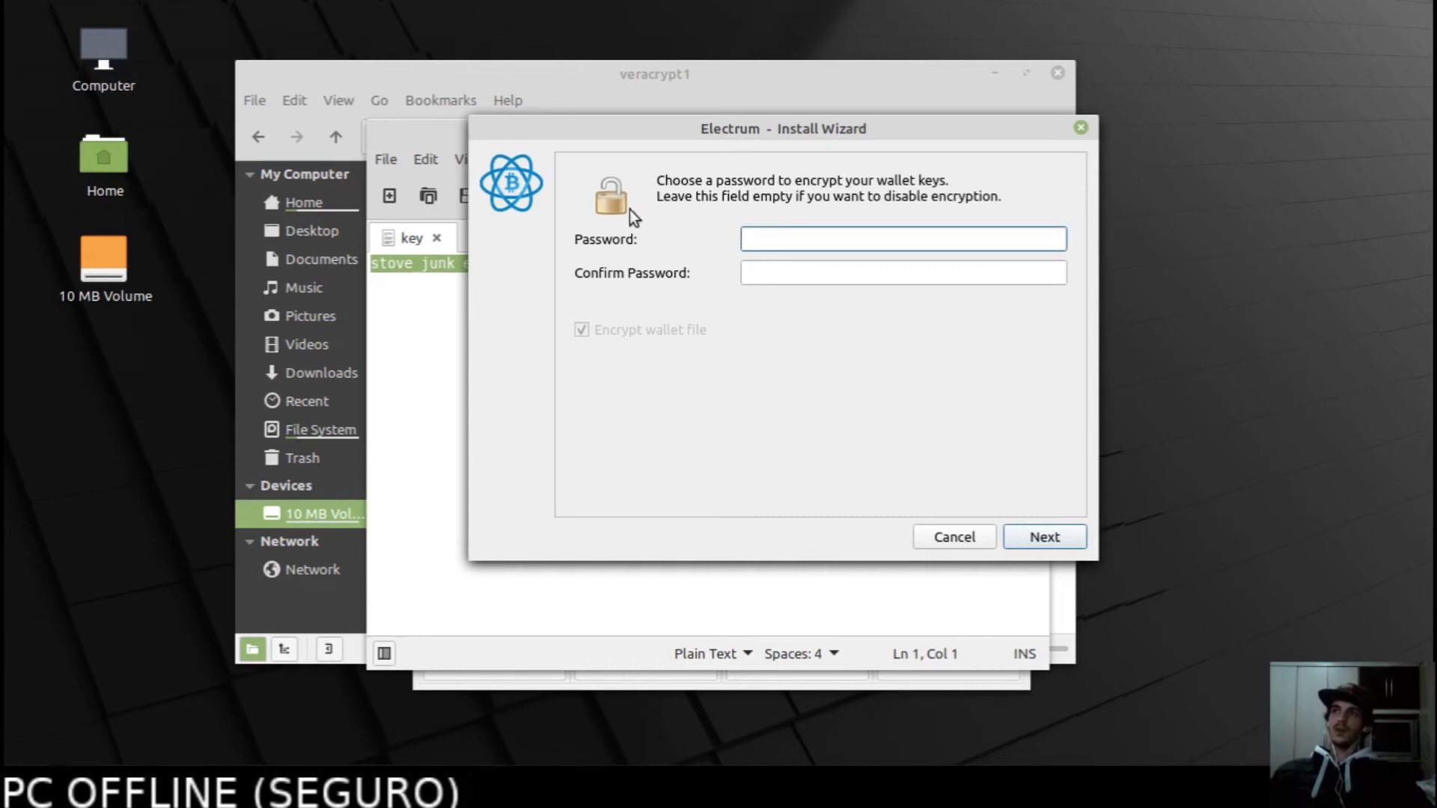
click(768, 274)
click(782, 241)
click(779, 274)
click(779, 238)
click(782, 274)
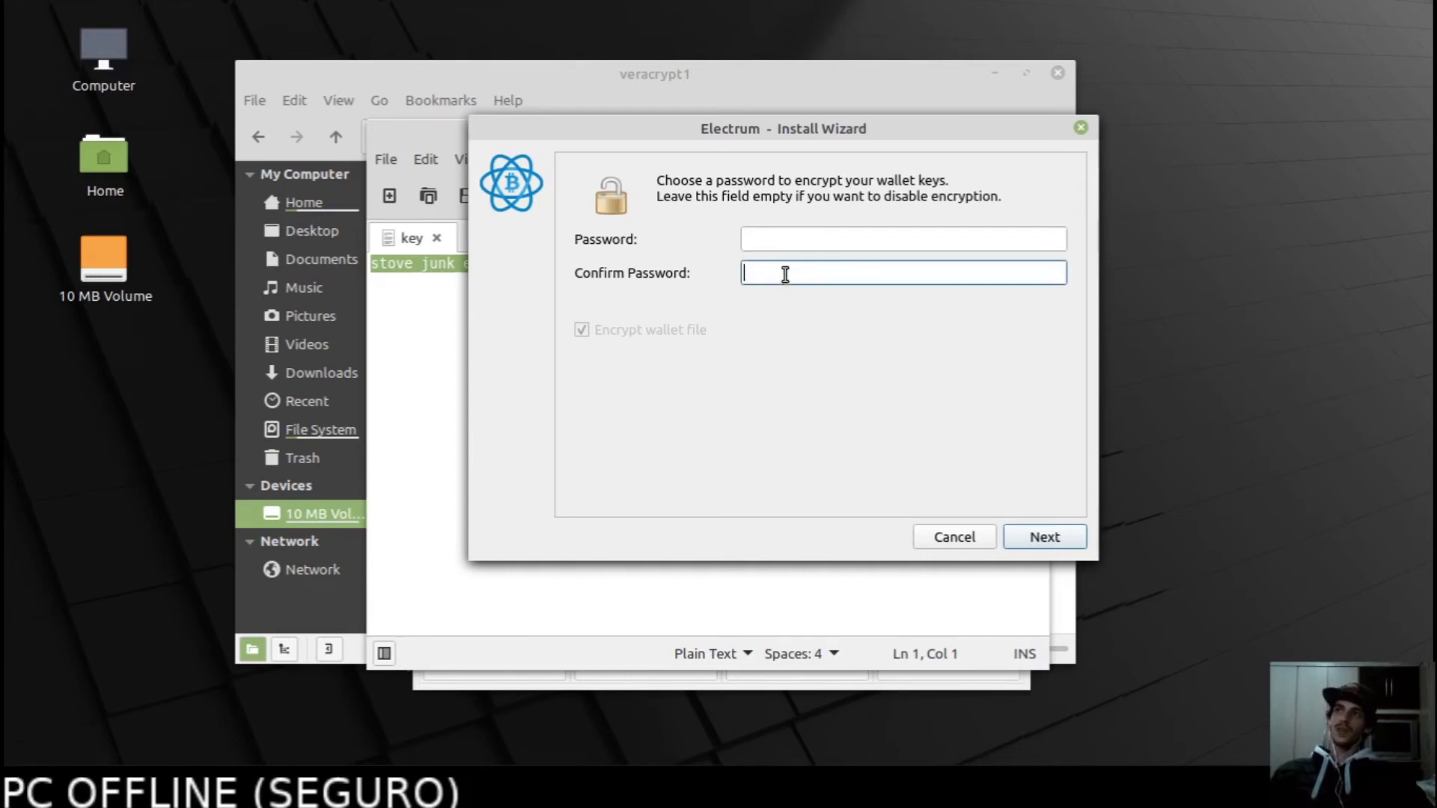
click(788, 241)
click(787, 273)
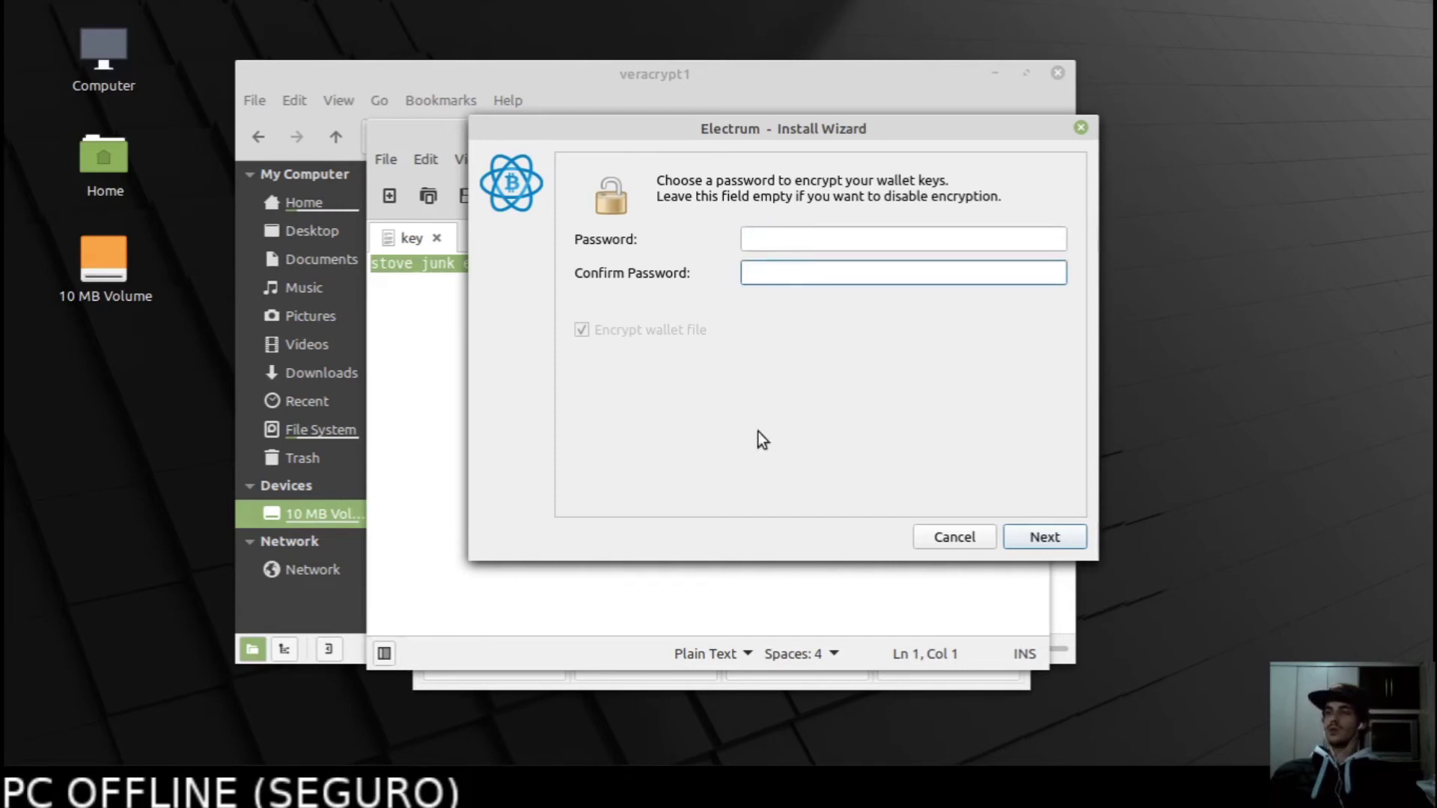
click(758, 237)
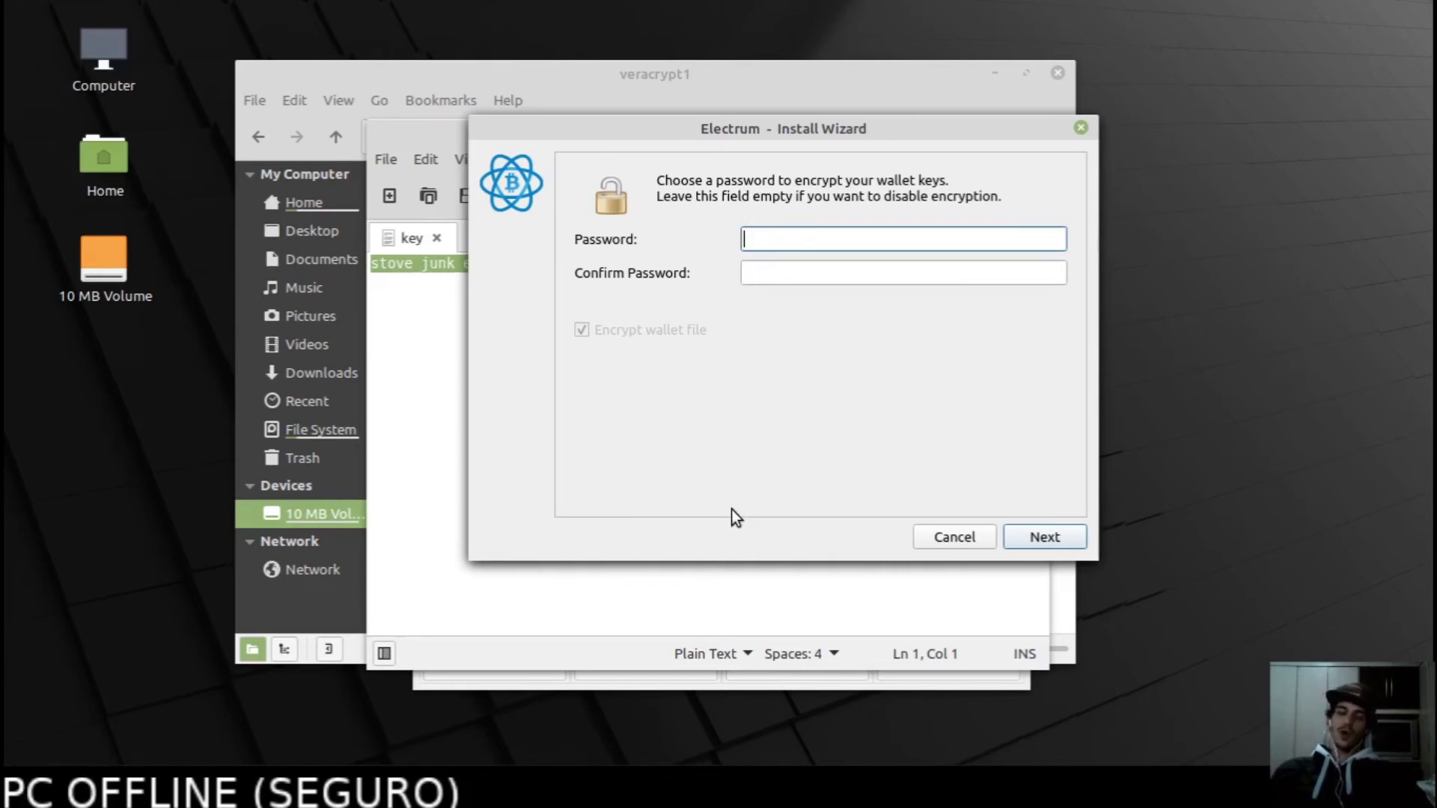
text(1234)
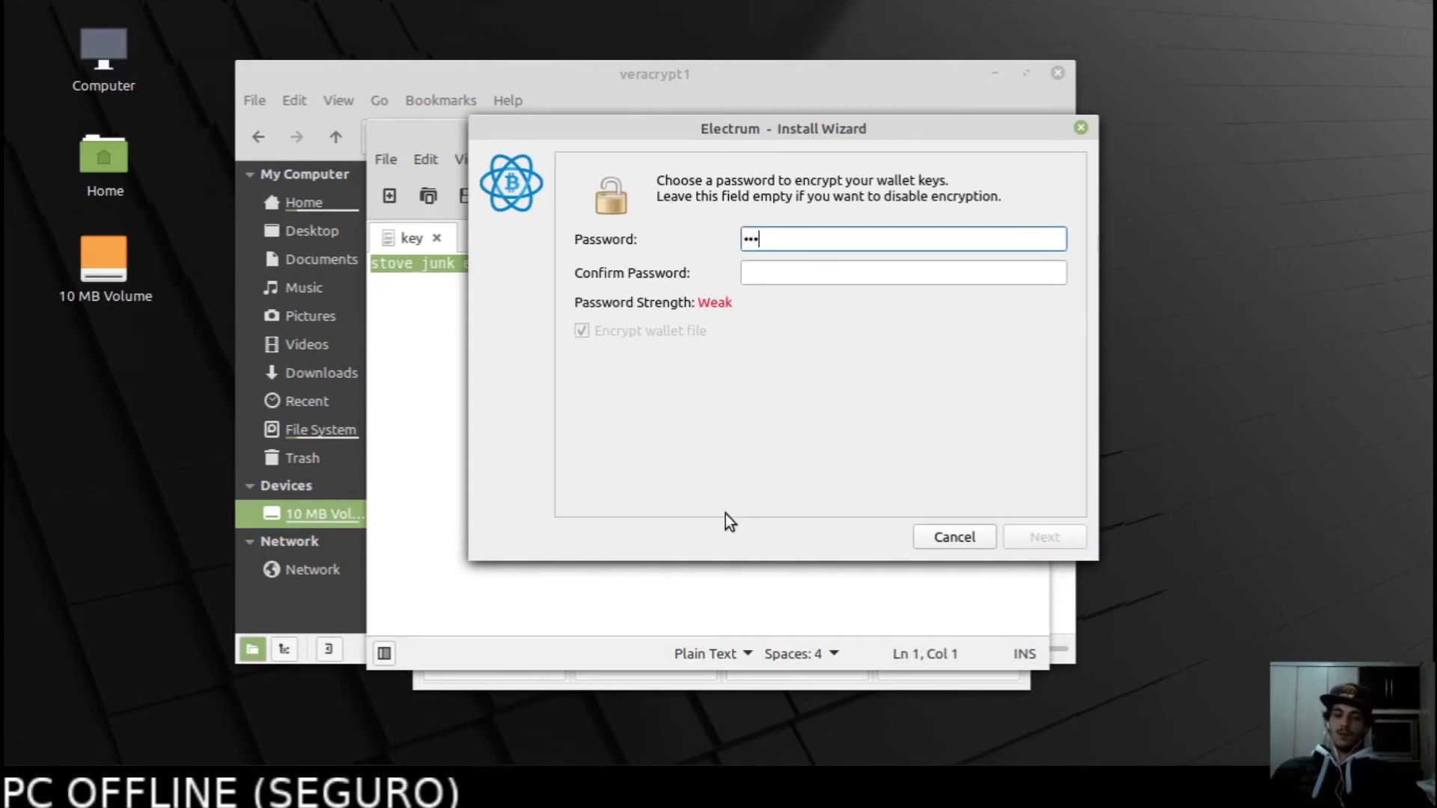
Repeat the password in Confirm Password and finish creating the encrypted wallet1.
click(794, 278)
text(1234)
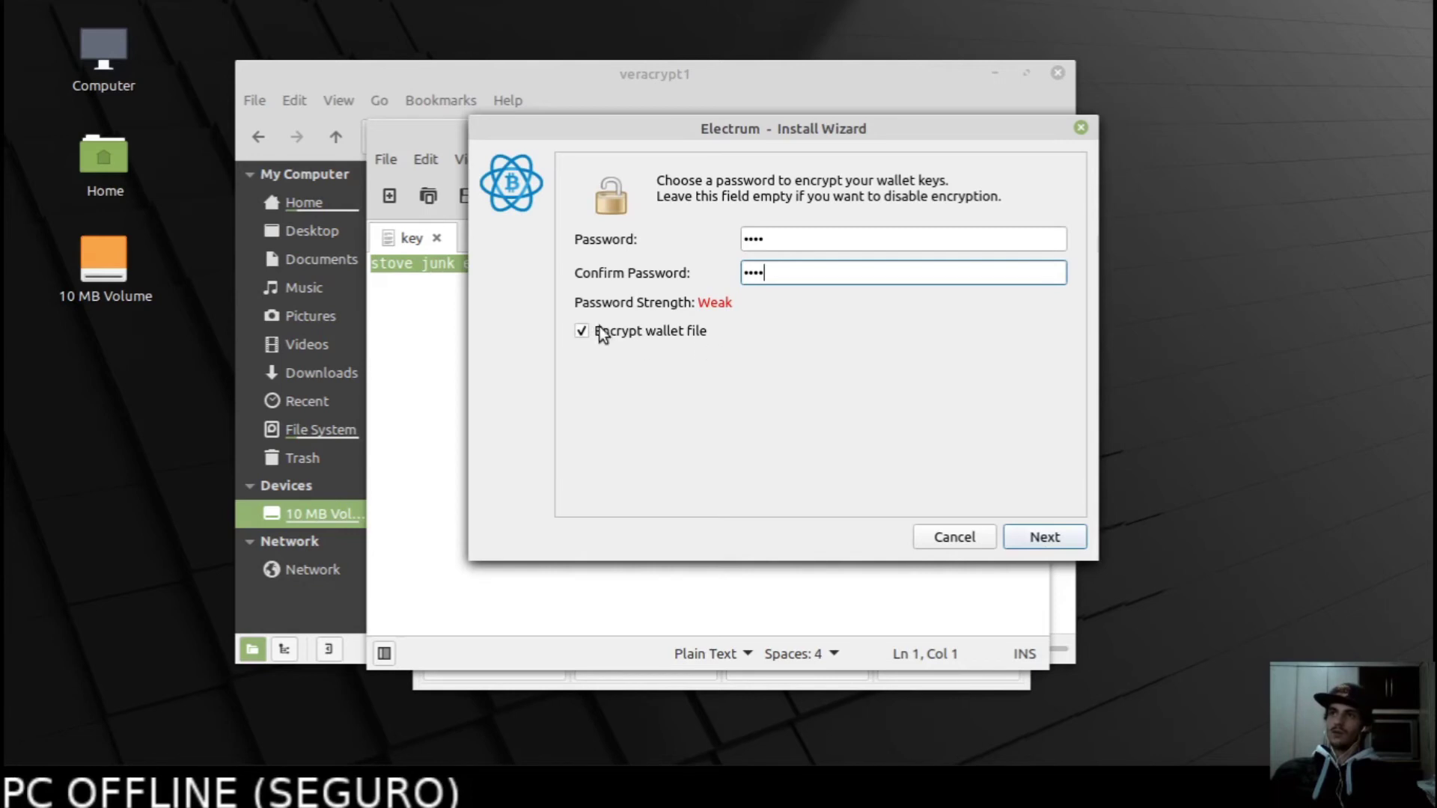
click(1051, 532)
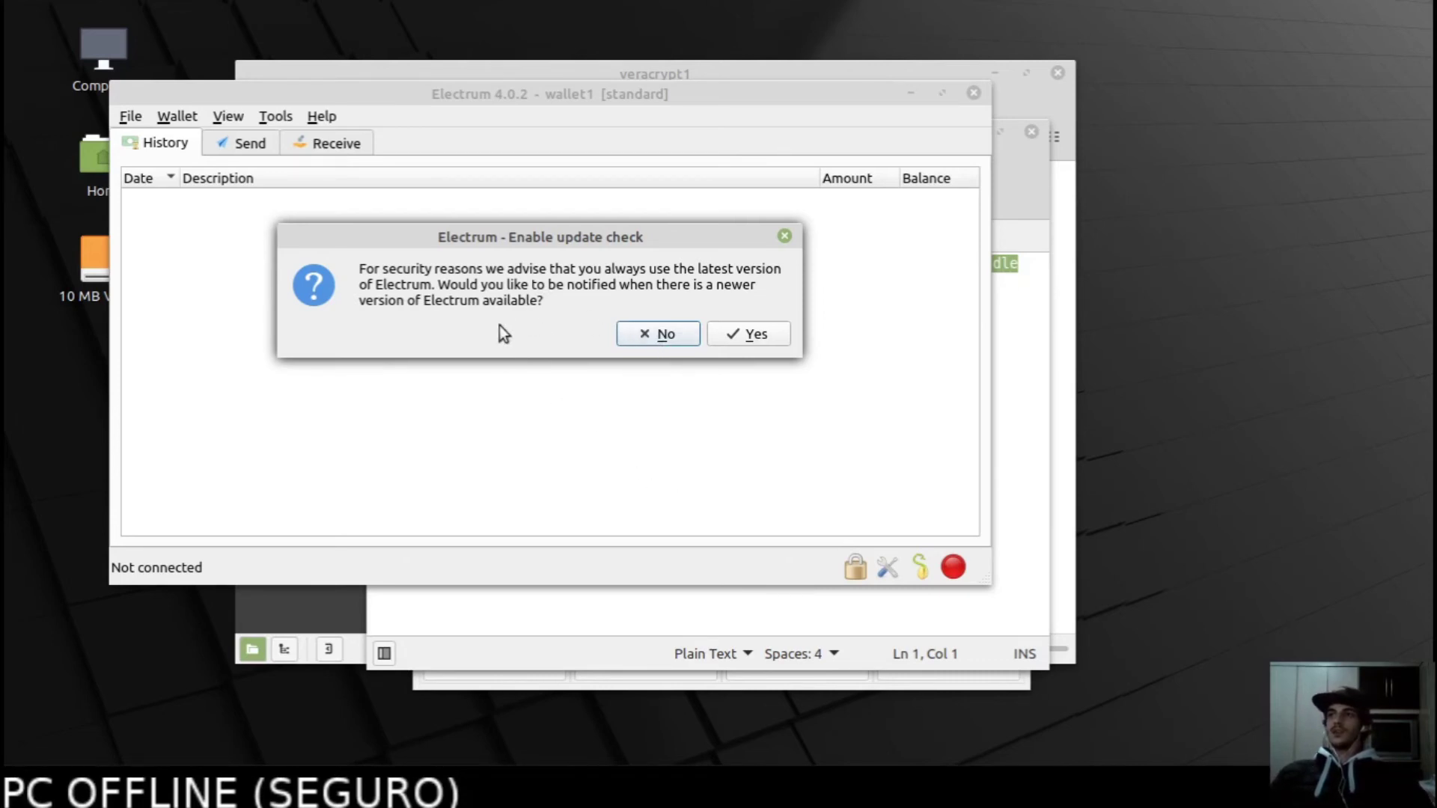
Decline Electrum's update checks and show wallet1's Receive payment form.
drag(550, 240, 470, 281)
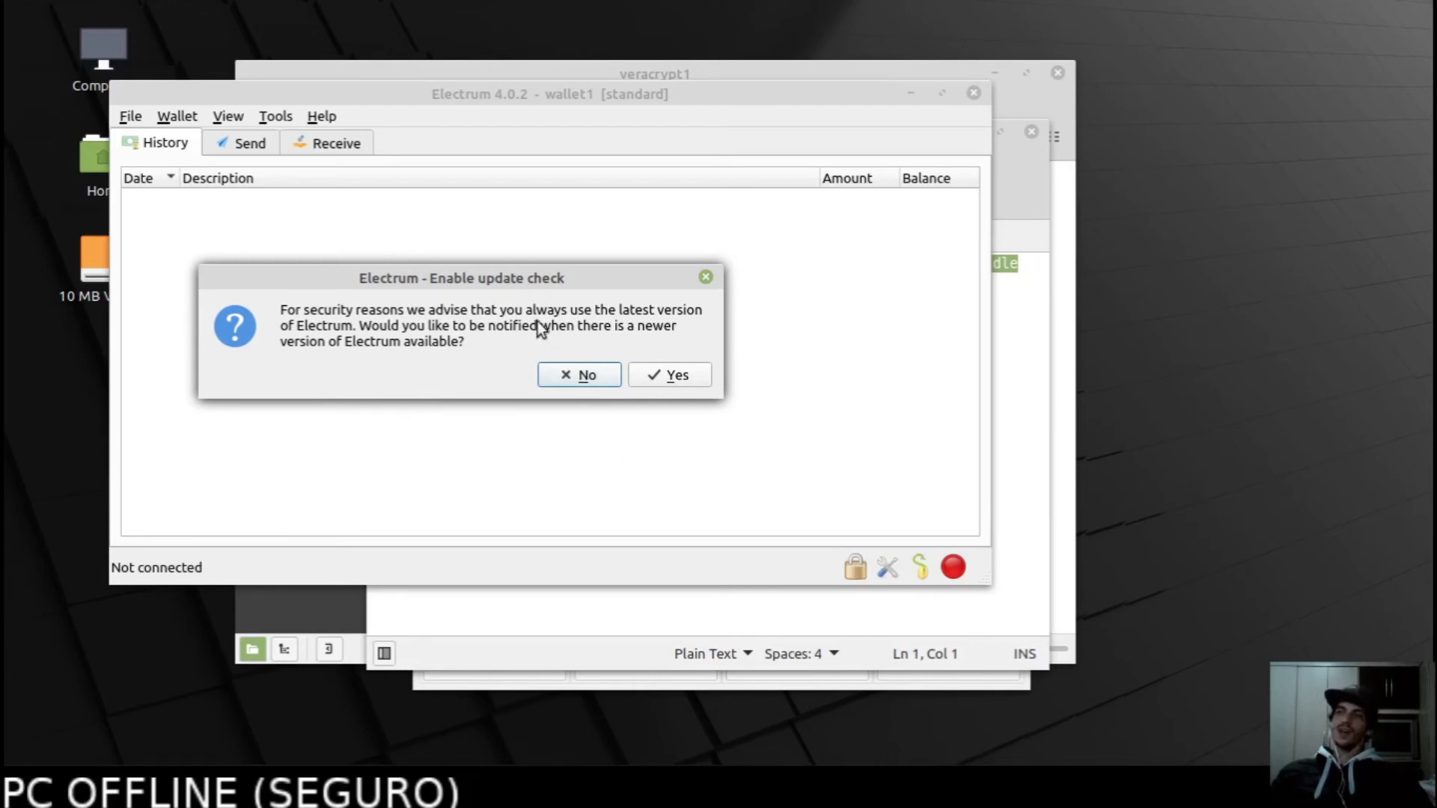
click(574, 377)
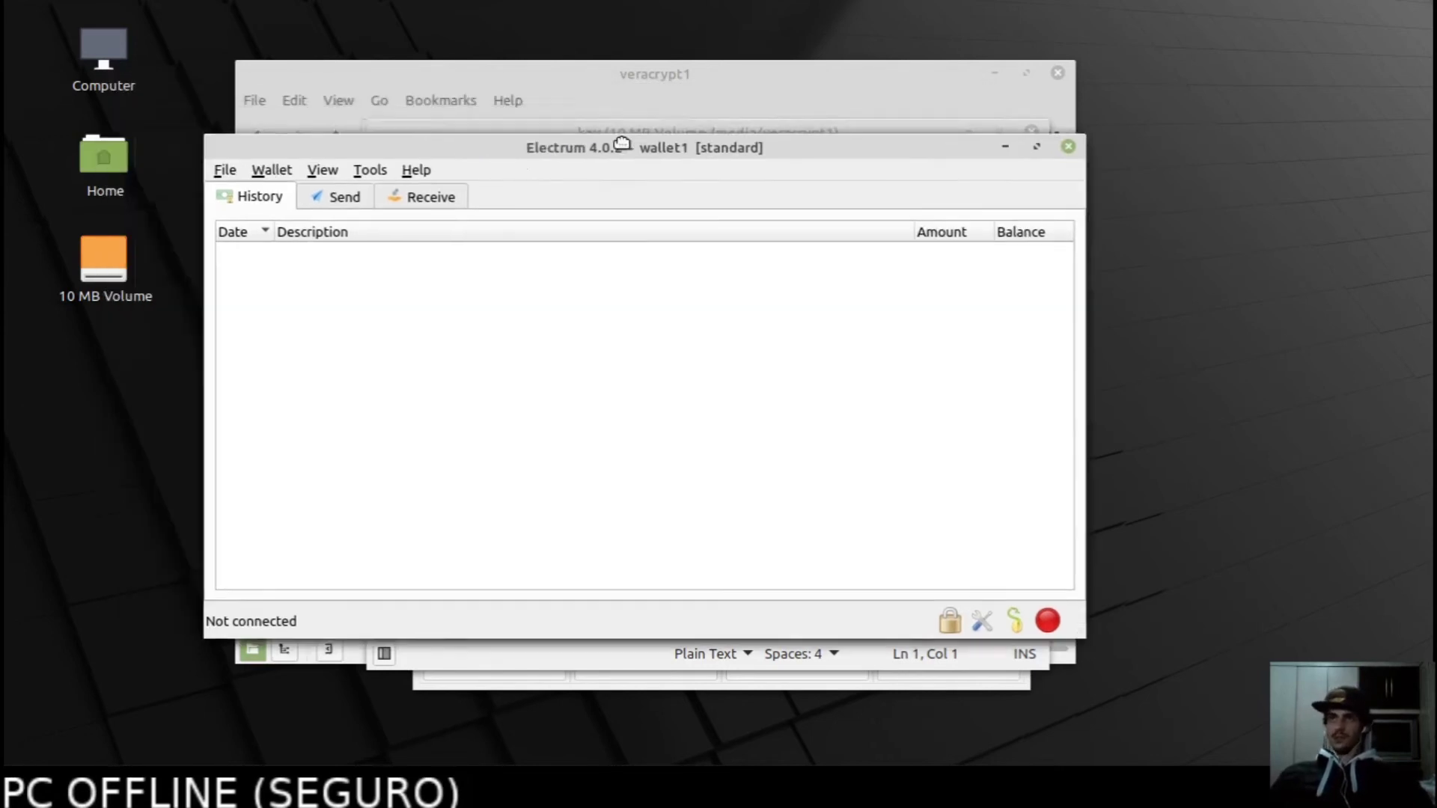
click(503, 186)
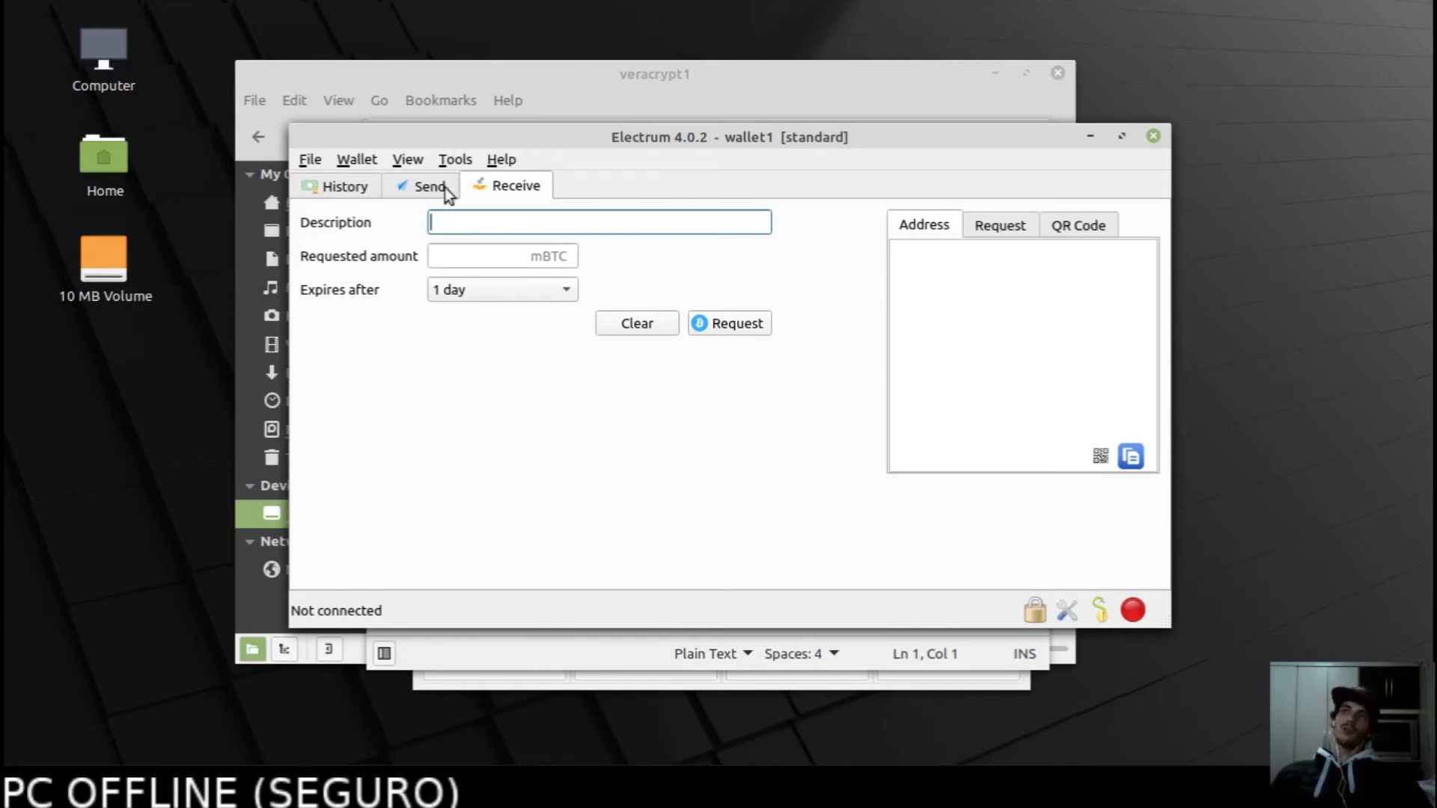
View wallet1's Wallet Information and select its Master Public Key.
click(404, 185)
click(349, 159)
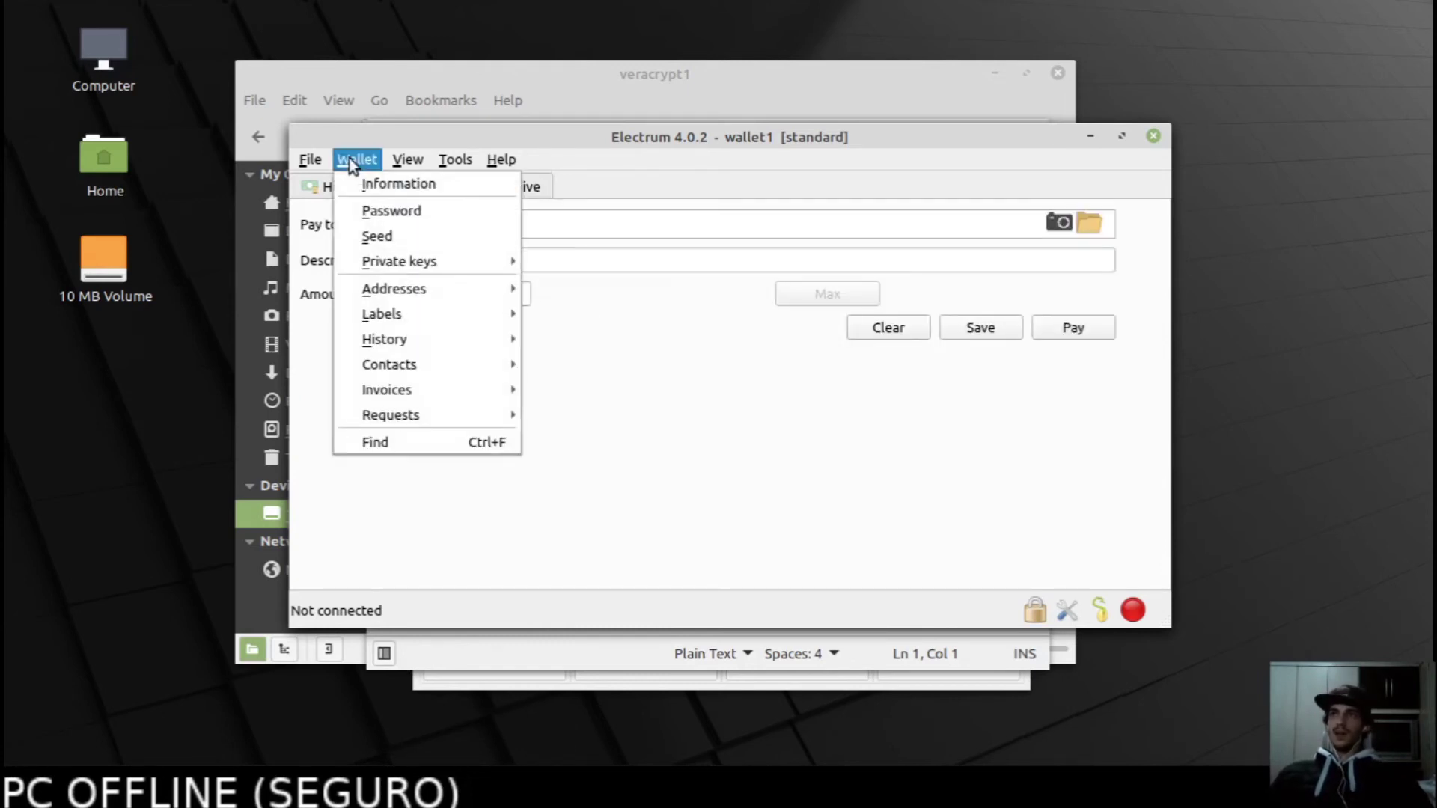
click(386, 187)
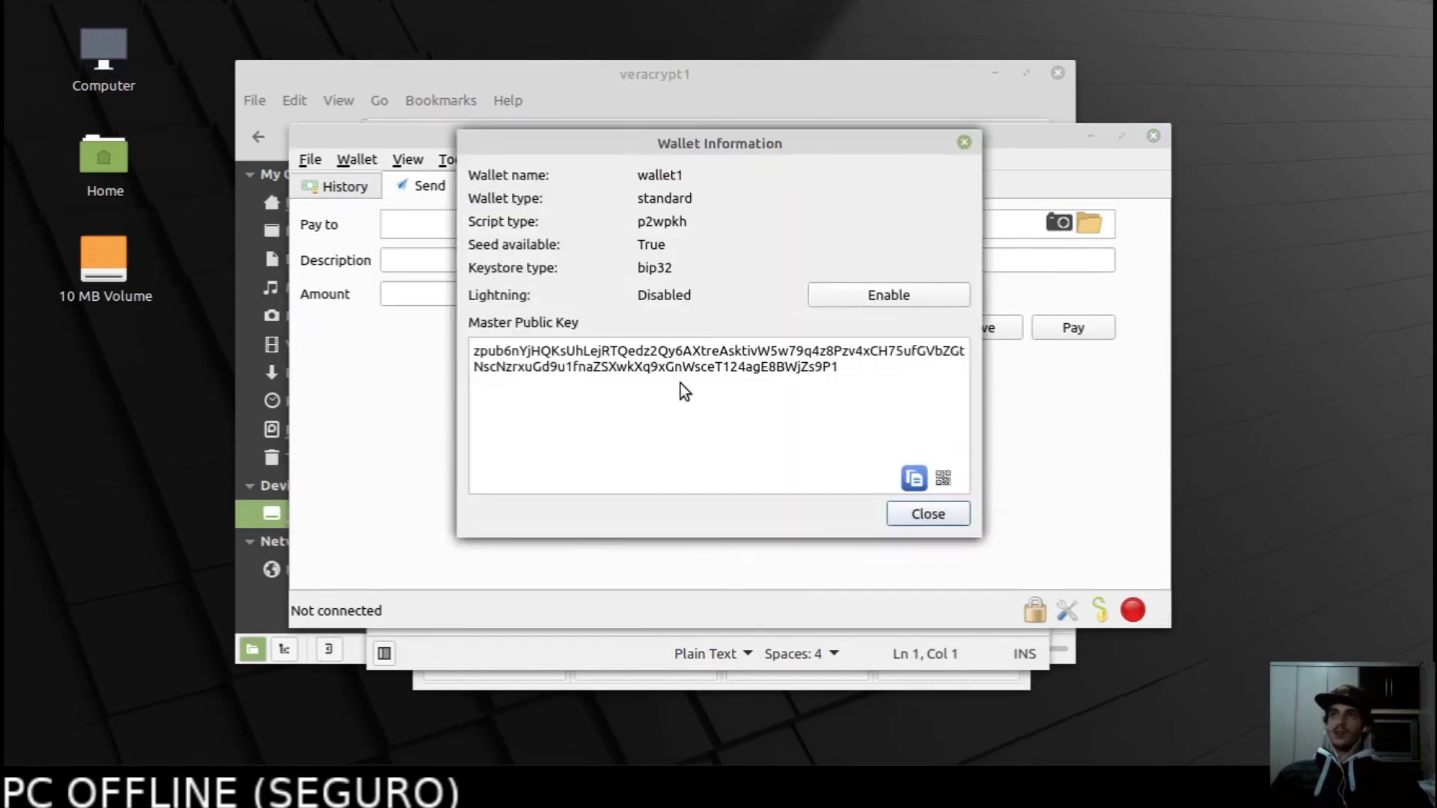
drag(835, 366, 483, 348)
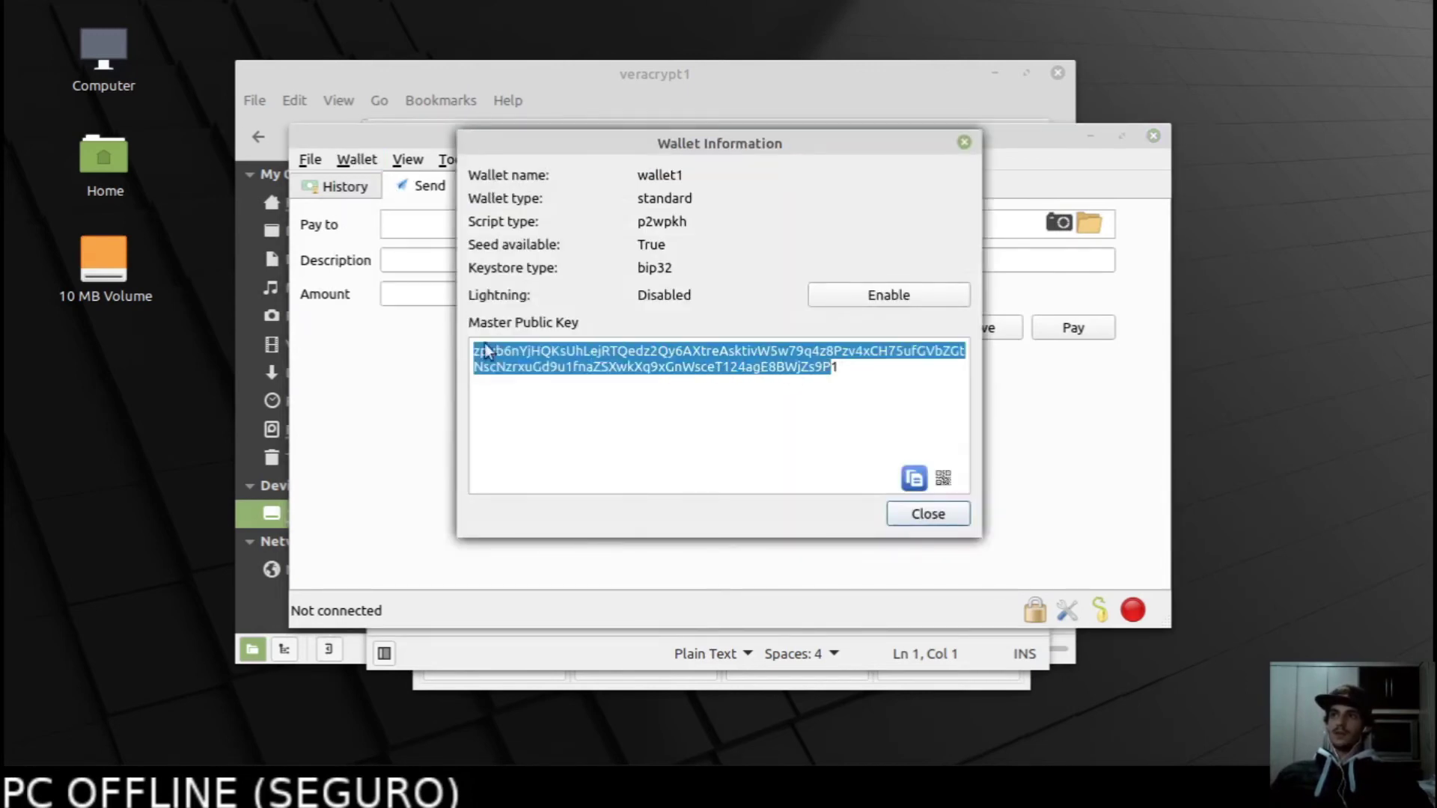
click(717, 432)
click(925, 515)
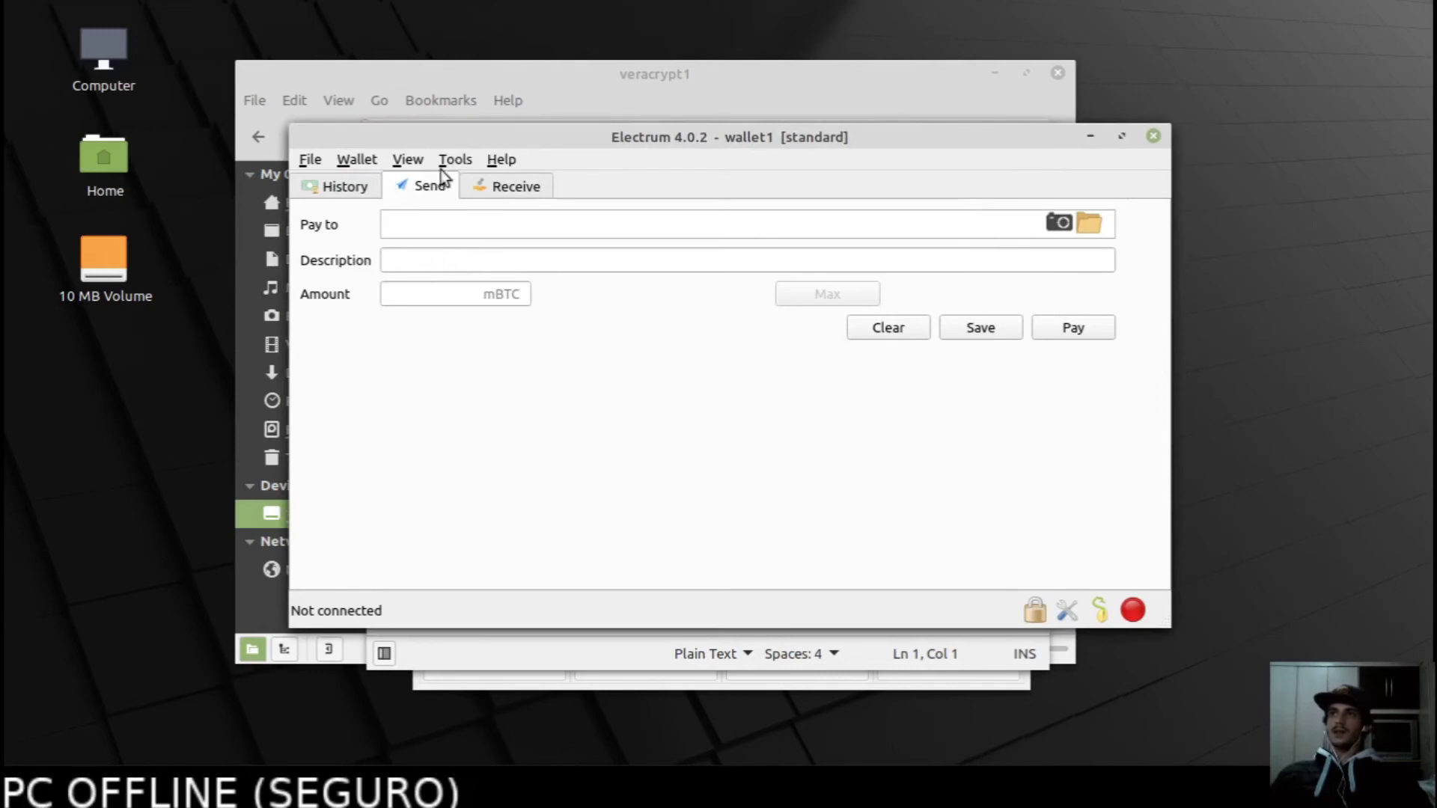
Show wallet1's empty History and bring the key file editor to the front.
drag(461, 154, 464, 220)
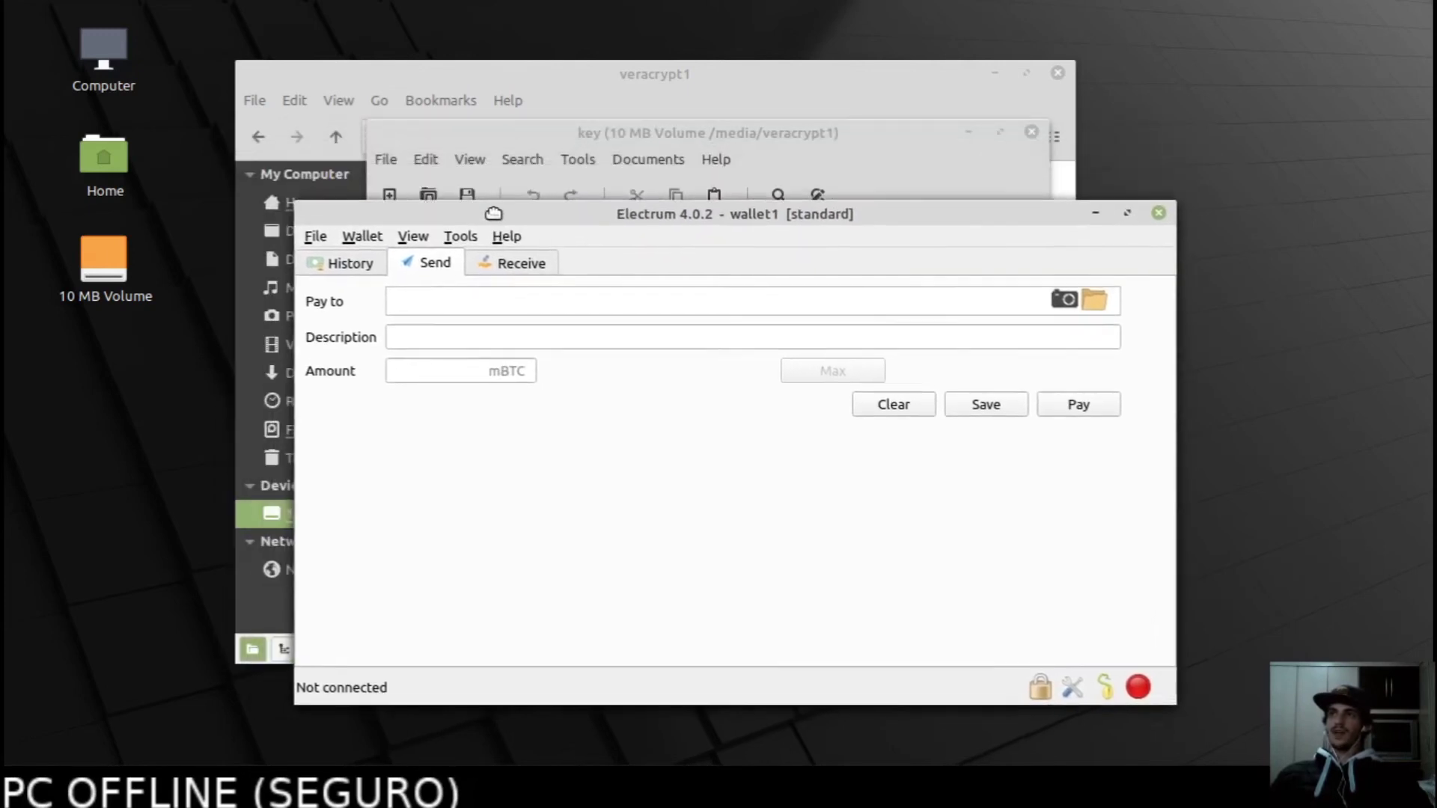
click(342, 255)
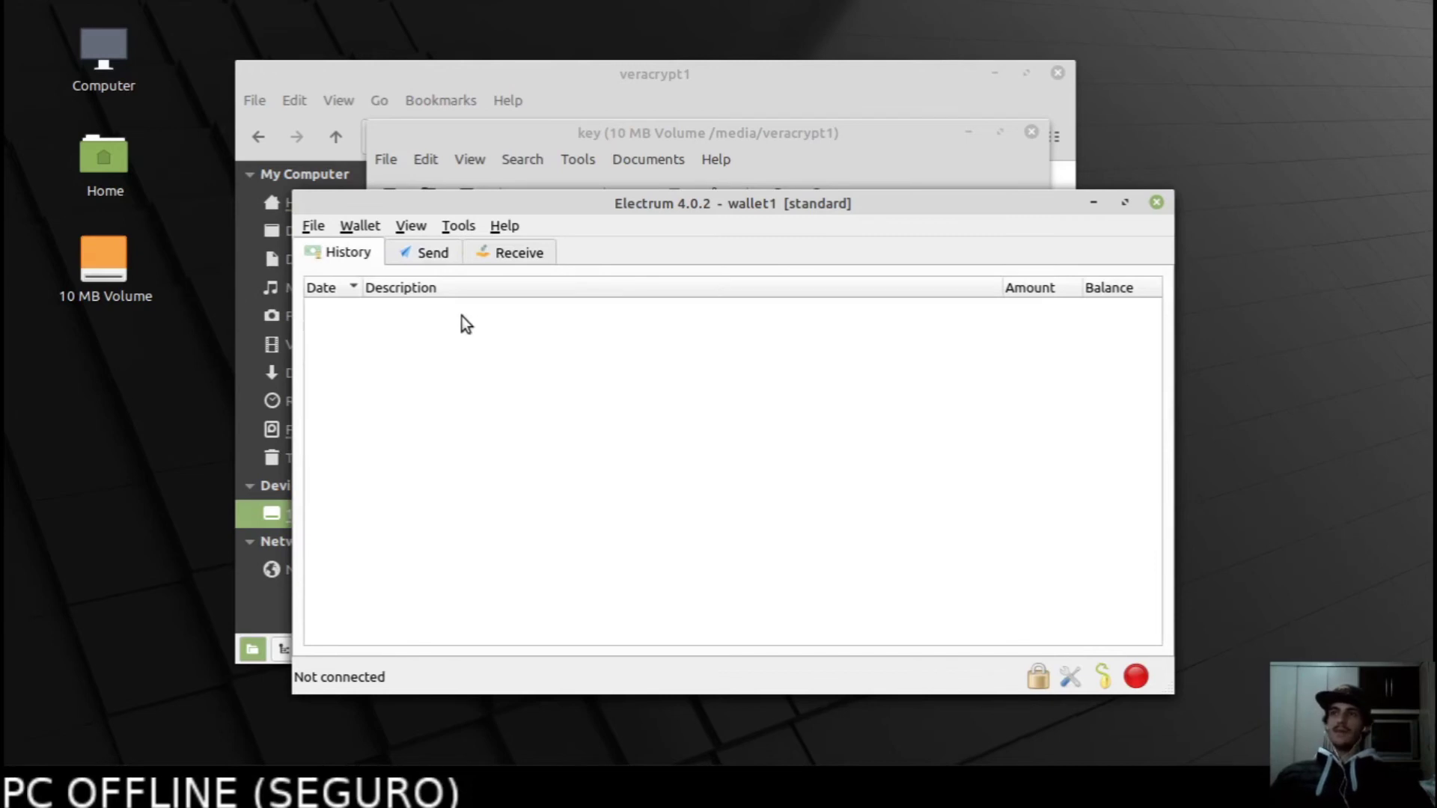
drag(605, 206, 813, 211)
click(419, 411)
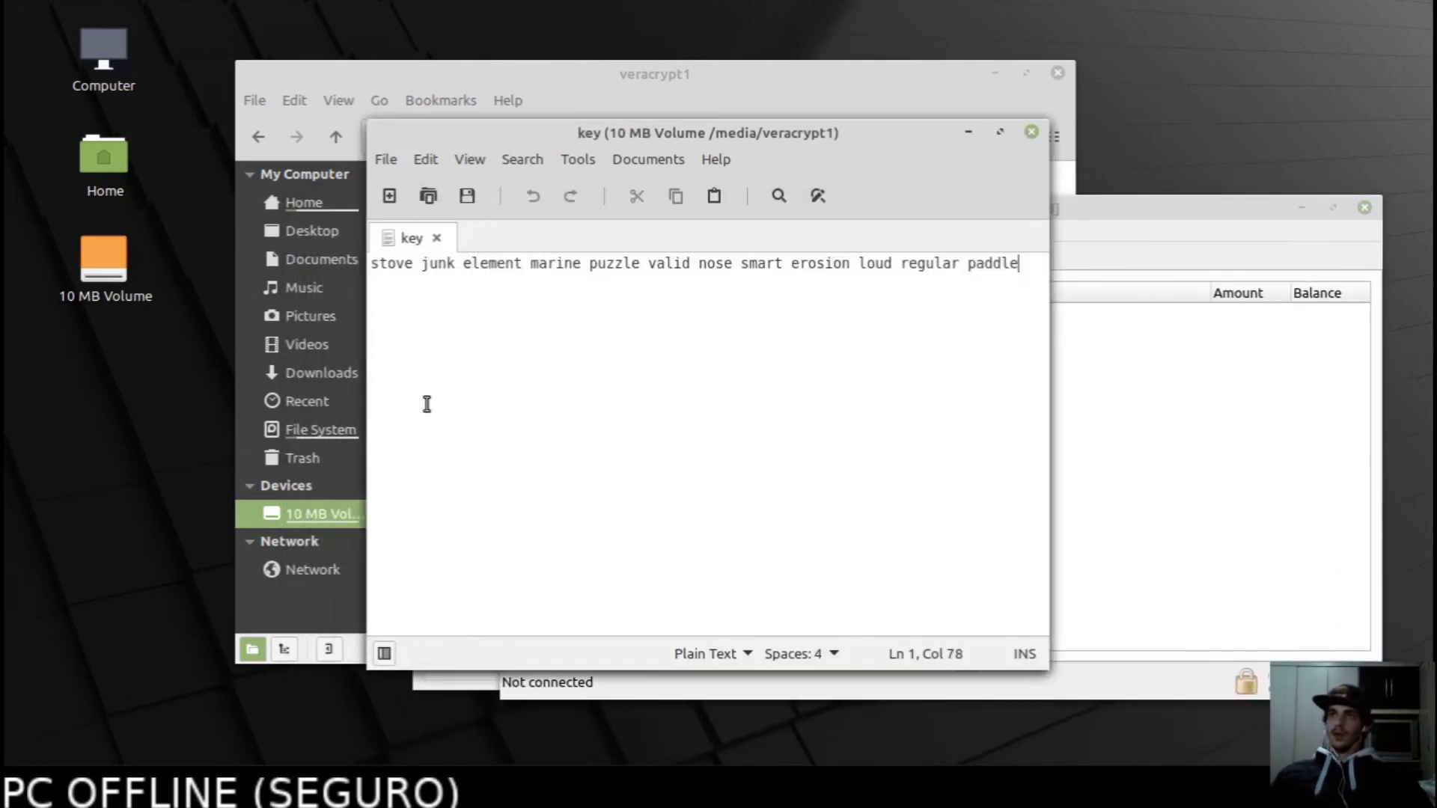
Move the key editor up-left and select the seed phrase line.
drag(824, 133, 528, 99)
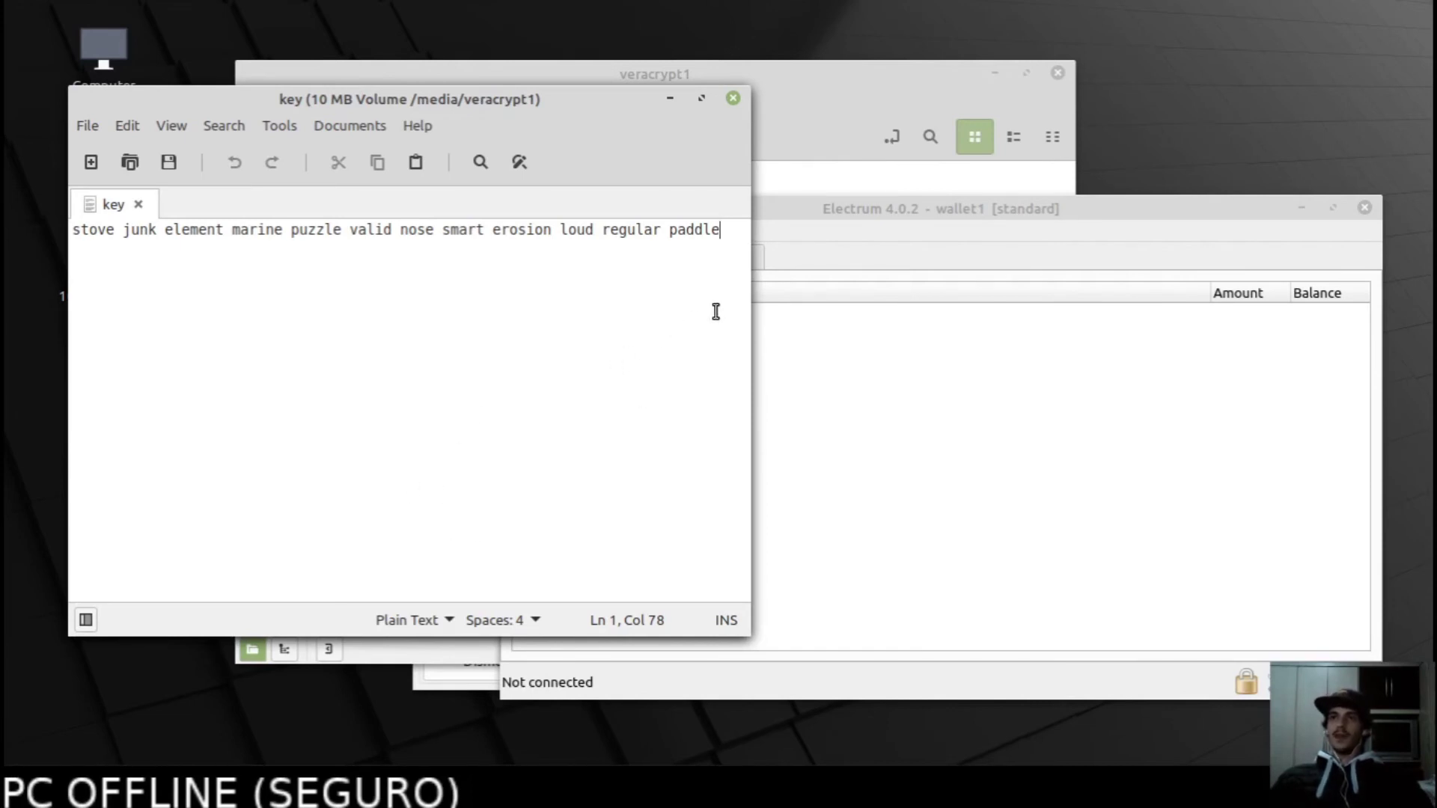
key(shift+Left)
key(Right)
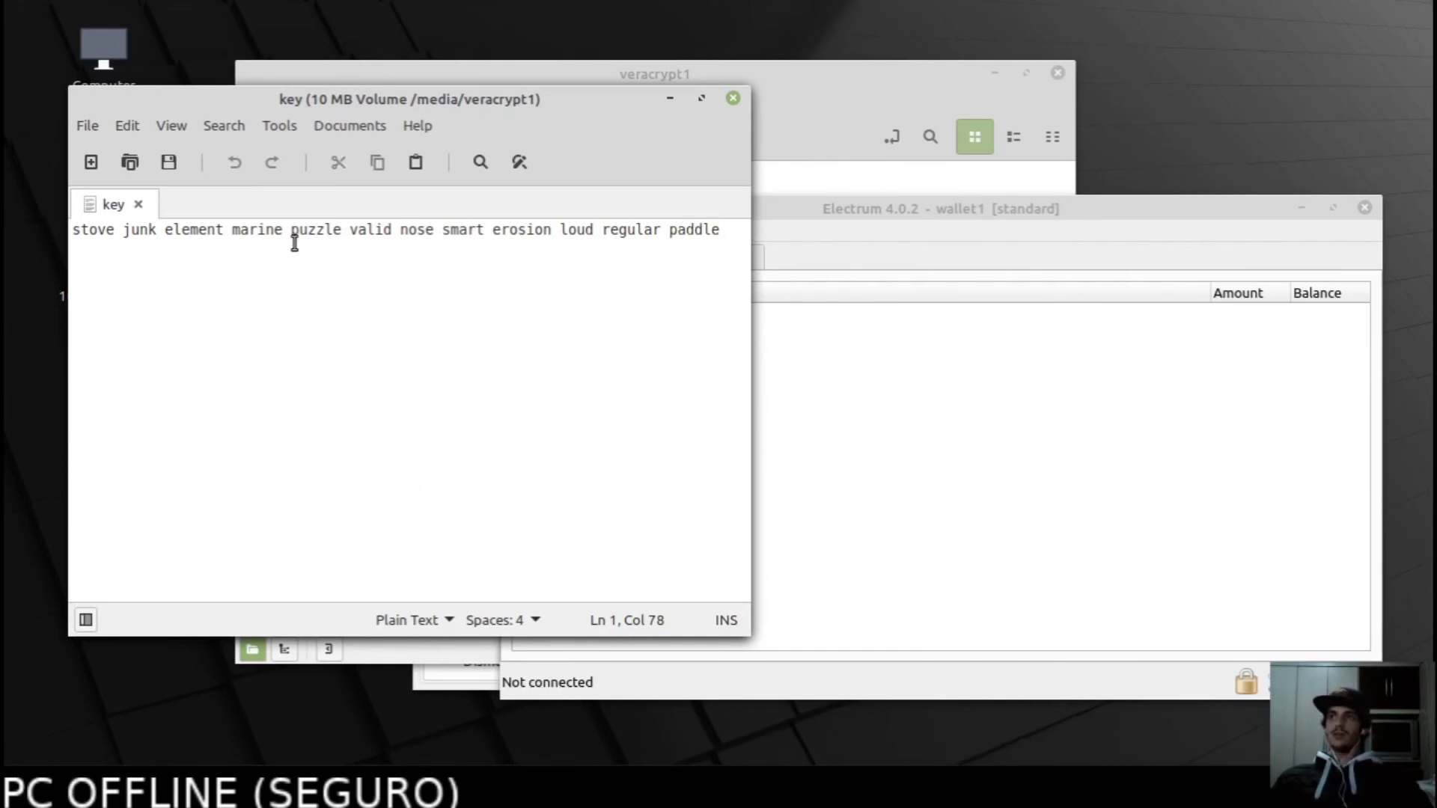
shift+click(74, 229)
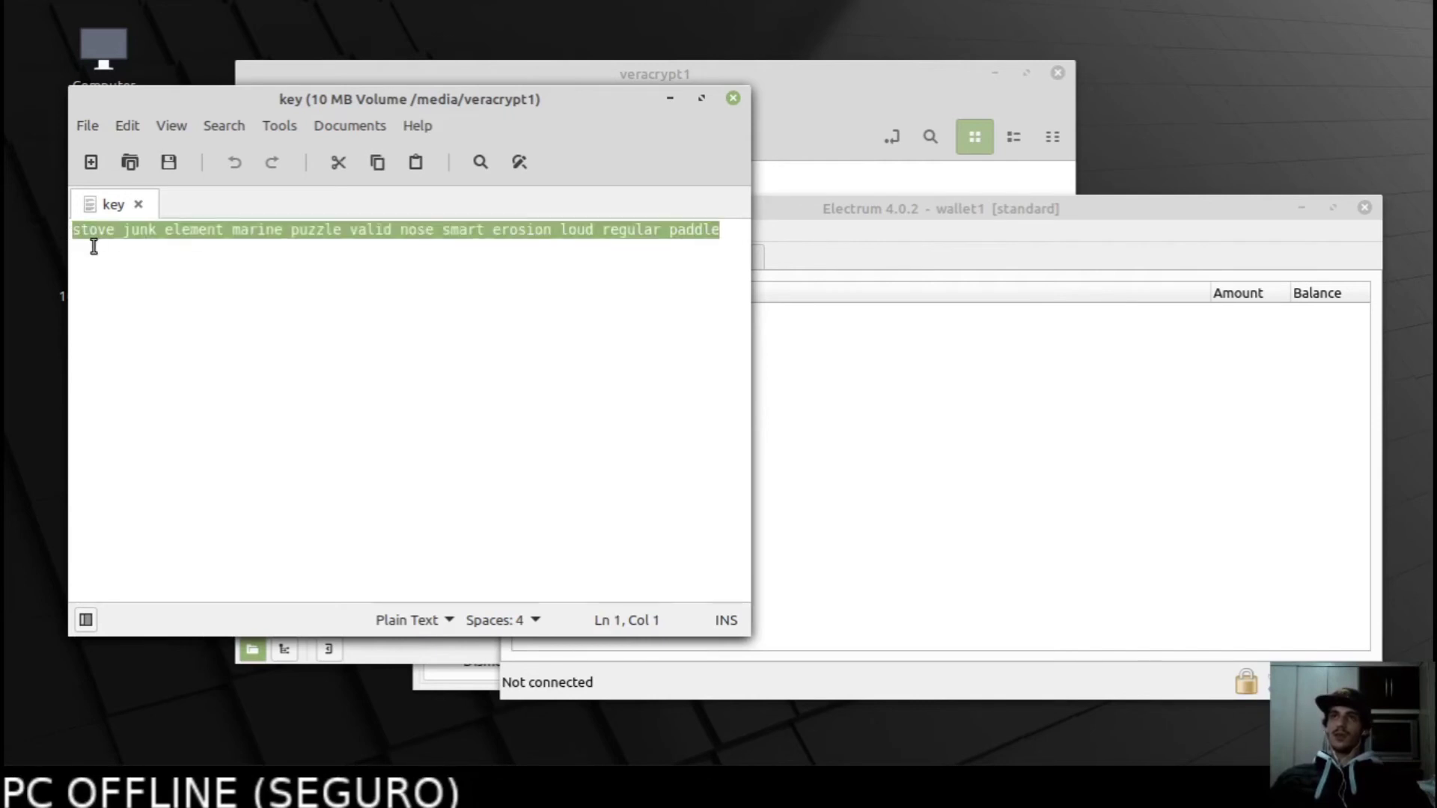
click(82, 229)
mouse_move(75, 229)
mouse_down()
mouse_move(654, 237)
mouse_move(731, 225)
mouse_move(729, 272)
mouse_move(320, 218)
mouse_move(64, 229)
mouse_up()
click(719, 310)
Reselect the entire seed phrase in Xed while alternating with the Electrum window.
click(874, 366)
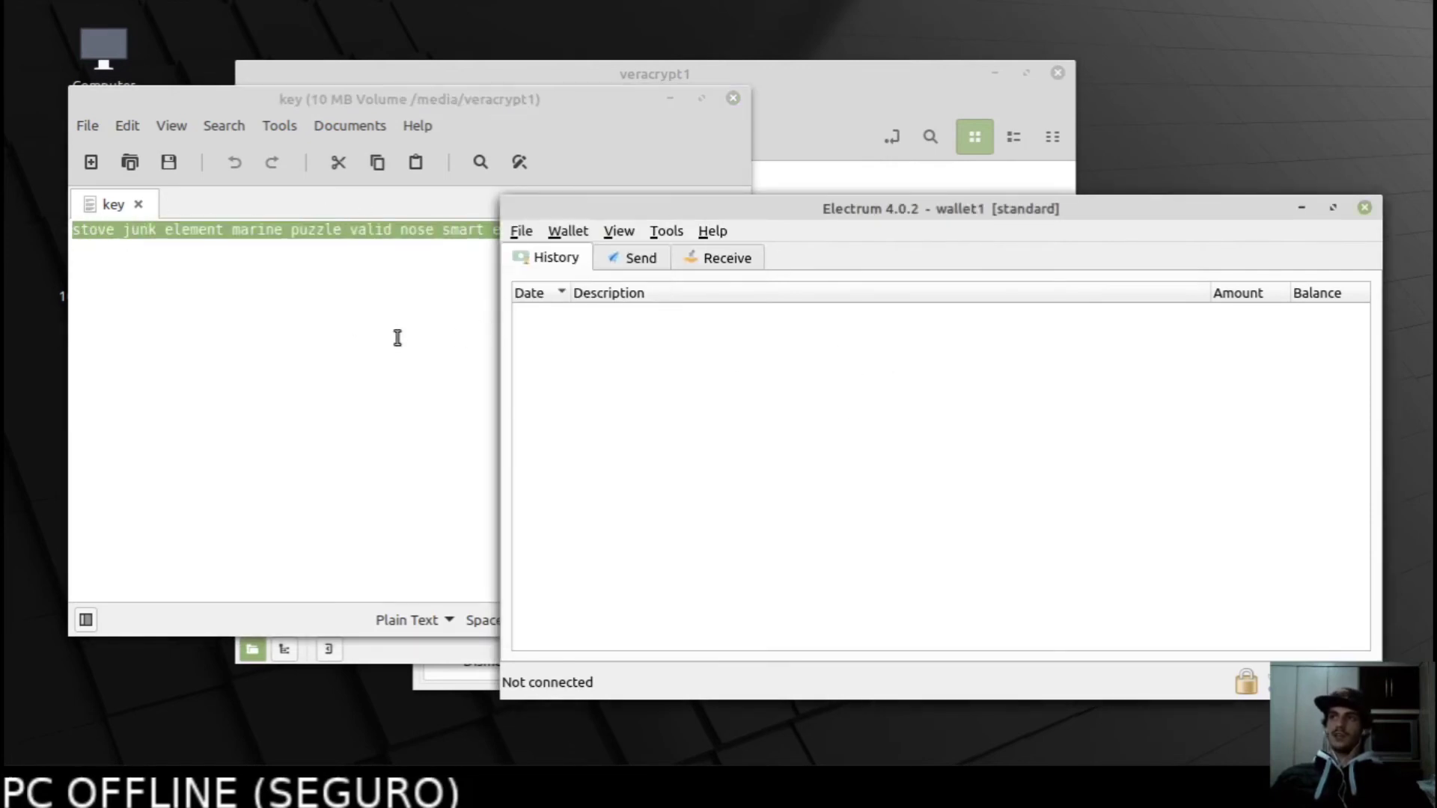
click(318, 348)
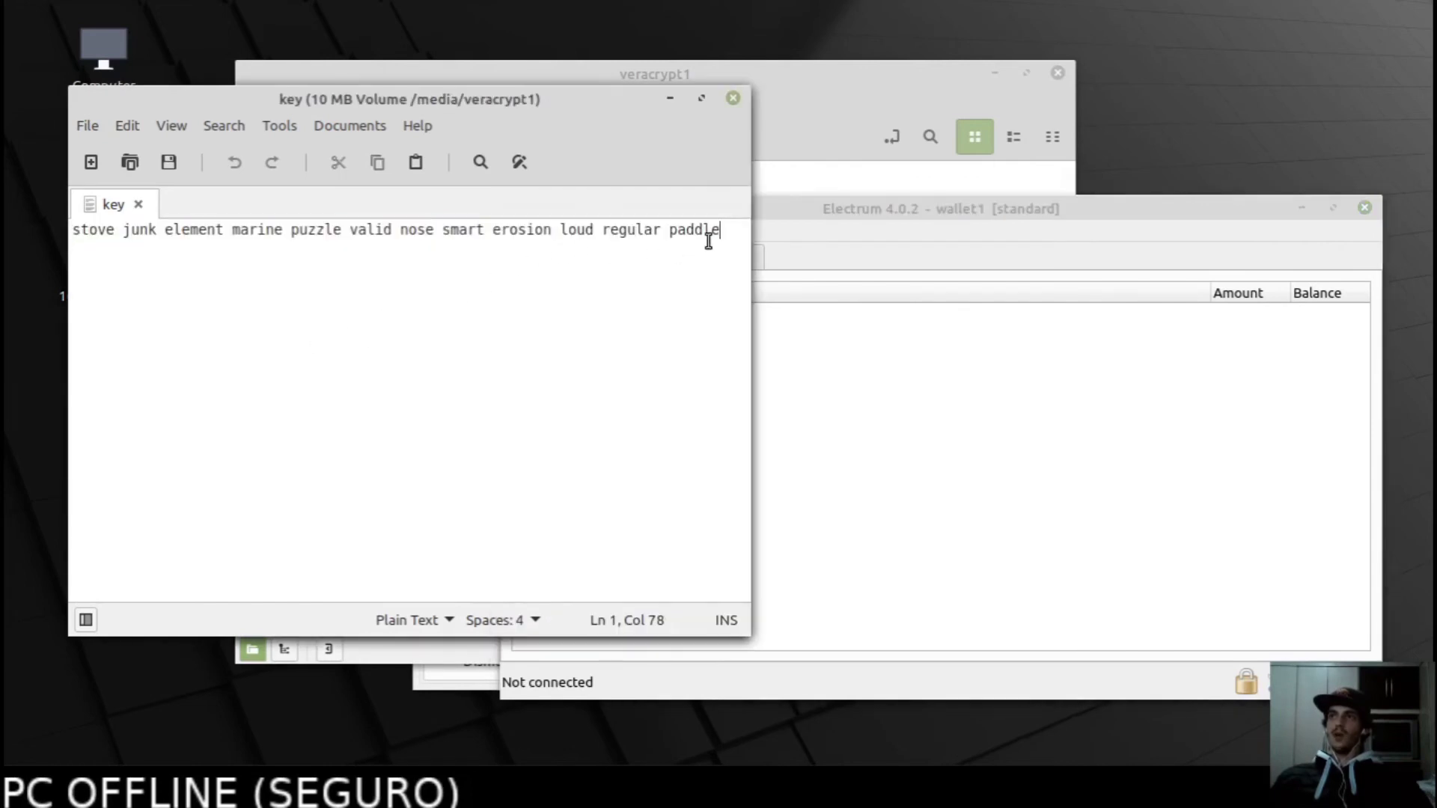
drag(723, 230, 3, 230)
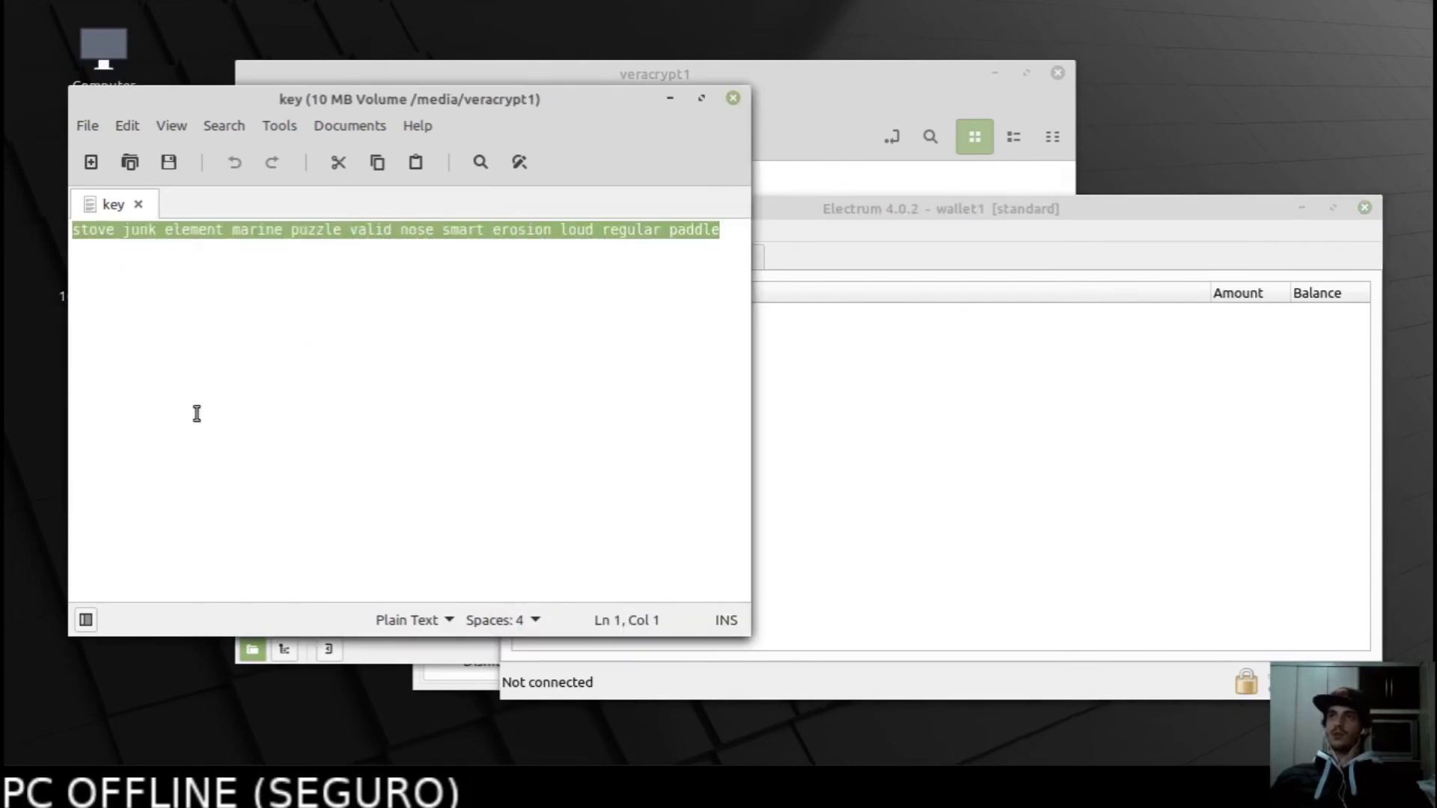
click(919, 440)
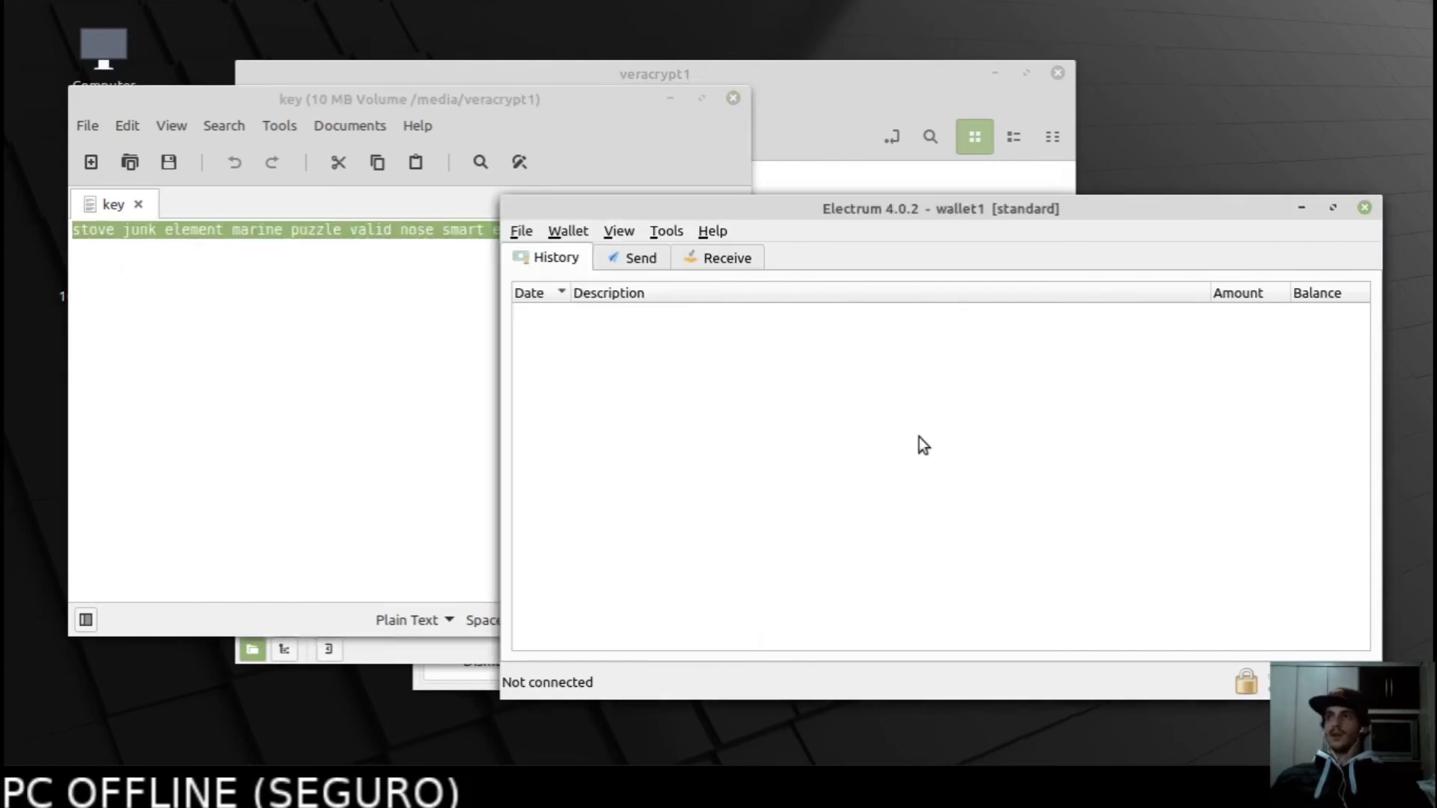
click(464, 368)
drag(725, 231, 64, 230)
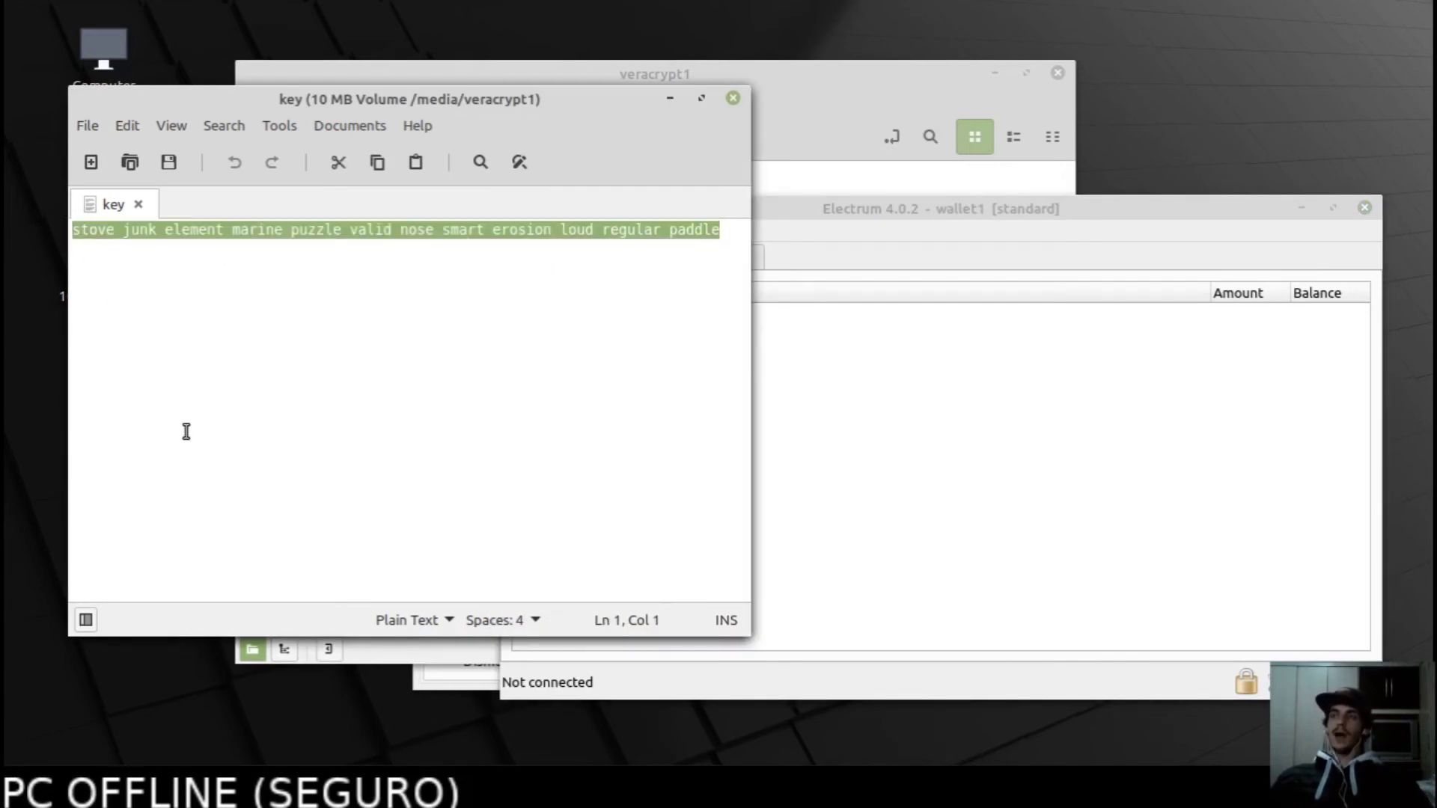
click(873, 463)
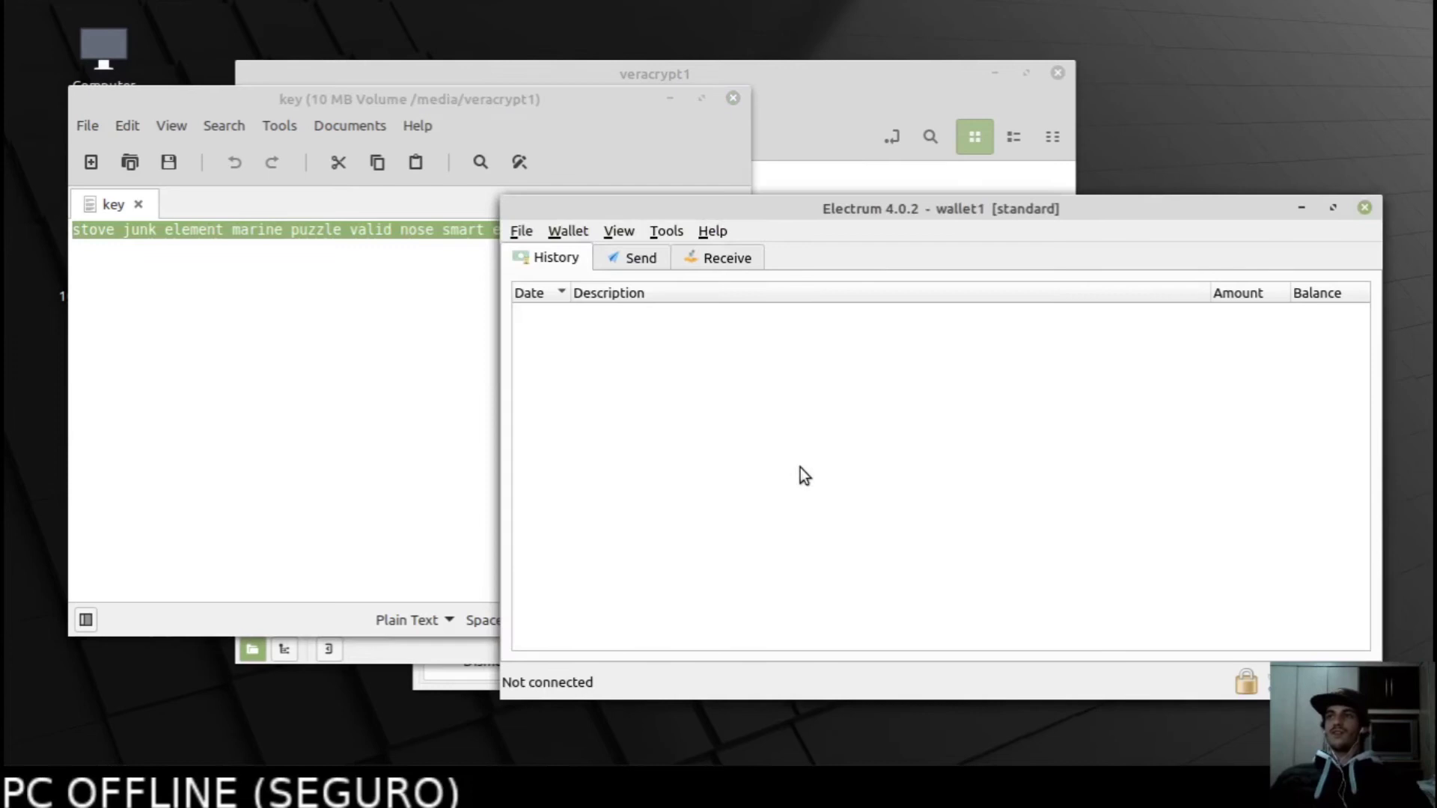
click(428, 451)
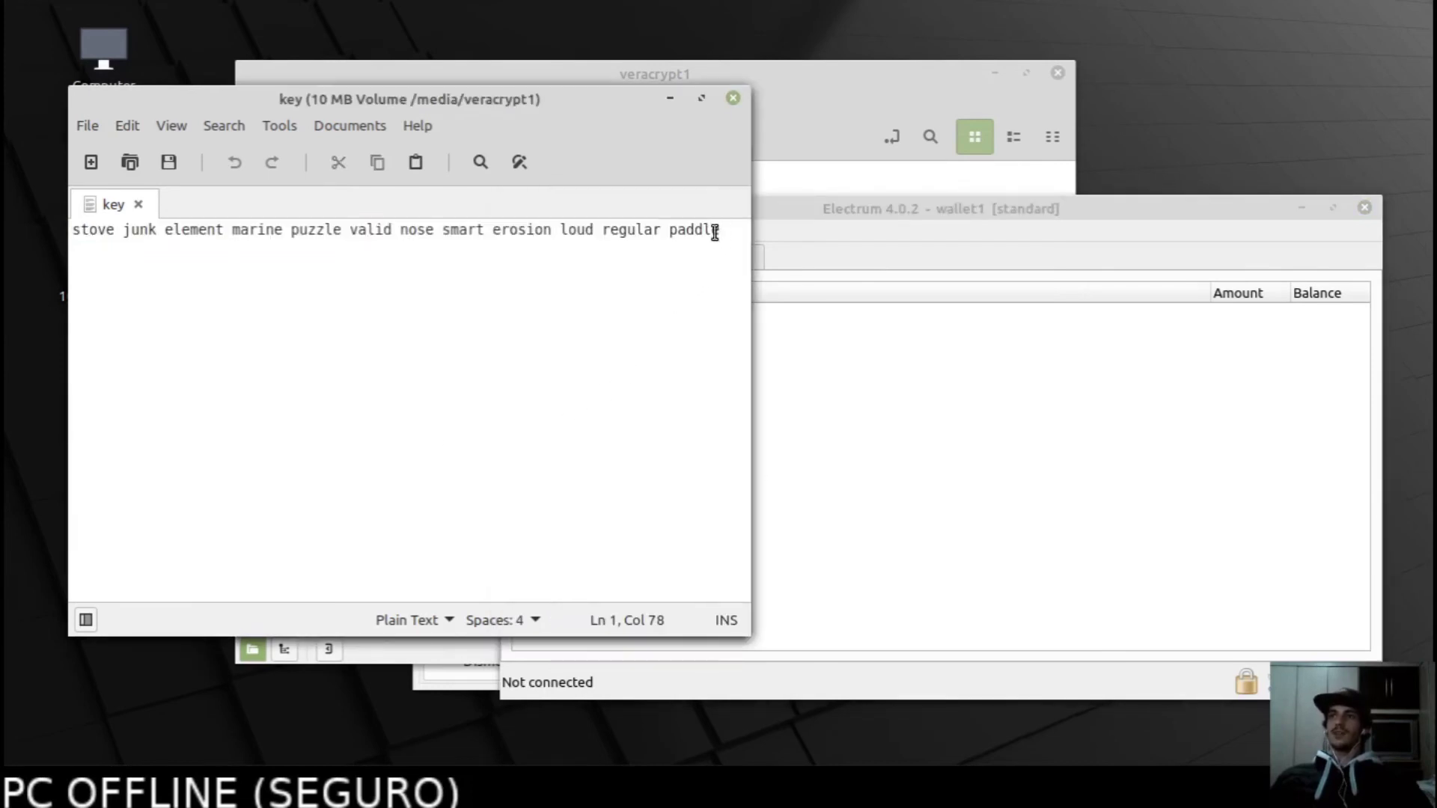
drag(721, 230, 52, 227)
Bring Electrum's wallet1 window in front and open its File menu.
click(831, 473)
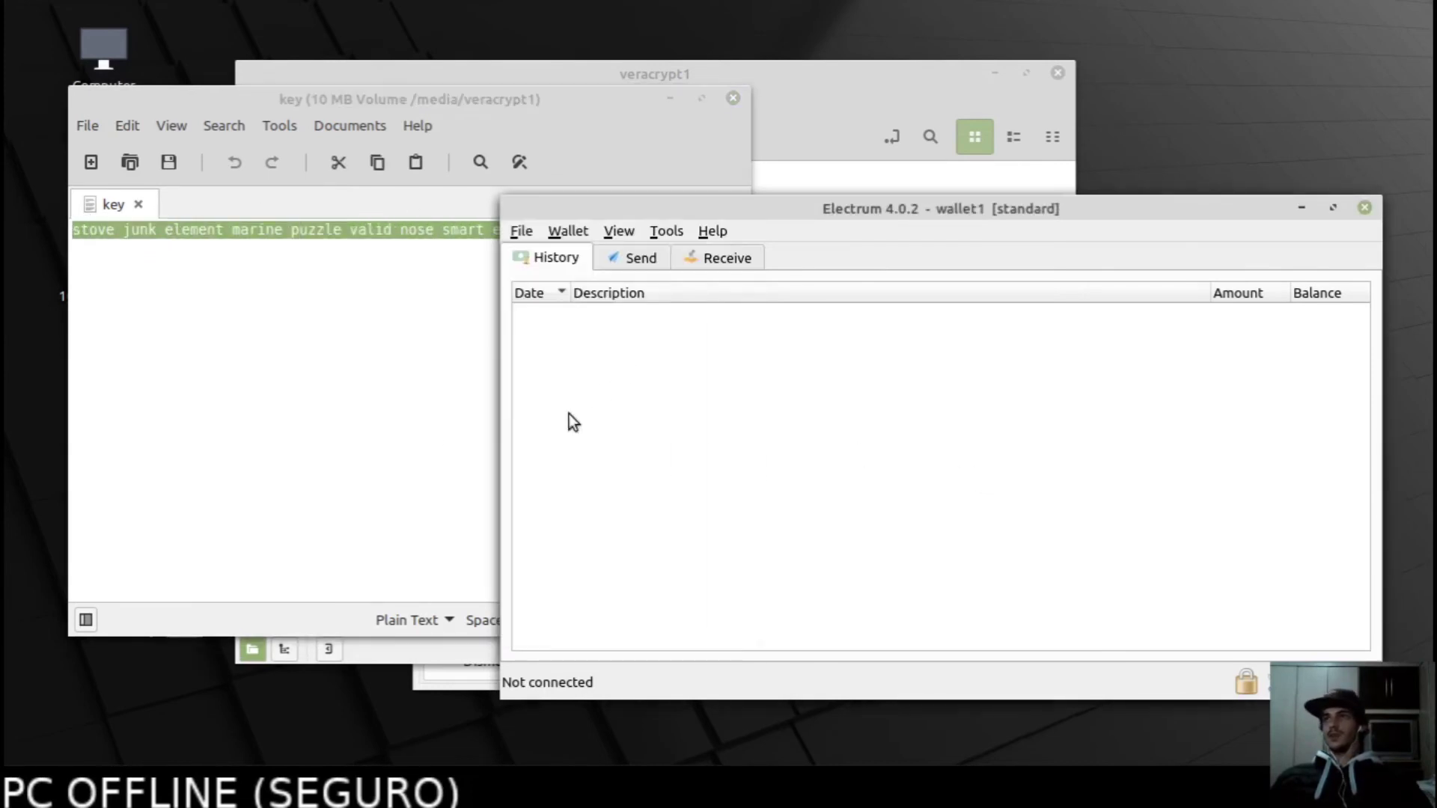
click(321, 394)
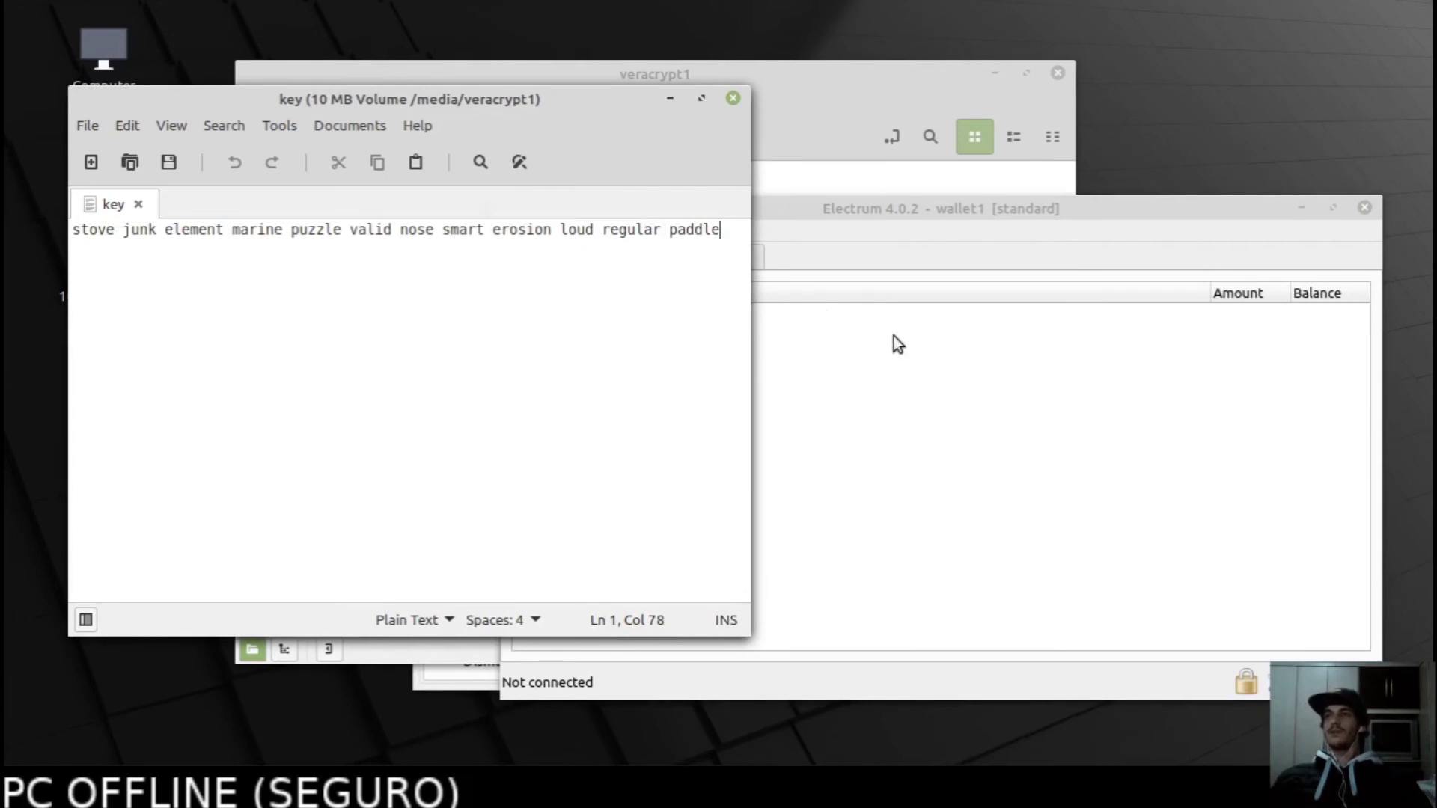
click(870, 353)
click(522, 231)
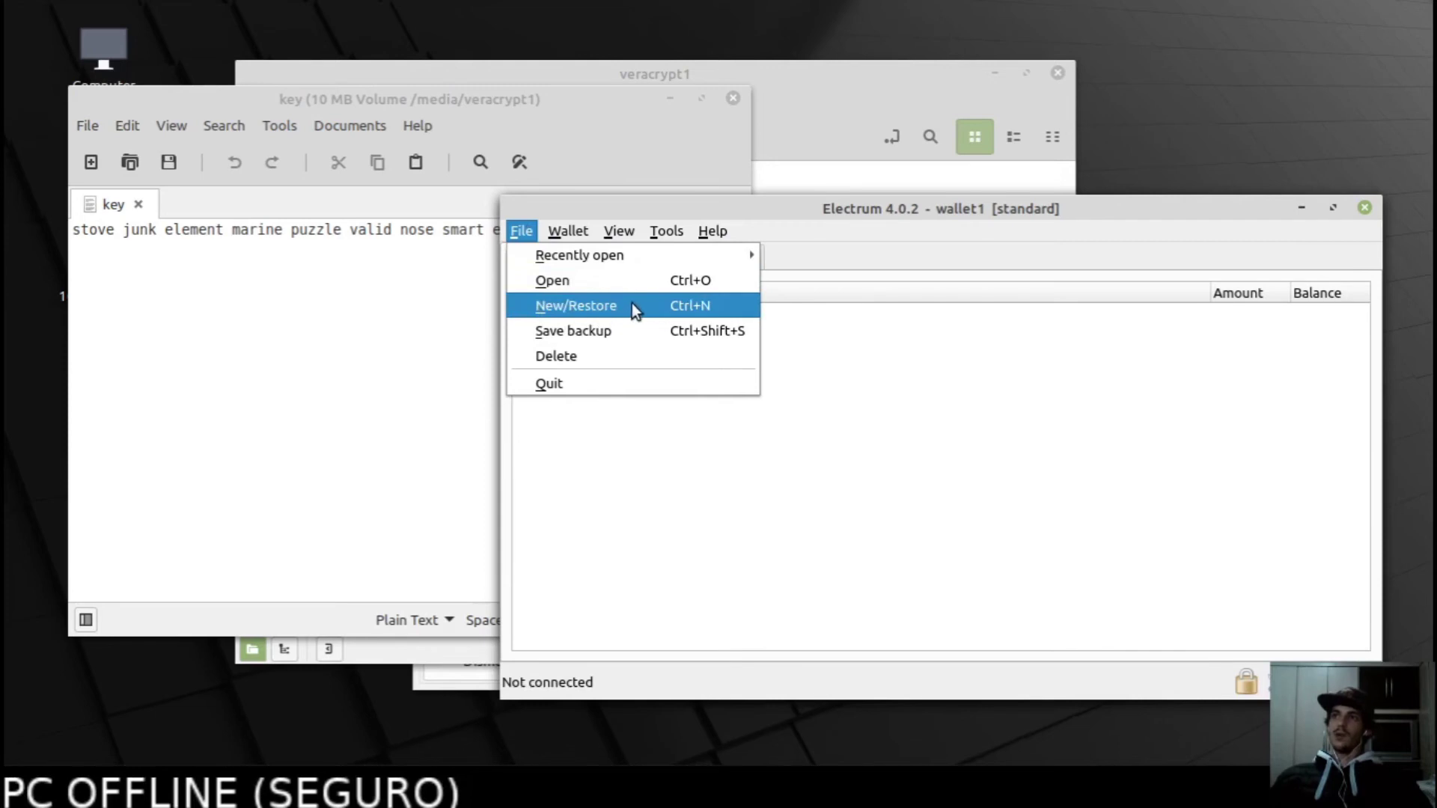
Start a new standard wallet named wallet2 that restores from an existing seed.
click(538, 305)
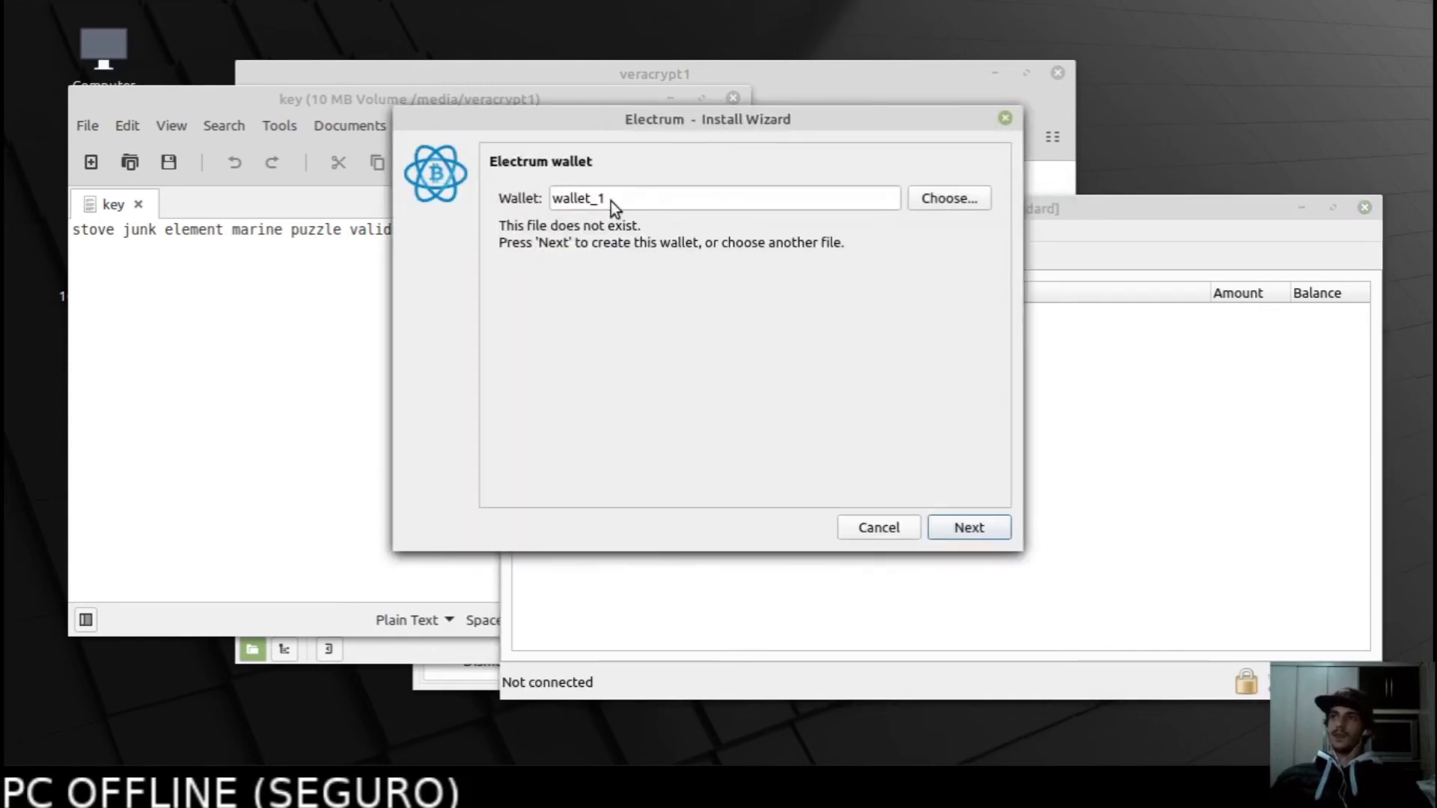
click(632, 196)
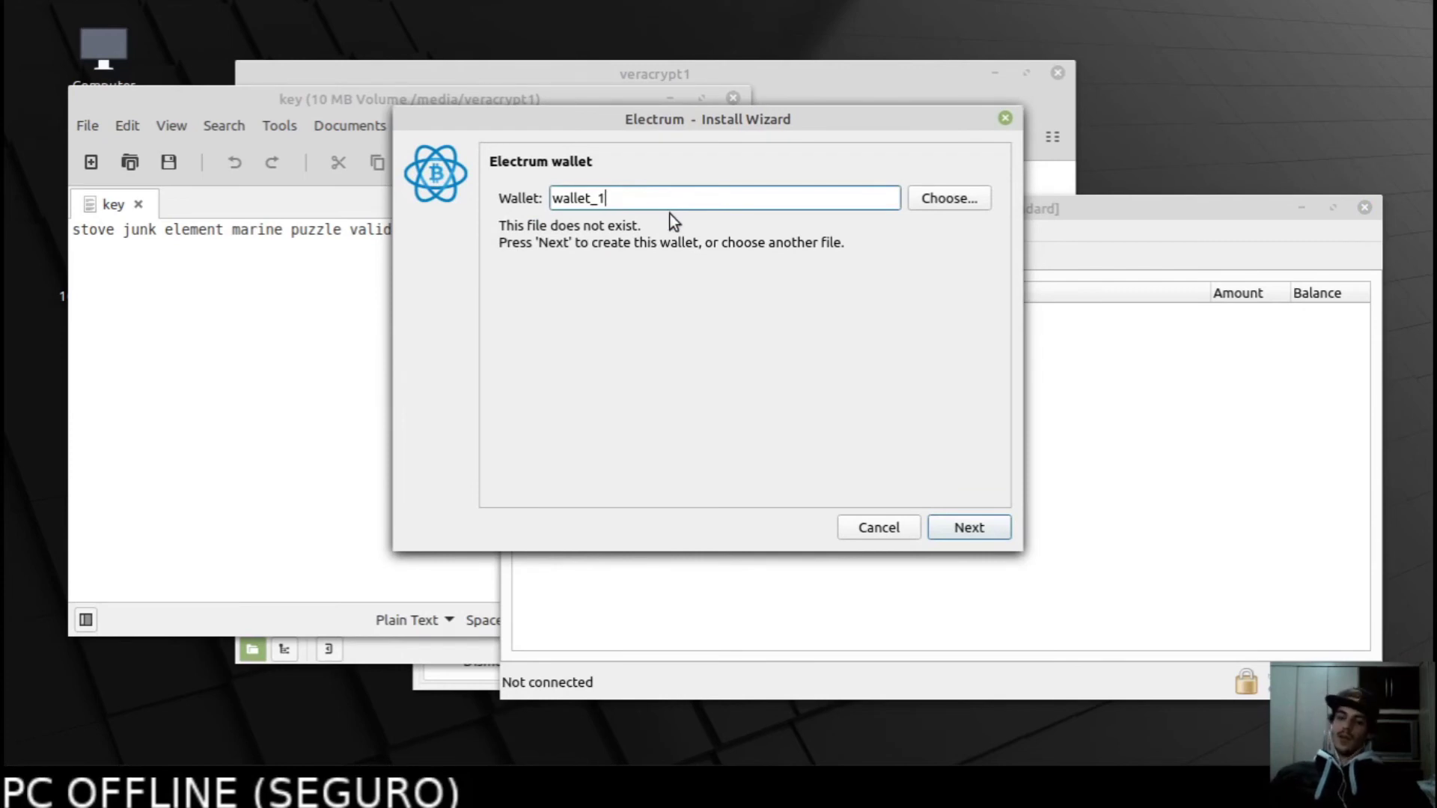
key(BackSpace)
key(BackSpace)
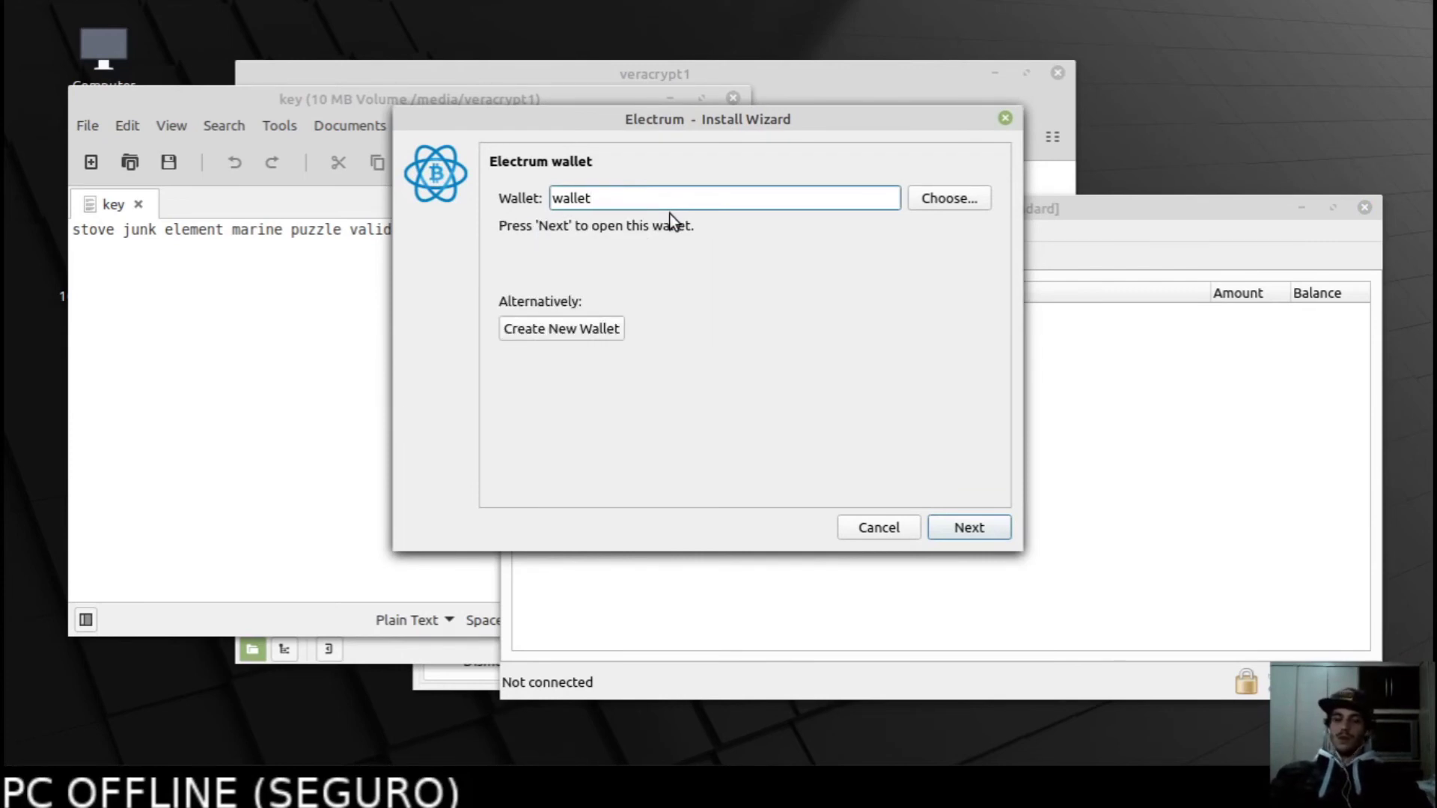
text(2)
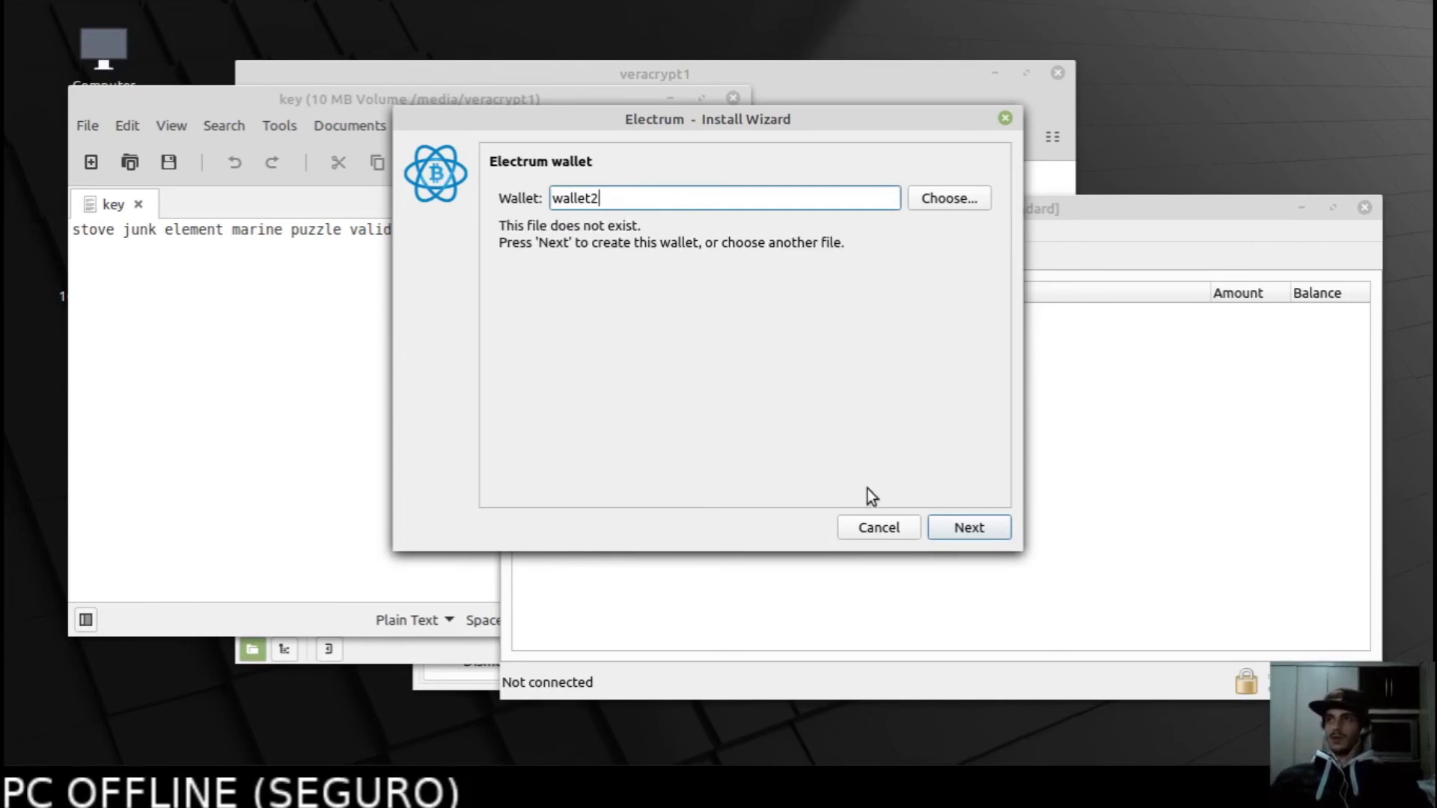
click(980, 529)
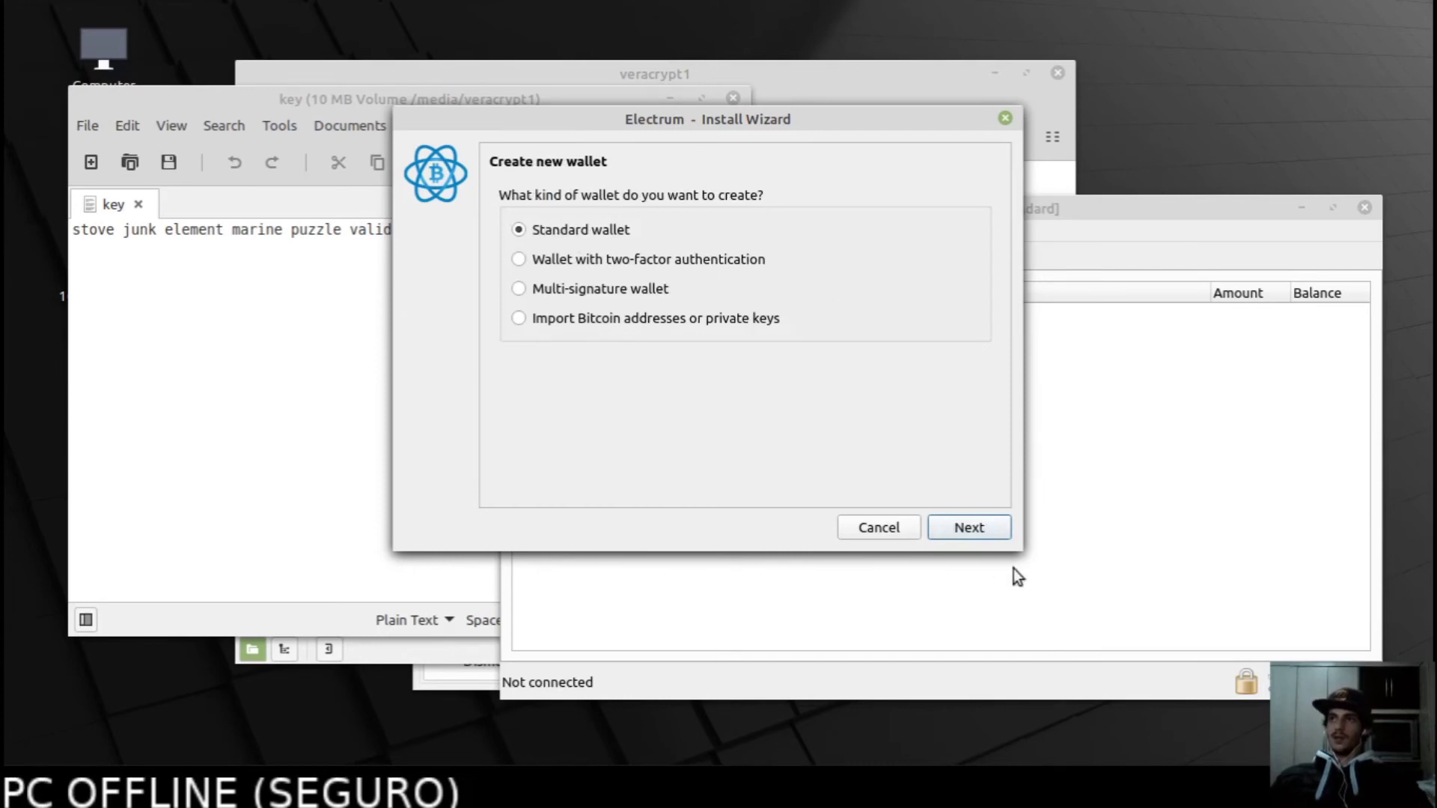
click(973, 530)
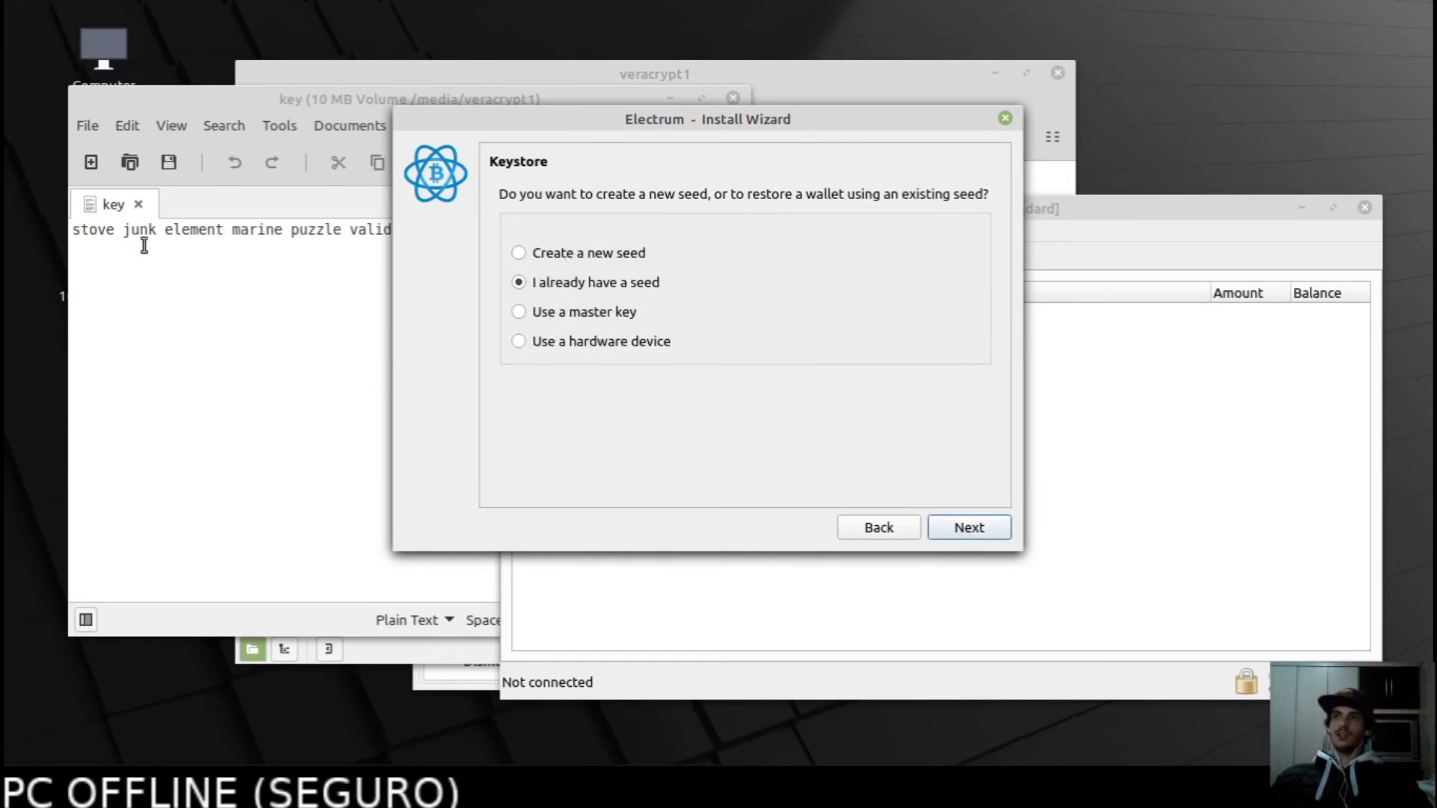
click(970, 528)
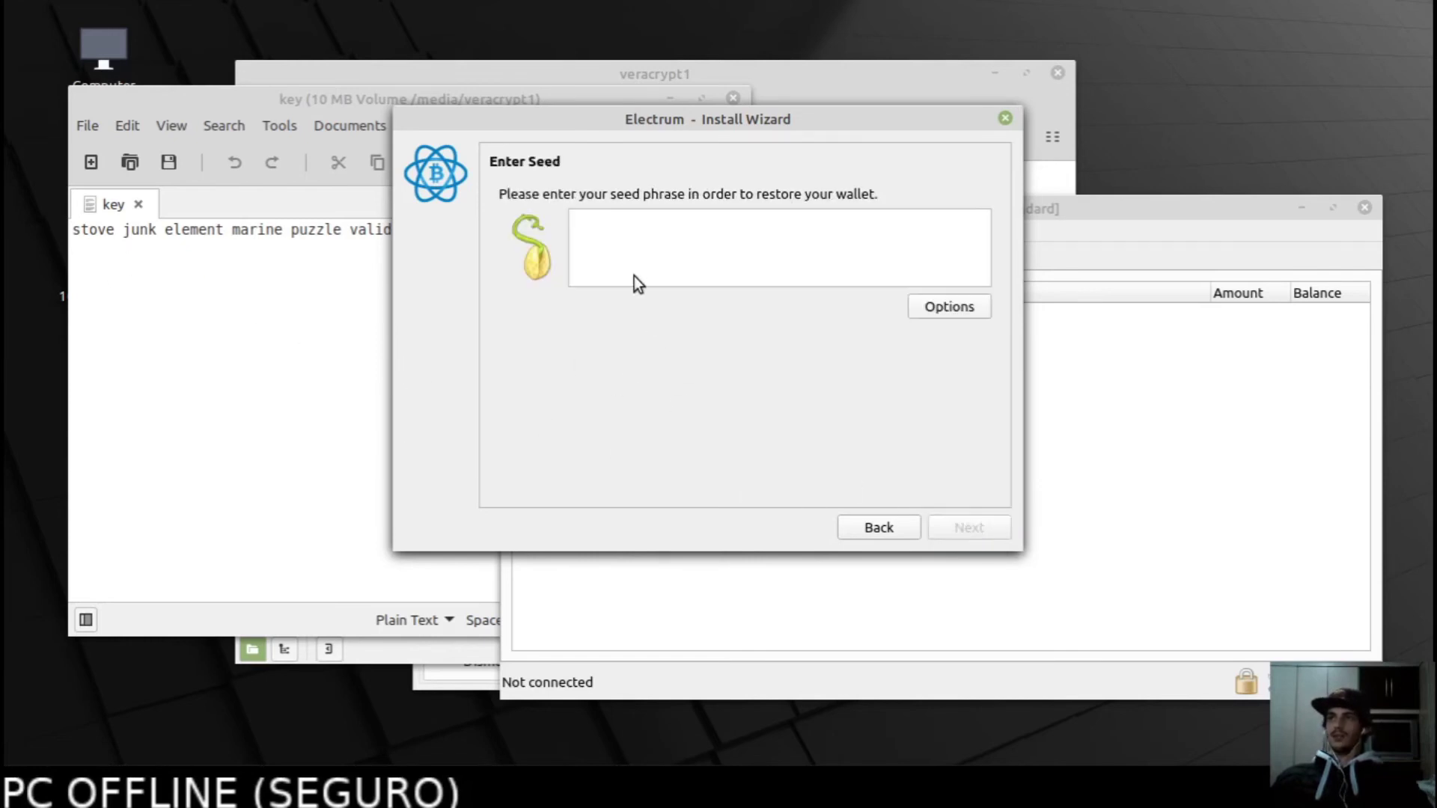
Paste the 12-word seed from the key file into the Enter Seed box, check it, and continue.
click(236, 281)
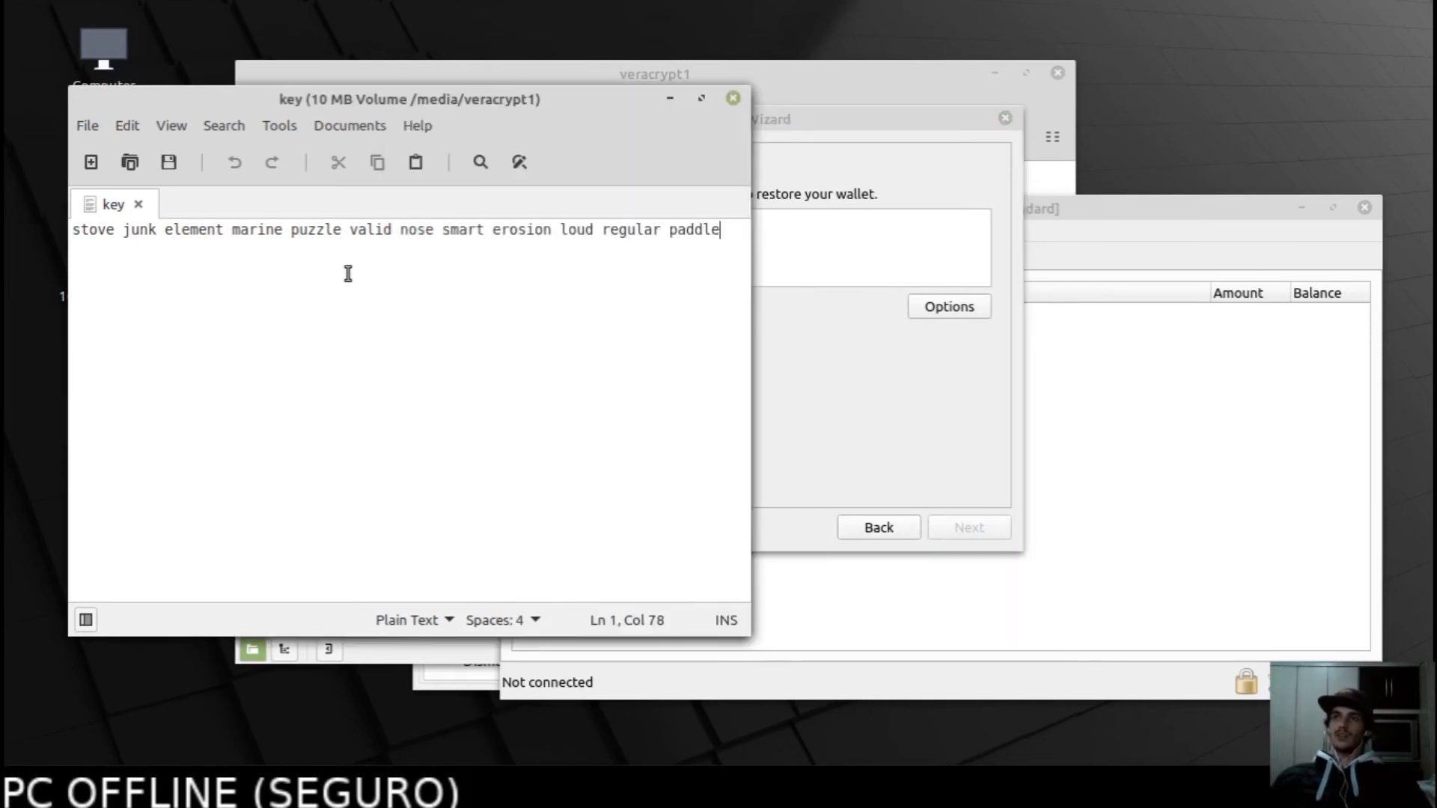
key(ctrl+a)
key(ctrl+c)
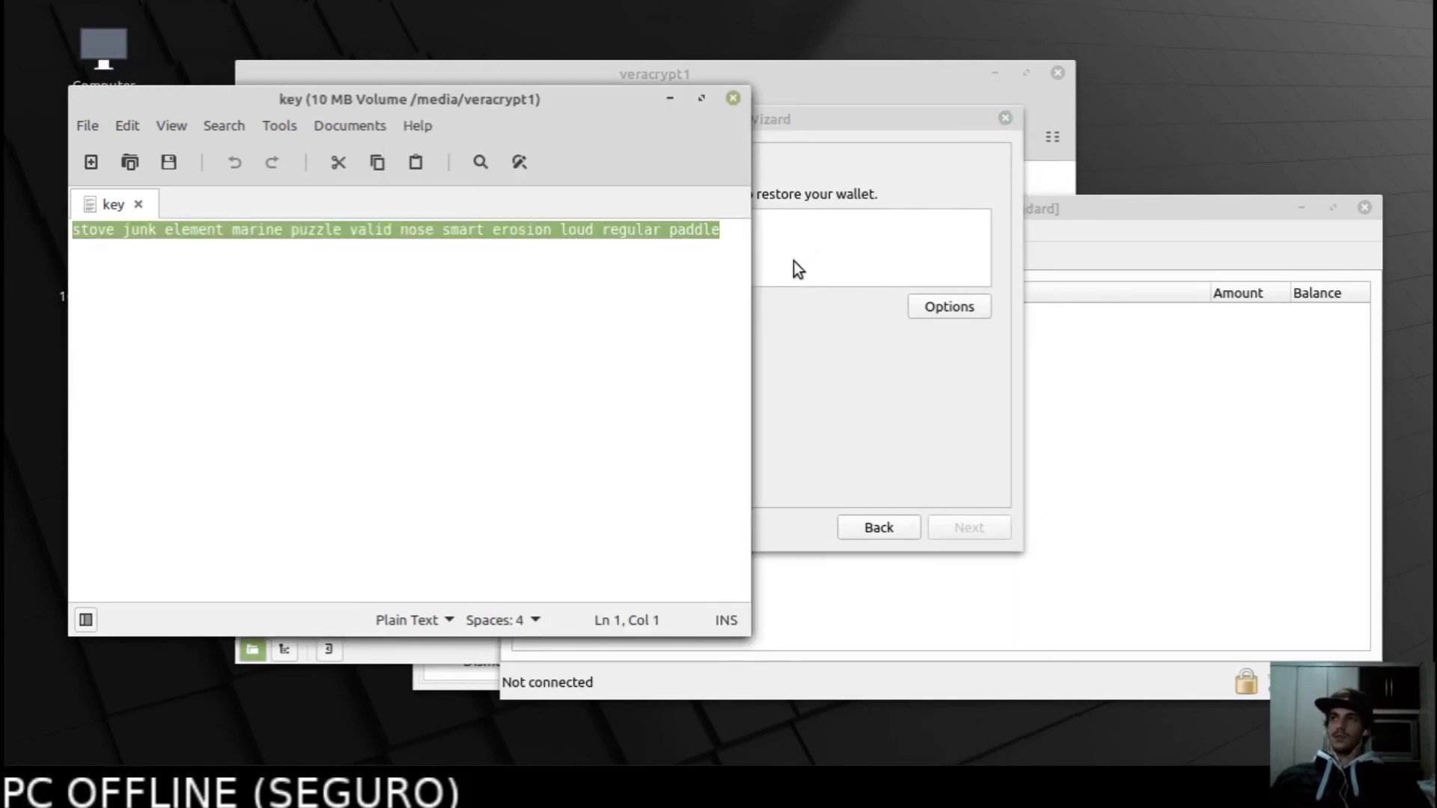
click(802, 253)
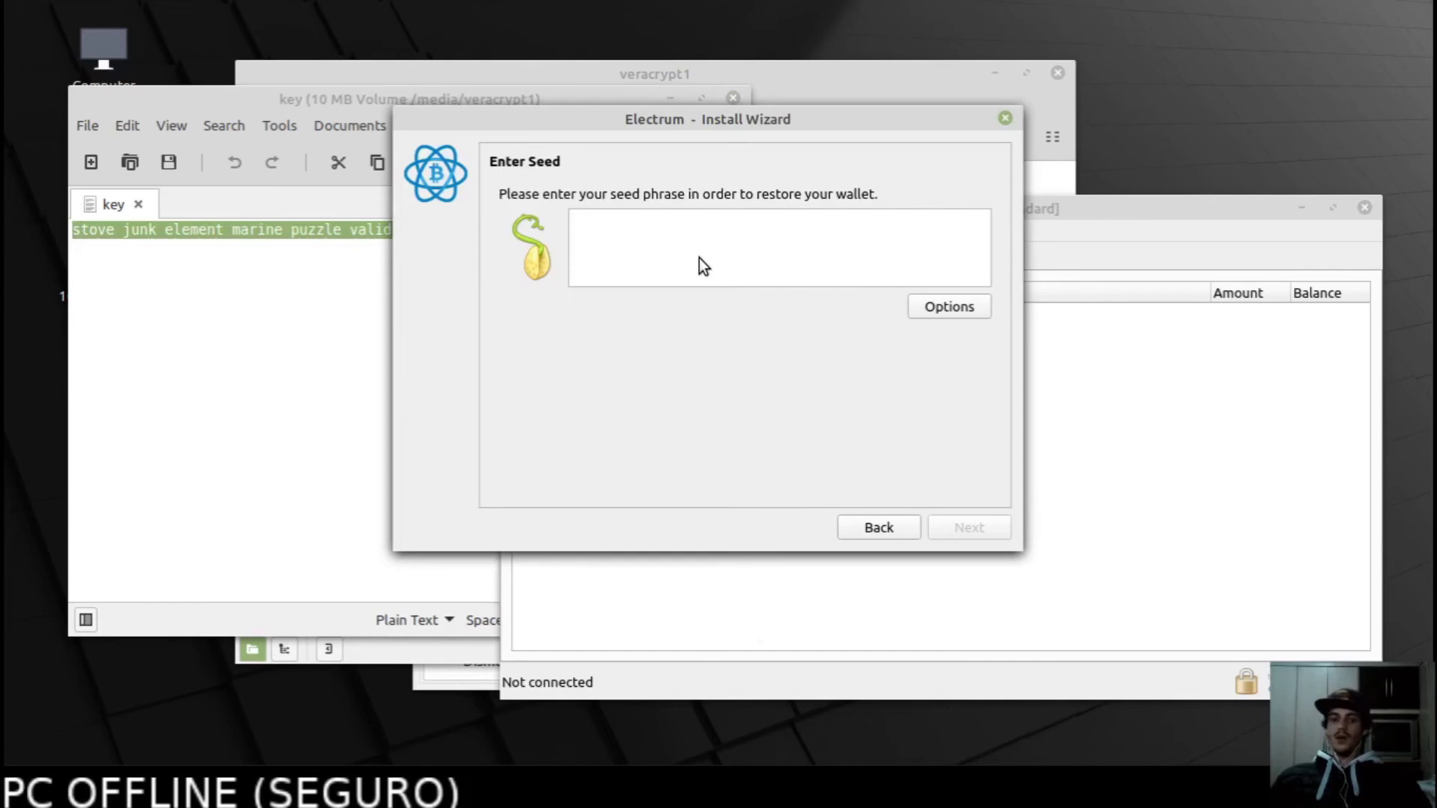
key(ctrl+v)
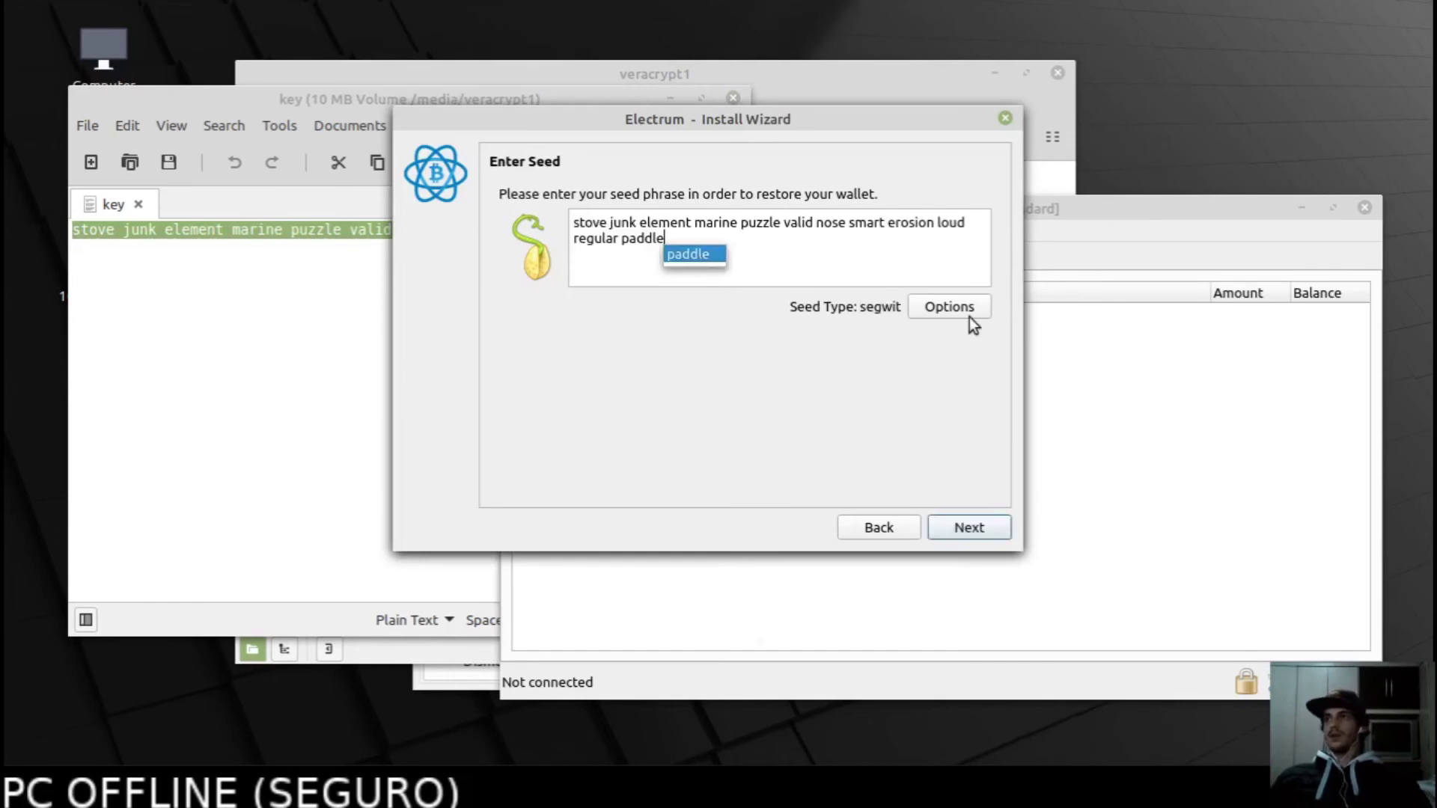
click(954, 311)
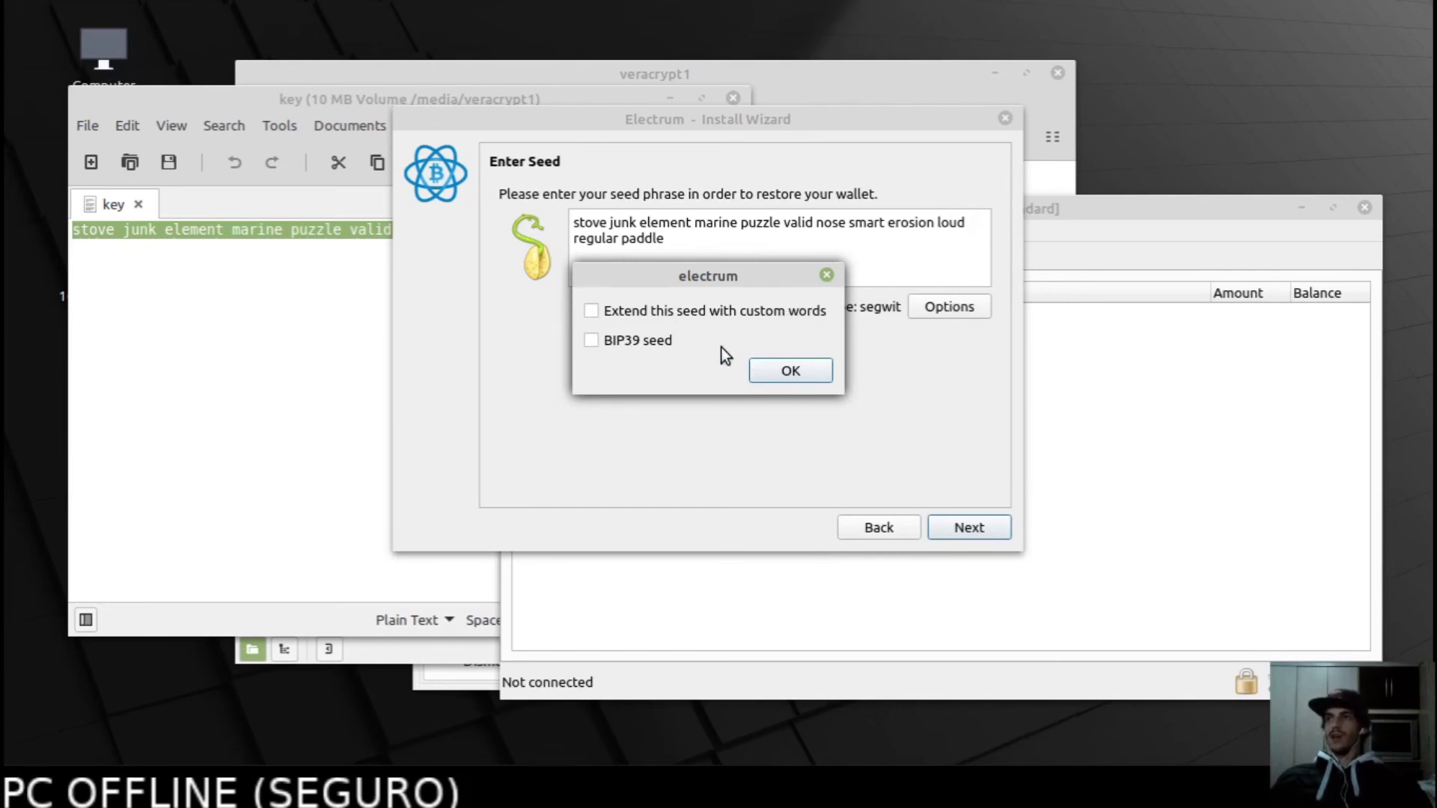
click(790, 371)
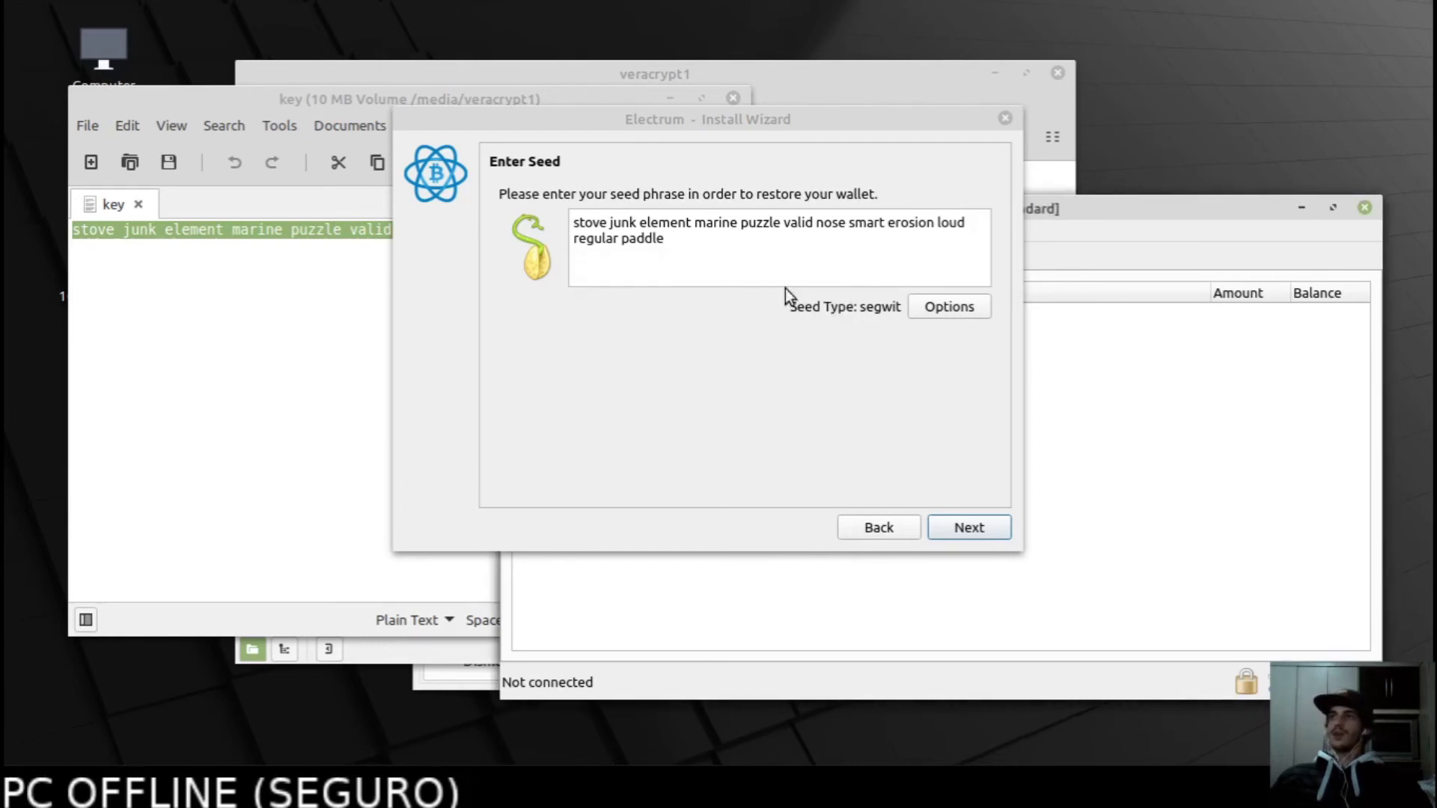
drag(636, 238, 500, 214)
click(688, 247)
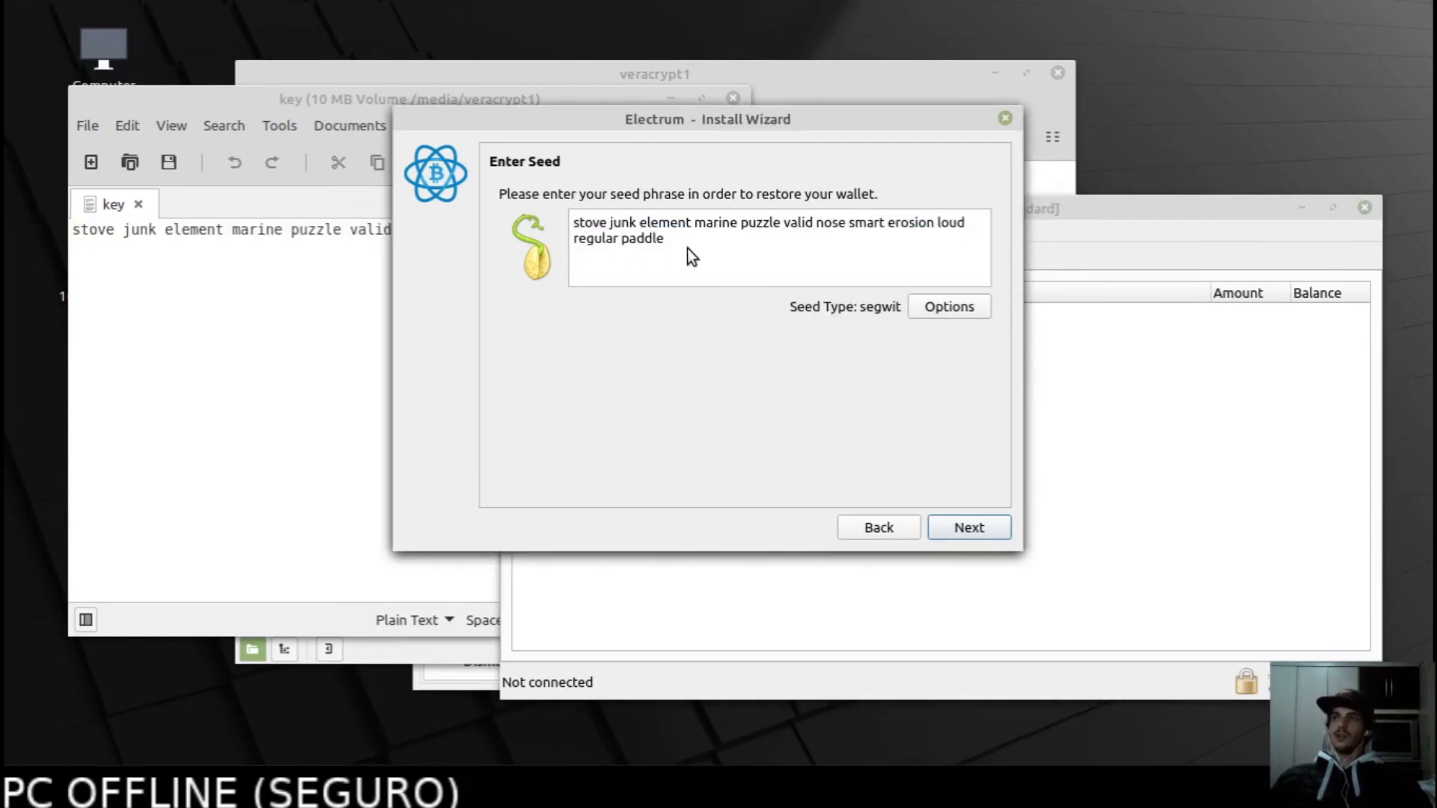
drag(665, 239, 539, 213)
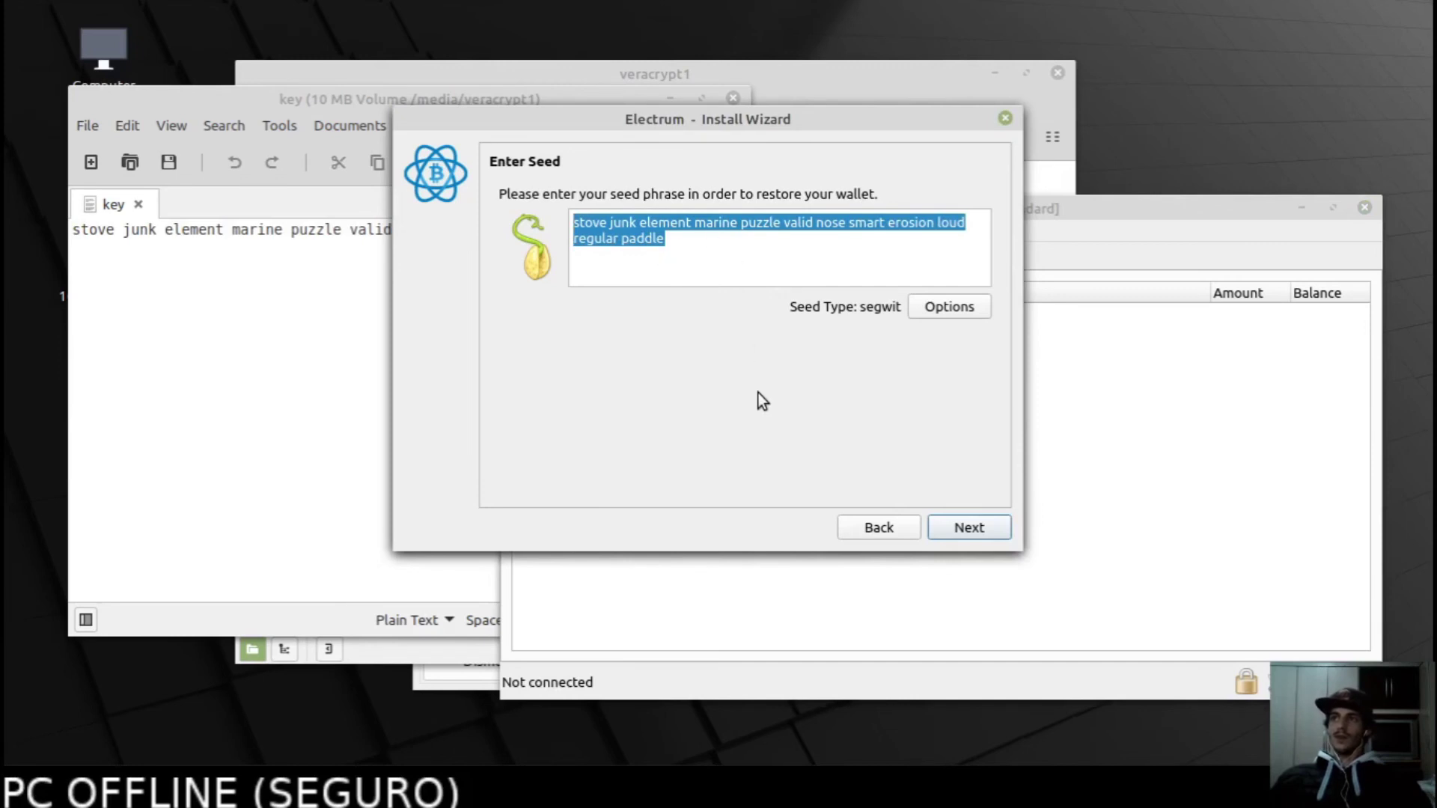
click(676, 244)
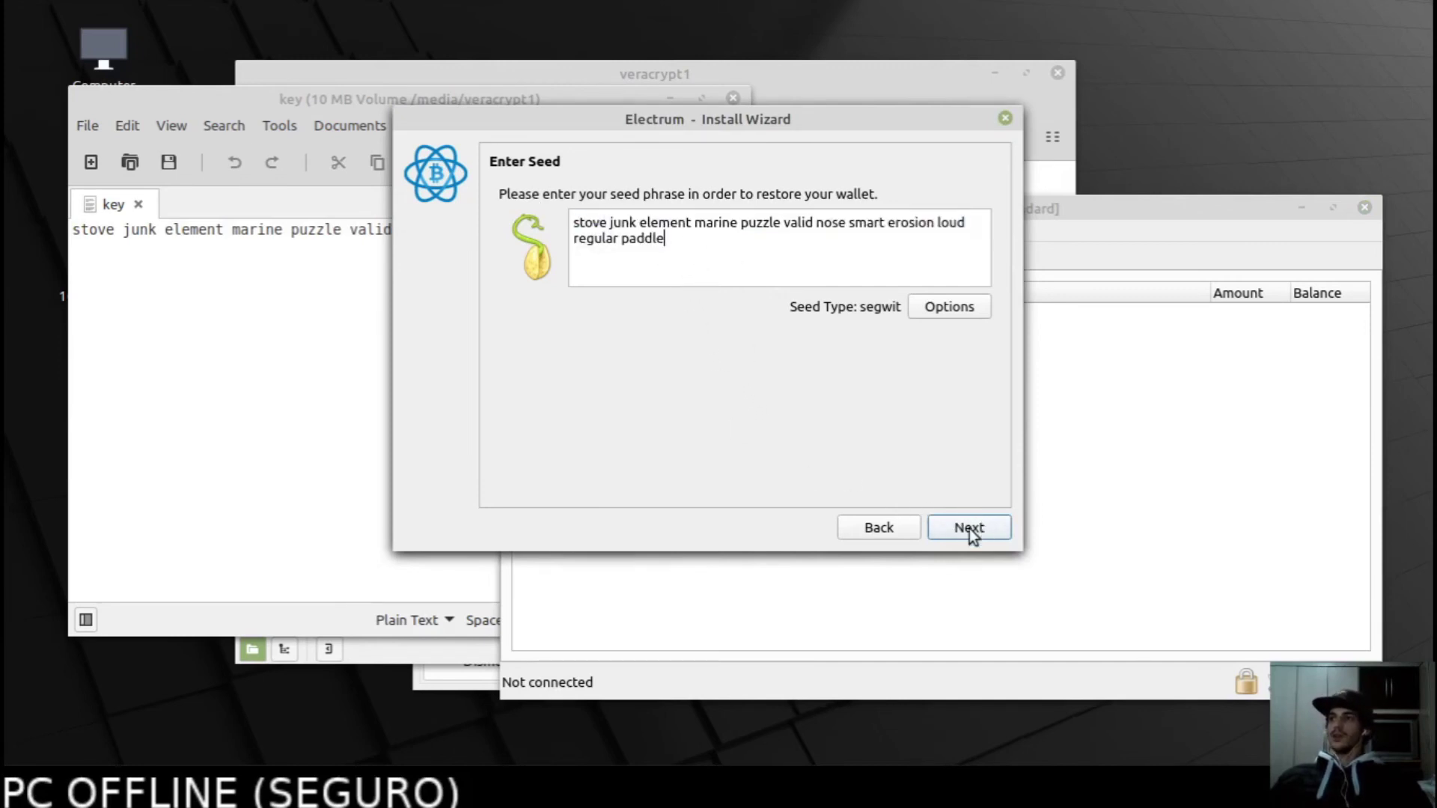
click(968, 529)
Leave both password fields empty and finish the wizard so wallet2 opens.
click(698, 230)
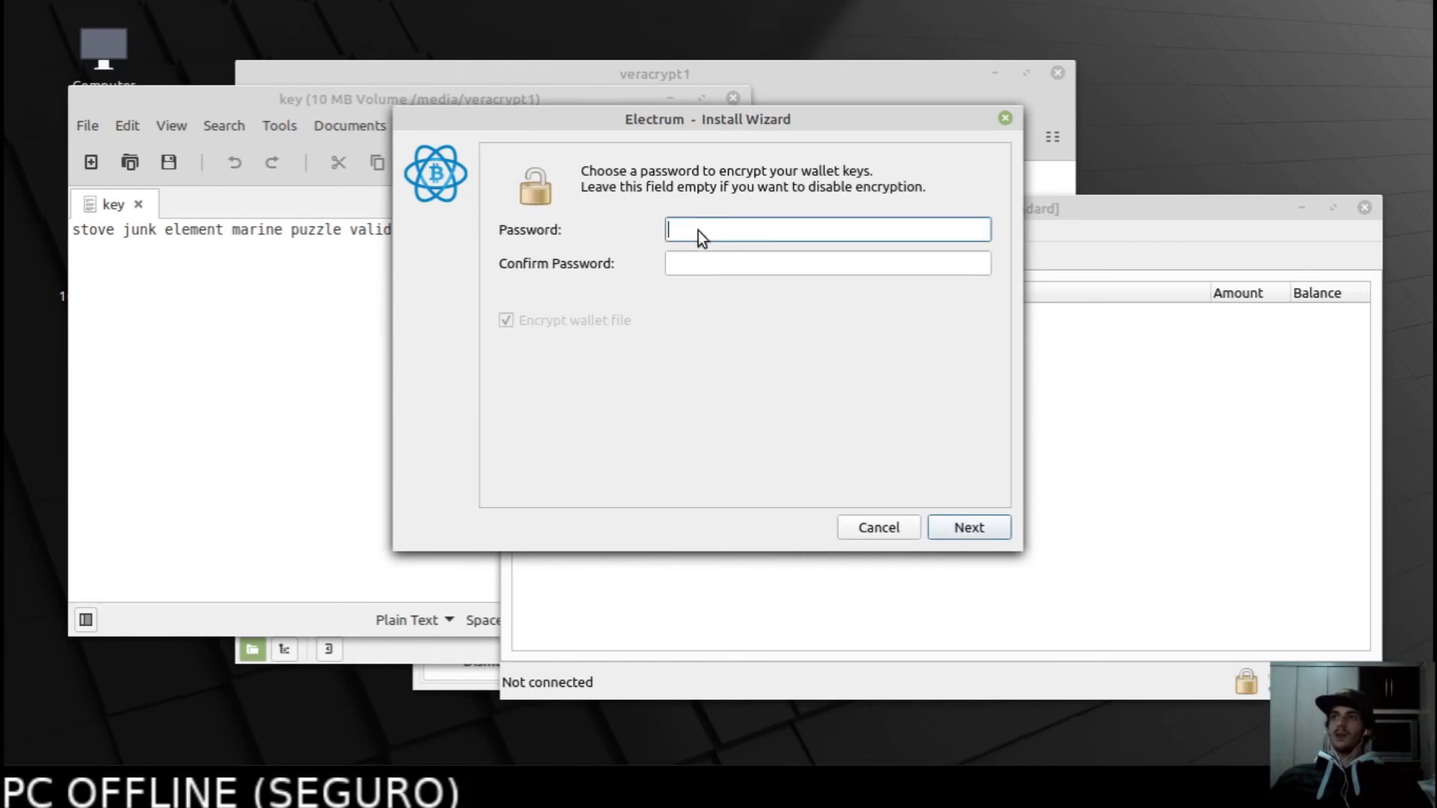
click(697, 259)
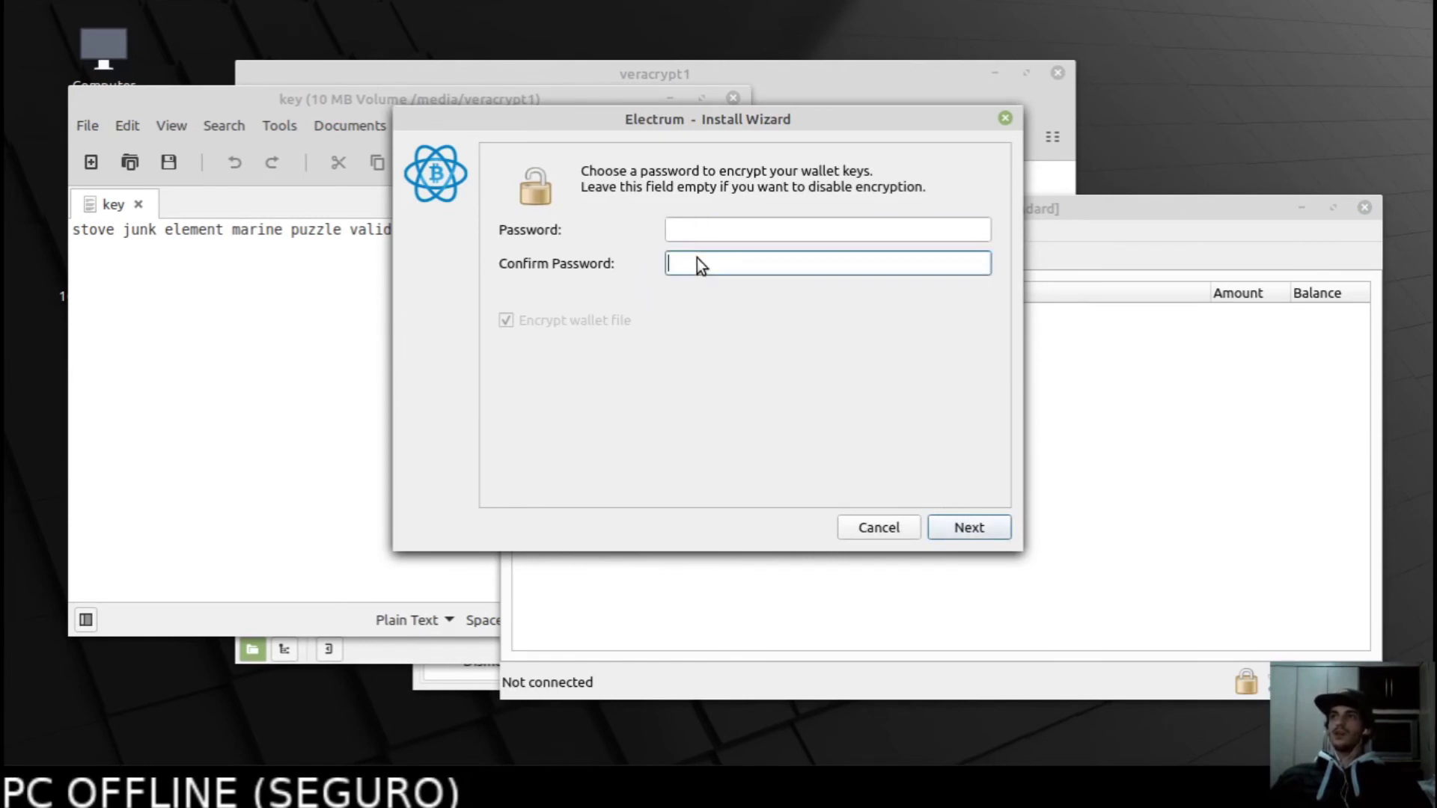
click(709, 236)
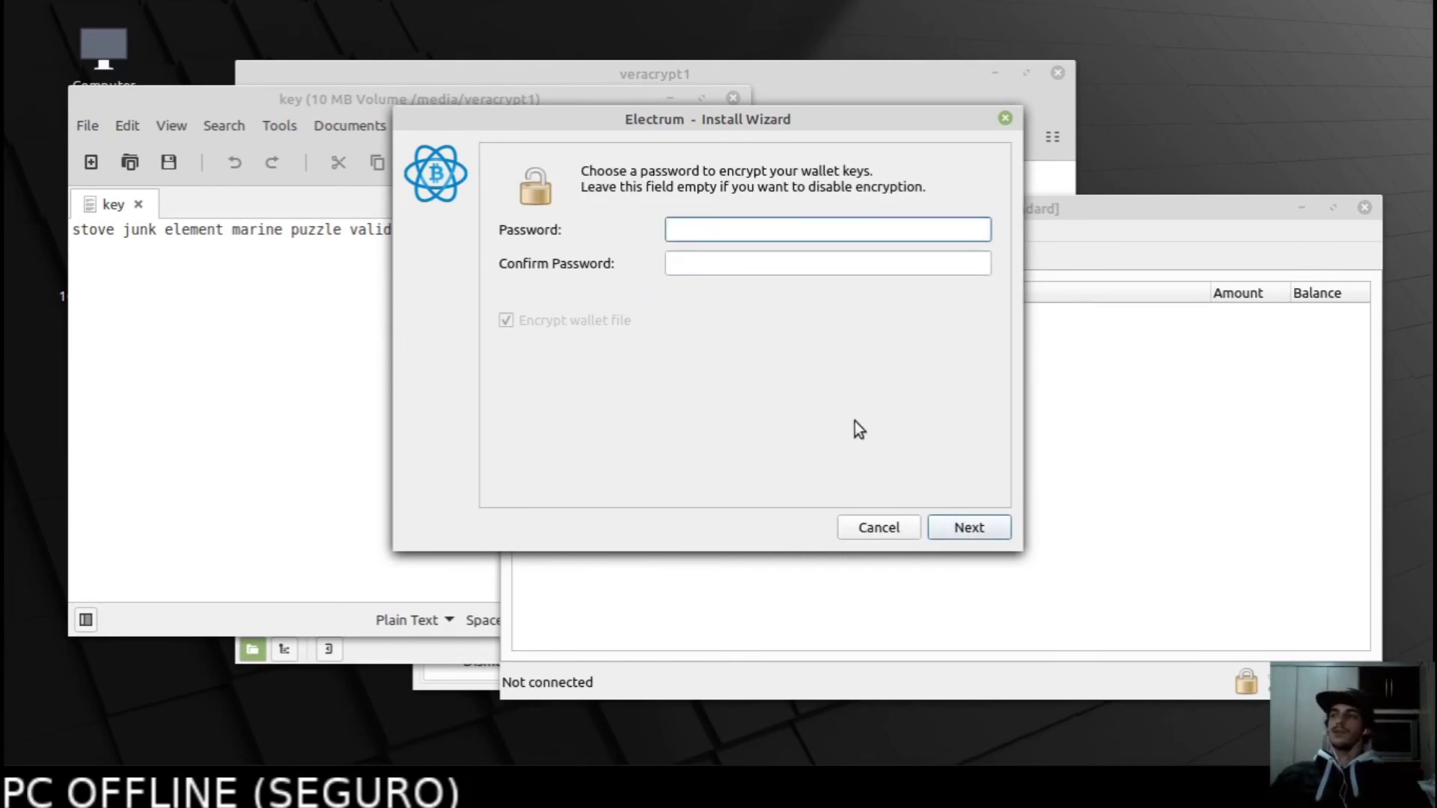
click(790, 268)
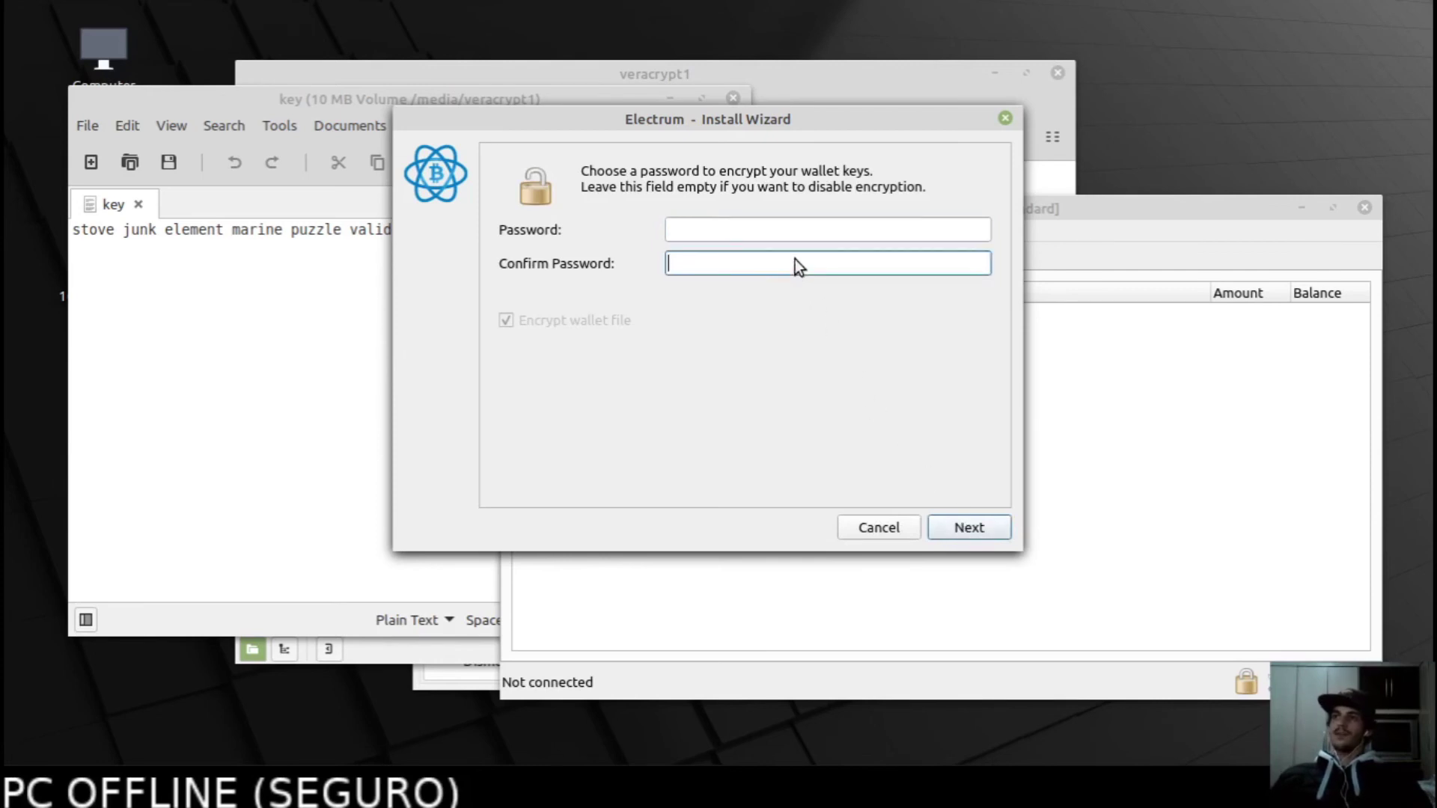
click(794, 232)
click(787, 259)
click(779, 233)
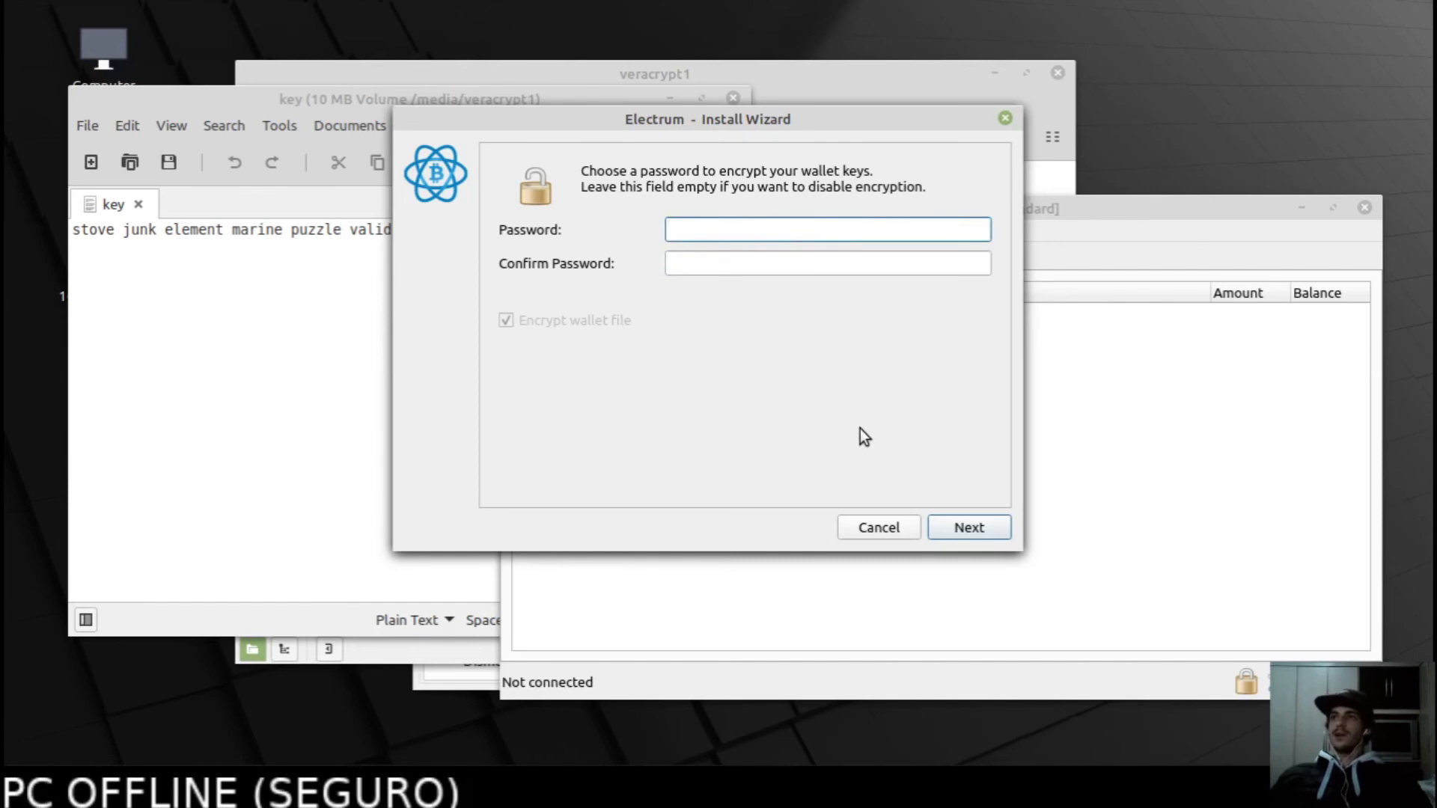
click(969, 528)
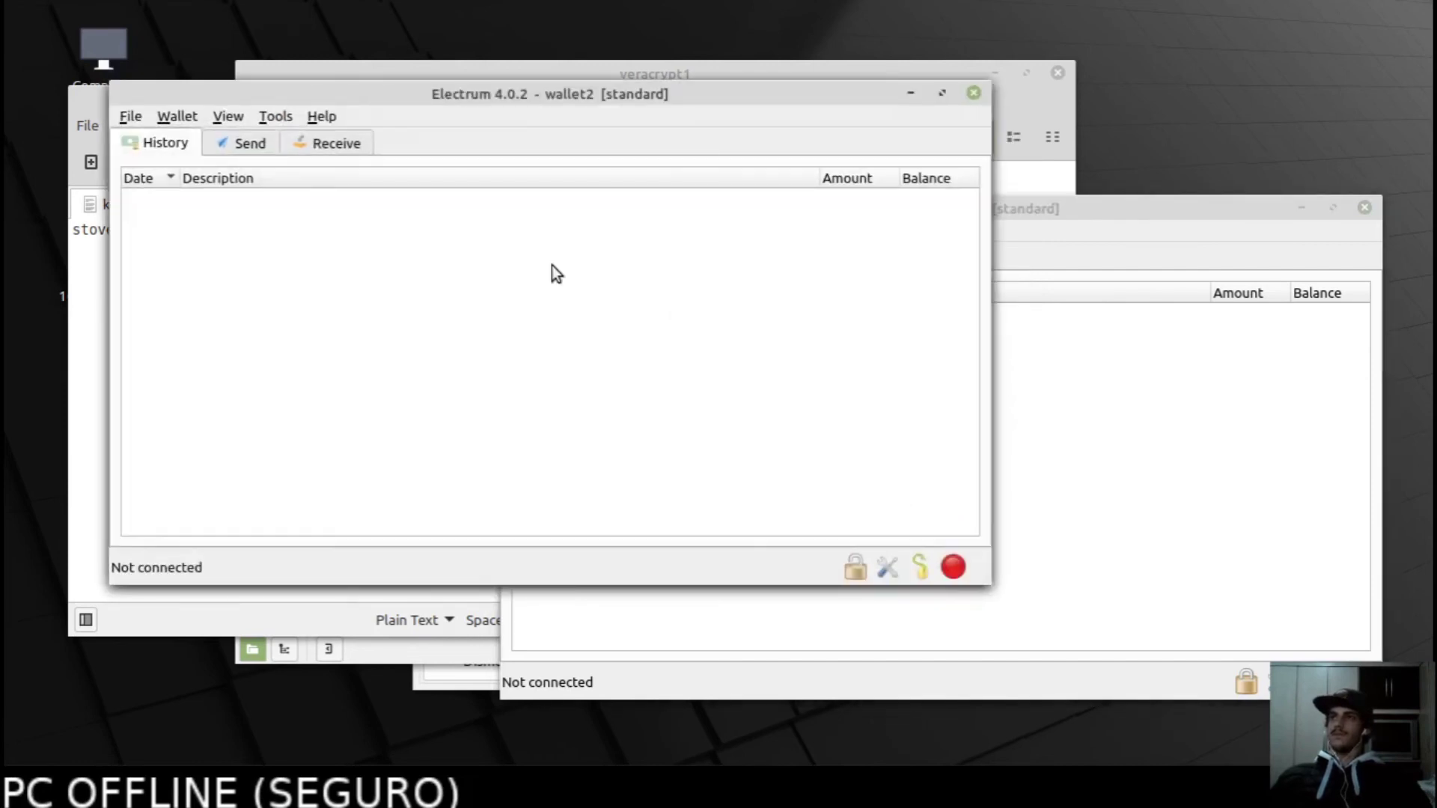
Move wallet1 aside and open Wallet > Information for wallet2.
drag(1001, 212, 1063, 248)
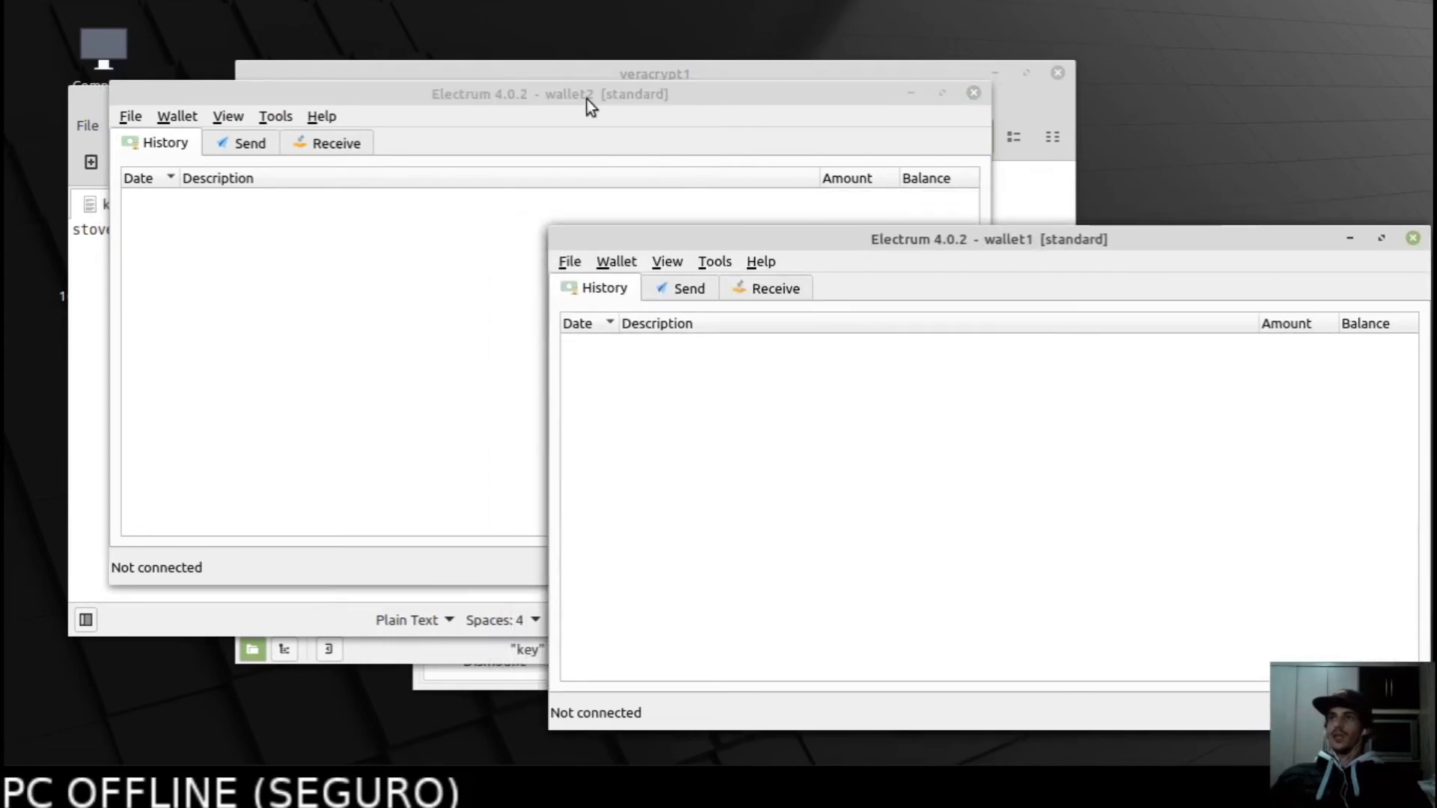
click(587, 98)
click(1115, 267)
click(536, 95)
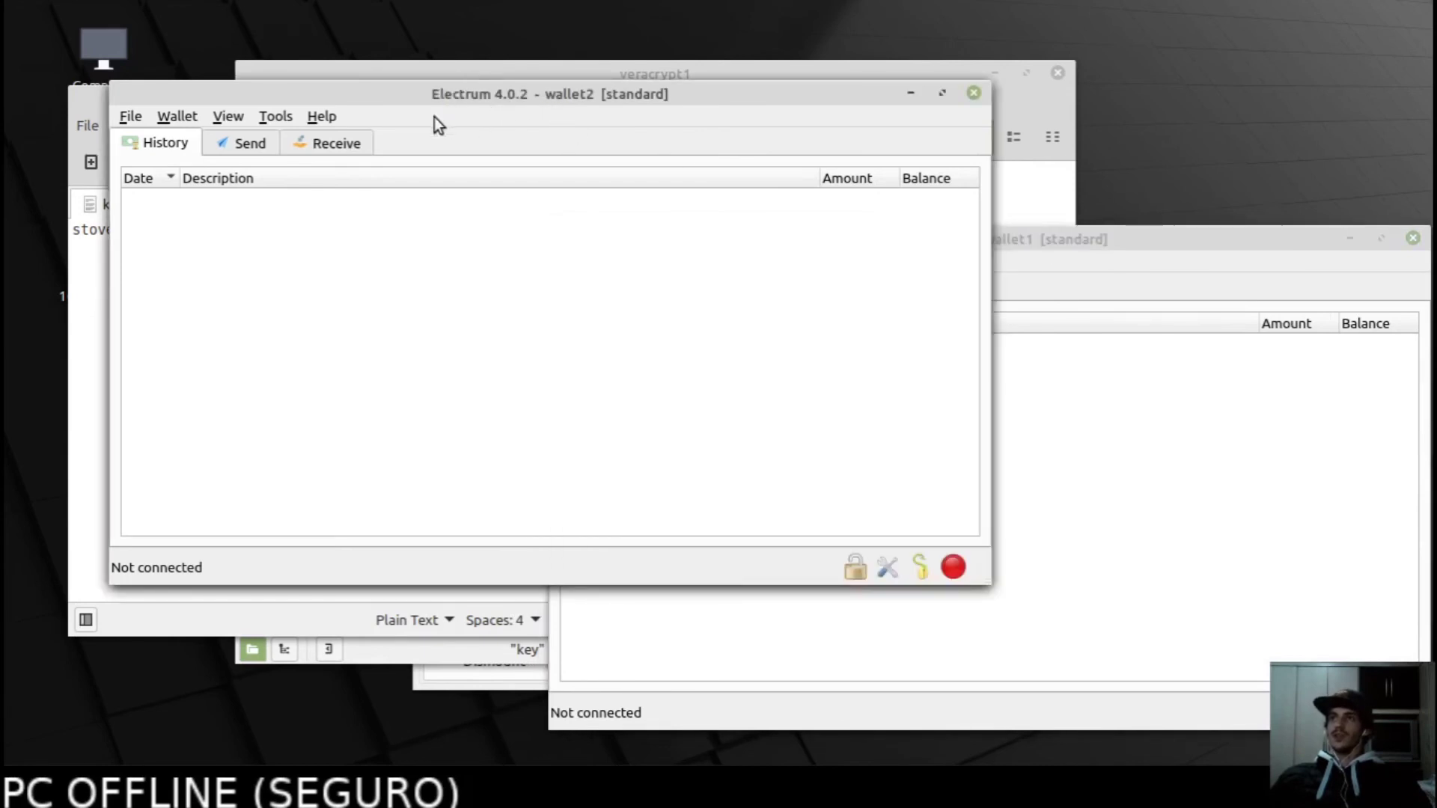
click(179, 118)
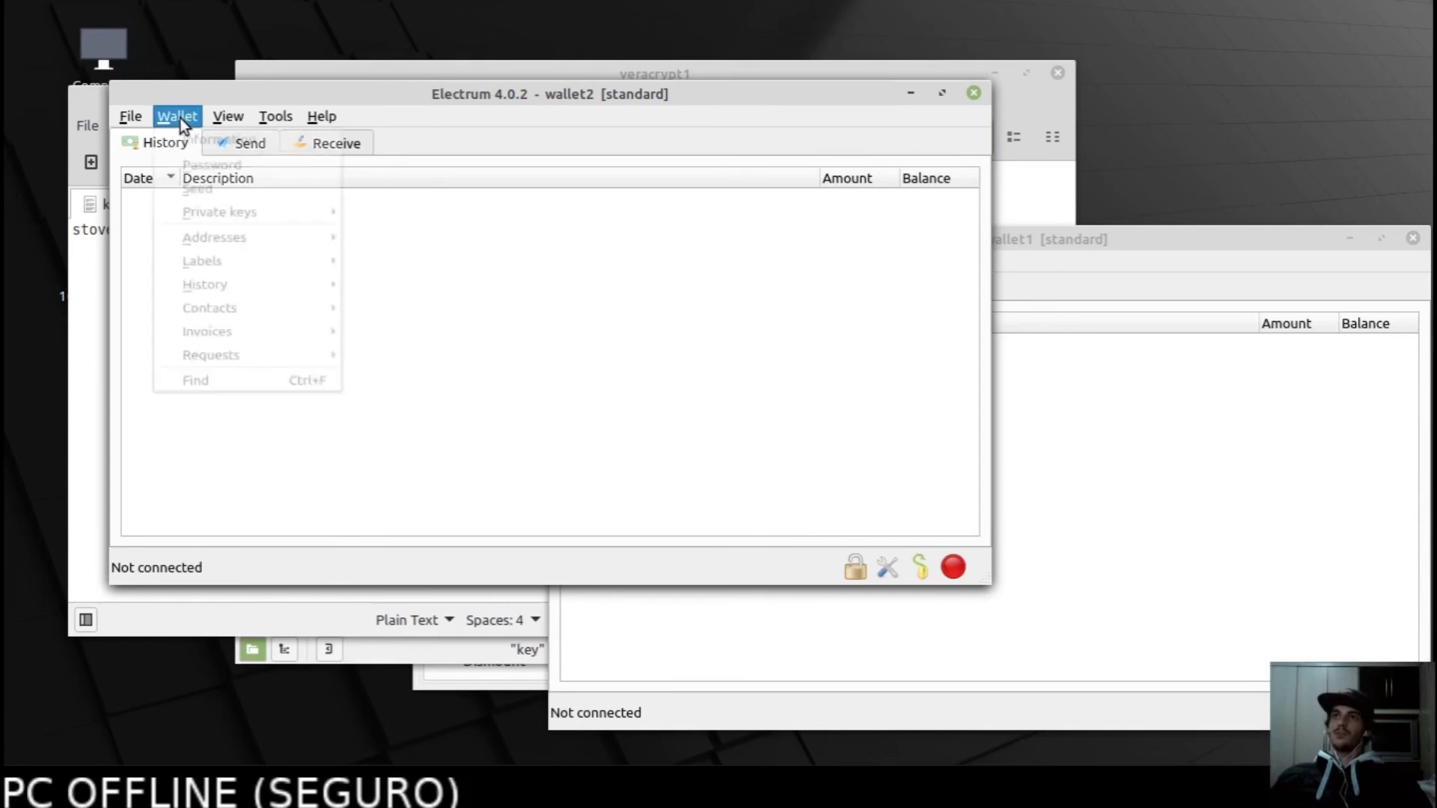
click(195, 141)
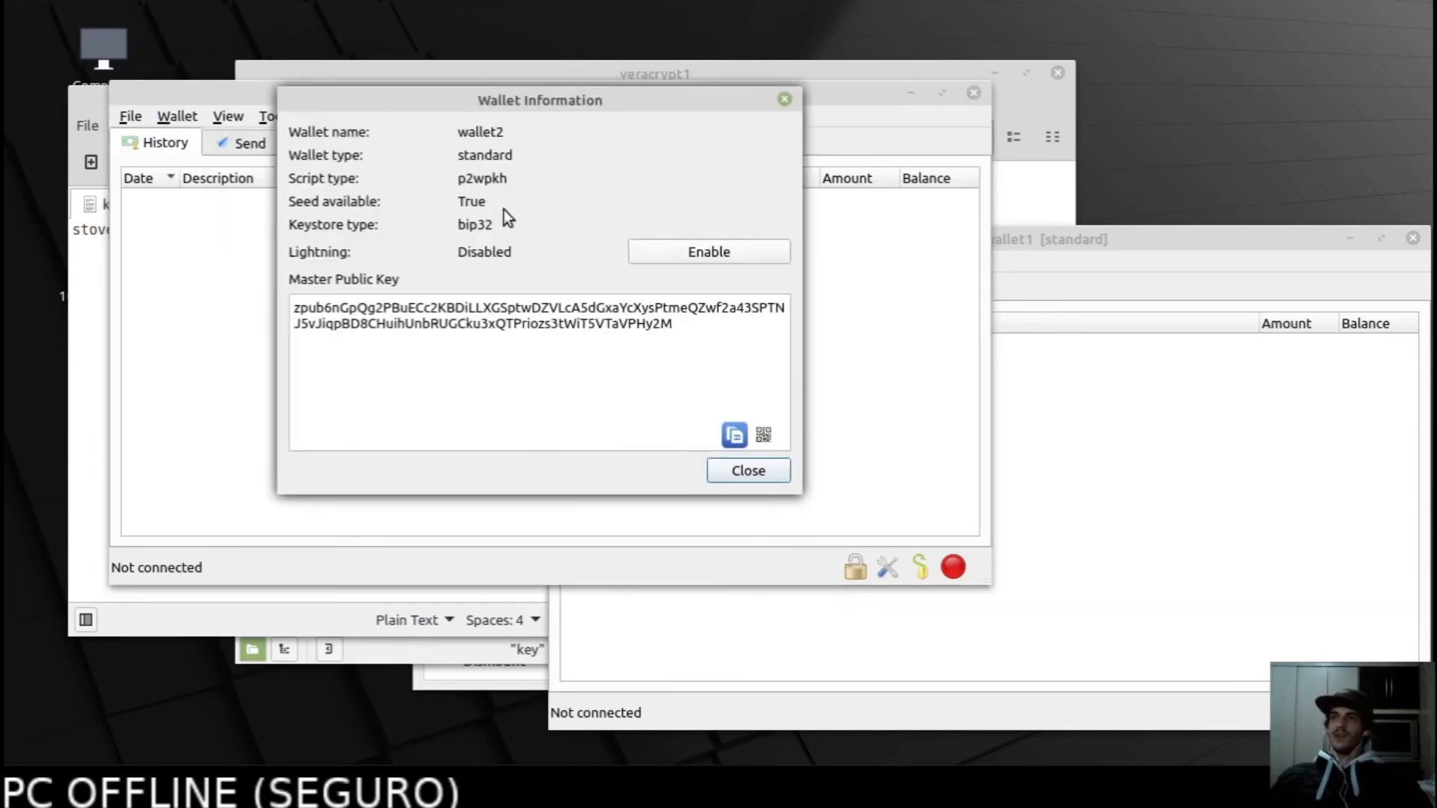
Move wallet2's information left, inspect its master public key, and shift wallet1 right.
drag(482, 100, 277, 114)
drag(469, 341, 380, 341)
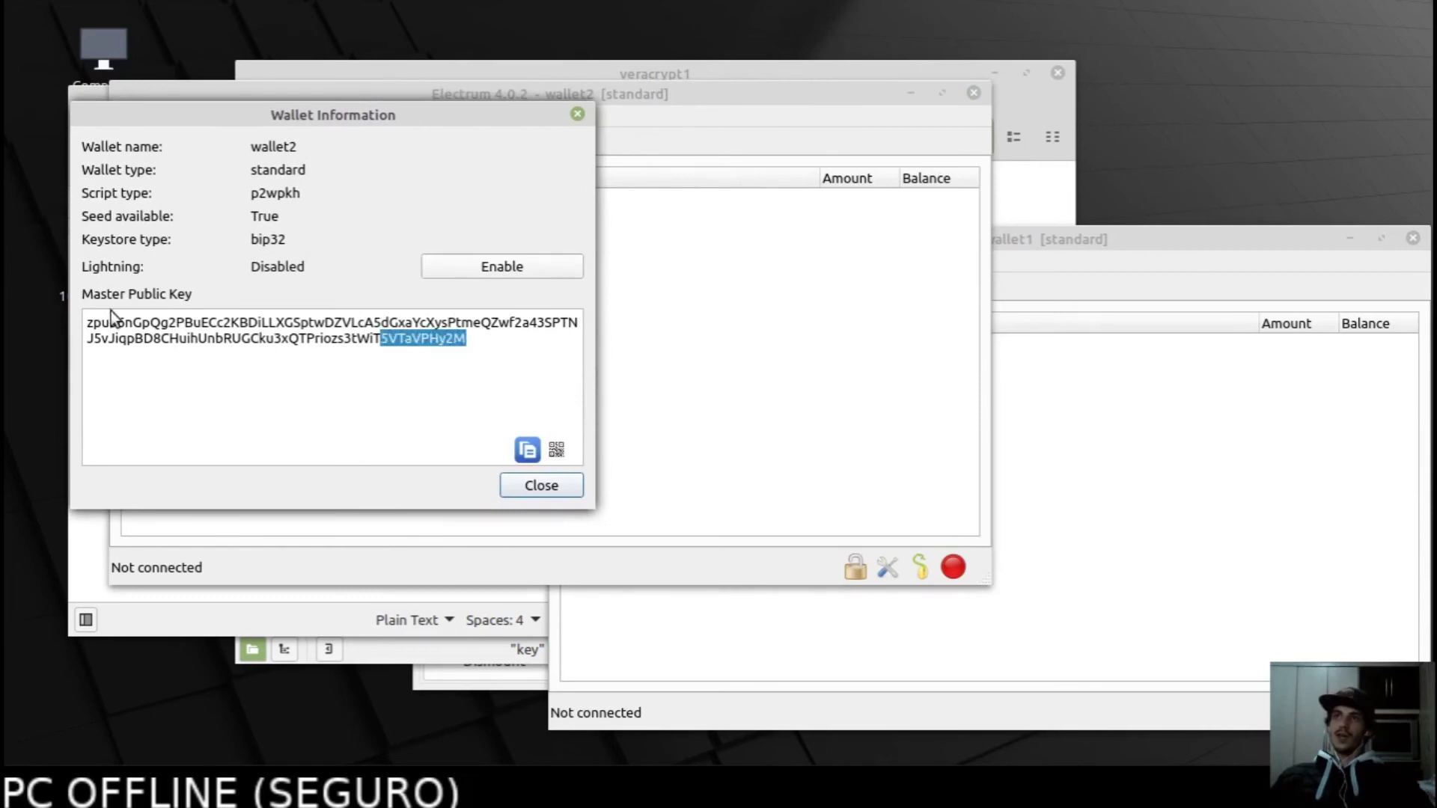
drag(86, 327, 121, 330)
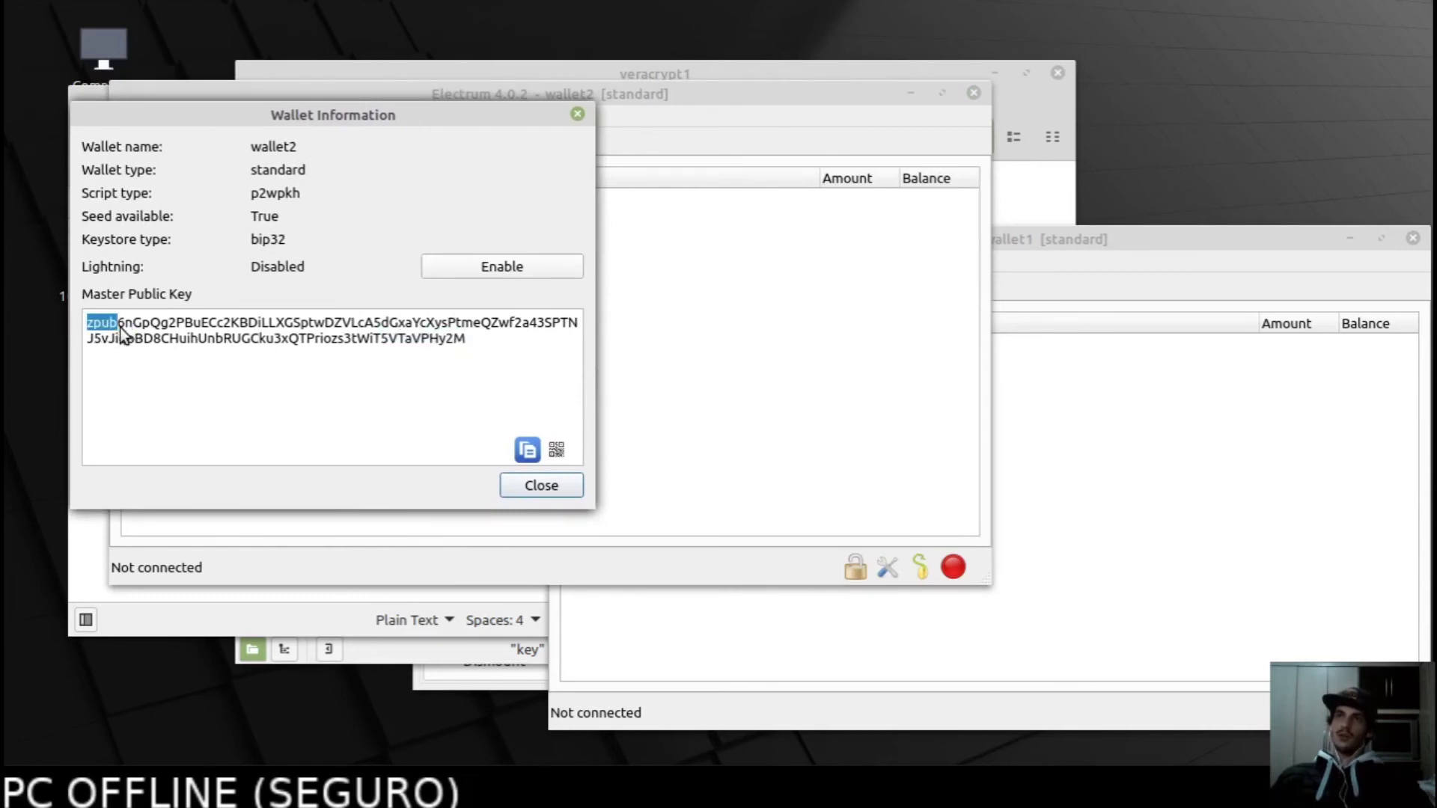
drag(473, 343, 428, 340)
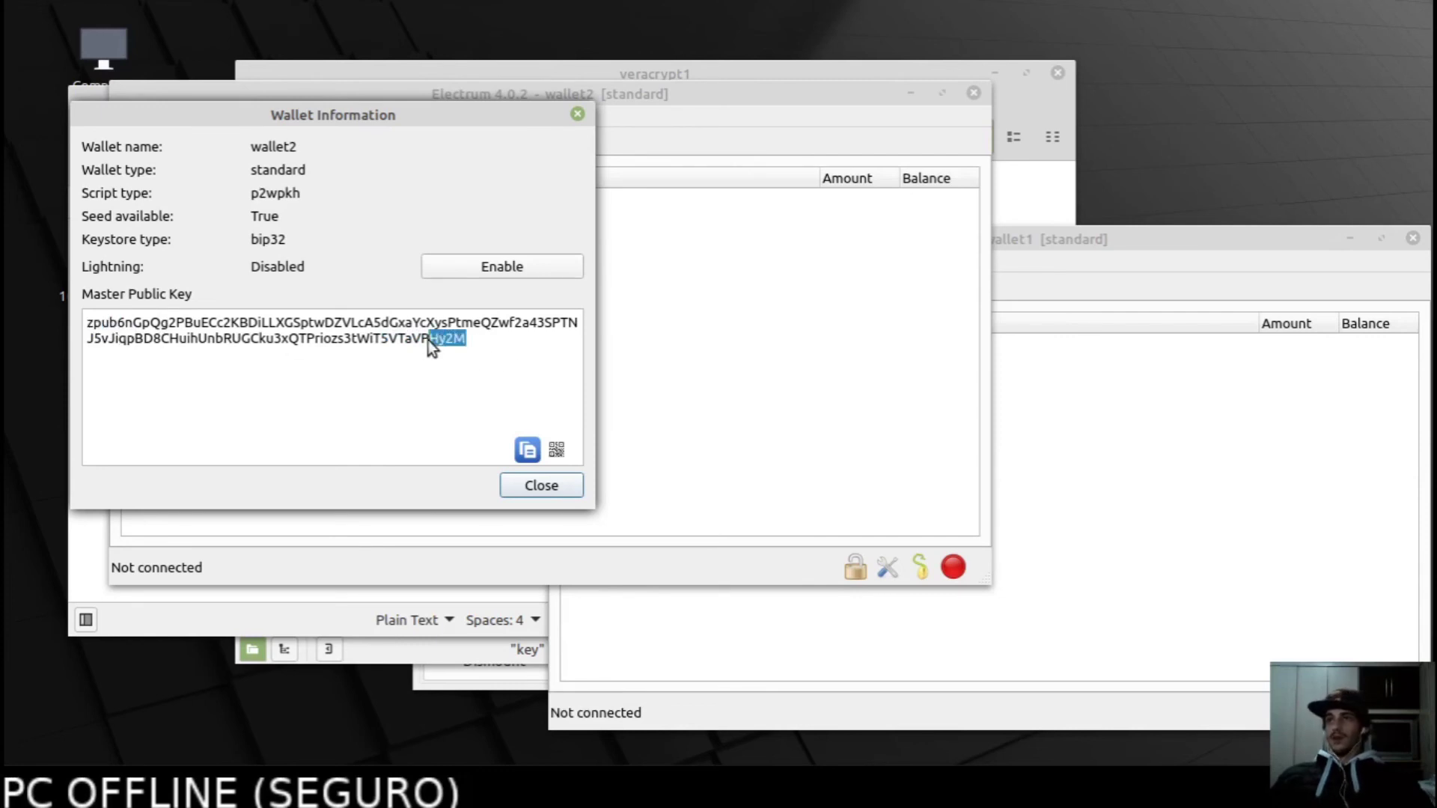
click(437, 354)
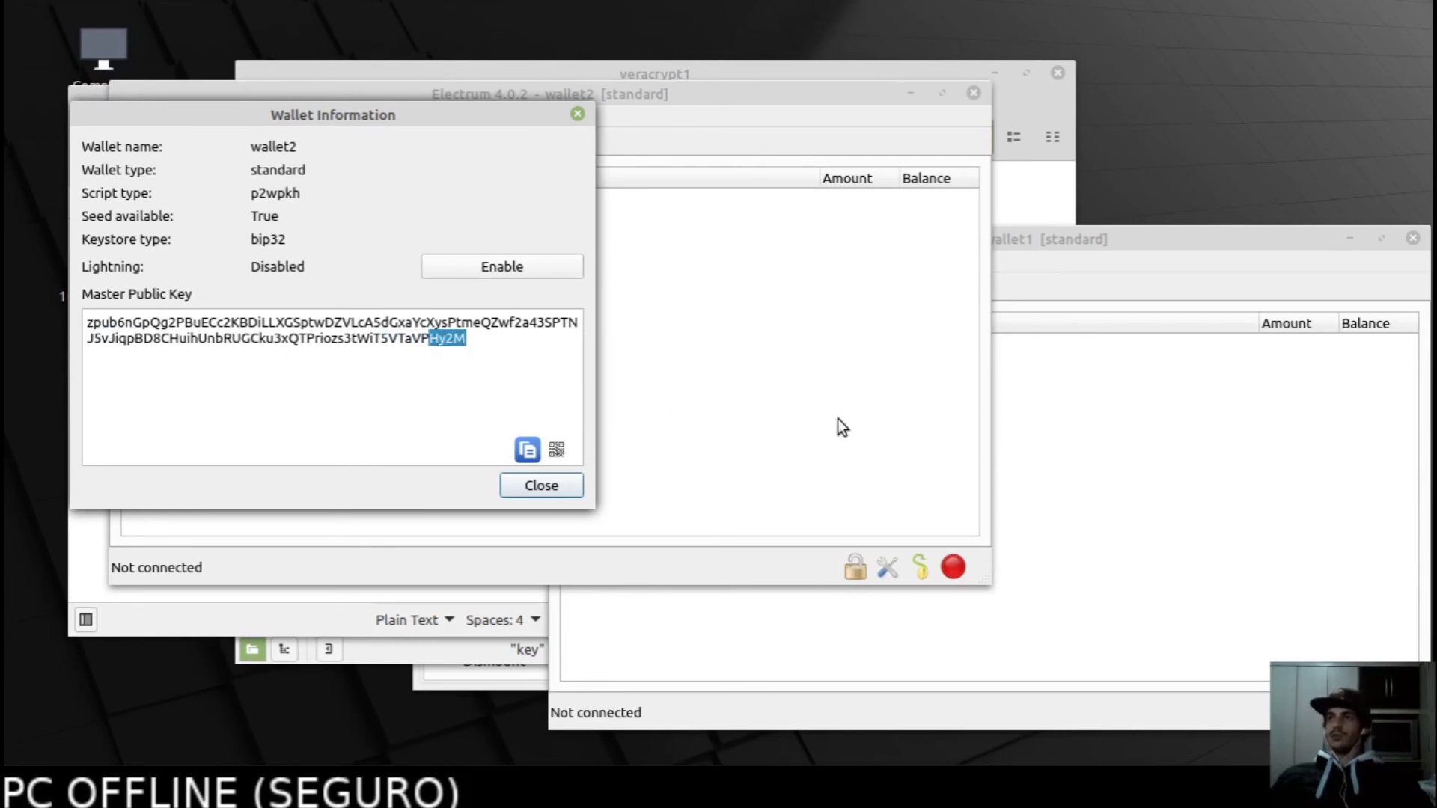
click(1075, 478)
drag(931, 238, 1235, 262)
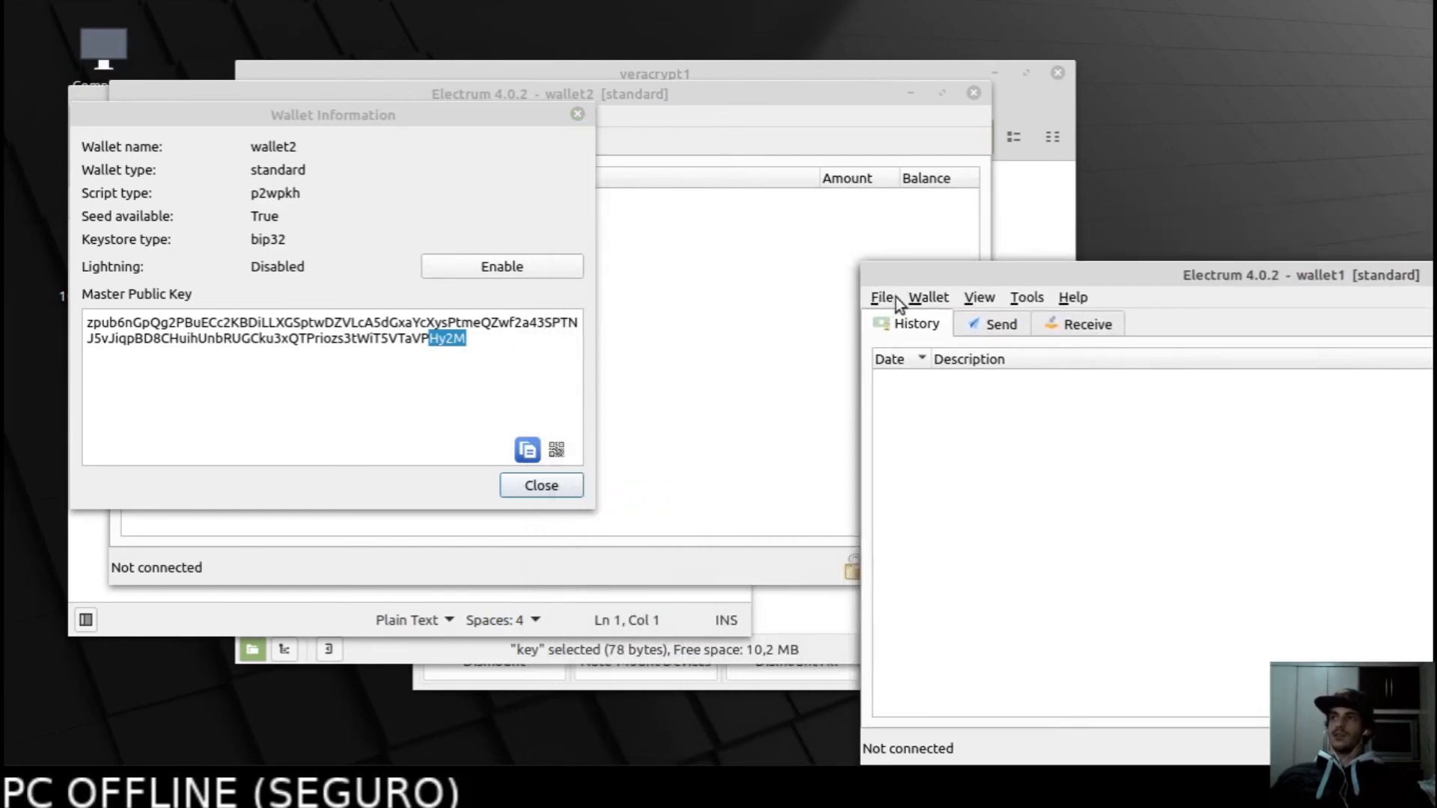
Open wallet1's Wallet Information beside wallet2's, compare both master public keys, then close it.
click(922, 298)
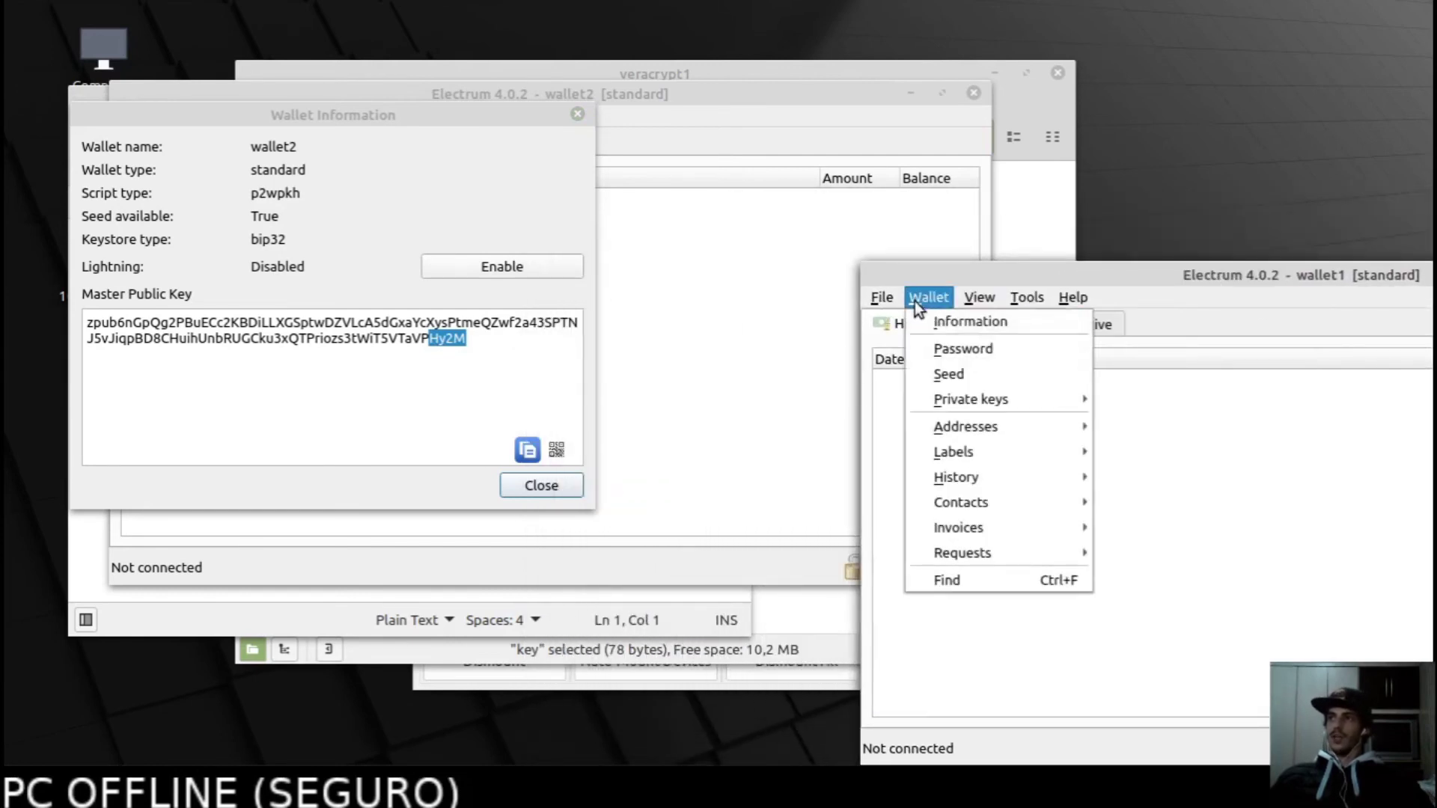
click(935, 317)
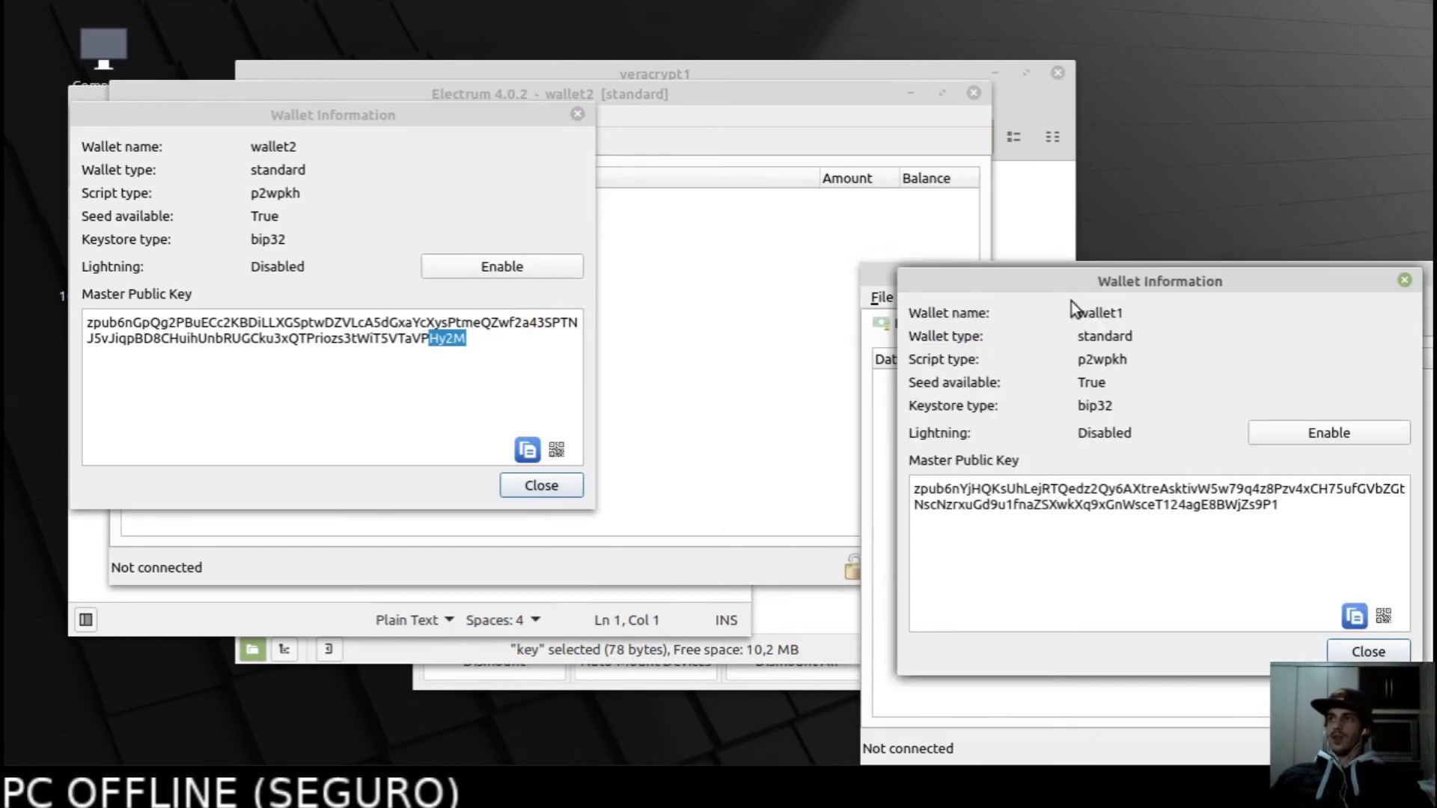
drag(960, 253, 769, 130)
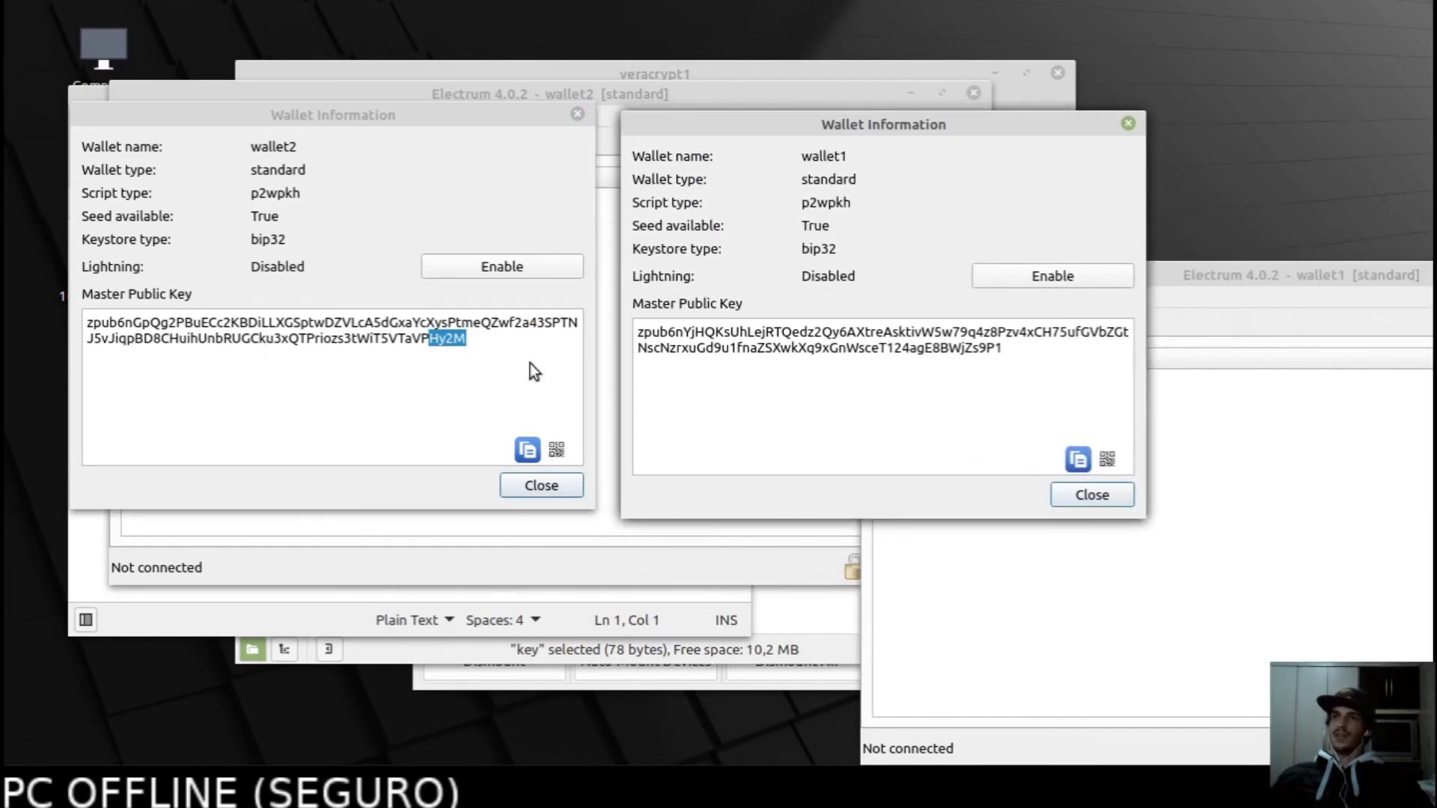
drag(643, 333, 660, 332)
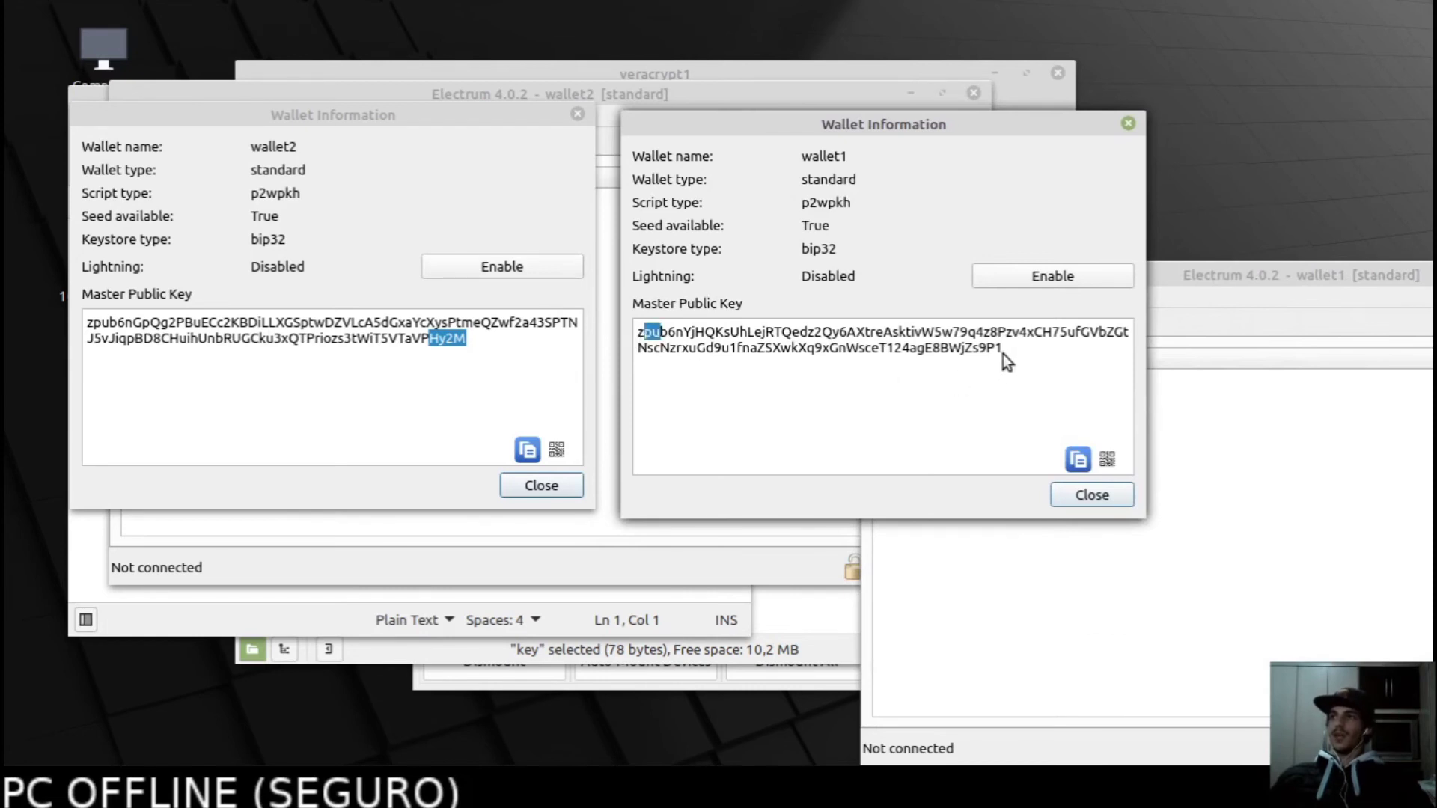
drag(1003, 353, 979, 348)
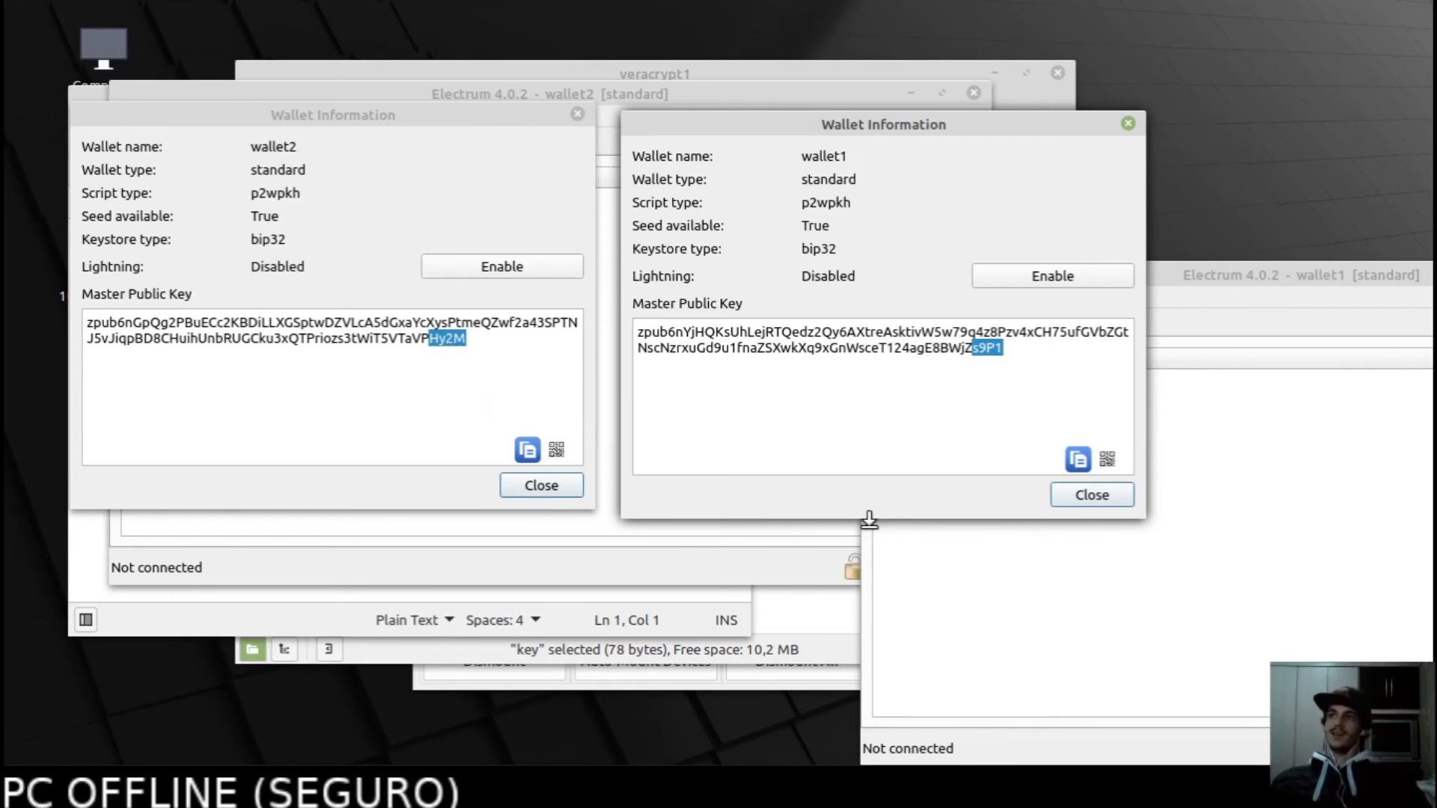
click(1003, 362)
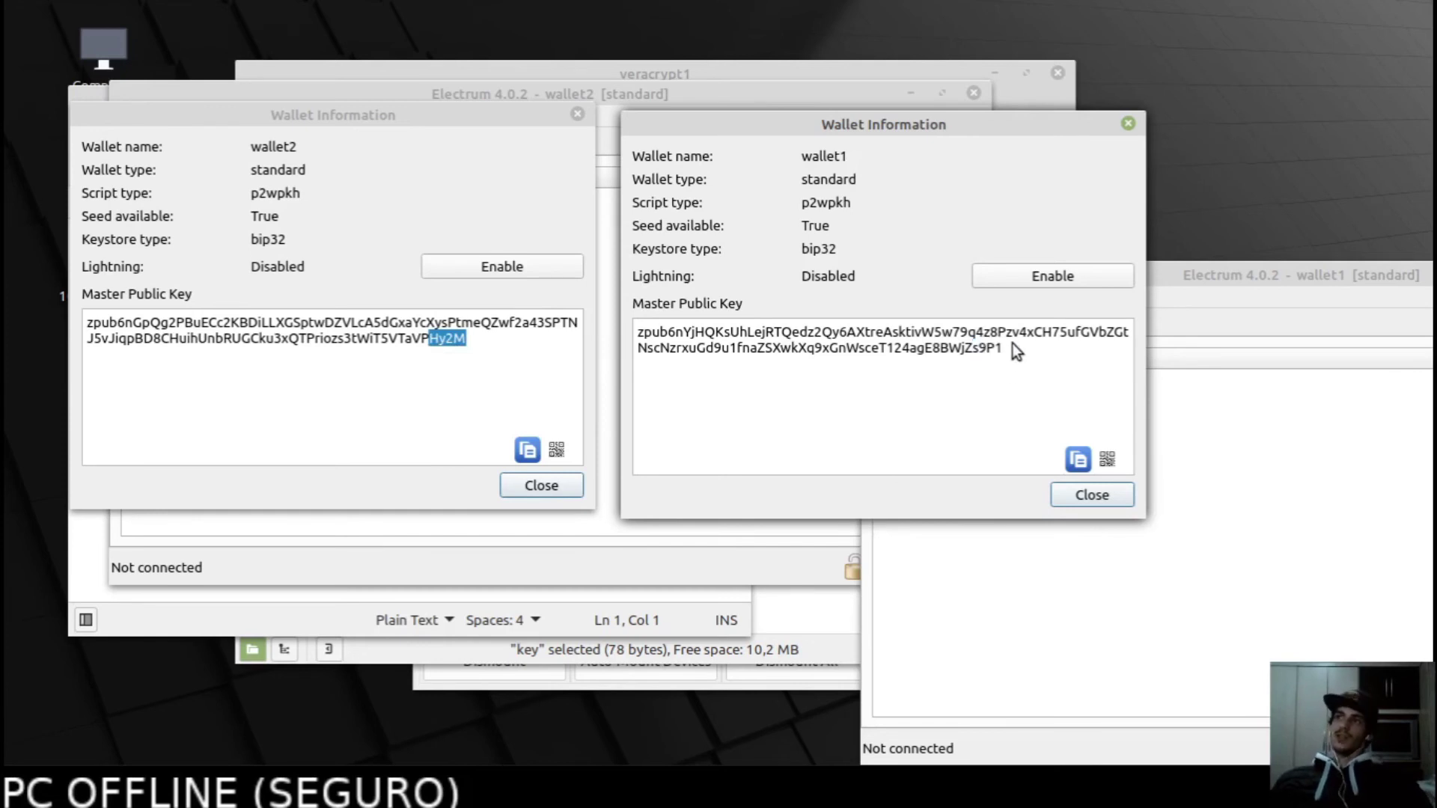
drag(1013, 344, 963, 343)
click(414, 343)
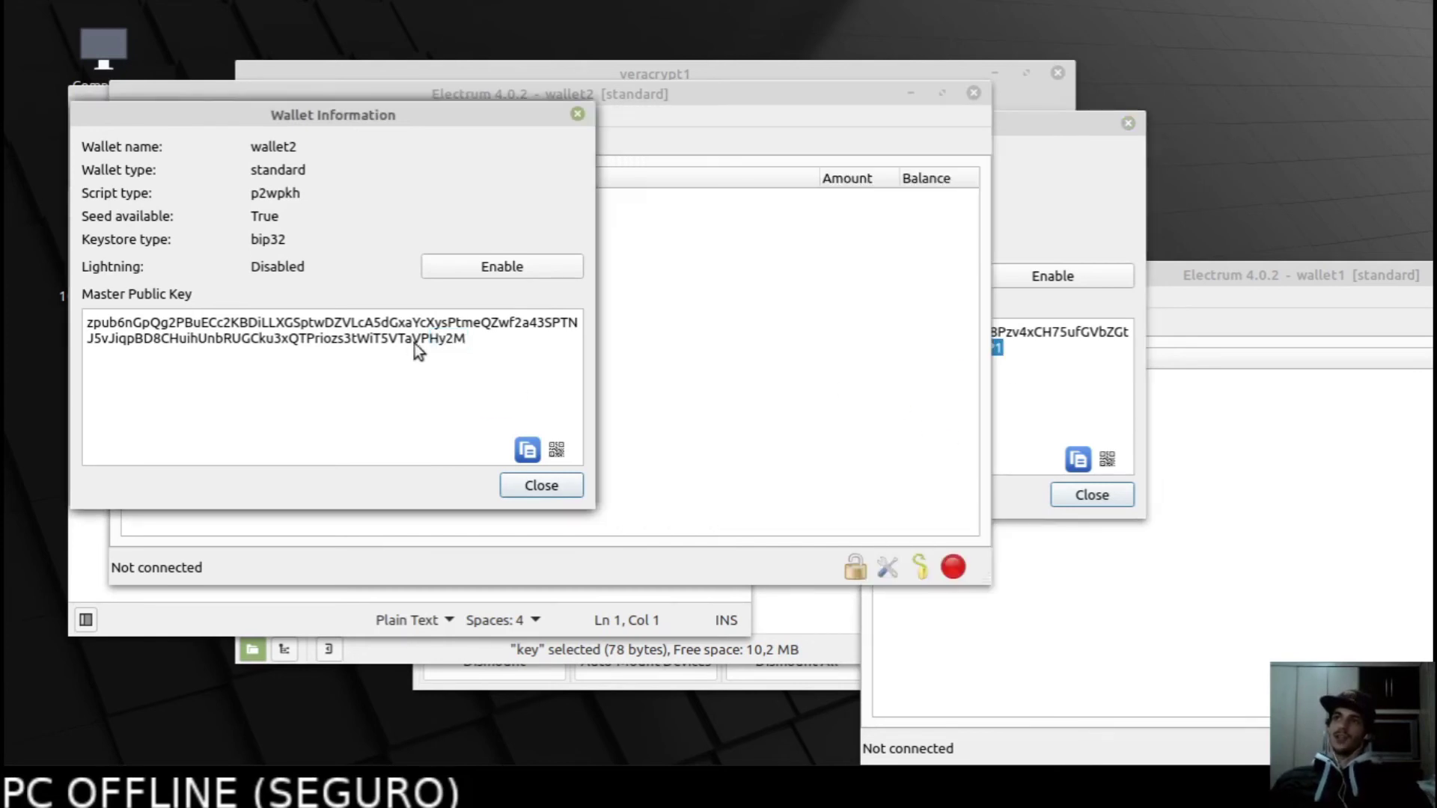
click(1037, 412)
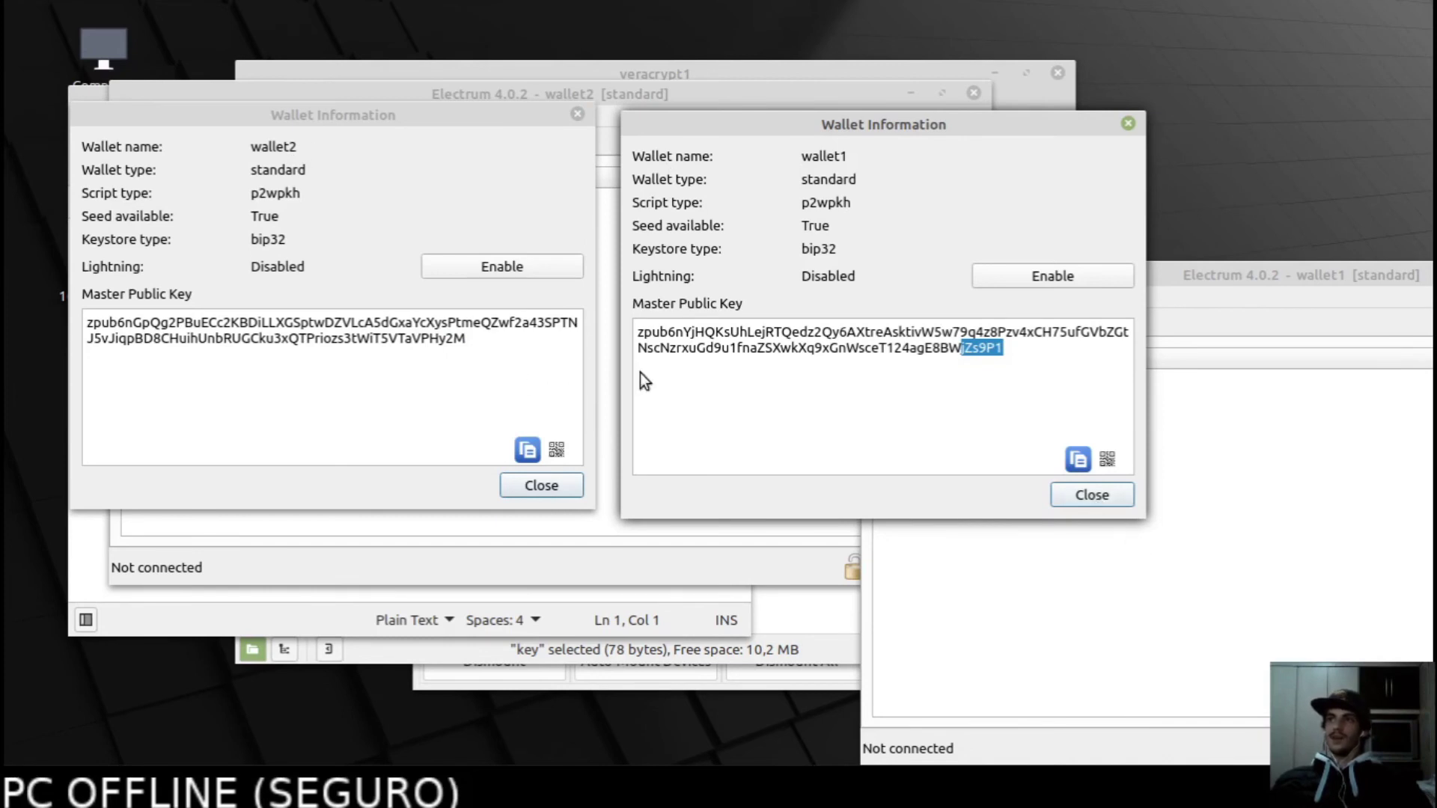
click(1092, 495)
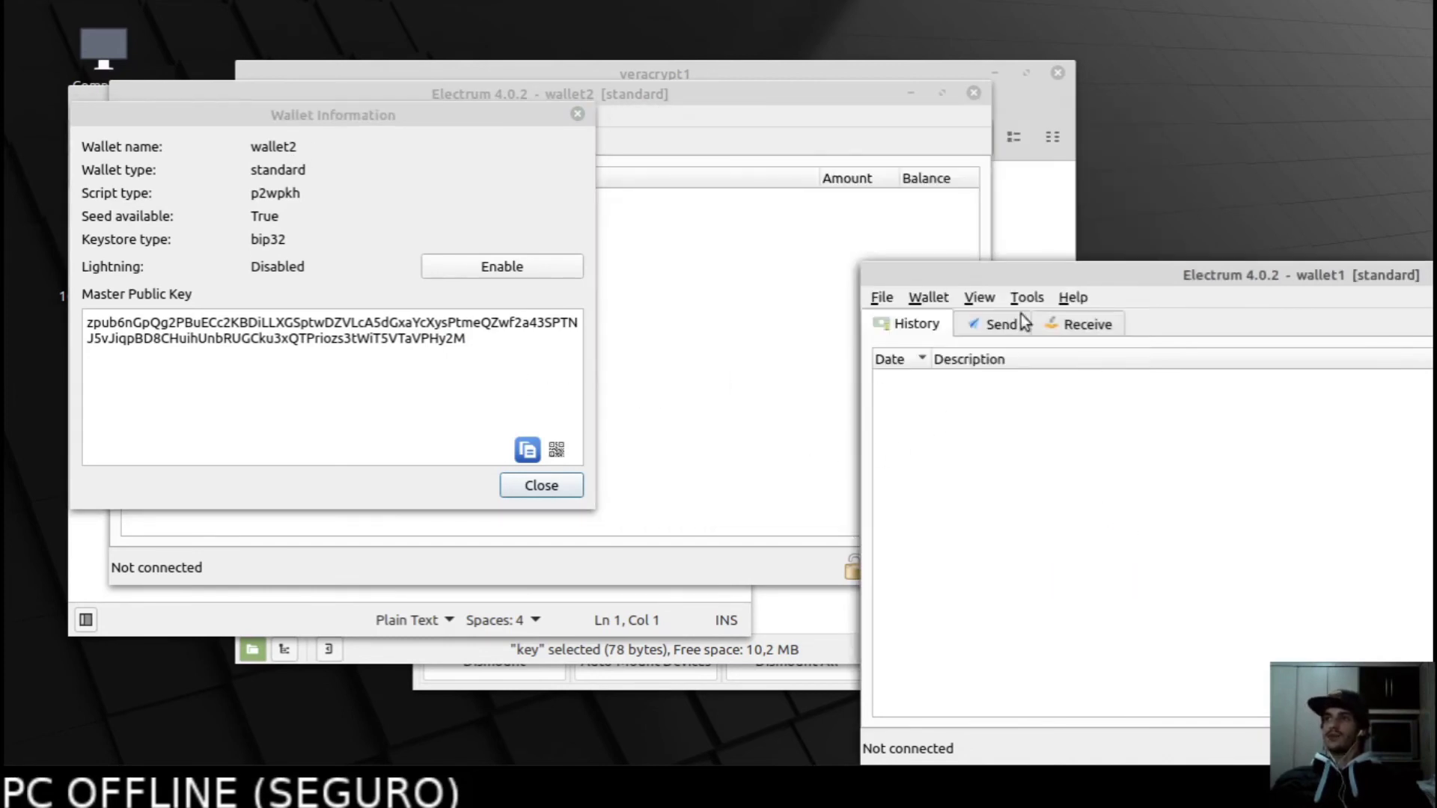
Close wallet2's information, show its Receive tab, and bring the seed words file forward.
click(554, 485)
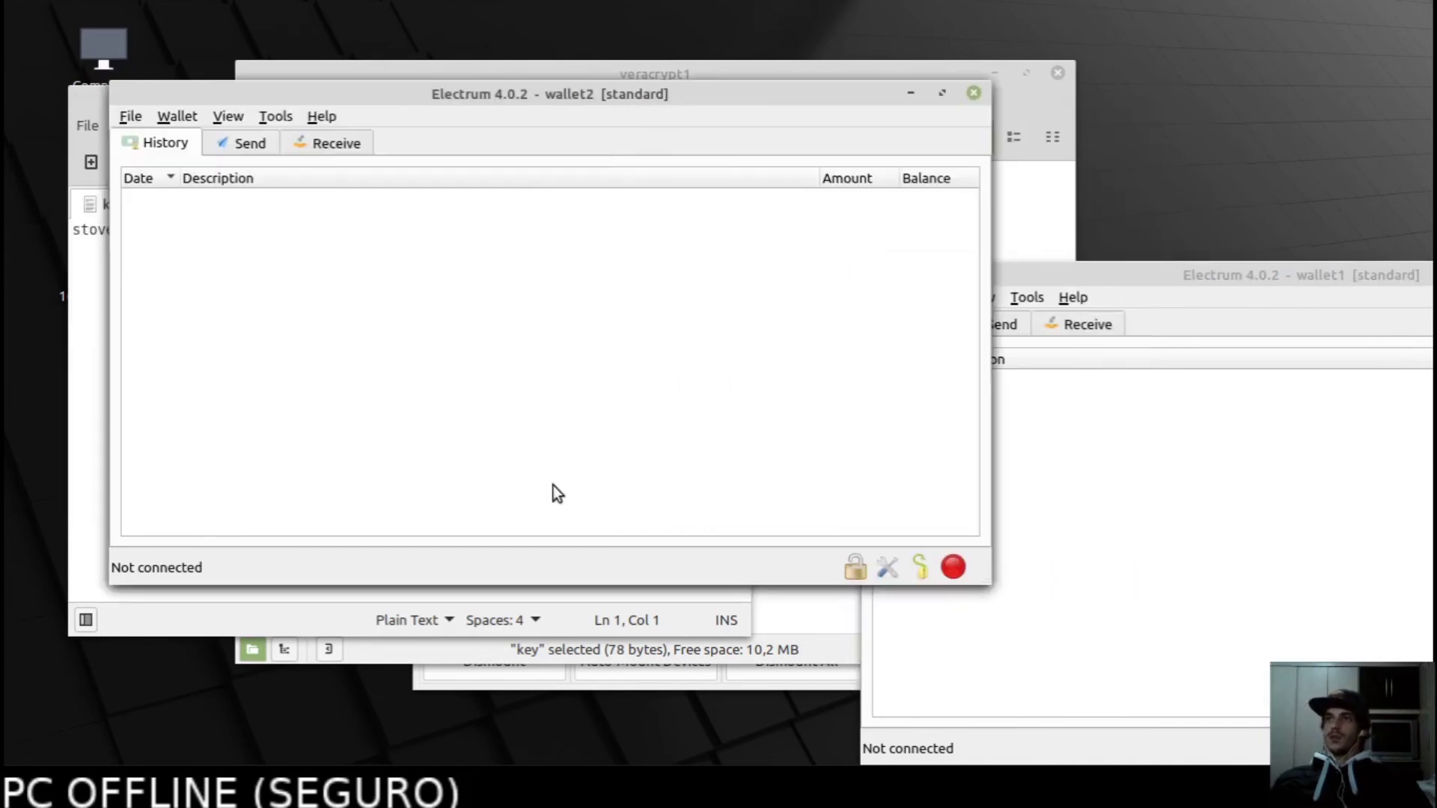
click(309, 147)
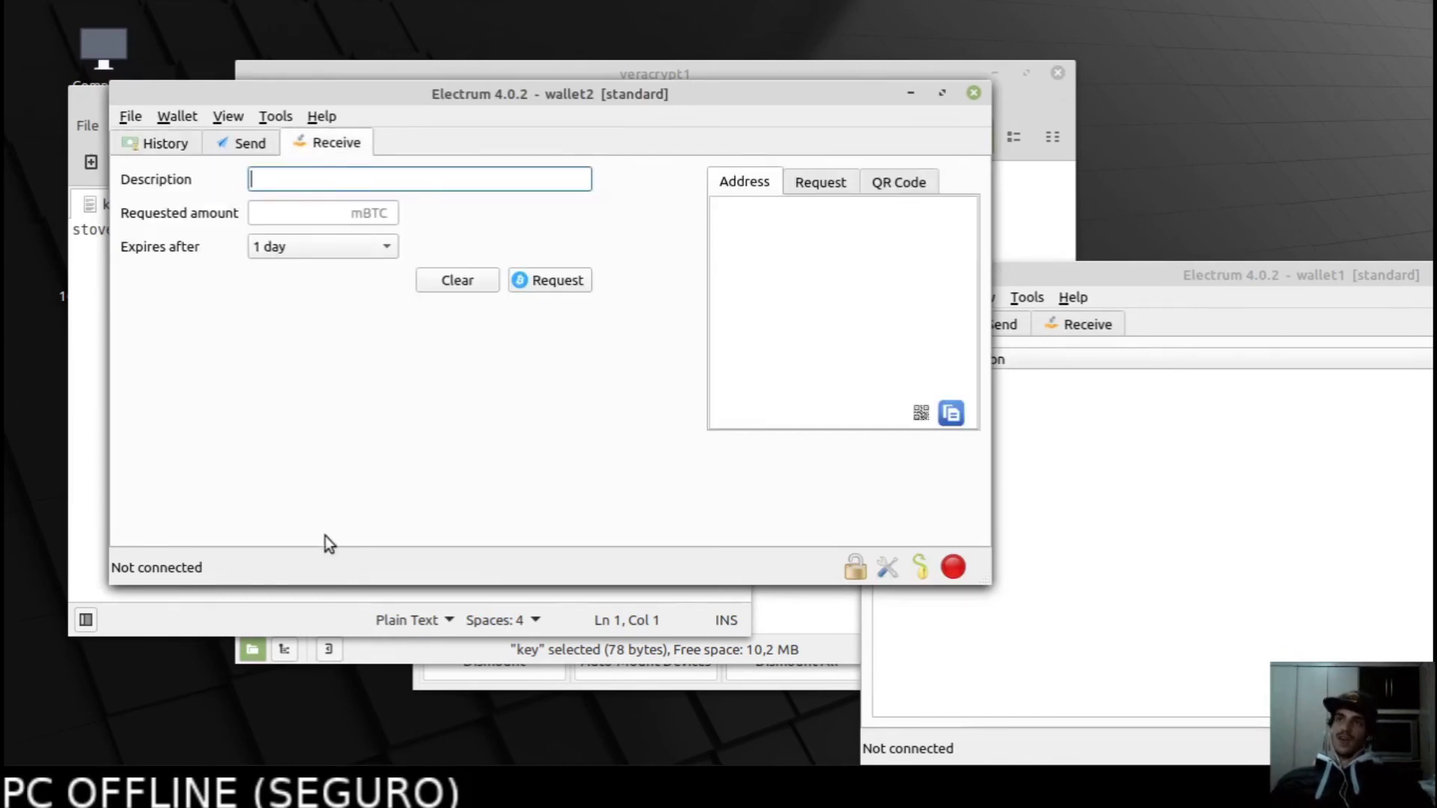
drag(457, 87, 383, 75)
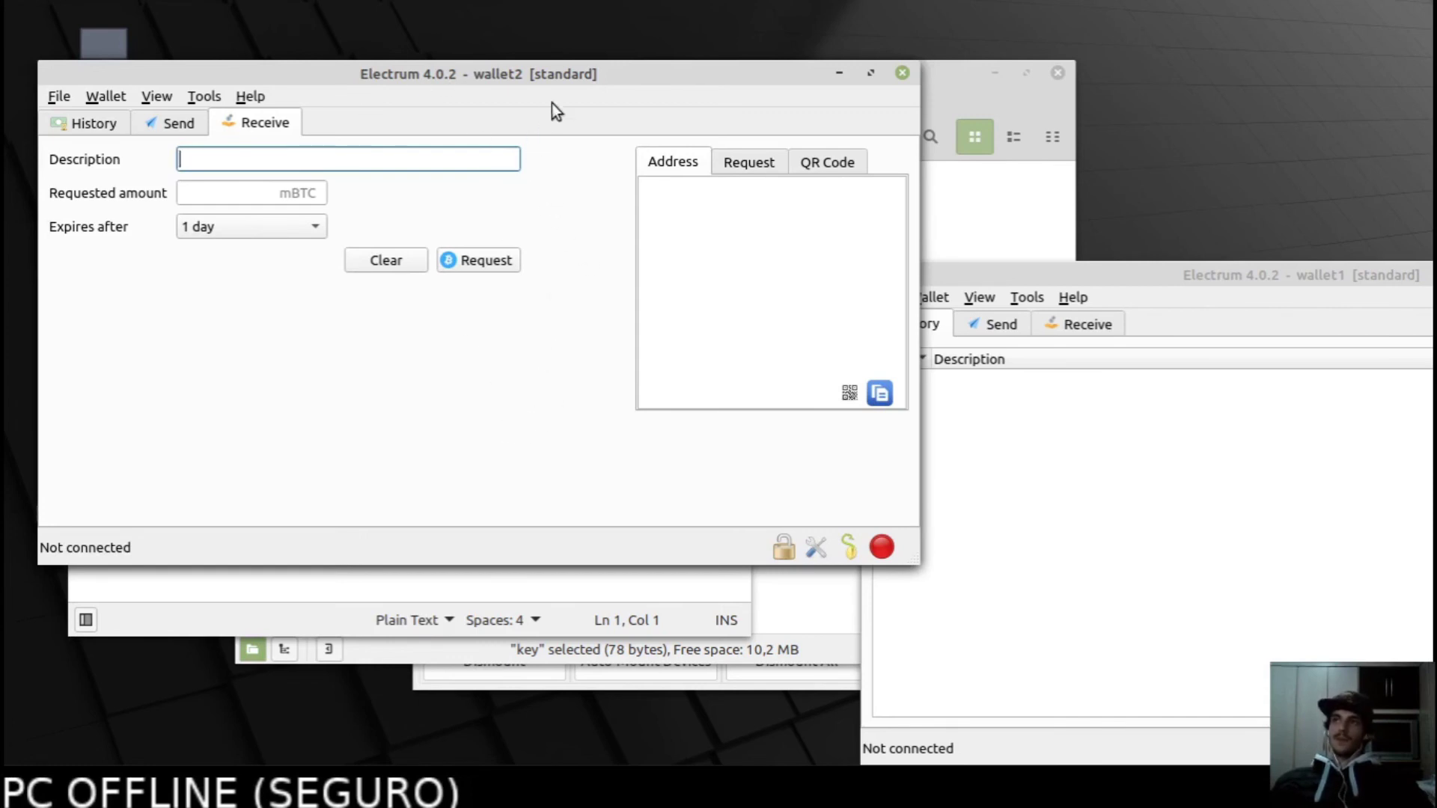
mouse_move(516, 72)
mouse_down()
mouse_move(497, 67)
mouse_move(513, 93)
mouse_move(504, 71)
mouse_up()
click(583, 591)
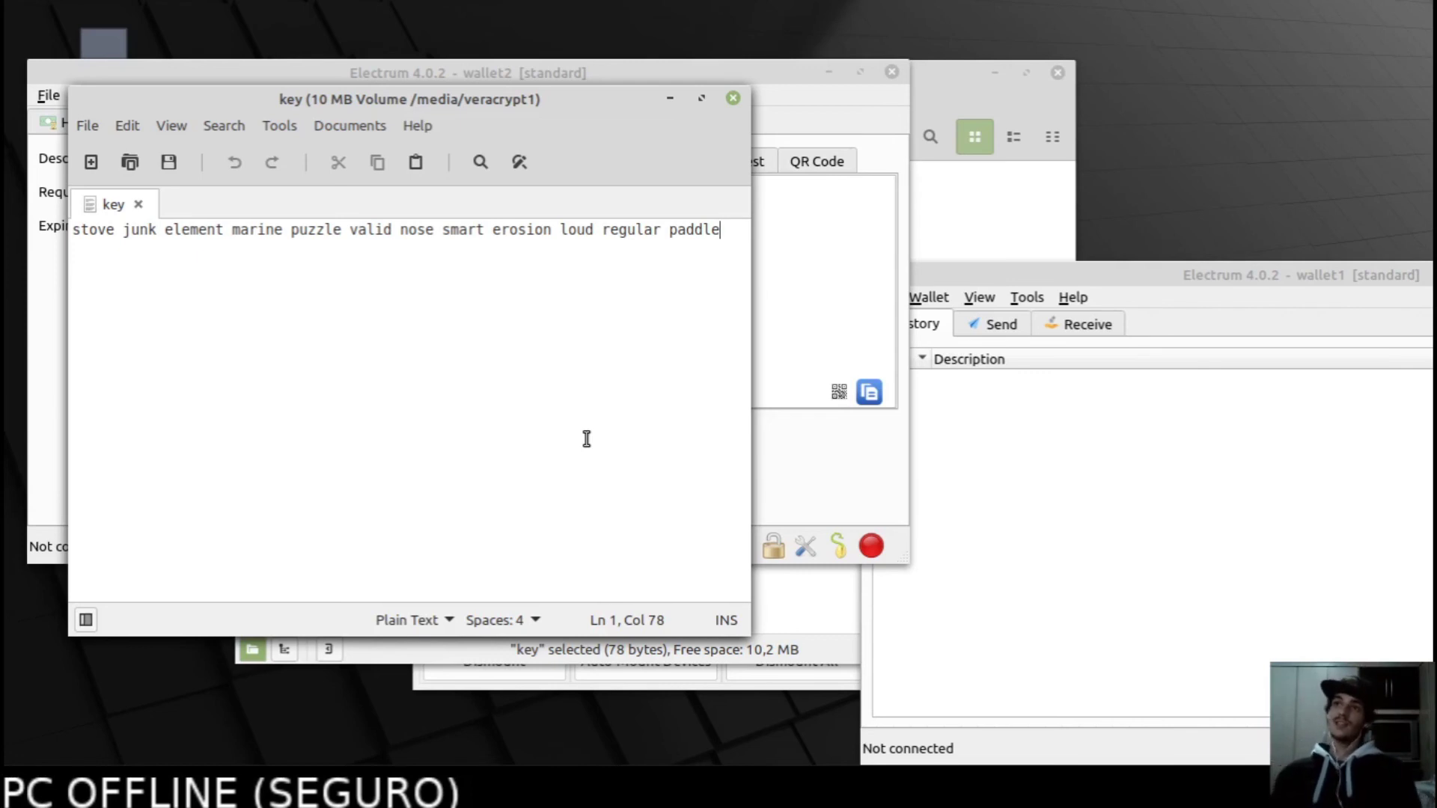
Switch back and forth between wallet2 and the seed words file.
click(786, 300)
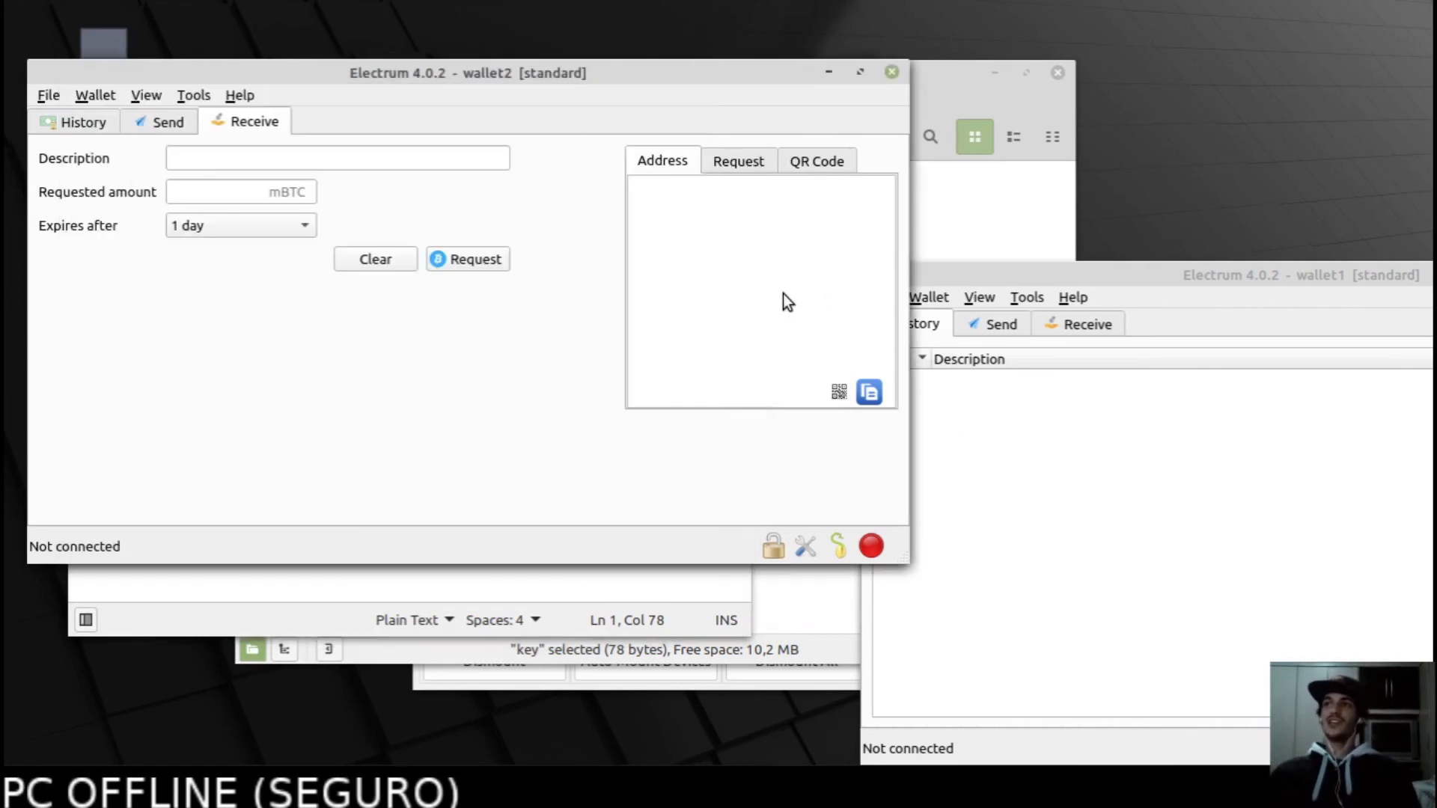
mouse_move(316, 793)
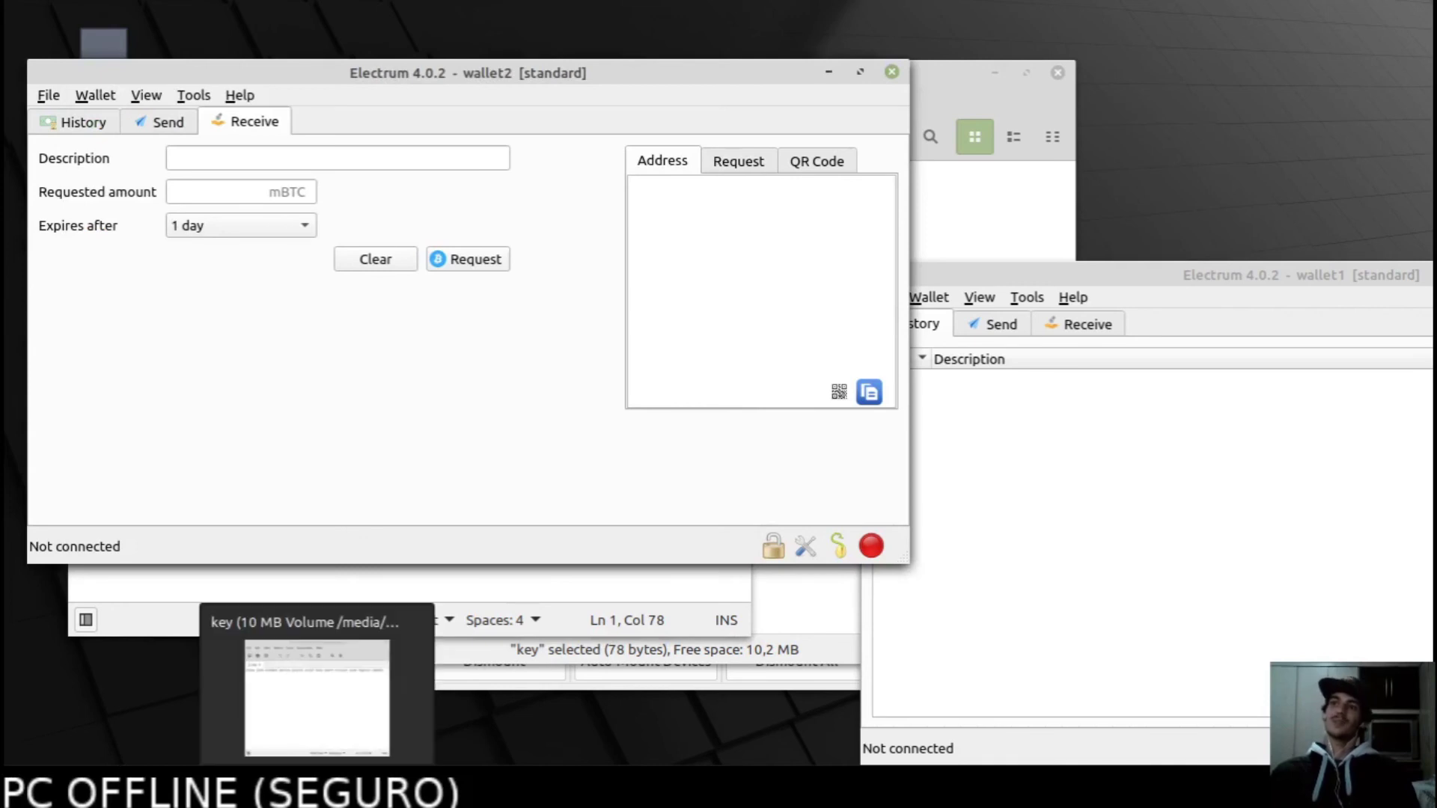
click(375, 705)
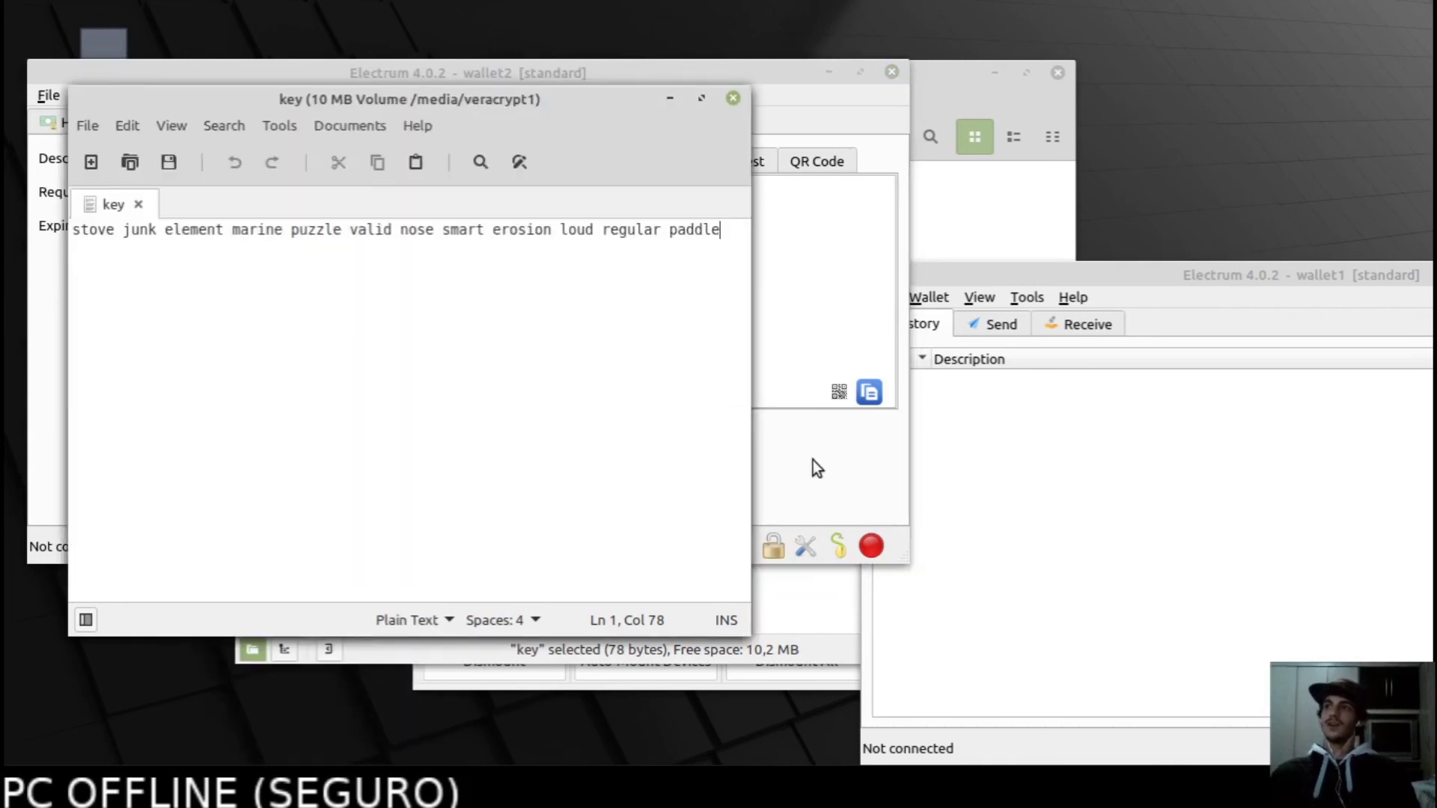
click(810, 460)
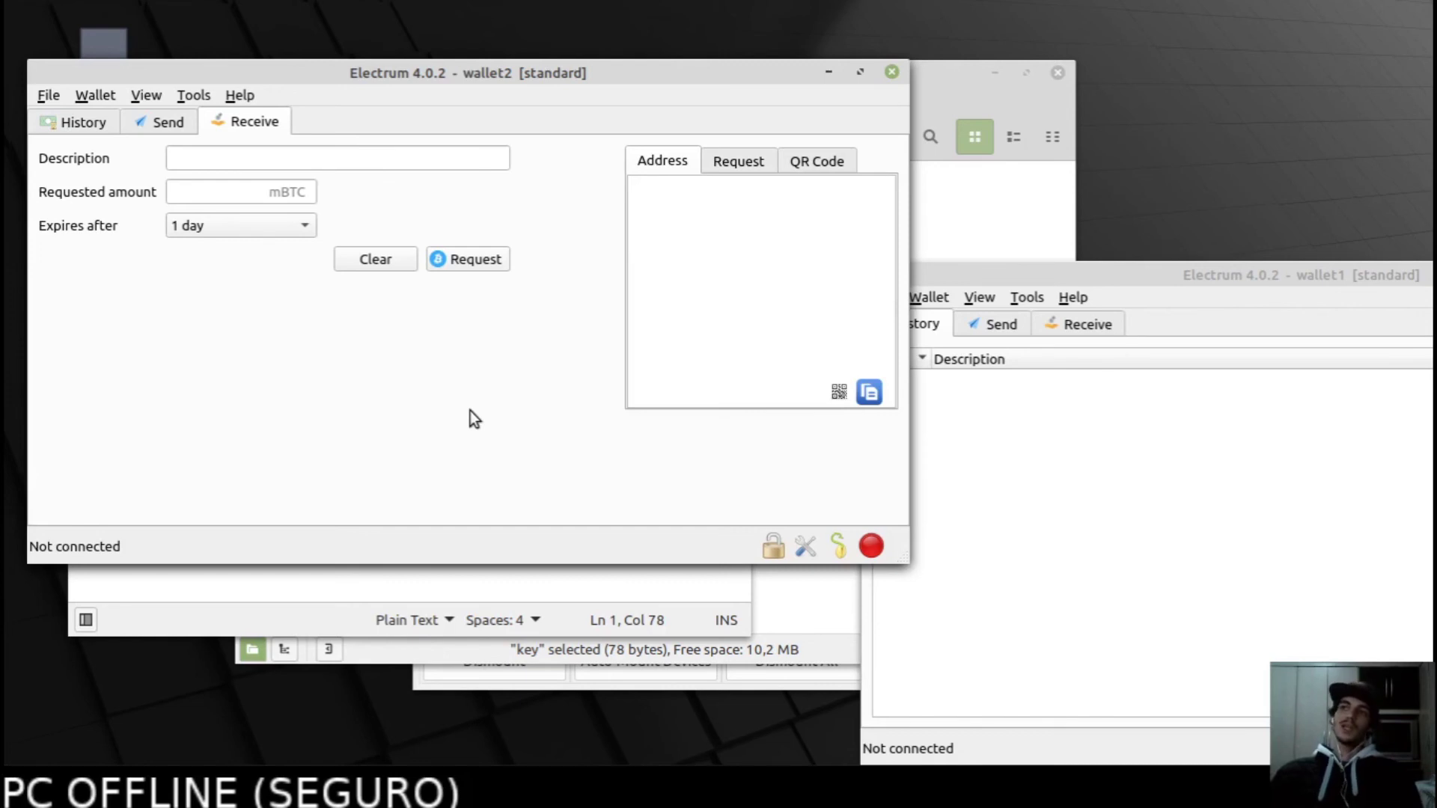
click(474, 584)
click(754, 457)
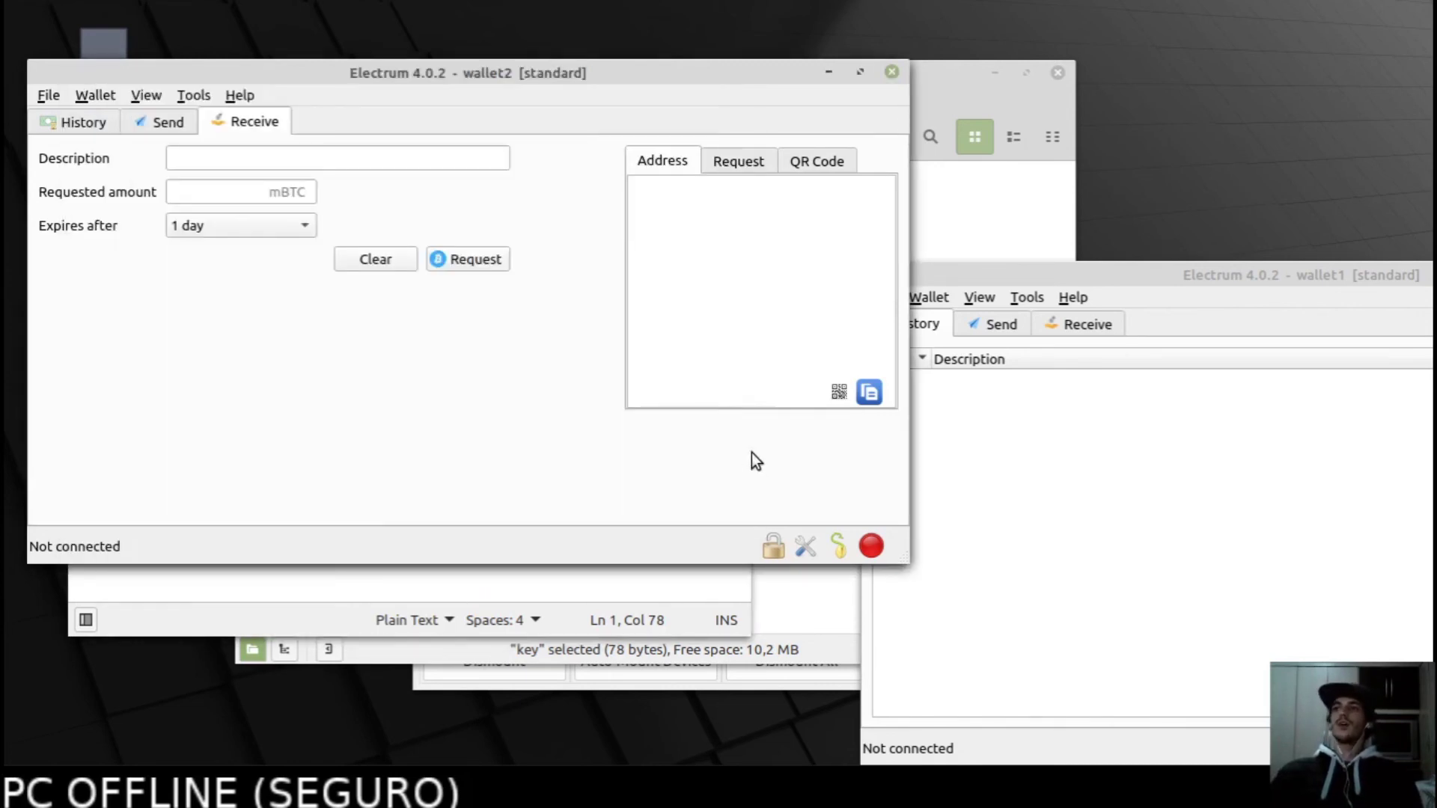
click(292, 612)
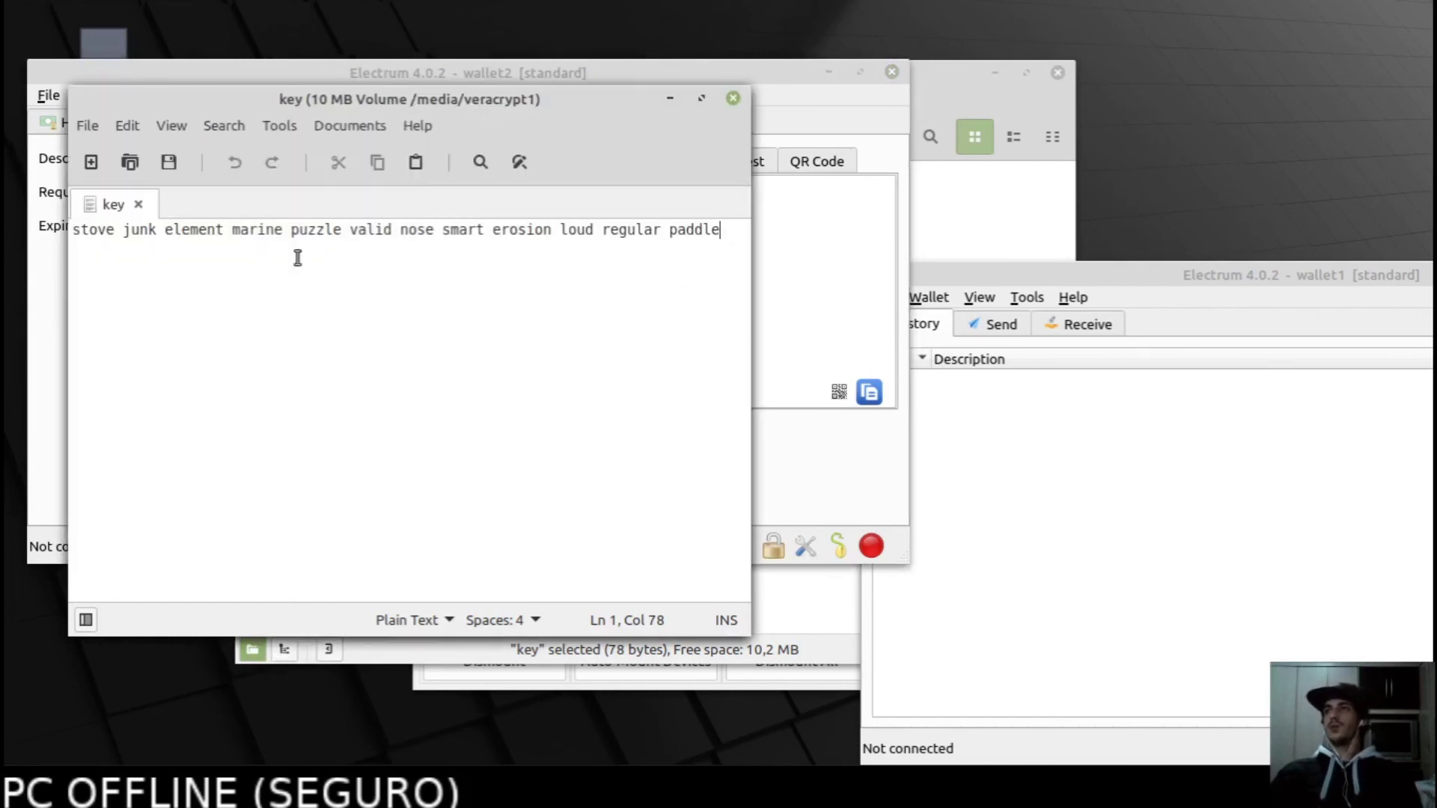
click(828, 500)
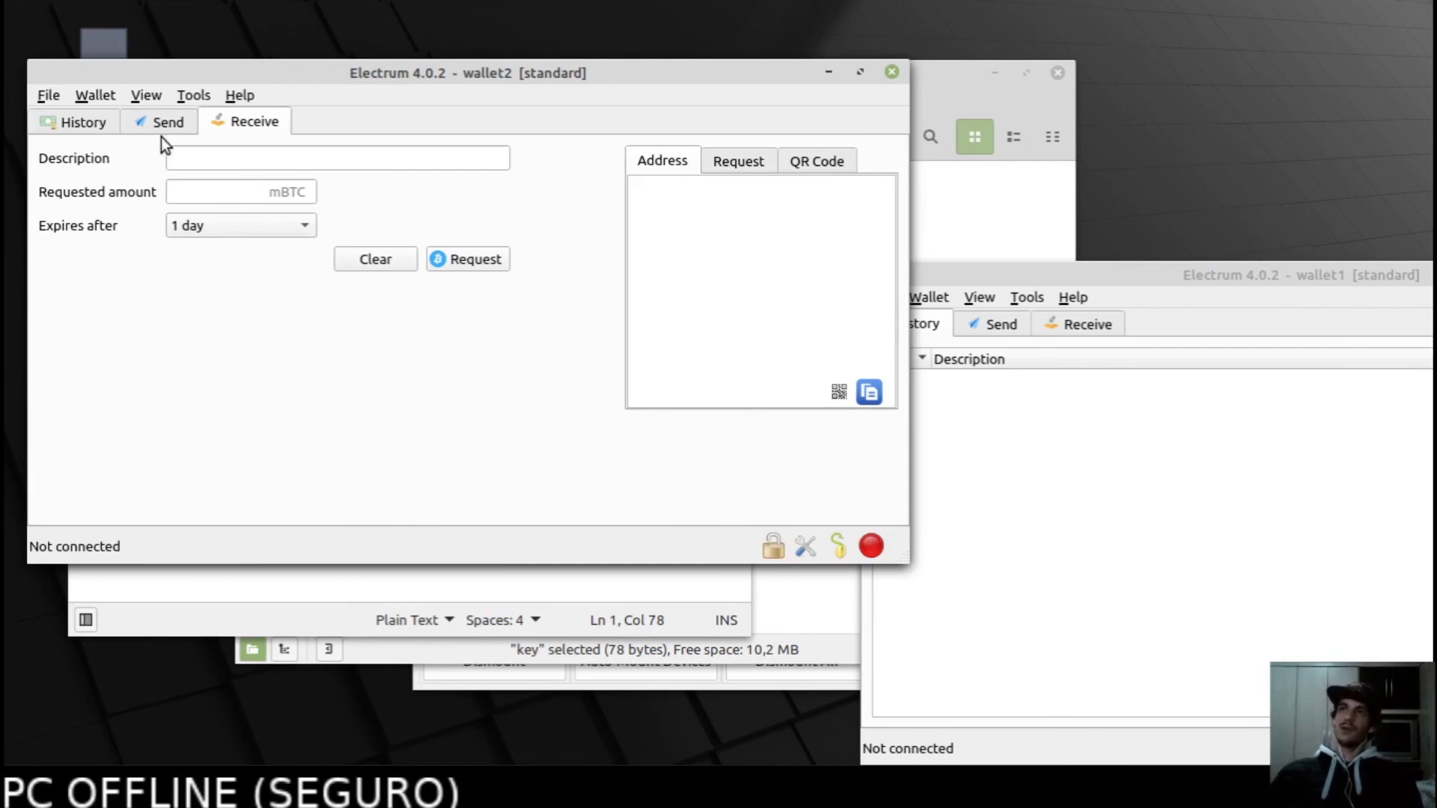
Toggle wallet2 between its Send and Receive tabs, ending on Receive.
click(149, 123)
click(228, 124)
click(153, 121)
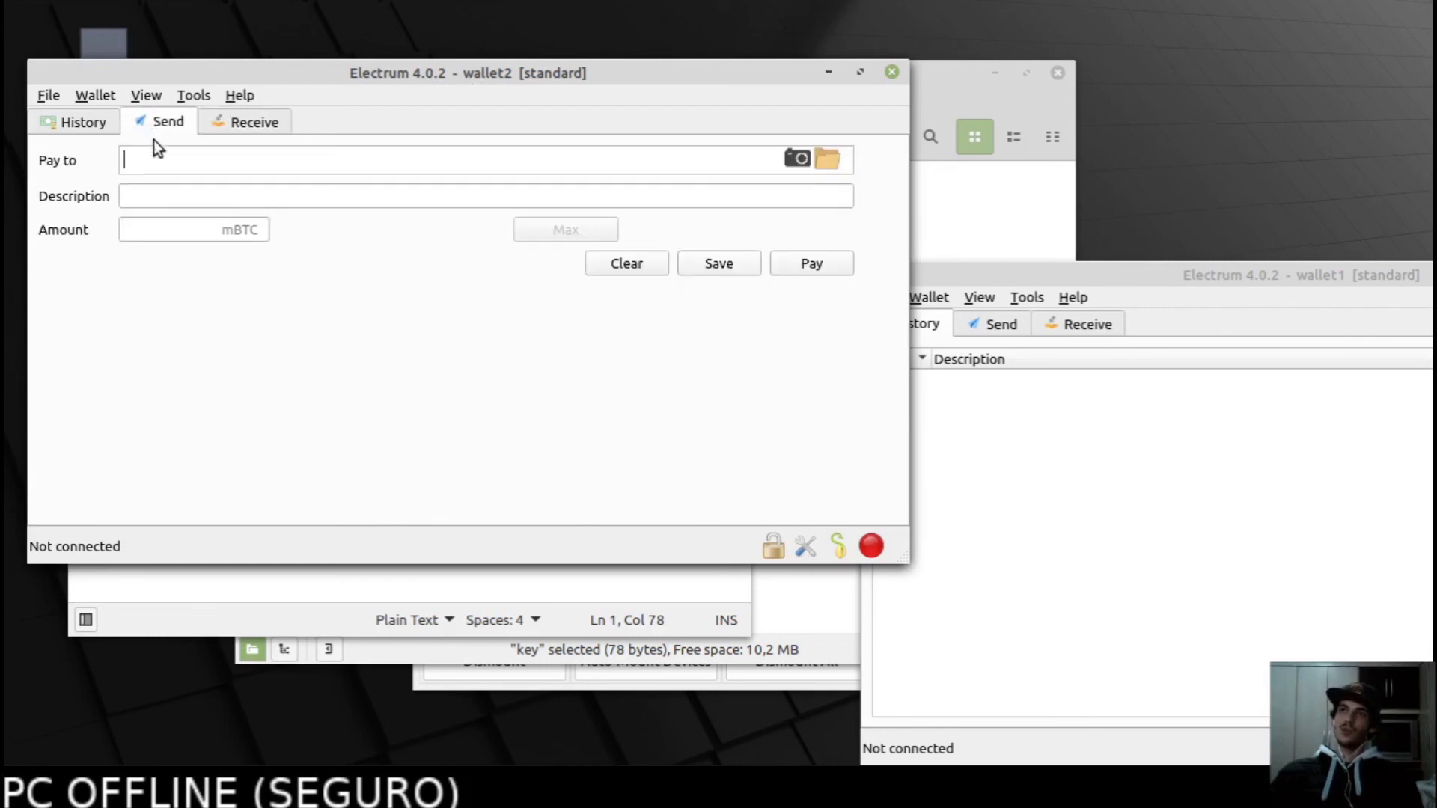
click(247, 122)
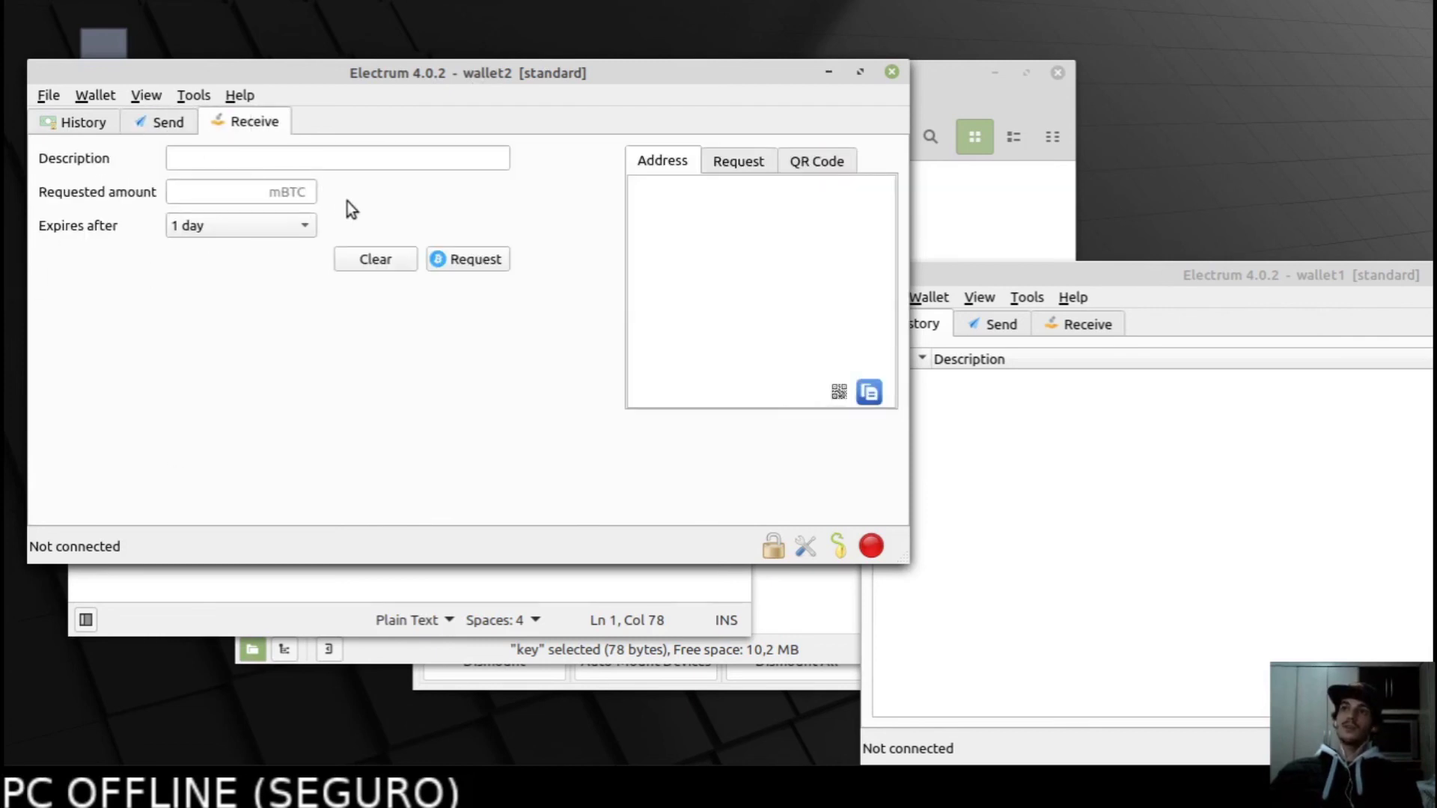
click(157, 118)
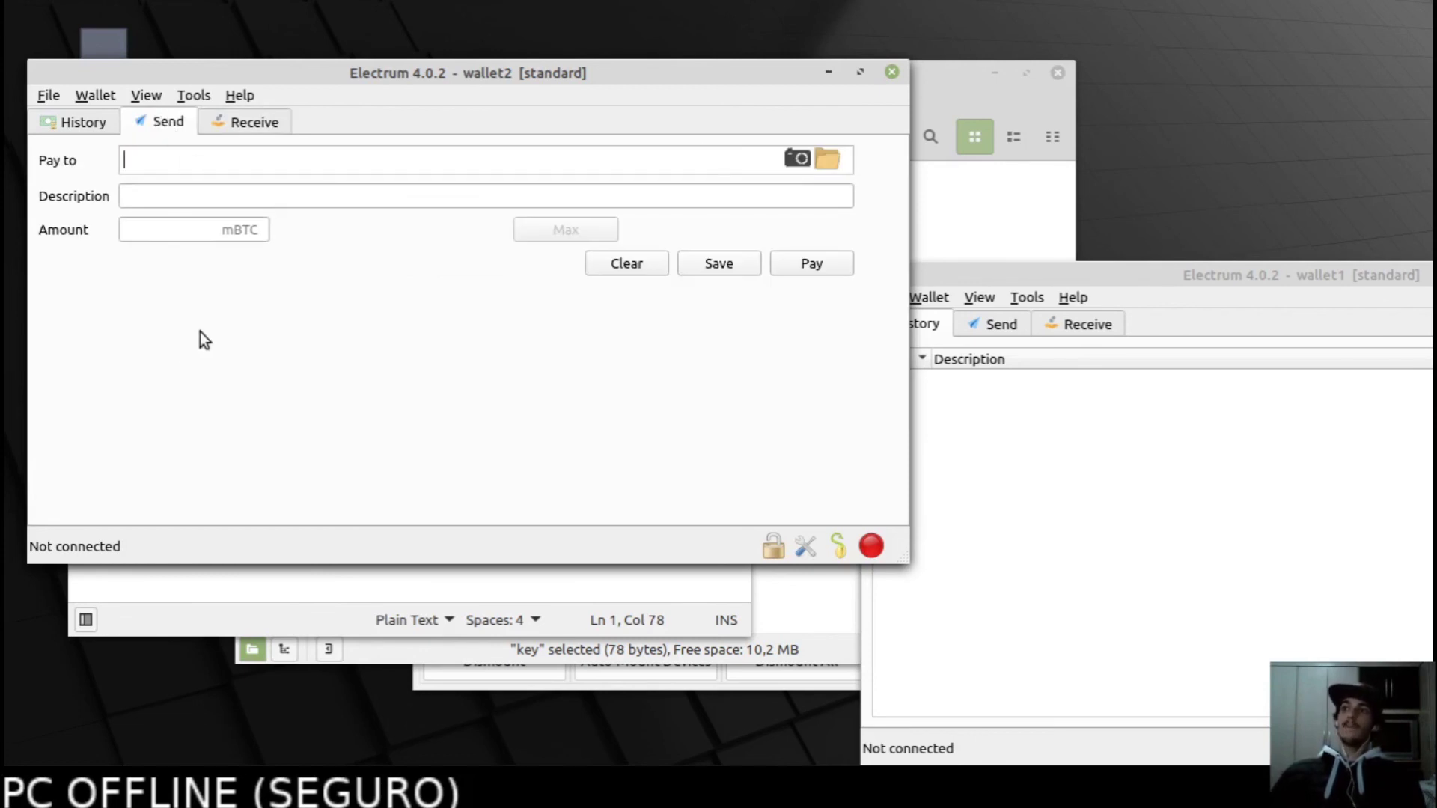
click(258, 123)
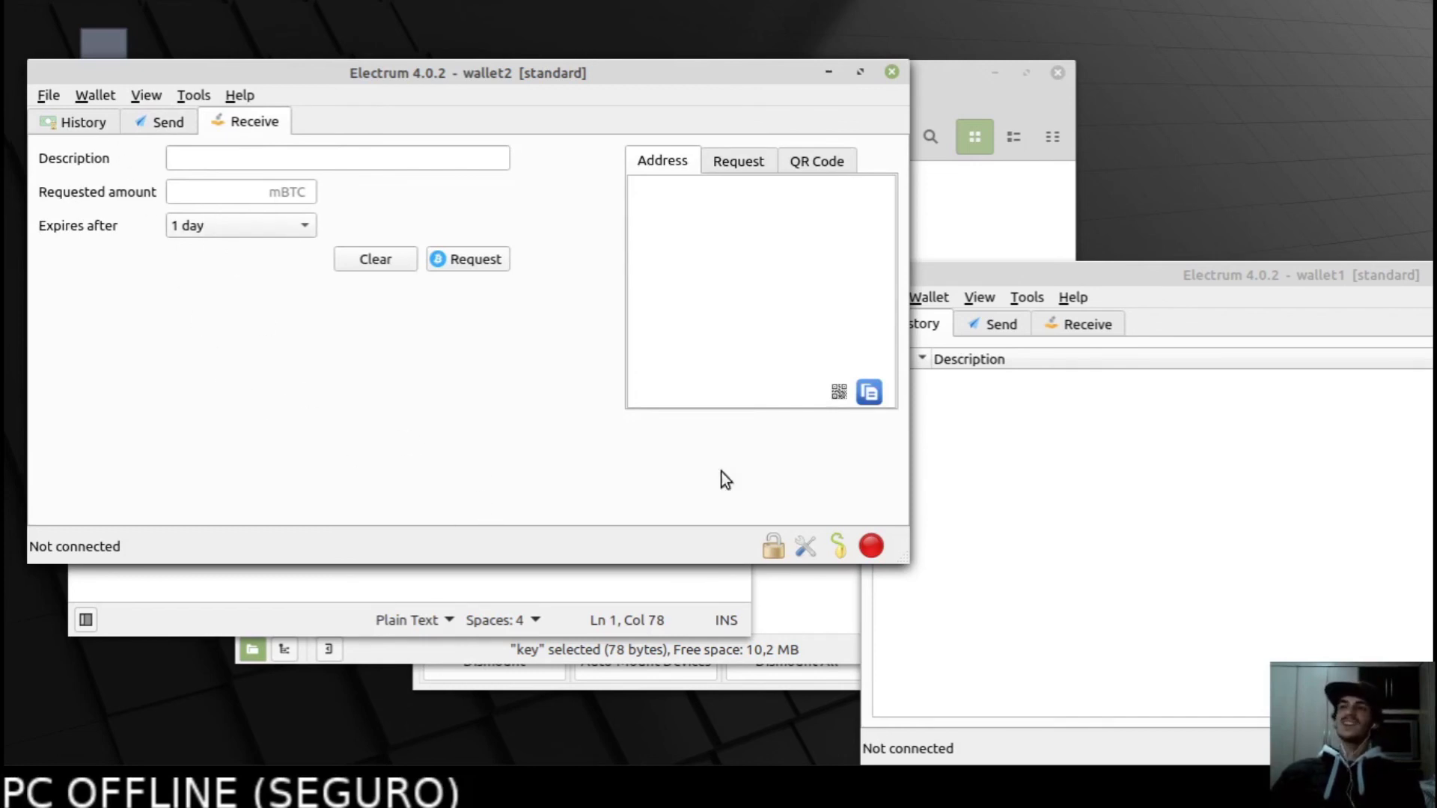
Move the wallet1 window fully onto the screen, nudging it slightly right.
click(1181, 285)
drag(1178, 277, 760, 233)
click(236, 345)
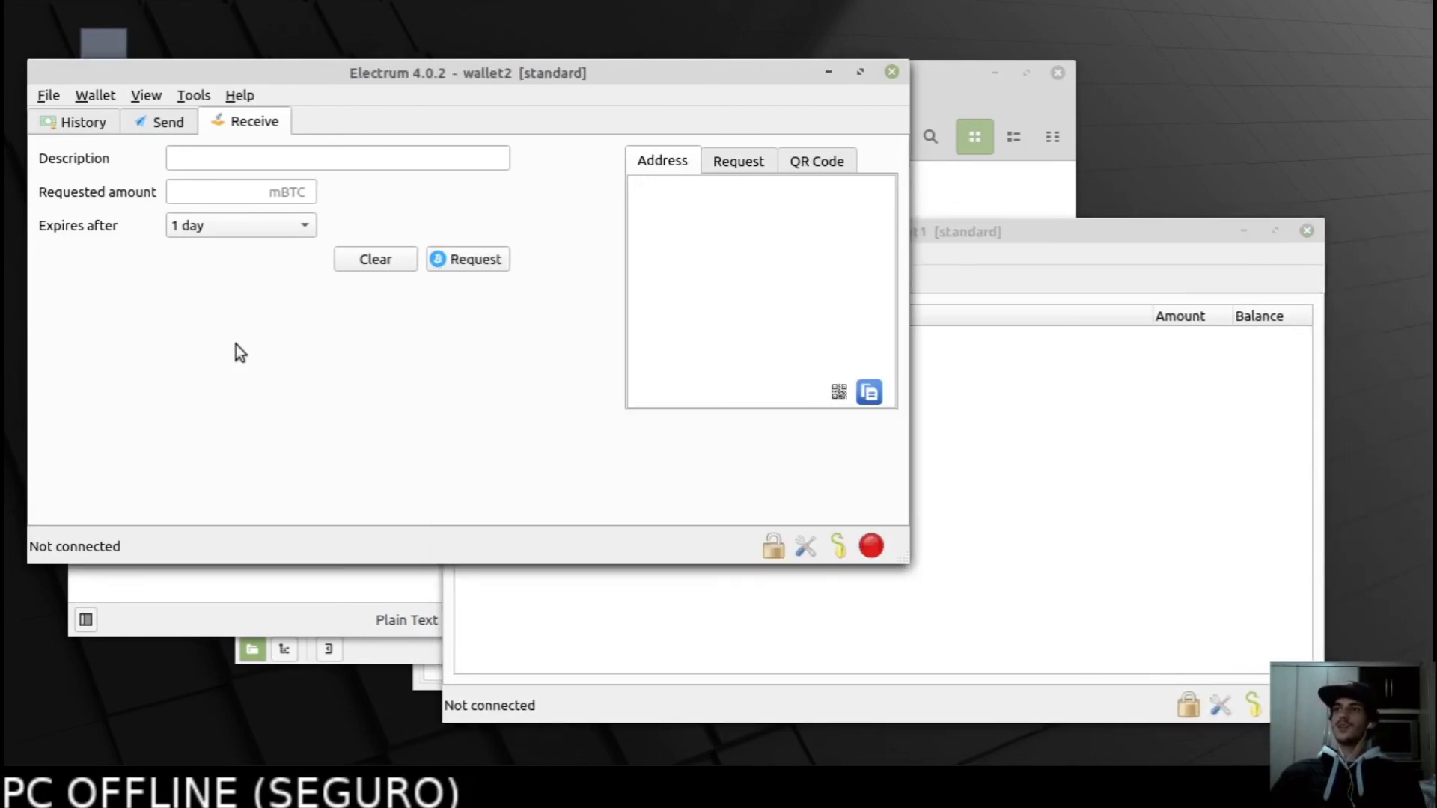
click(1112, 488)
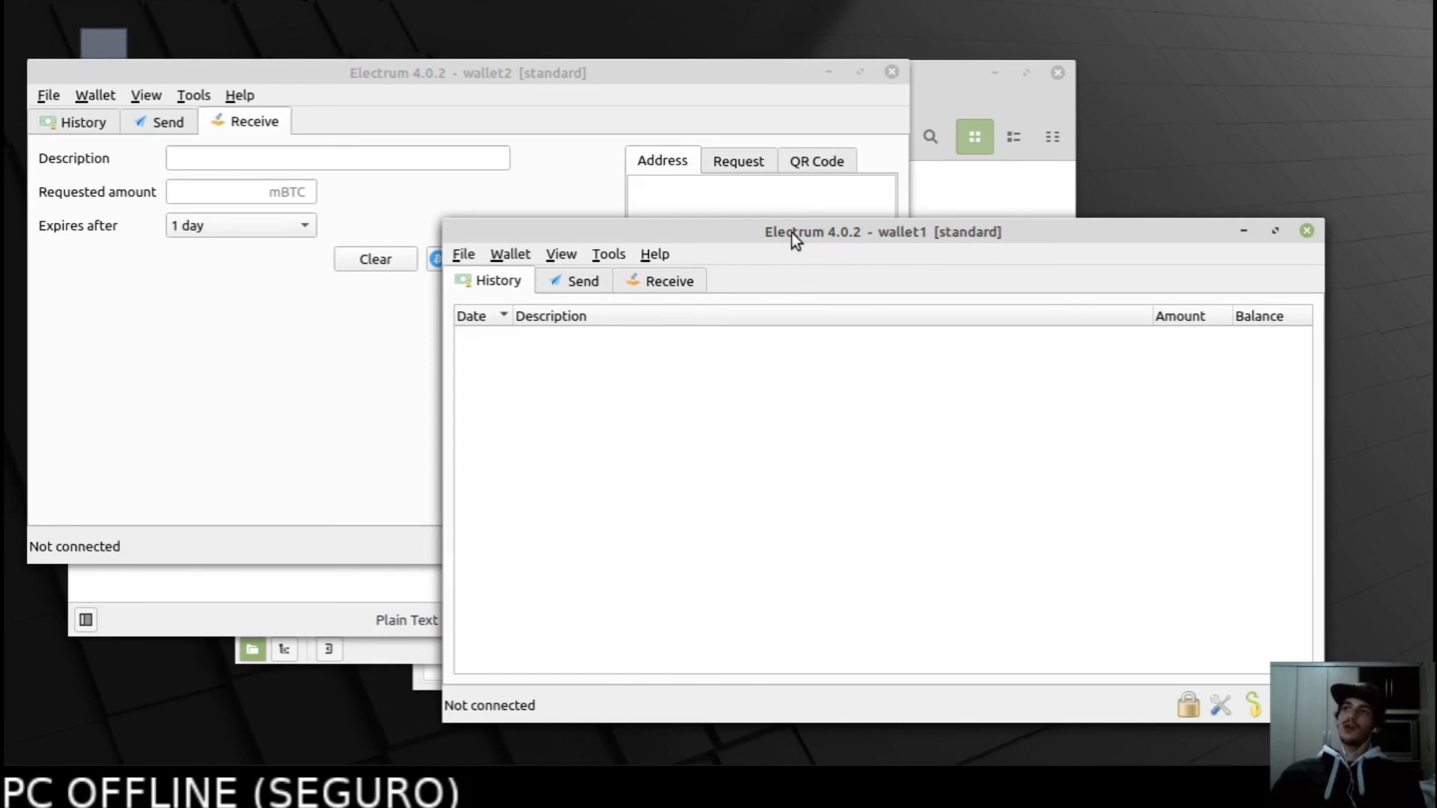
drag(792, 232, 819, 247)
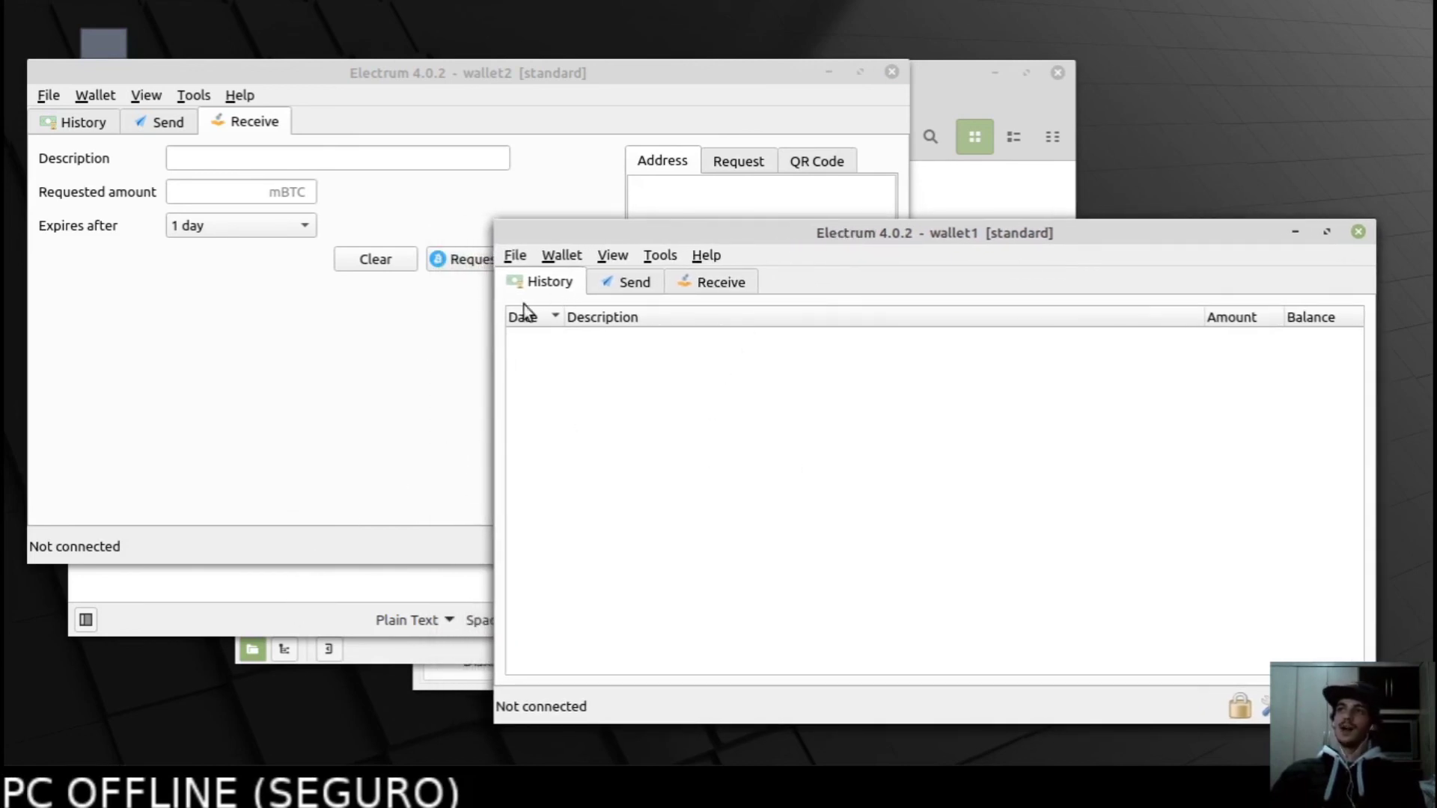
Alternate between wallet1 and wallet2, then close the wallet1 window.
click(277, 373)
click(1008, 485)
click(434, 397)
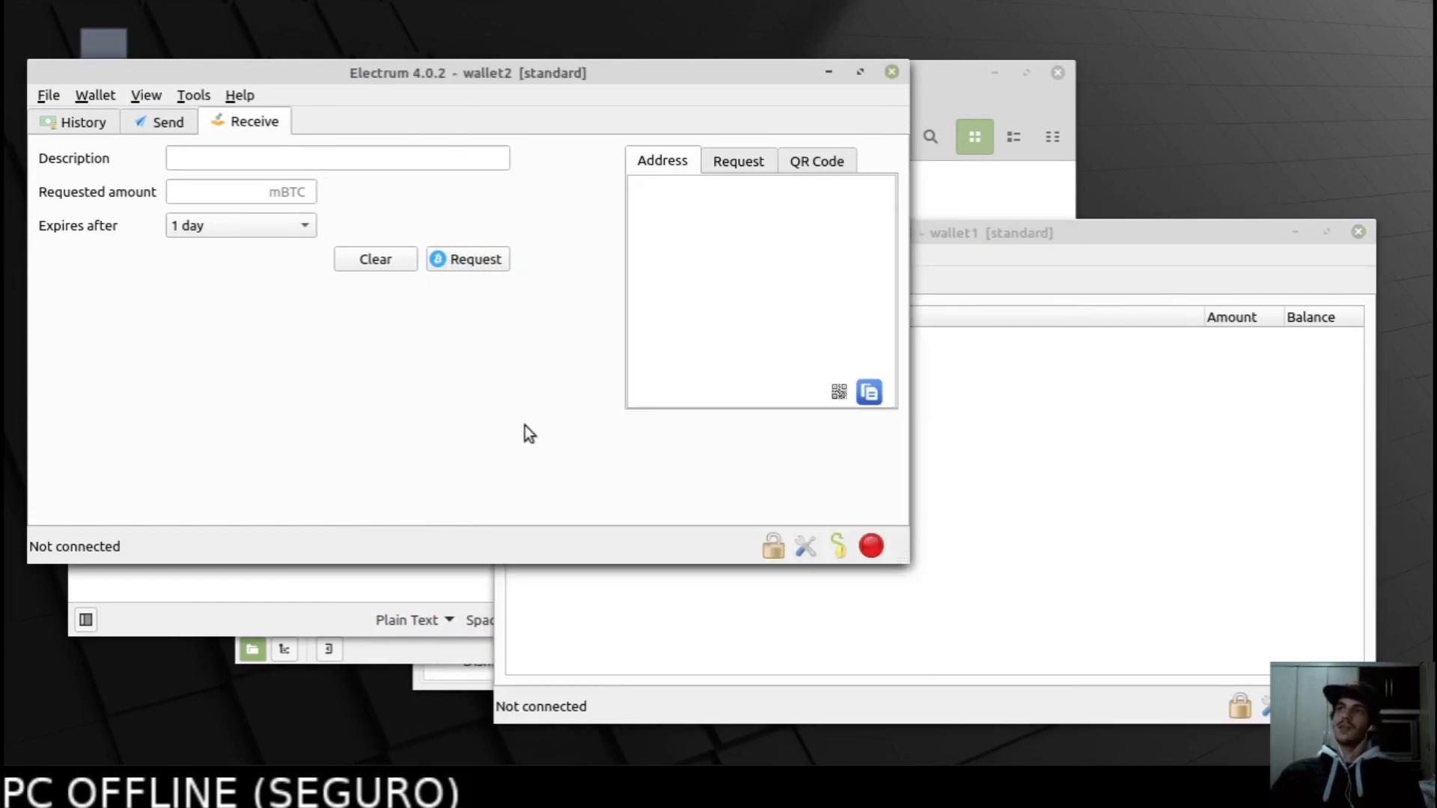
click(710, 627)
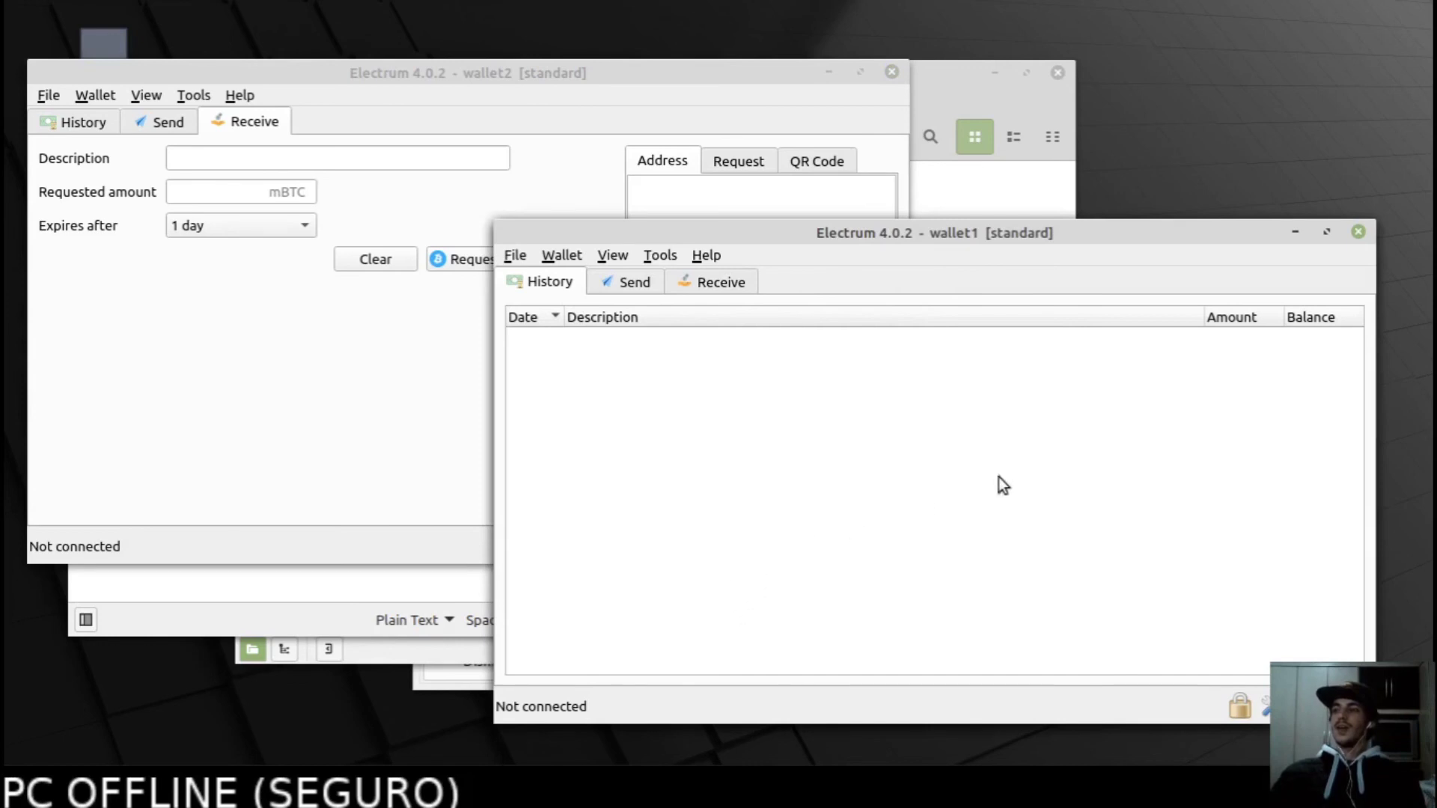
drag(1048, 232, 1077, 246)
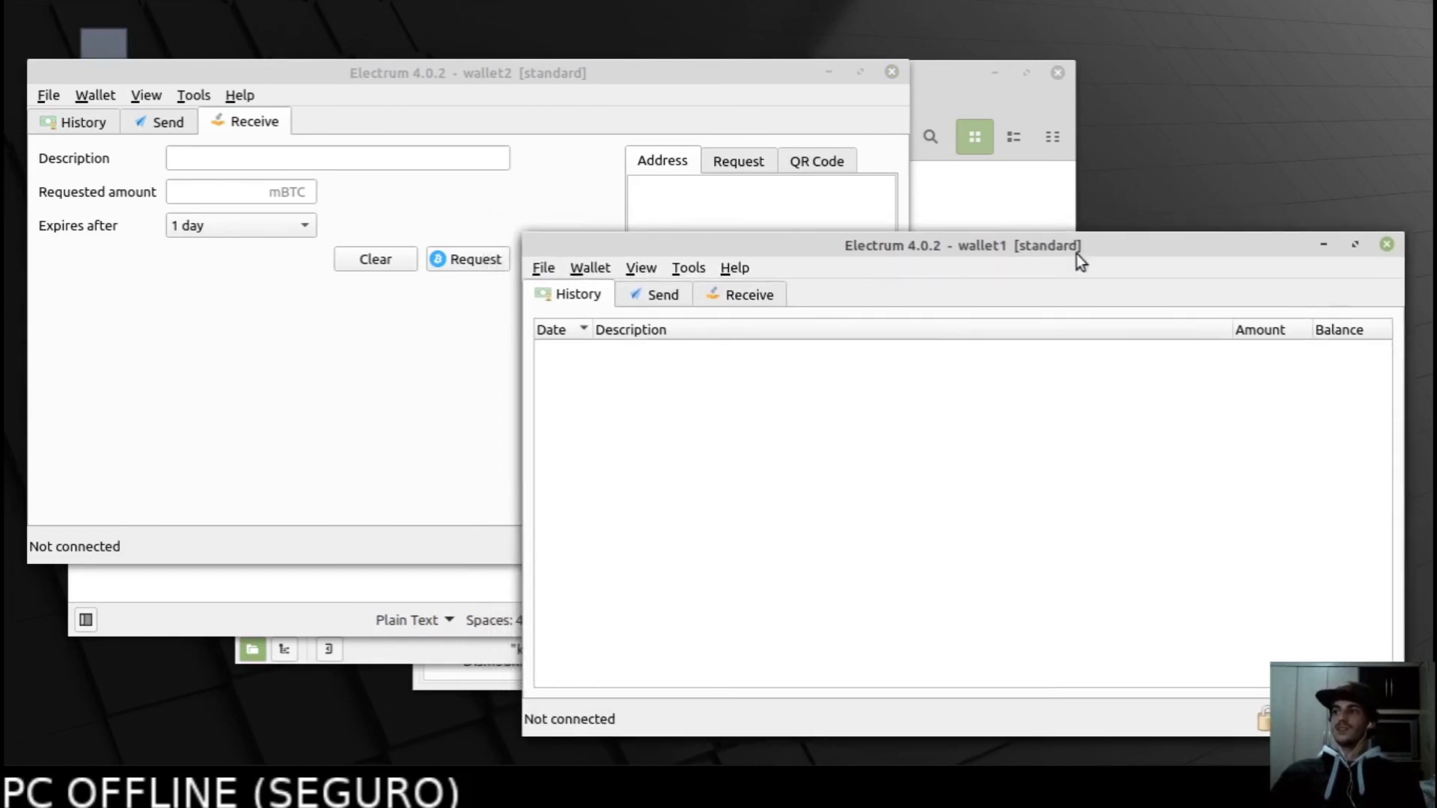
click(358, 430)
click(846, 654)
click(212, 463)
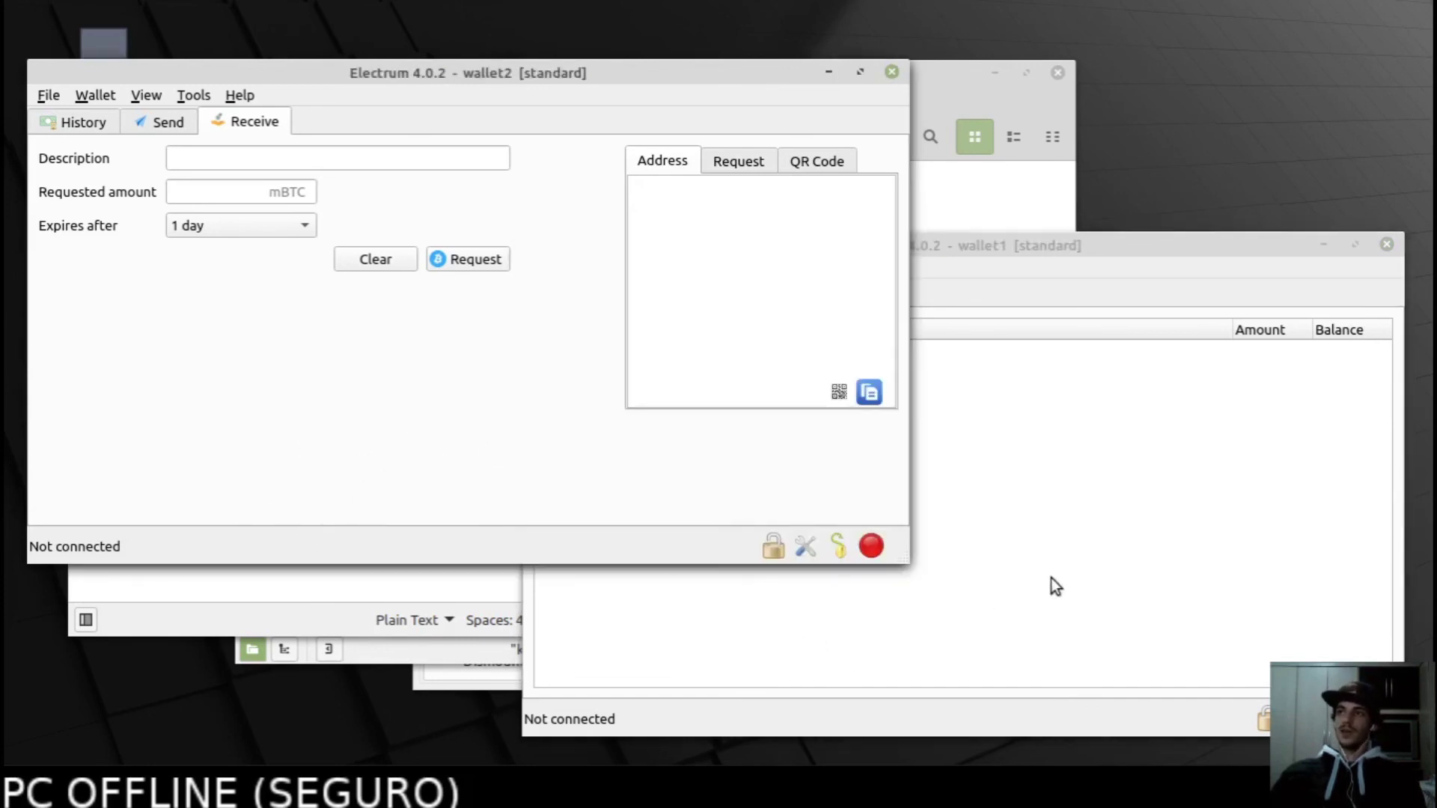
click(951, 576)
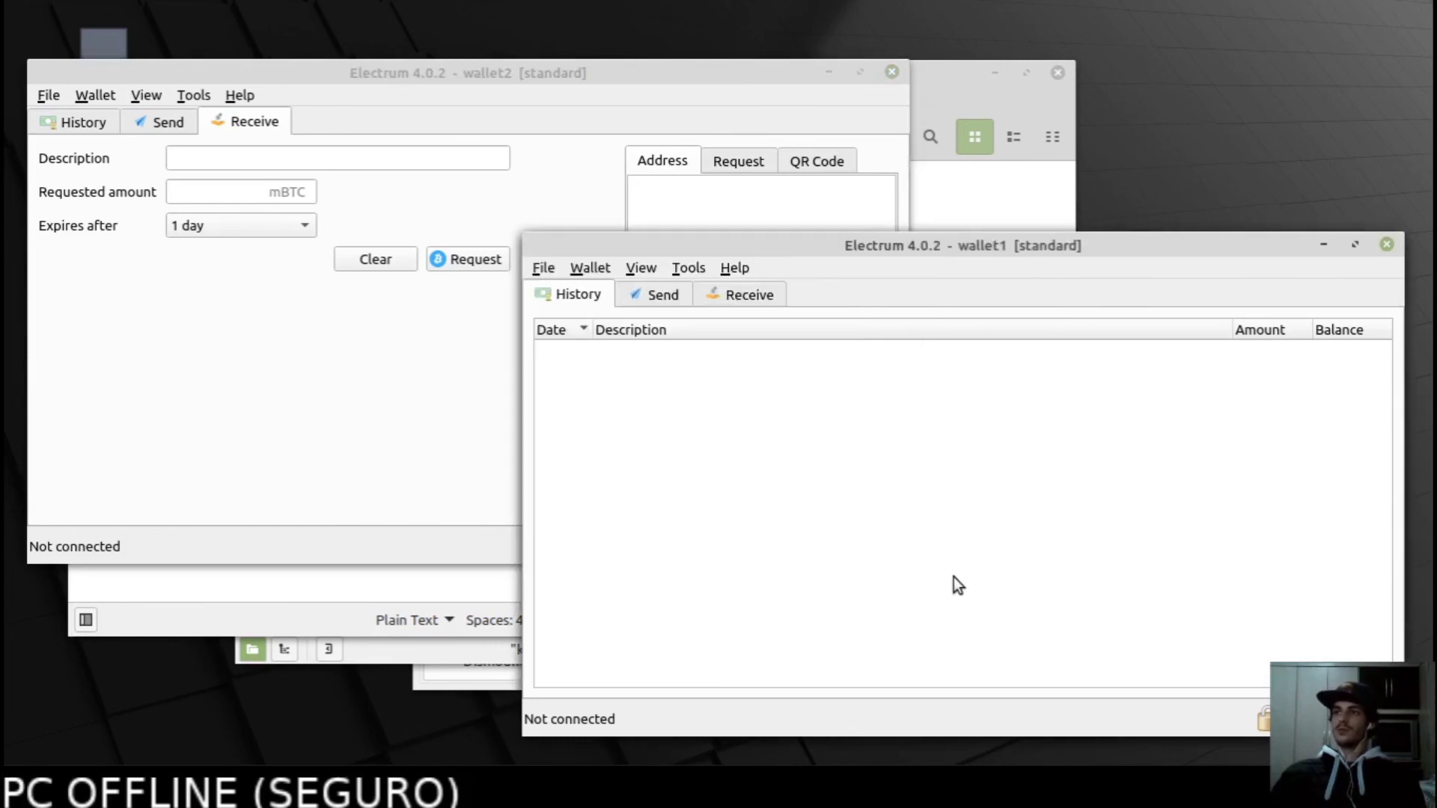
click(1387, 244)
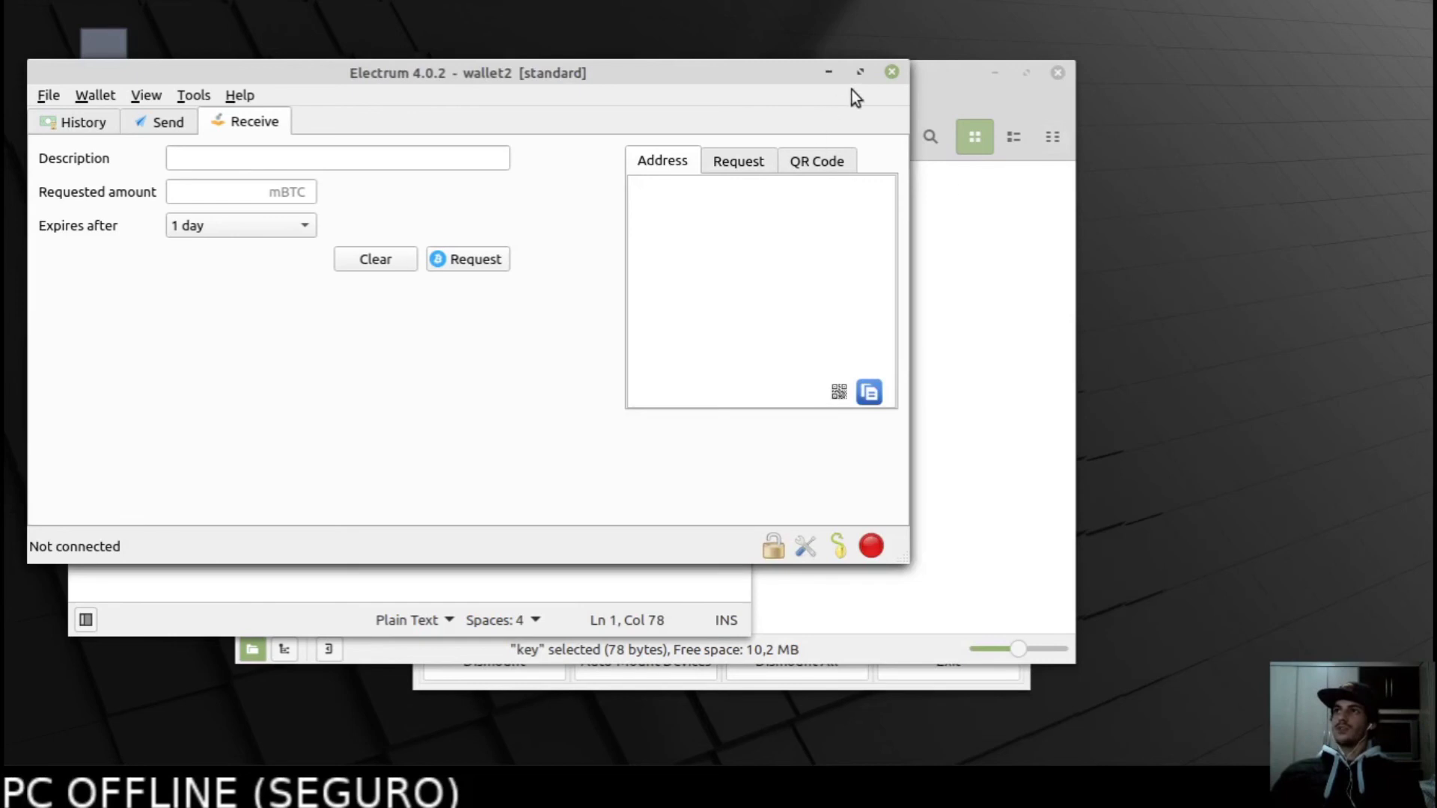
Close wallet2, then save and close the seed words file.
click(892, 71)
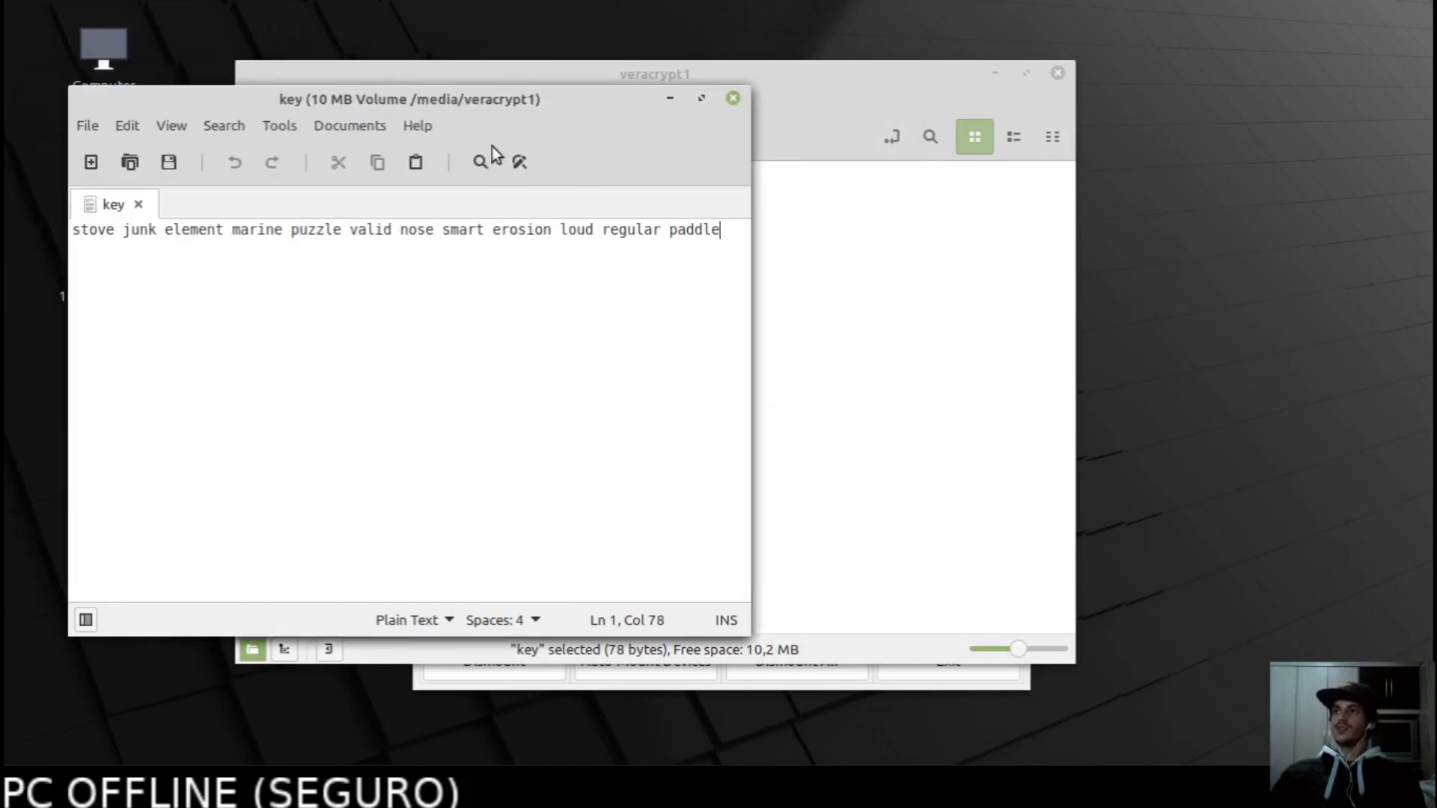
click(167, 168)
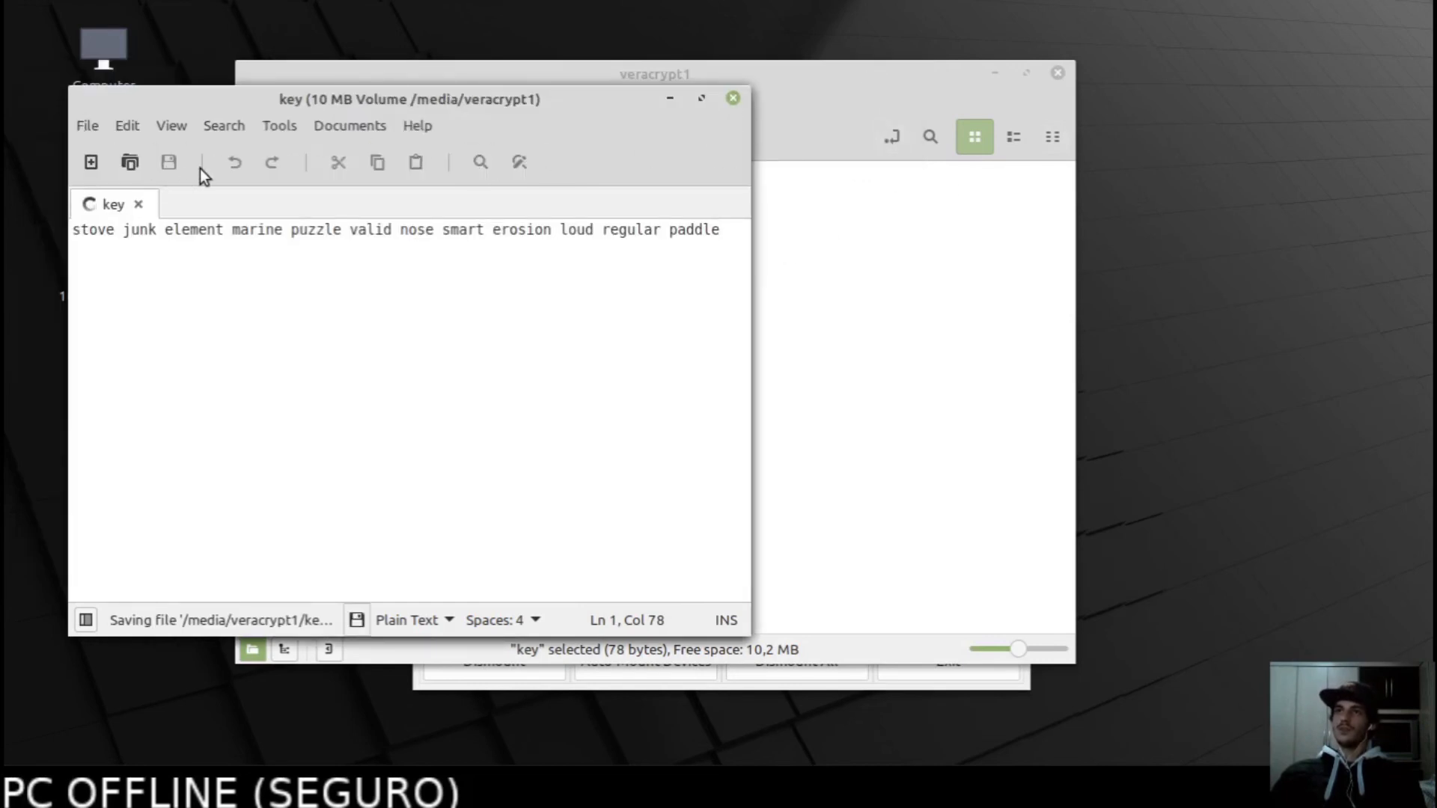
click(734, 98)
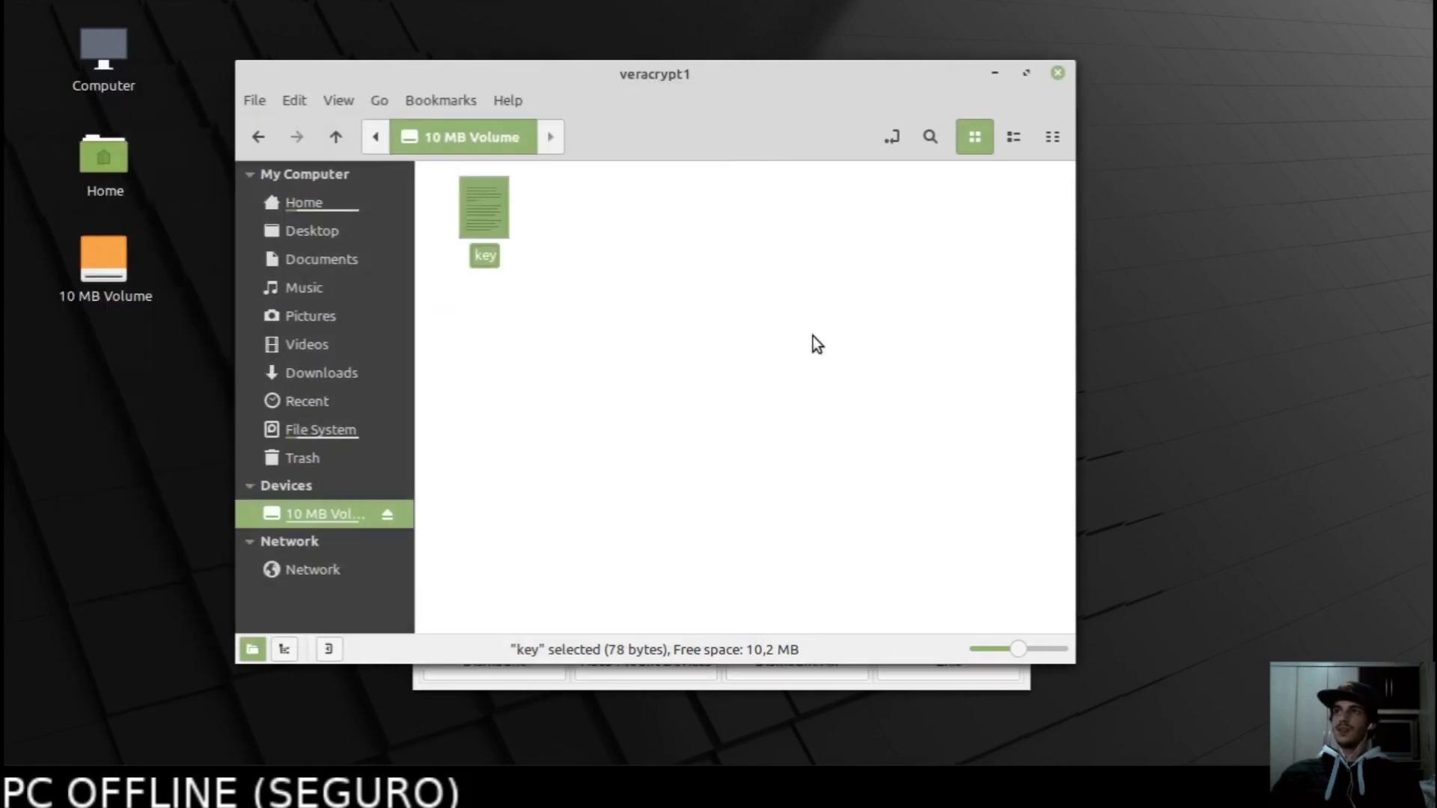
click(702, 336)
Dismount the encrypted volume from slot 1 in VeraCrypt and bring the Home folder forward.
click(597, 689)
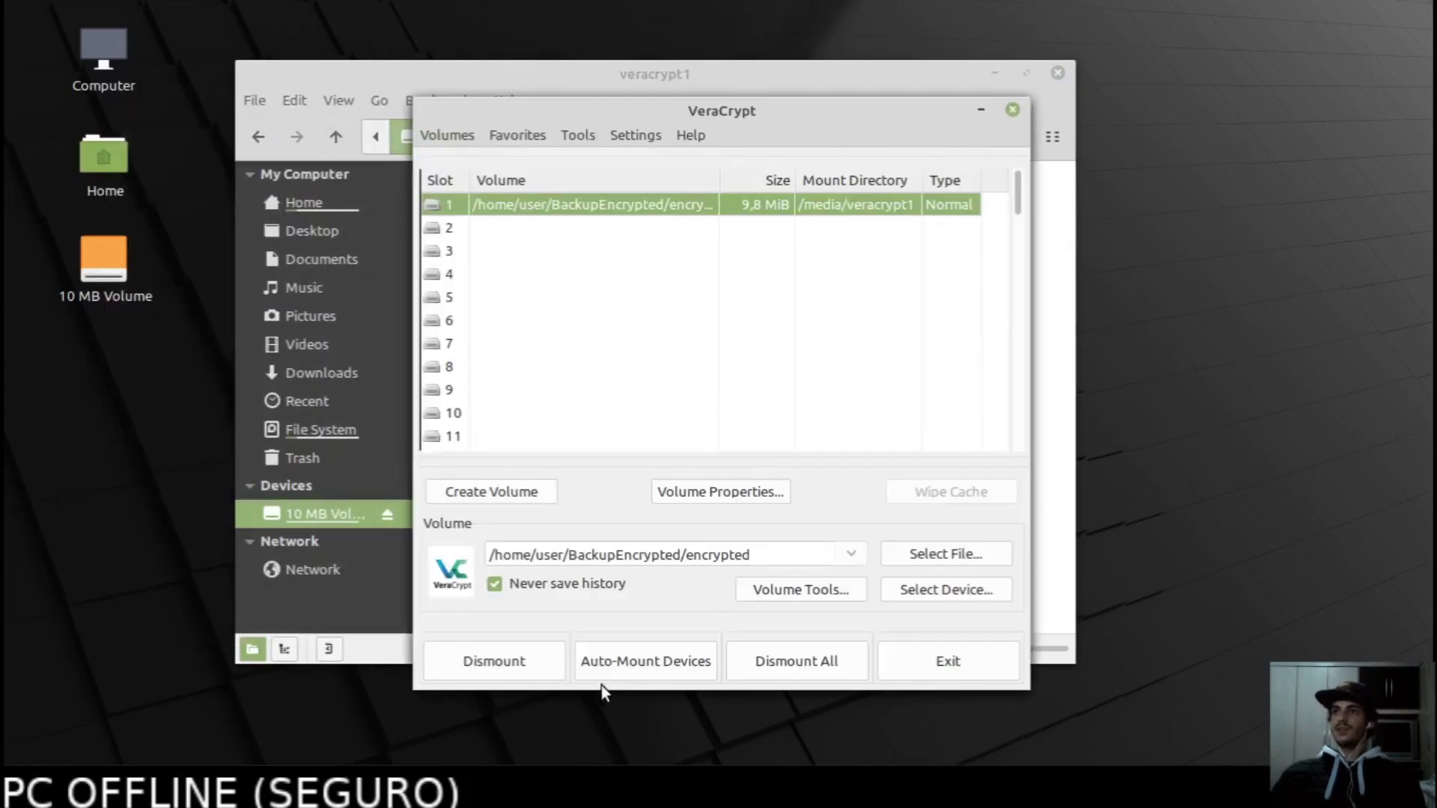
drag(731, 118, 809, 127)
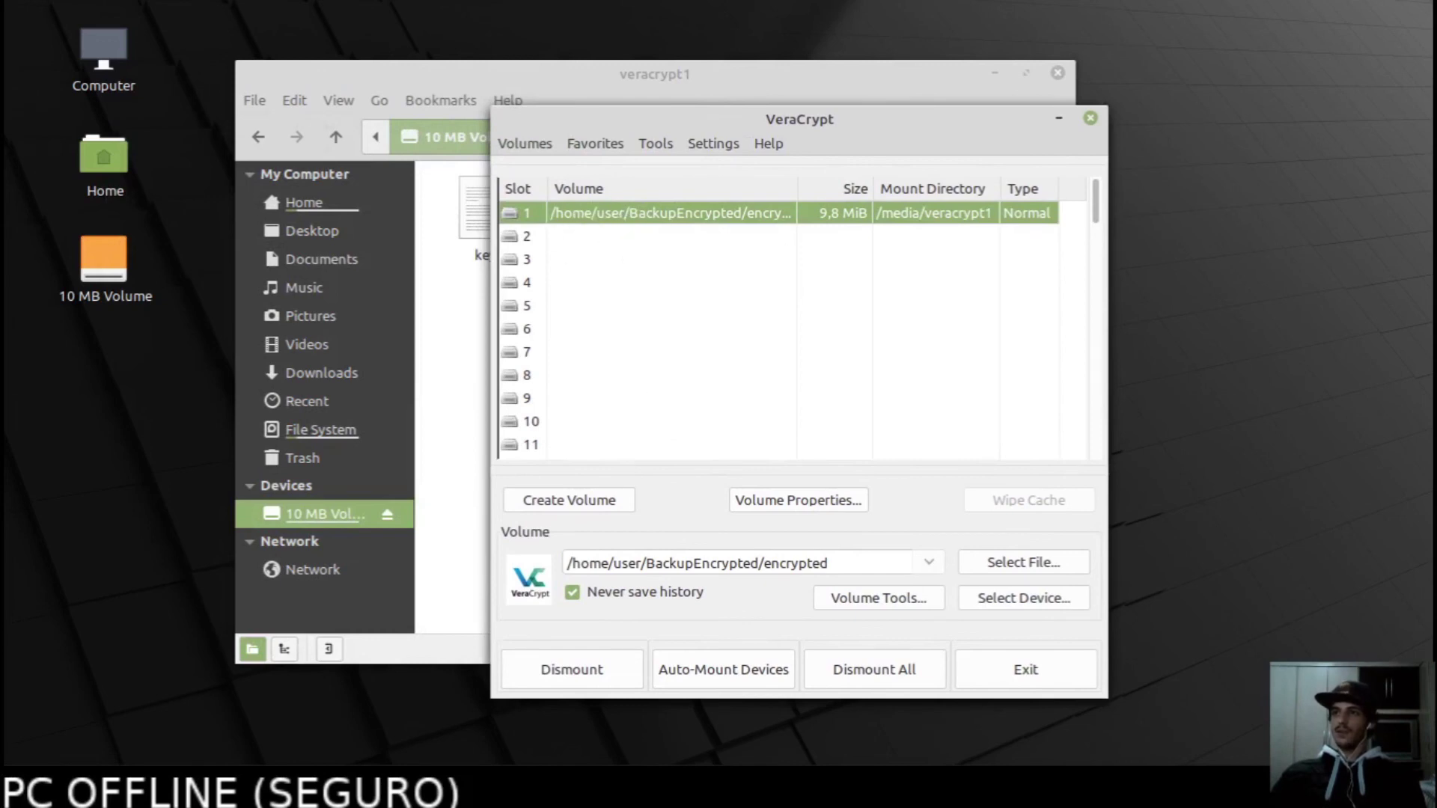
click(564, 671)
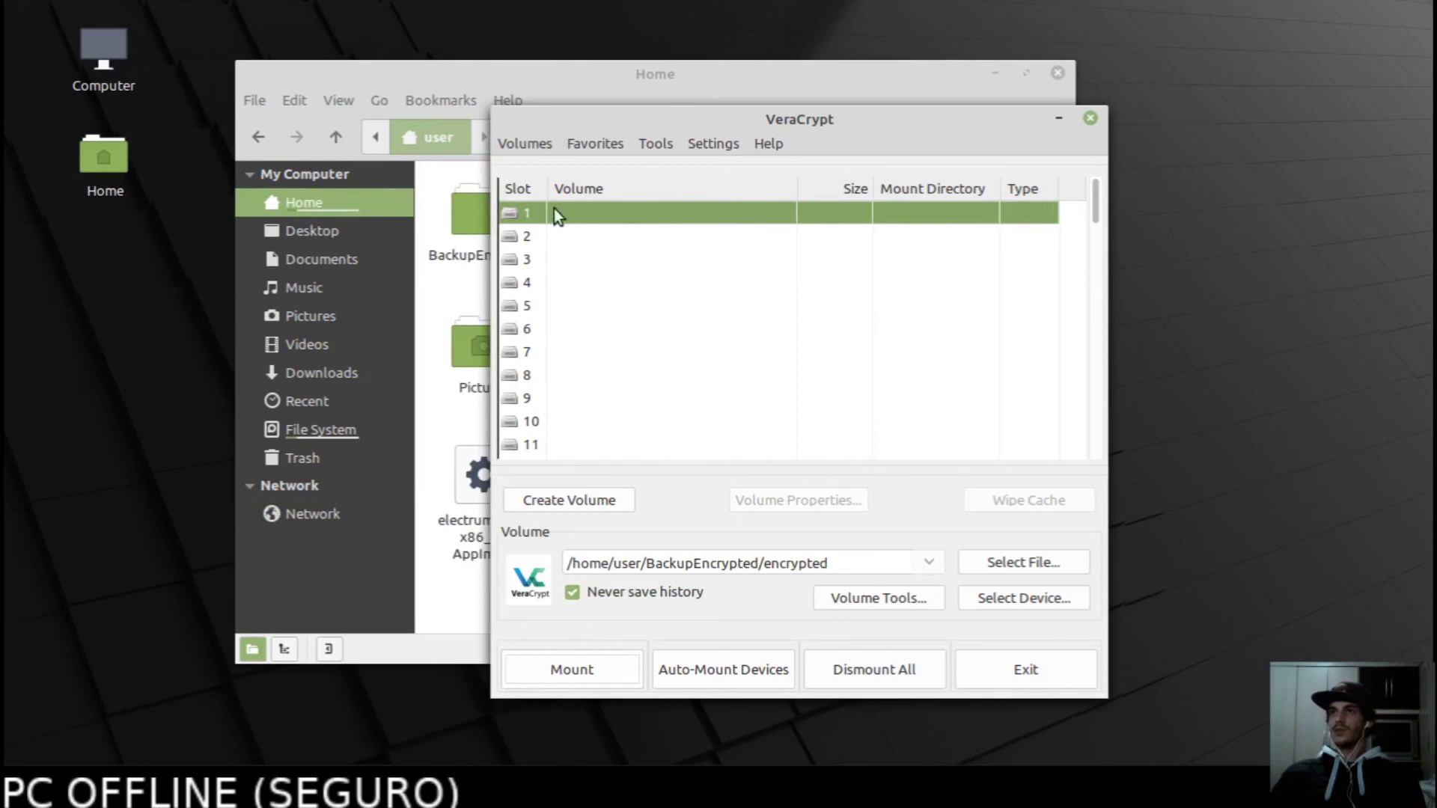
click(300, 572)
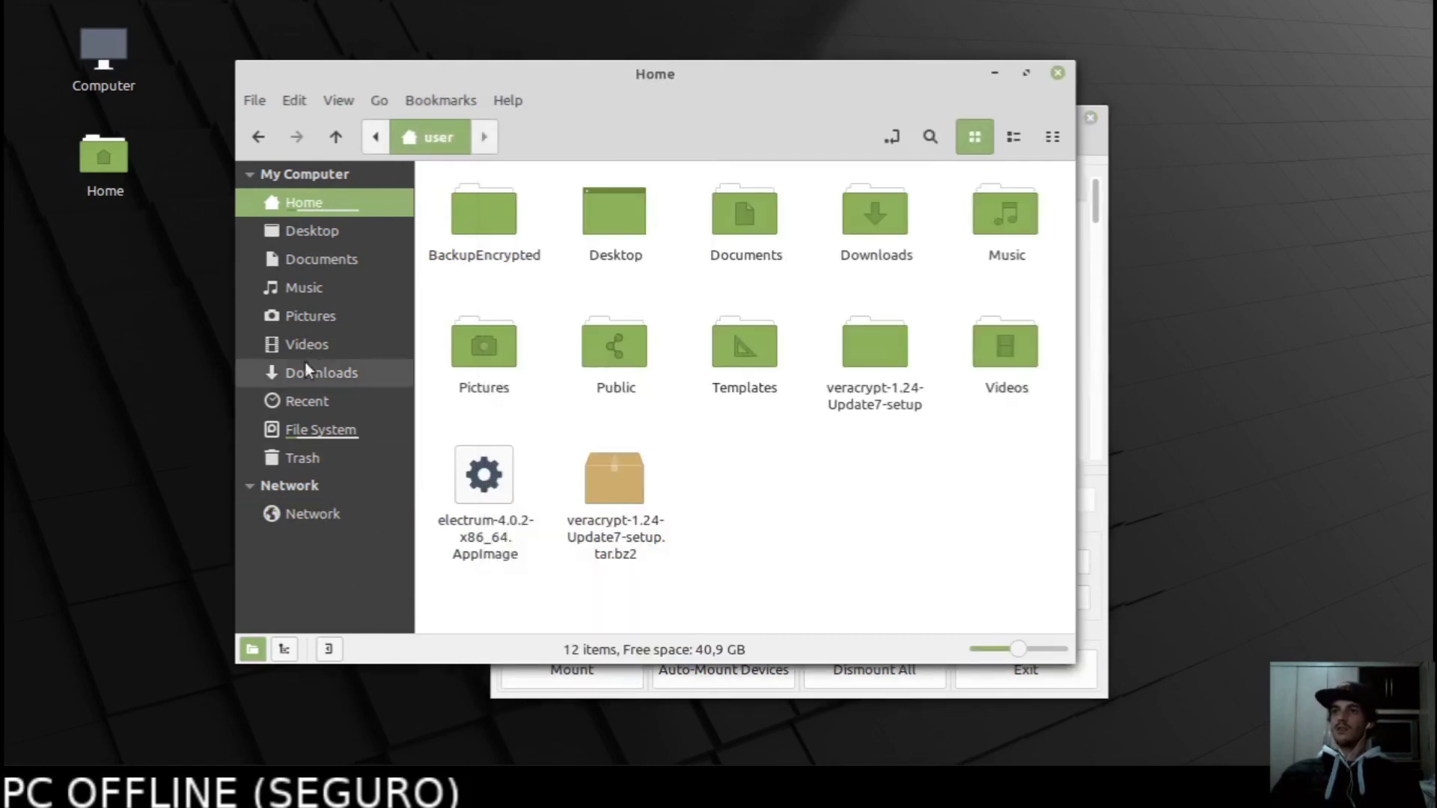
Open the BackupEncrypted folder in the Home folder.
click(325, 202)
double_click(486, 223)
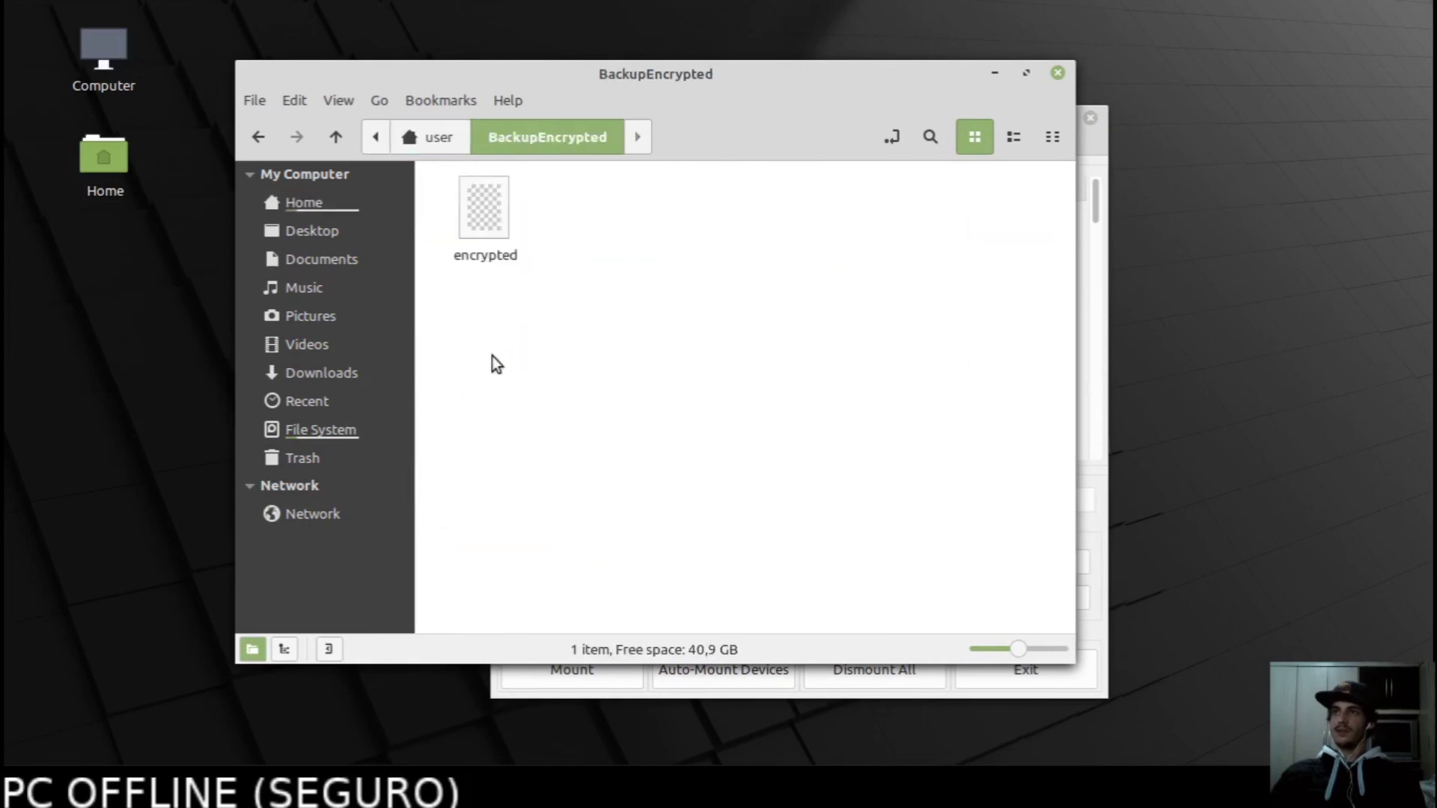
drag(511, 287, 532, 244)
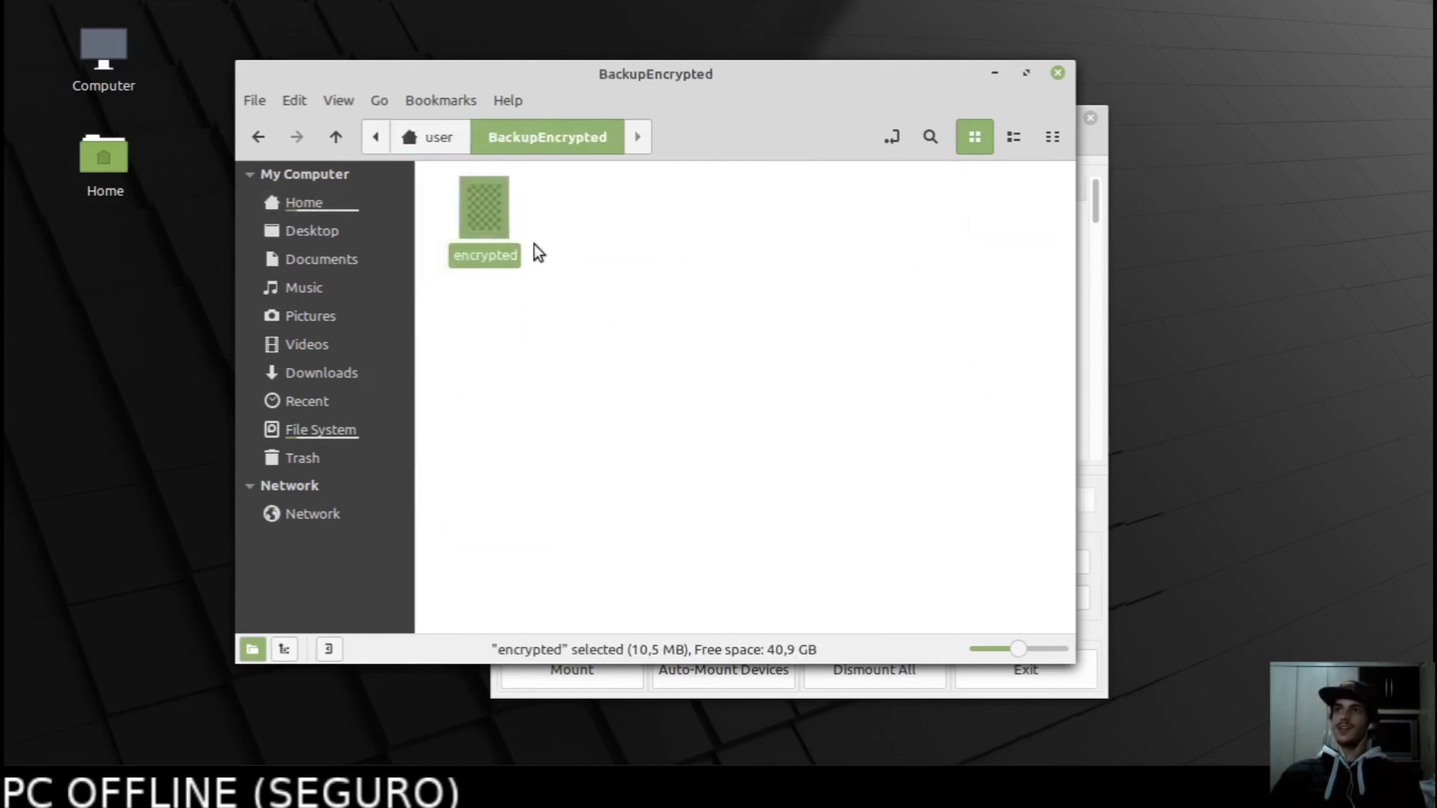
Try opening the encrypted container file, dismiss the unknown type warning, and raise VeraCrypt.
double_click(478, 218)
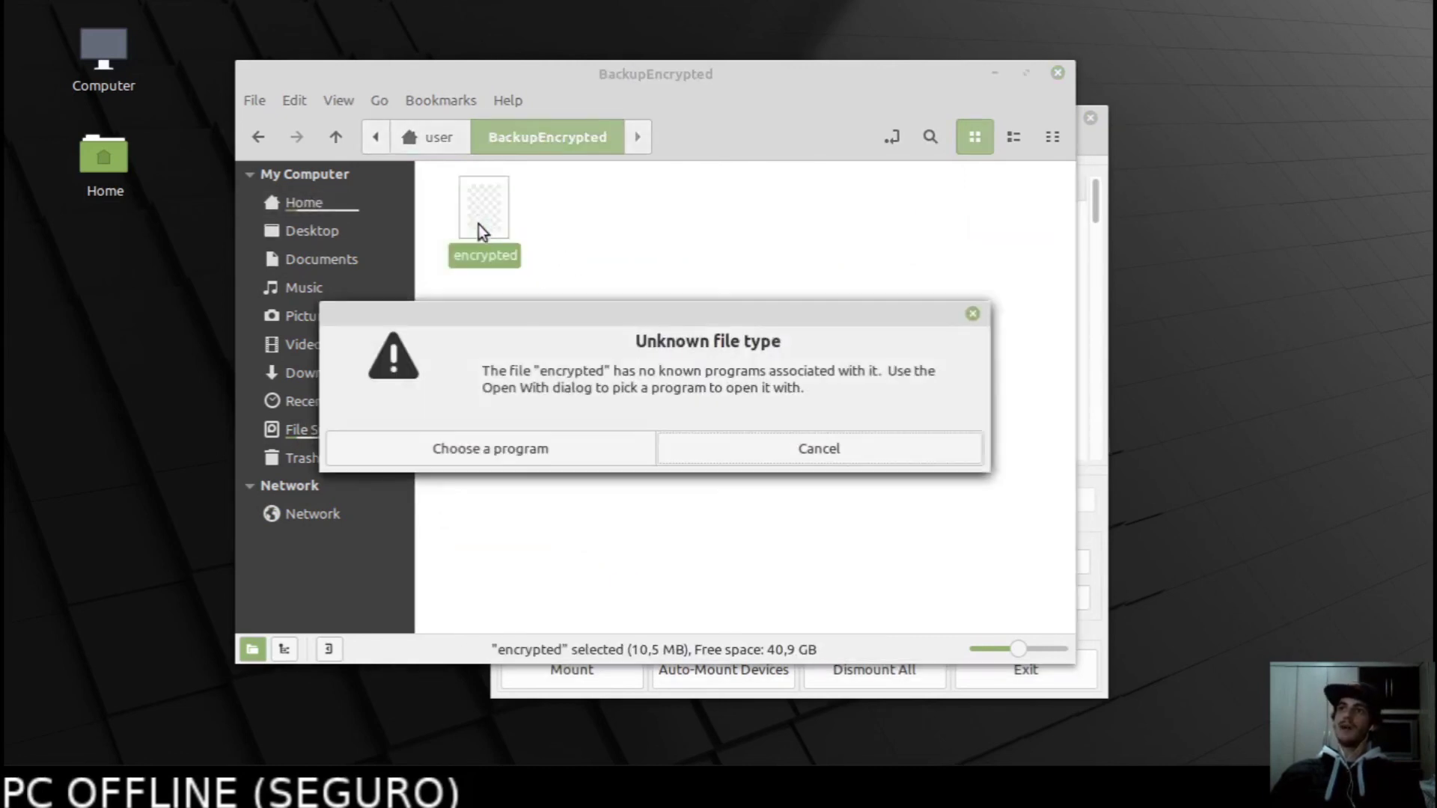
key(Escape)
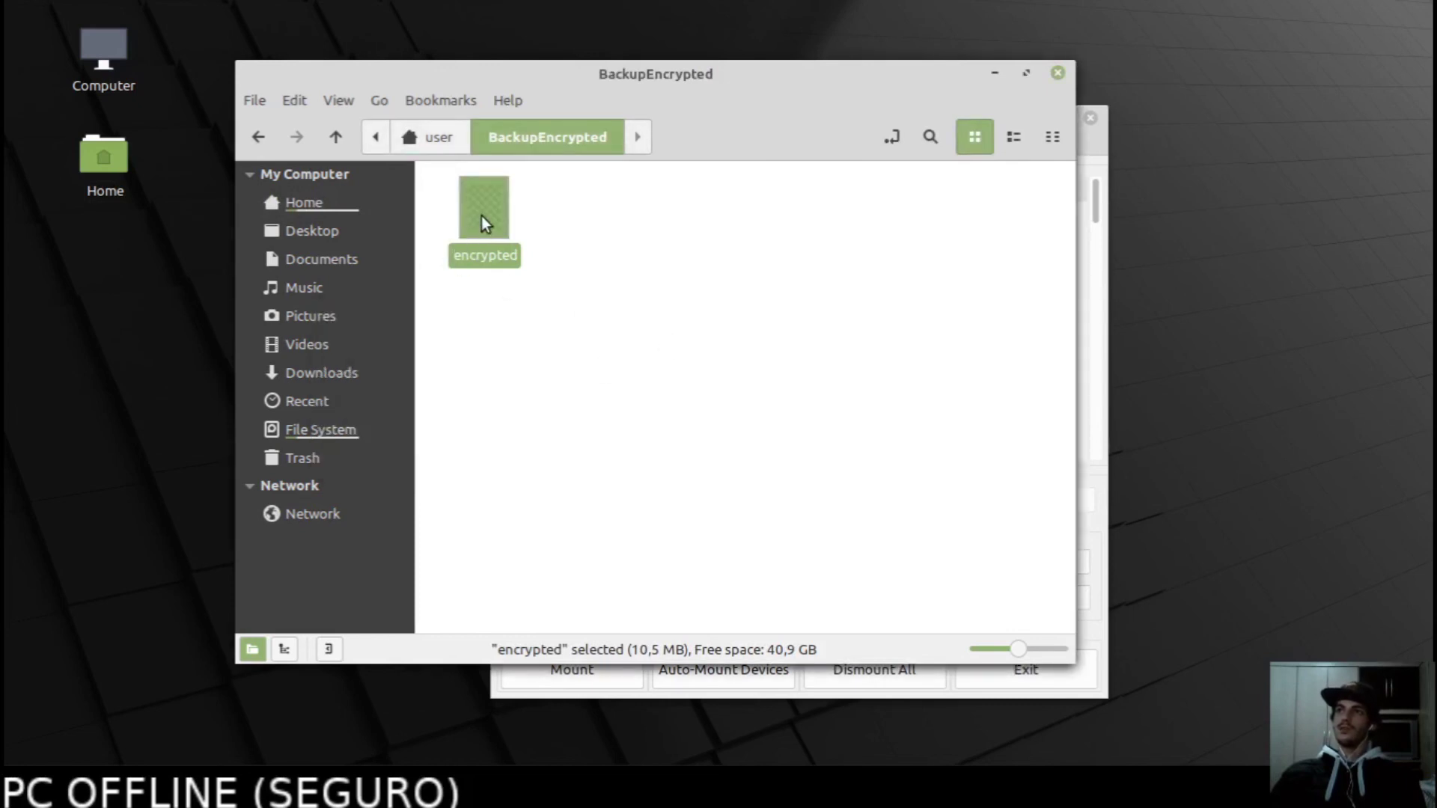
right_click(482, 215)
key(Escape)
click(596, 302)
drag(474, 193, 443, 192)
click(571, 286)
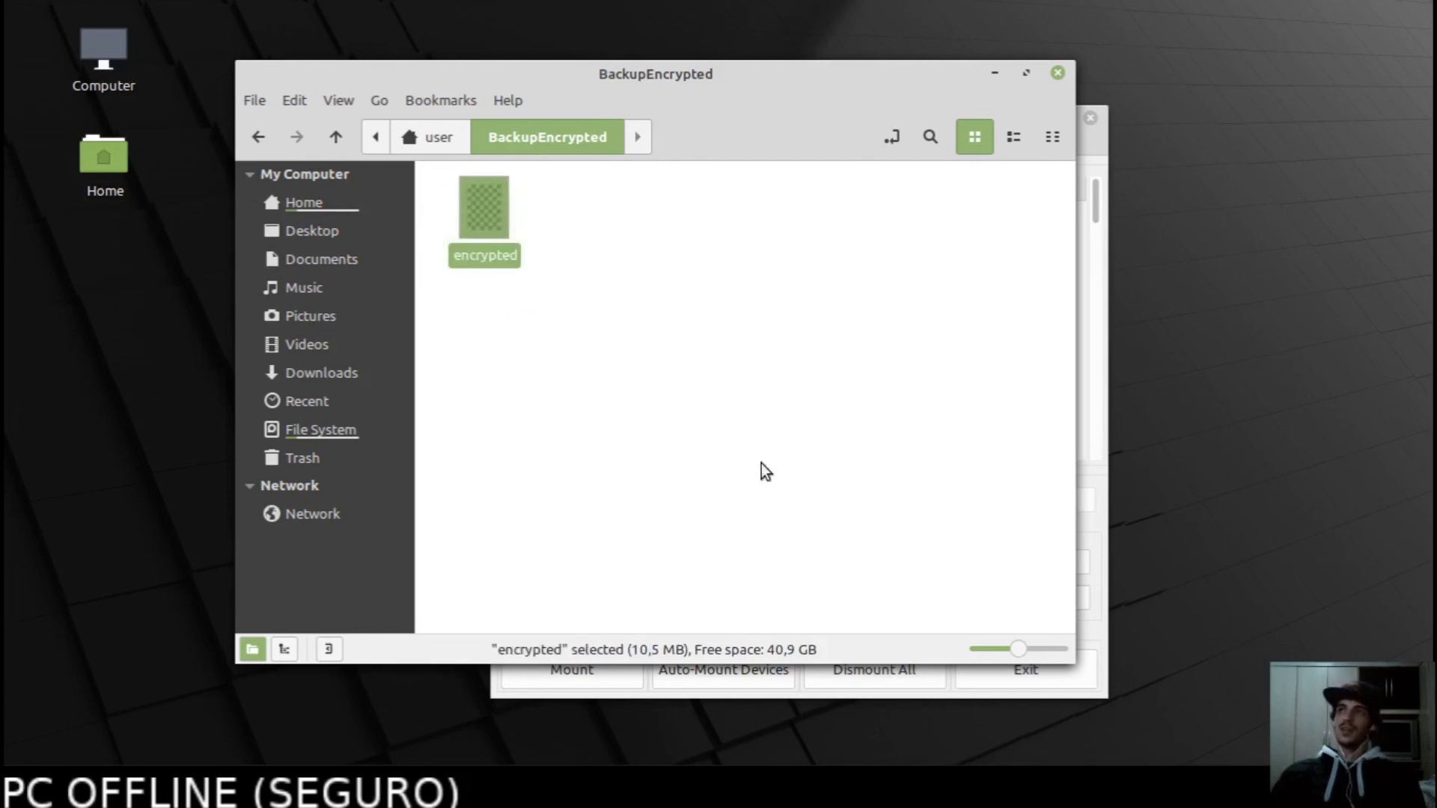
click(1102, 537)
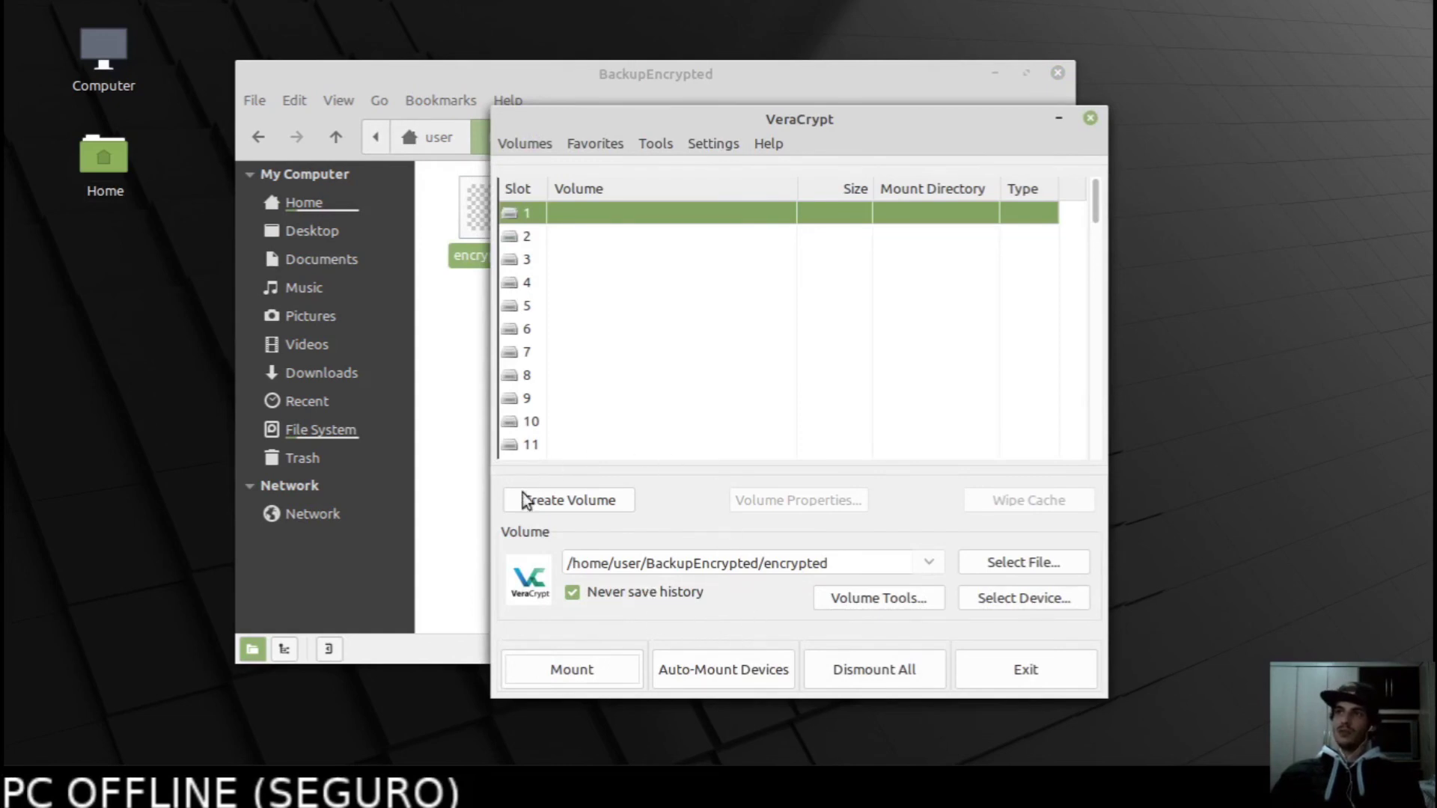
Repeatedly select and deselect the encrypted container file in BackupEncrypted.
click(472, 501)
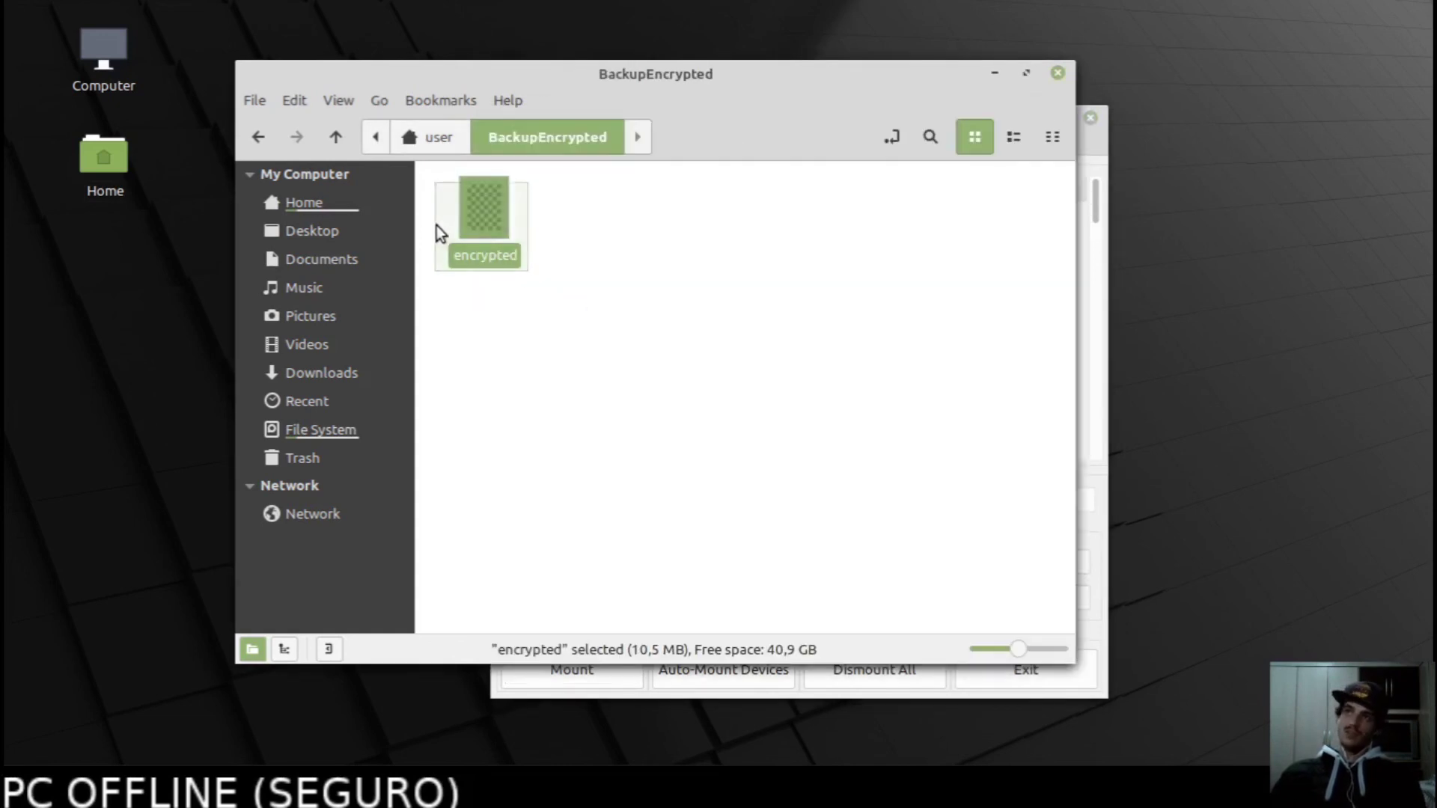
click(545, 287)
drag(494, 245, 423, 175)
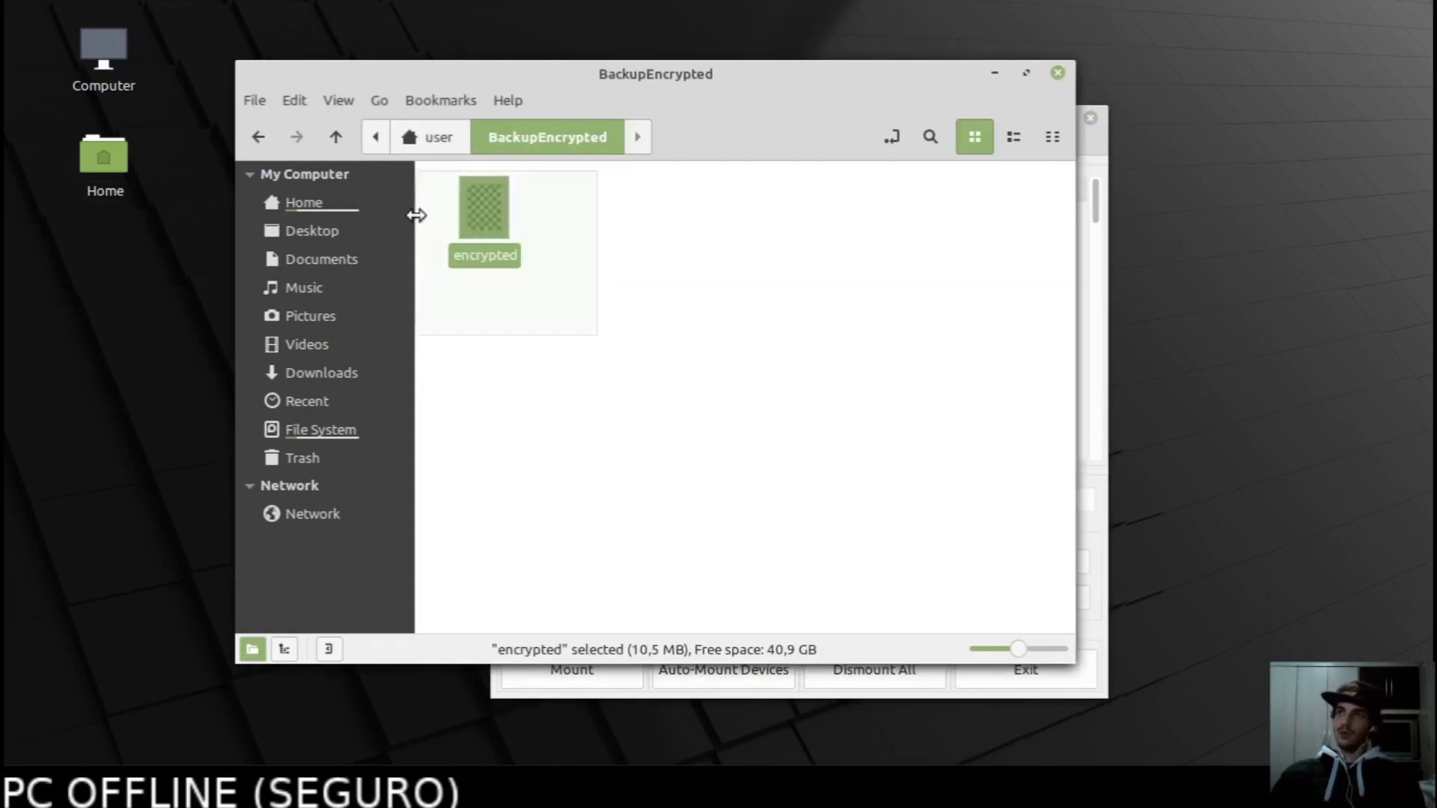
click(563, 275)
click(492, 211)
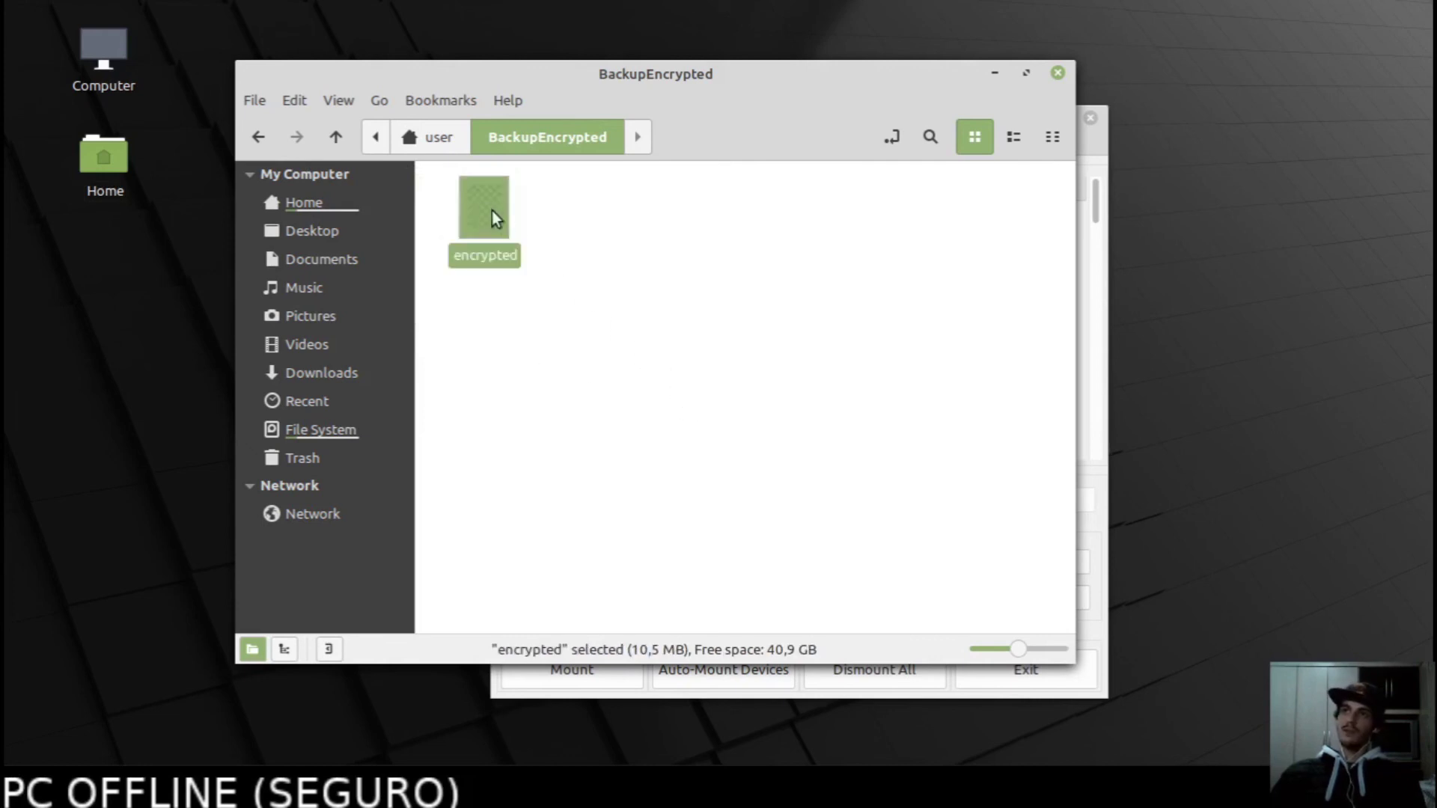
click(687, 366)
drag(648, 337, 383, 135)
click(587, 420)
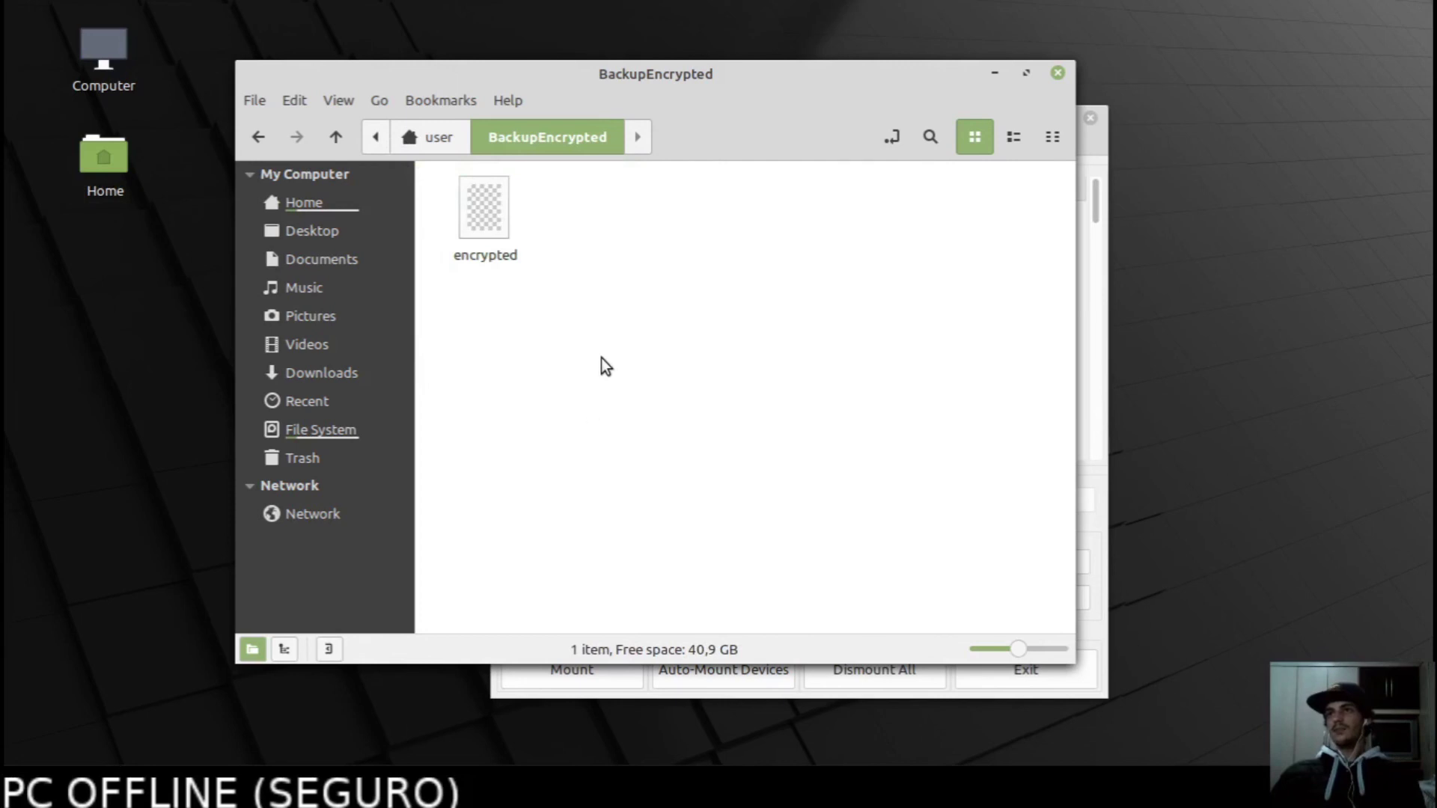
drag(588, 332, 375, 214)
click(570, 310)
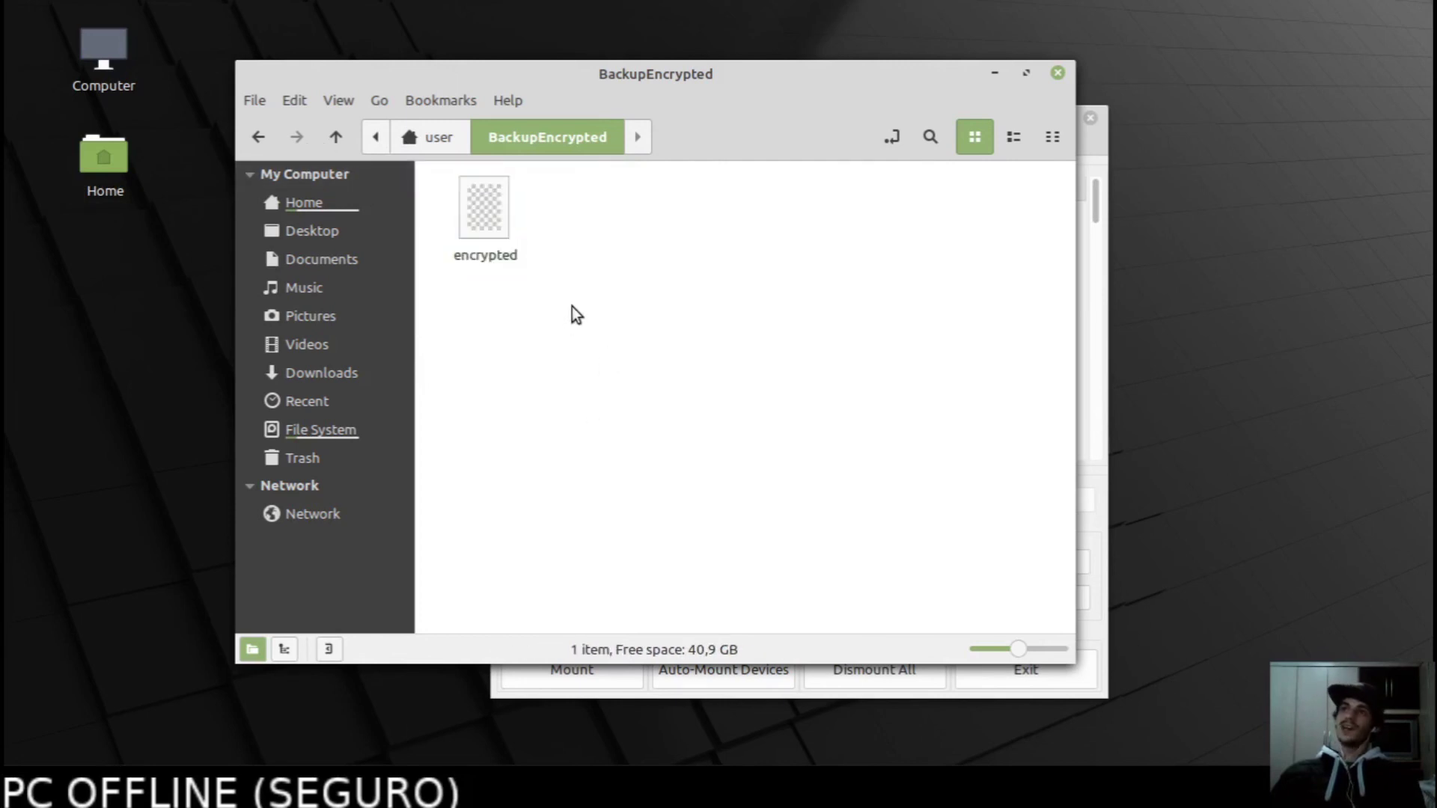
drag(563, 302, 408, 148)
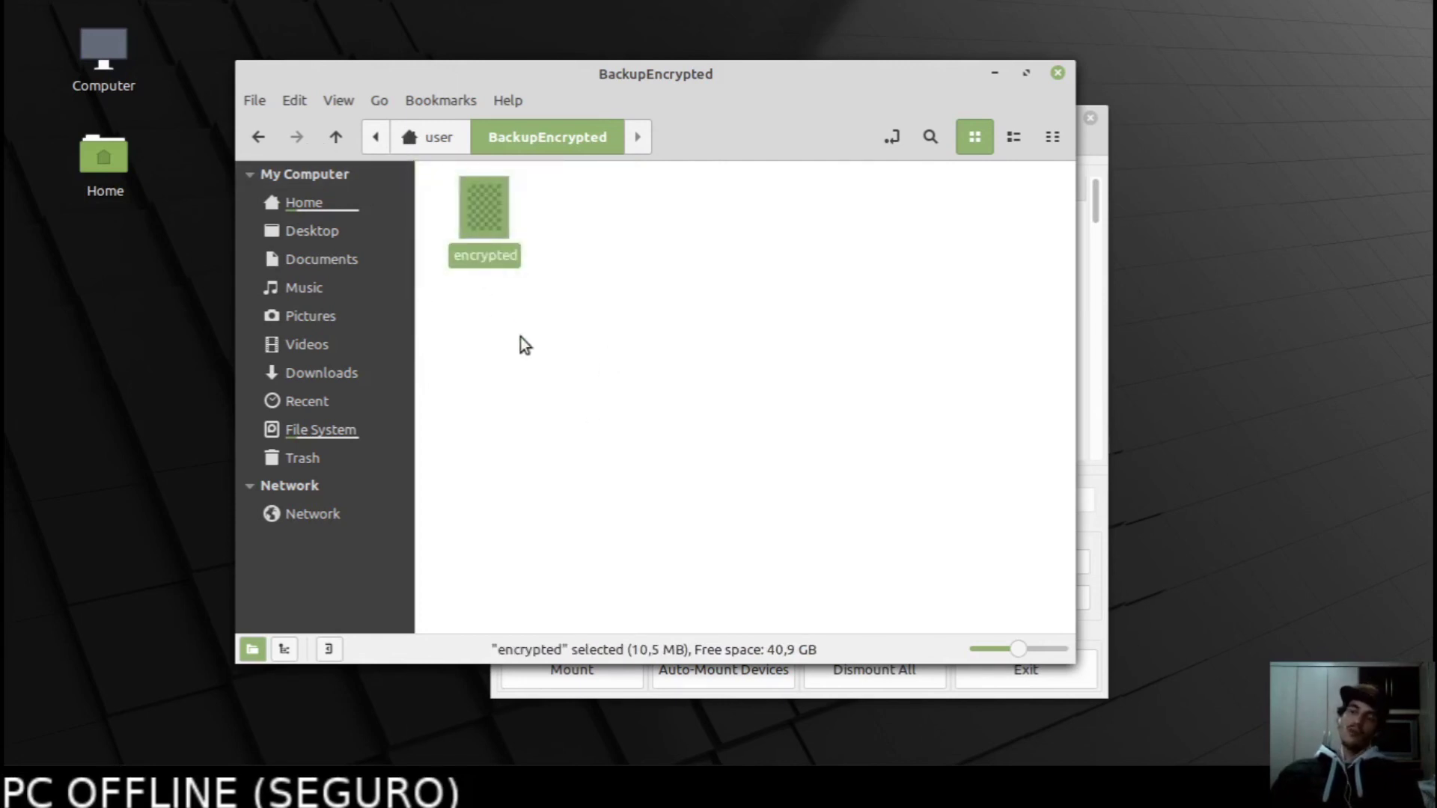
click(558, 353)
drag(550, 284, 366, 171)
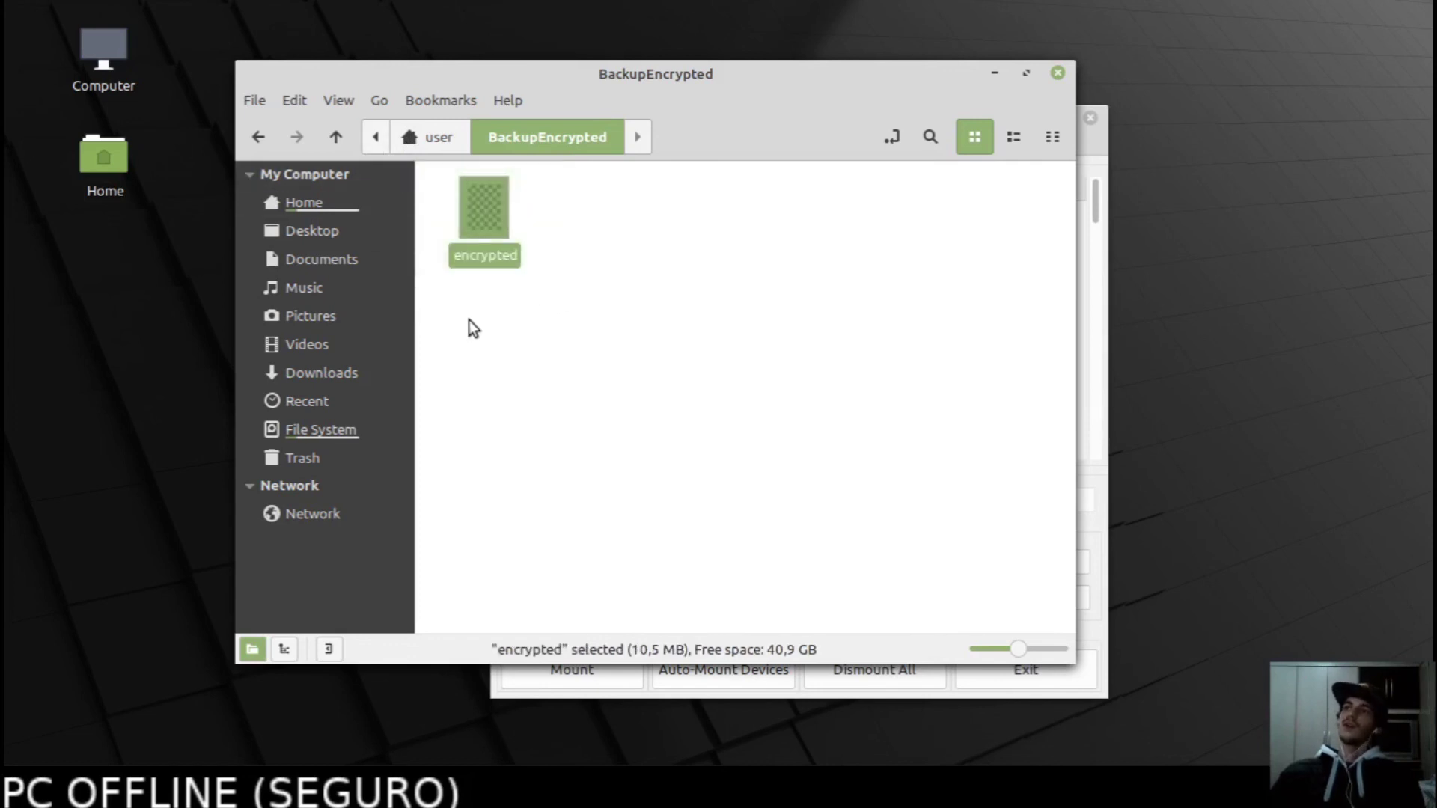
click(572, 302)
drag(464, 209, 567, 280)
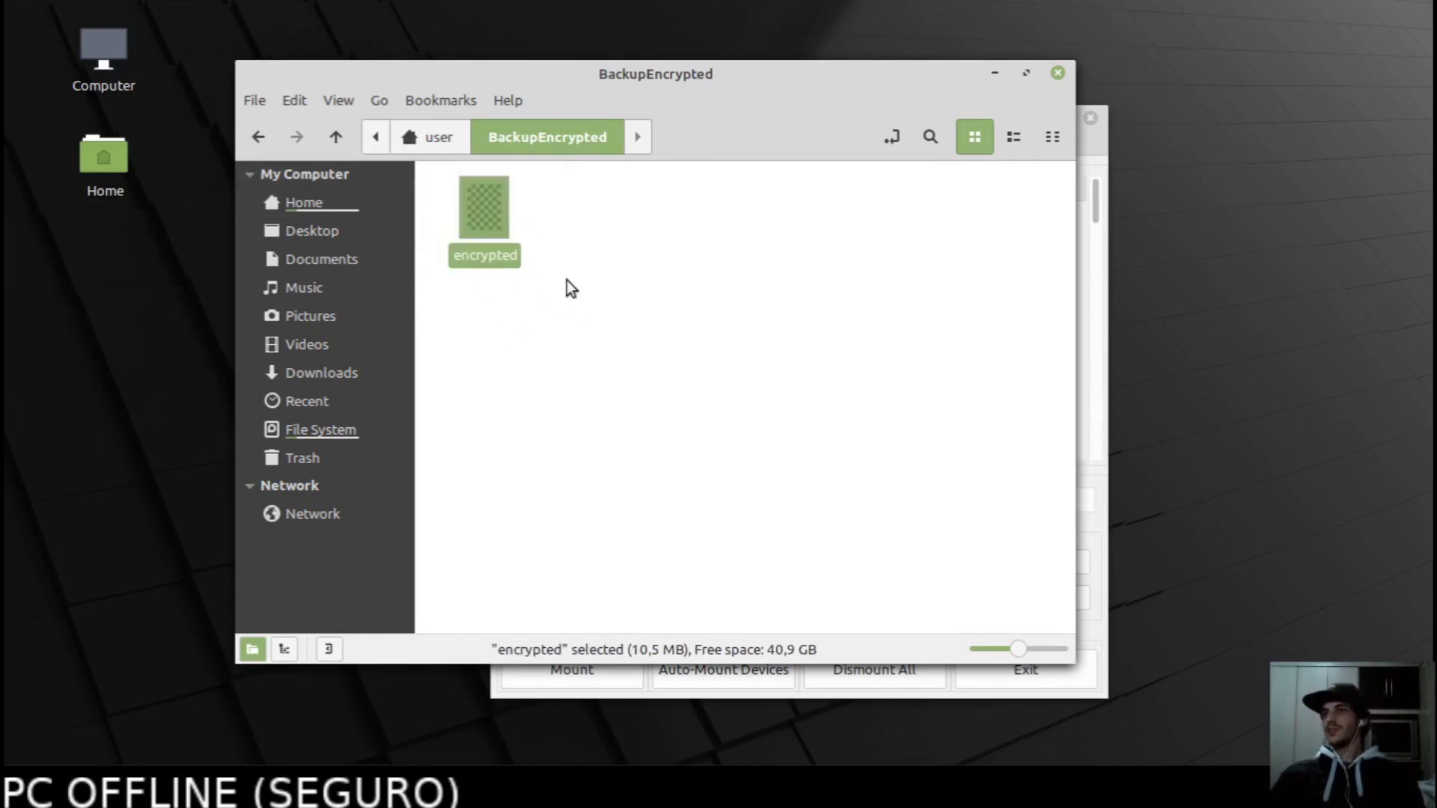
click(617, 318)
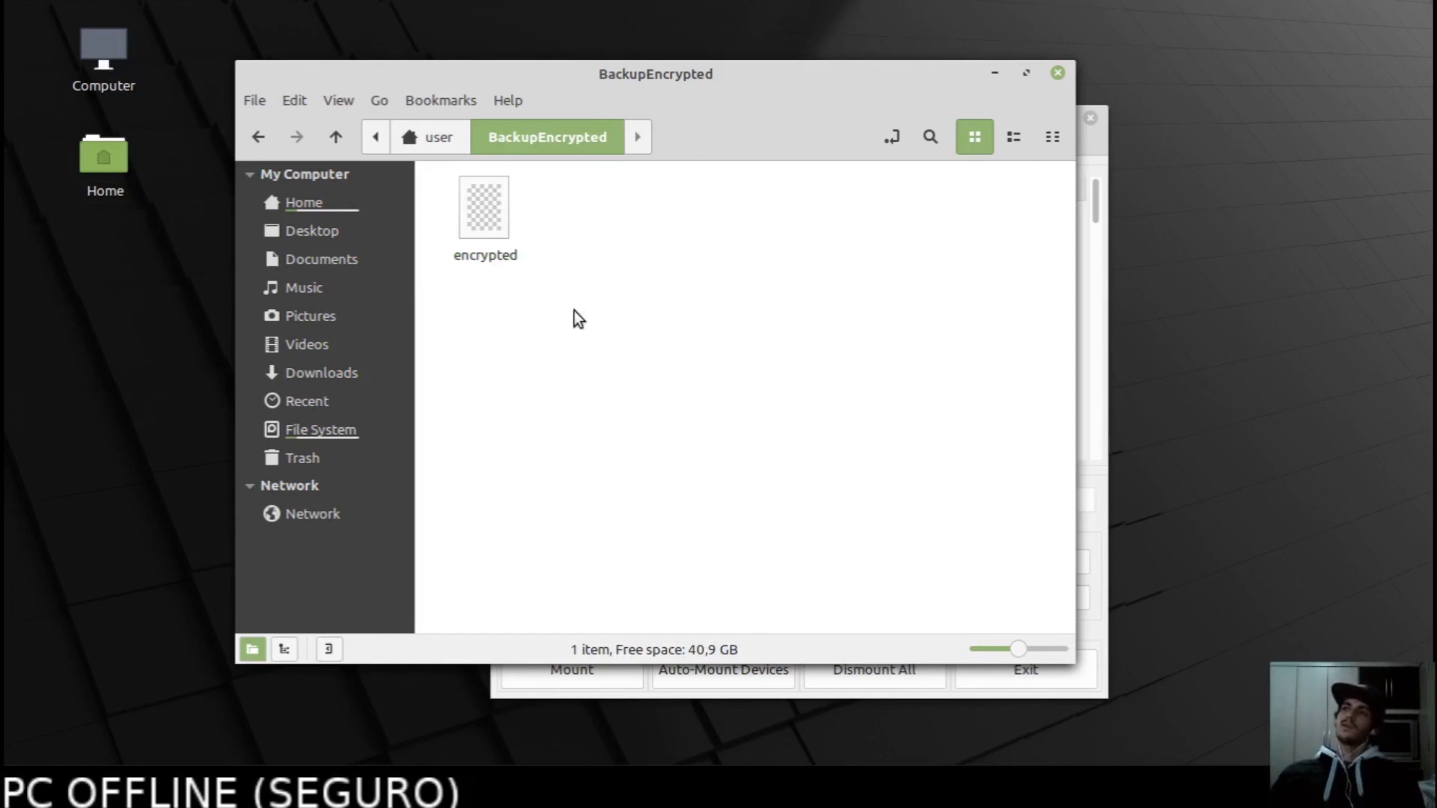
drag(623, 328, 395, 159)
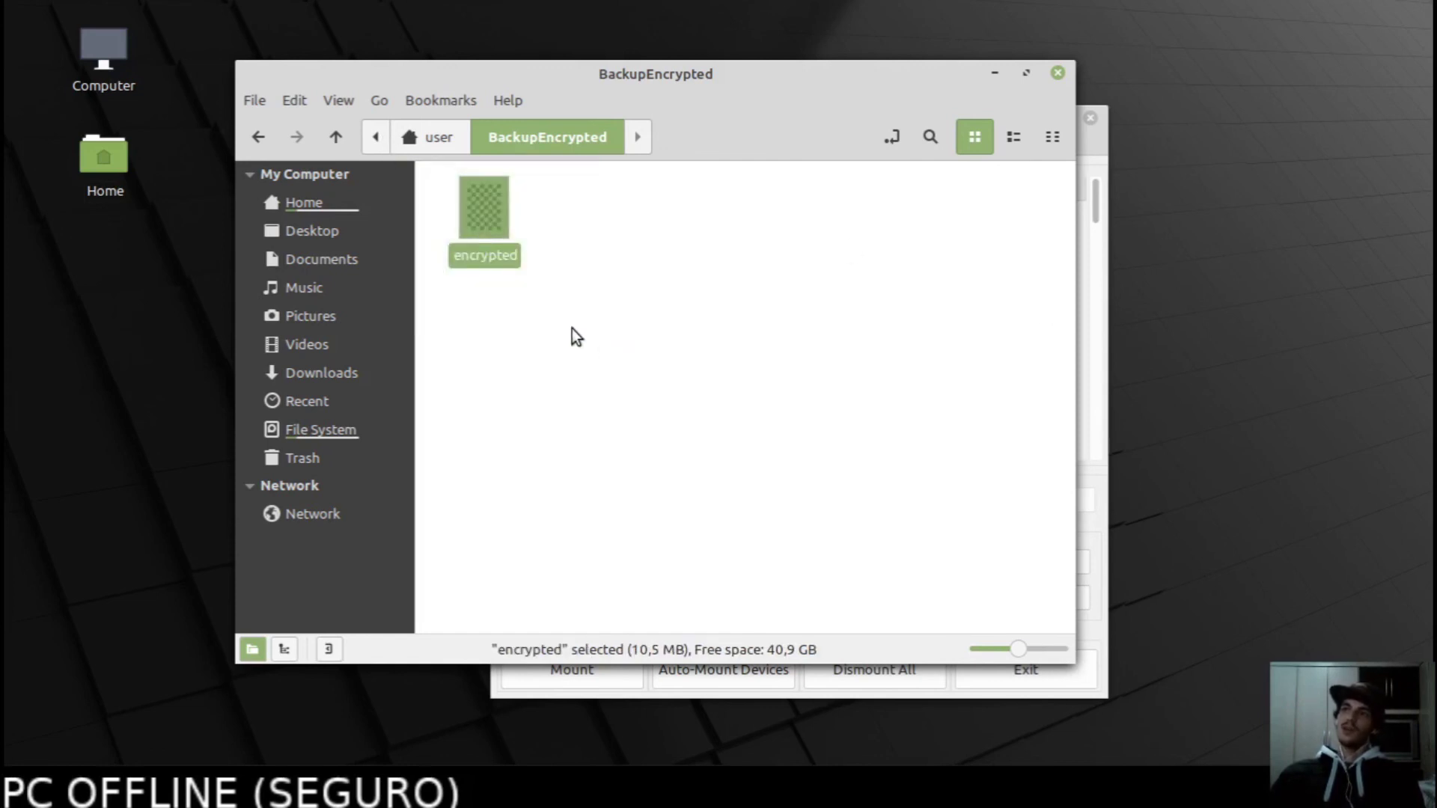
drag(571, 326, 381, 139)
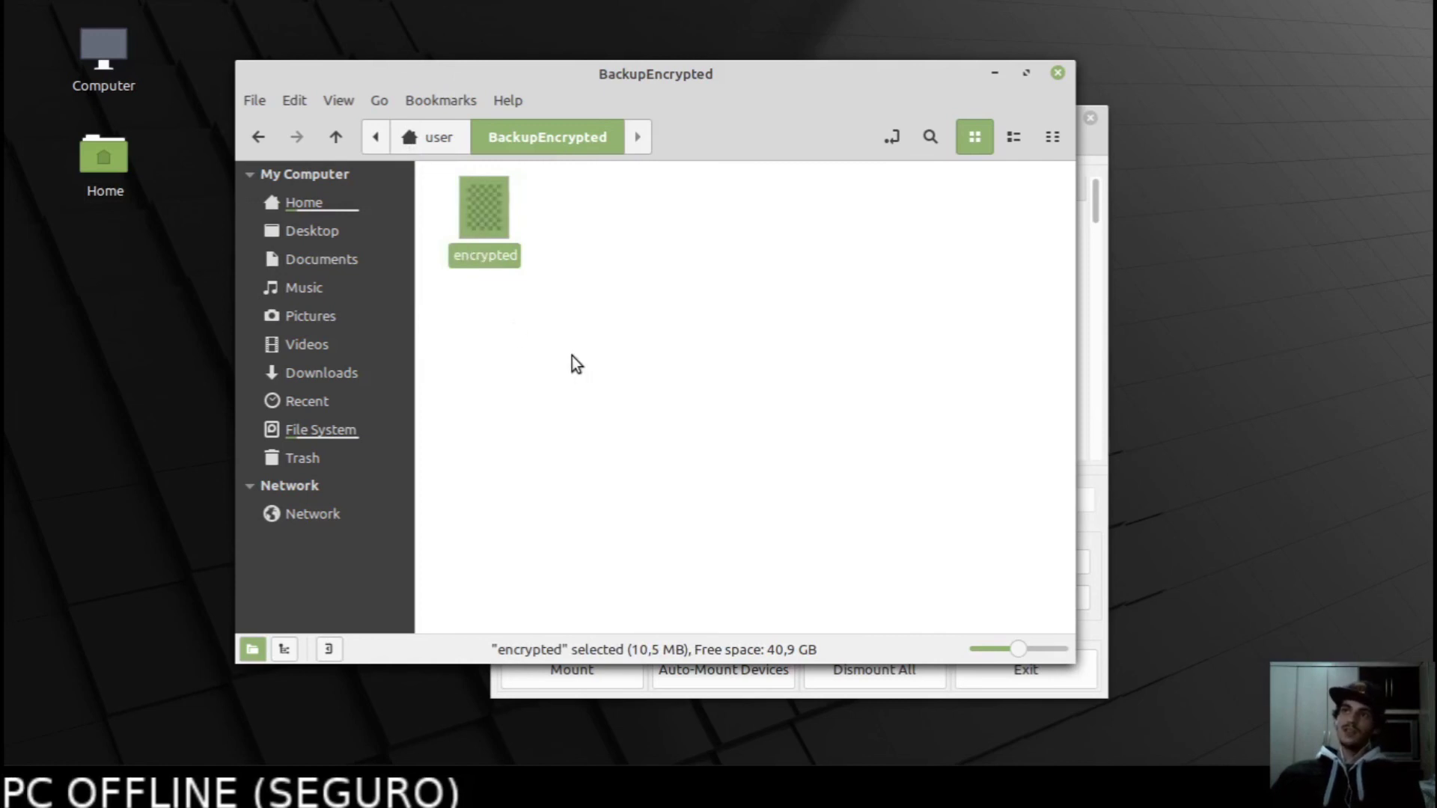
drag(551, 299, 400, 152)
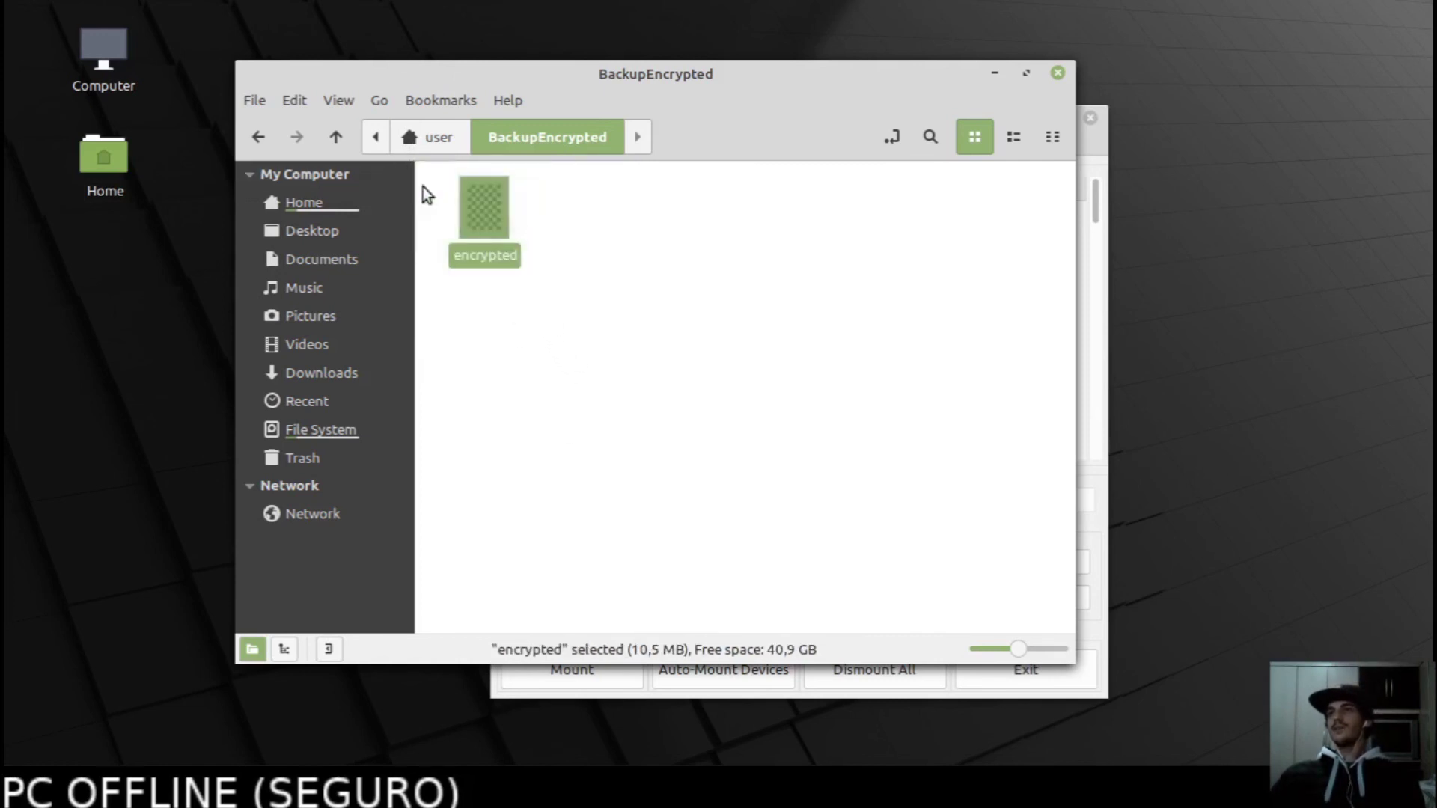
Close the BackupEncrypted folder window and VeraCrypt, leaving only the terminal.
click(1101, 308)
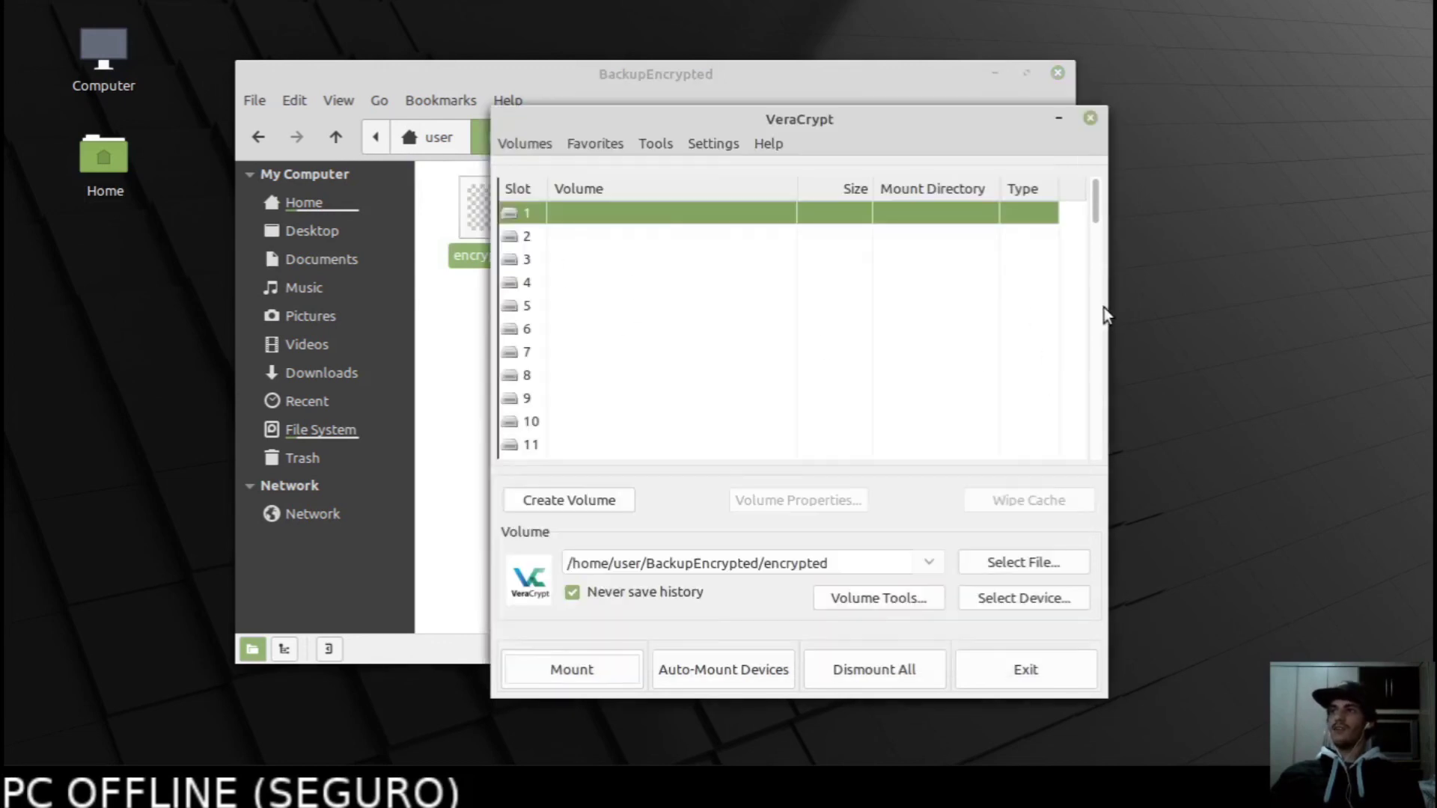
click(458, 453)
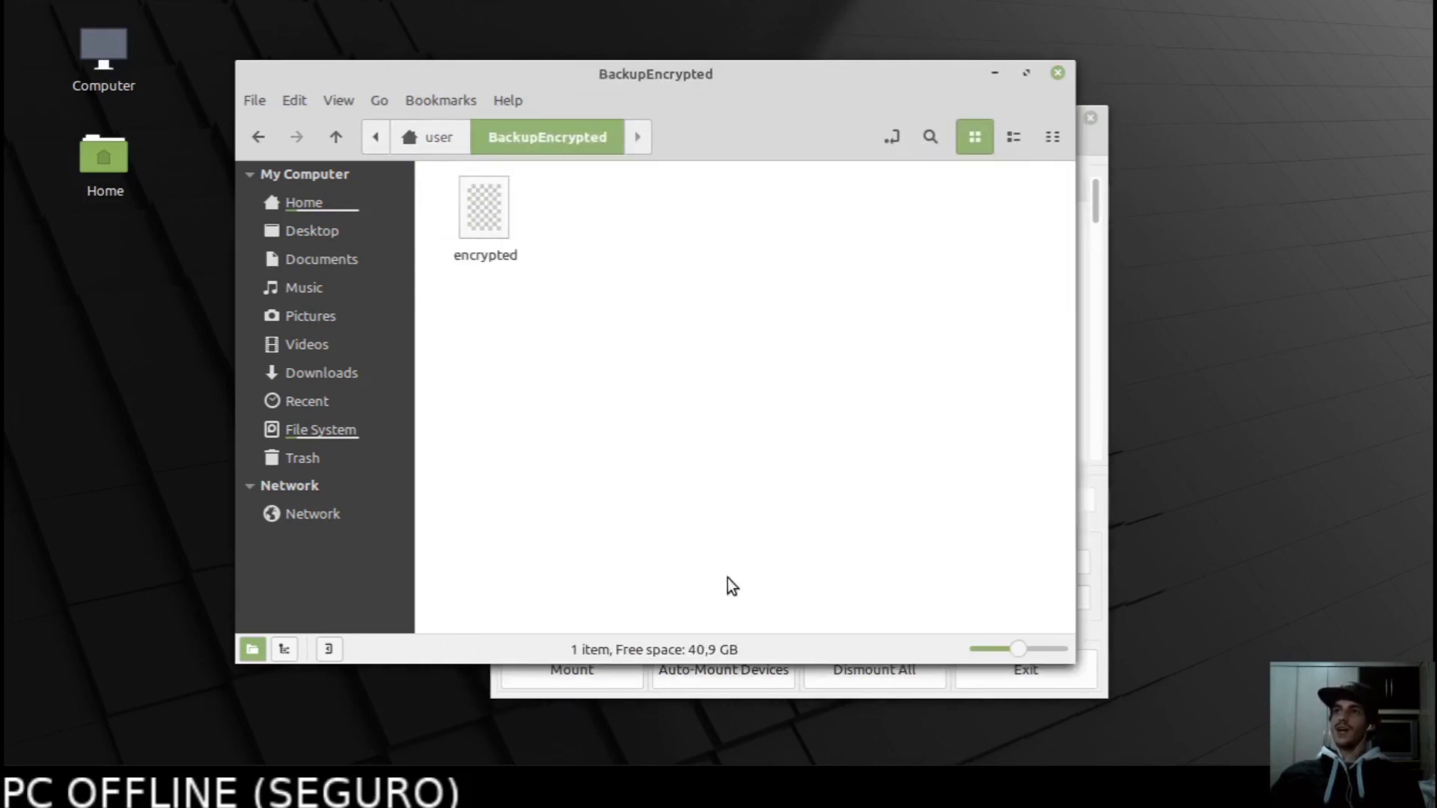
click(1099, 508)
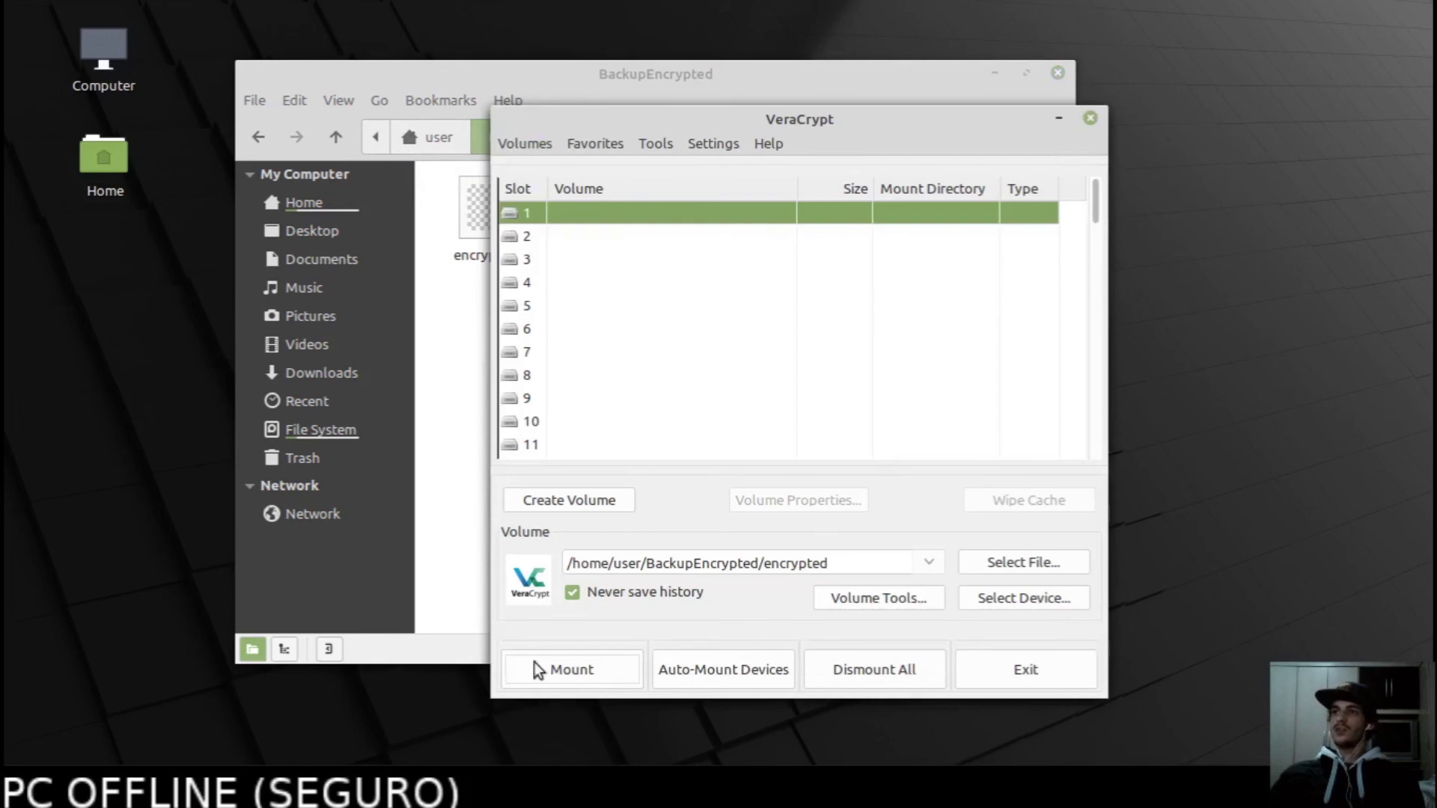
click(452, 321)
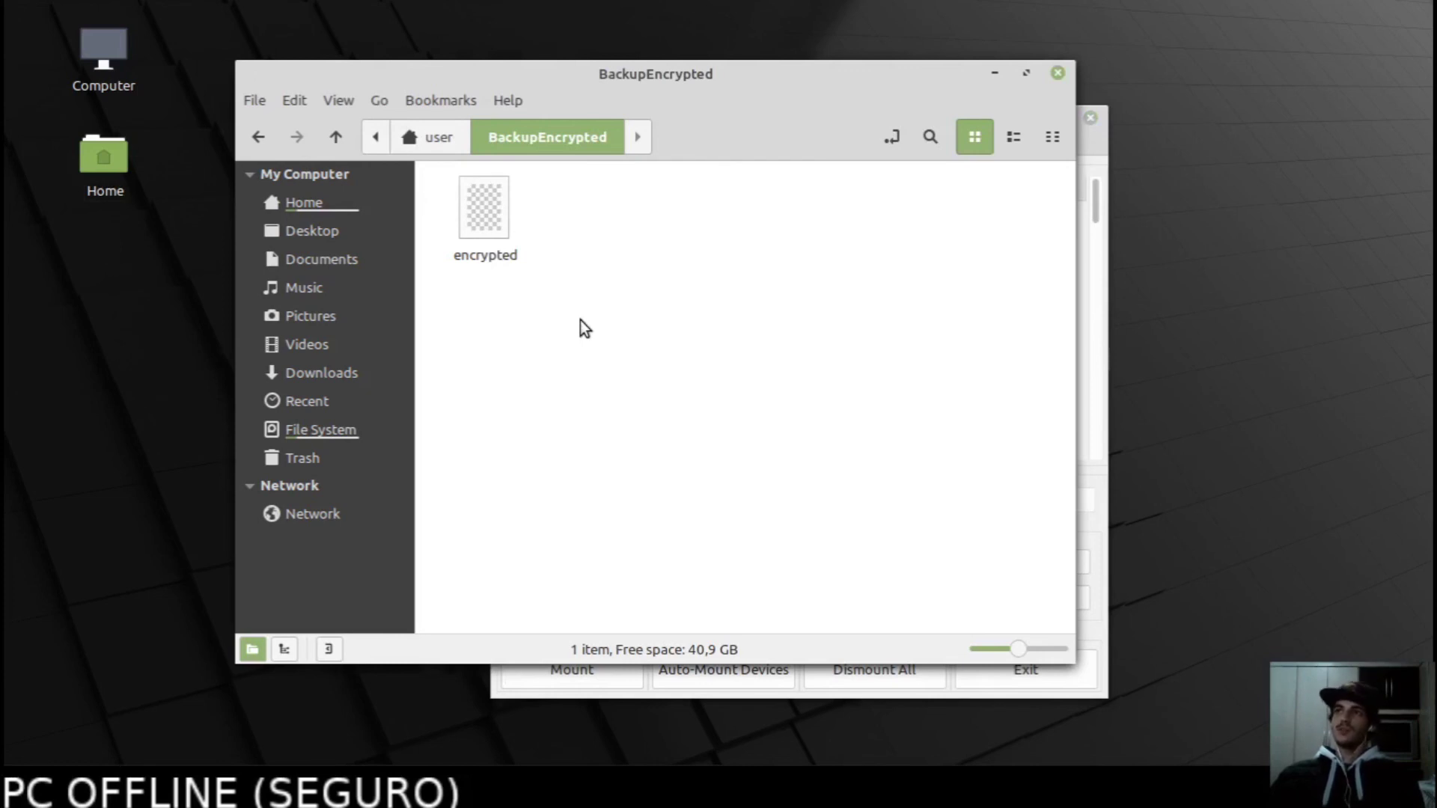
drag(550, 282, 388, 154)
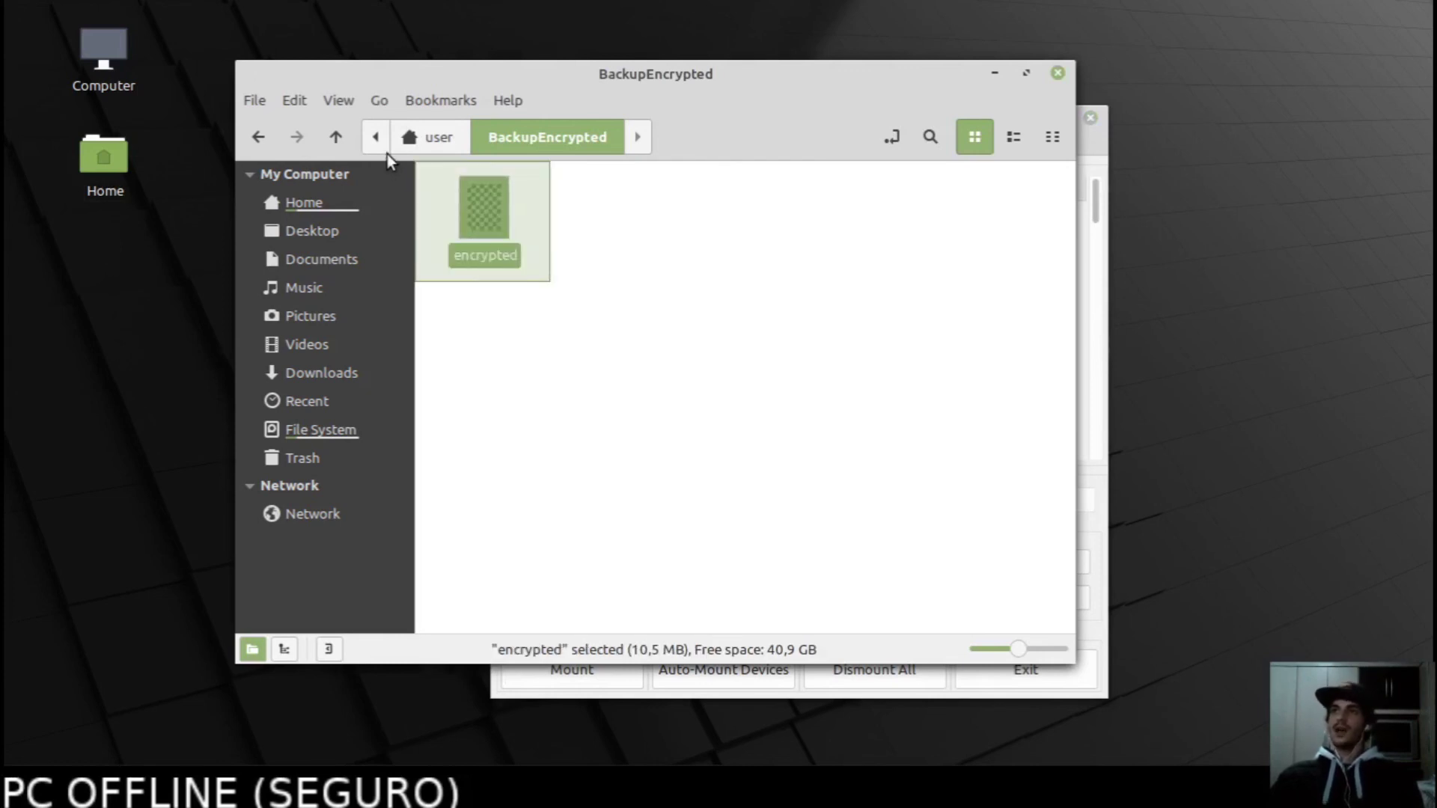
drag(554, 294, 391, 149)
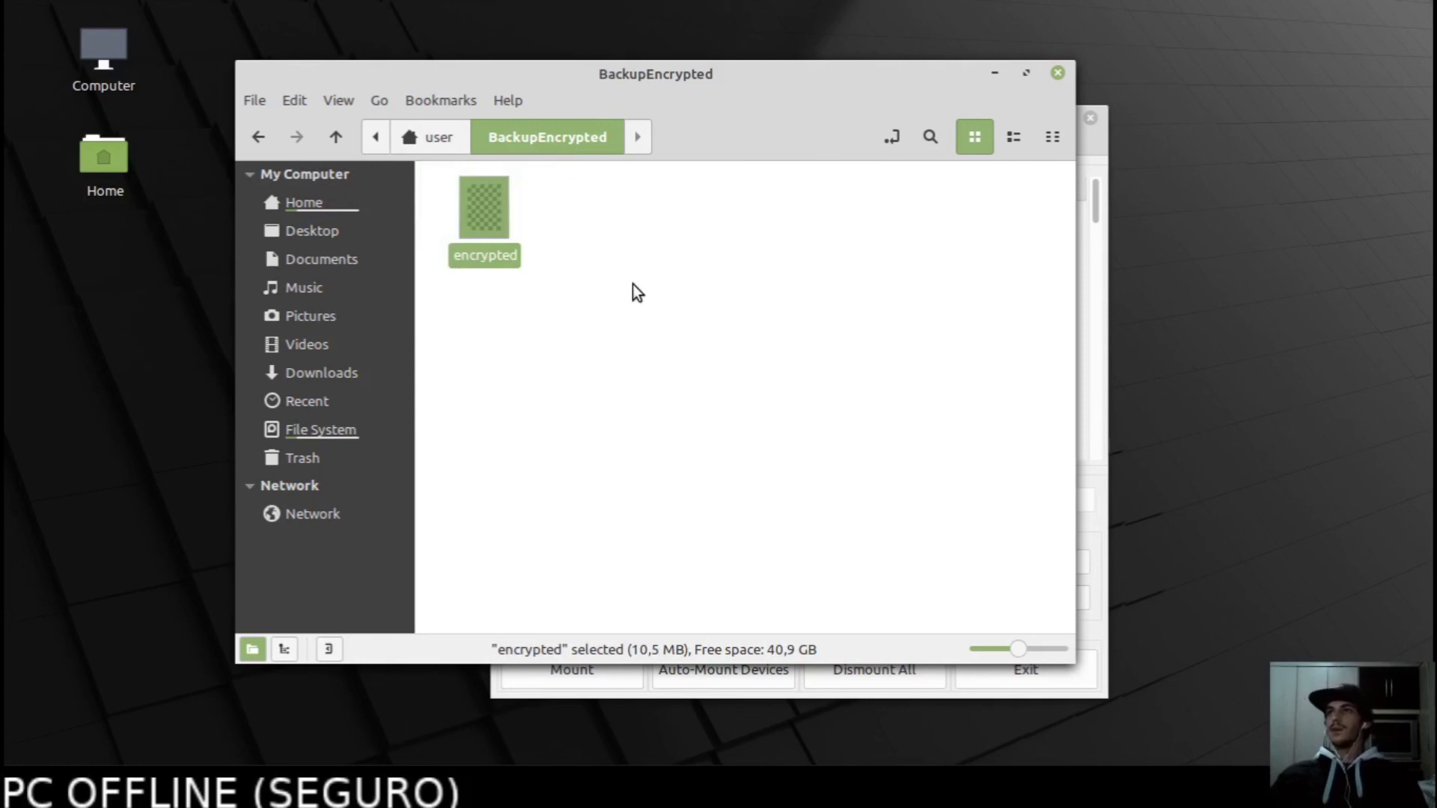
click(1057, 73)
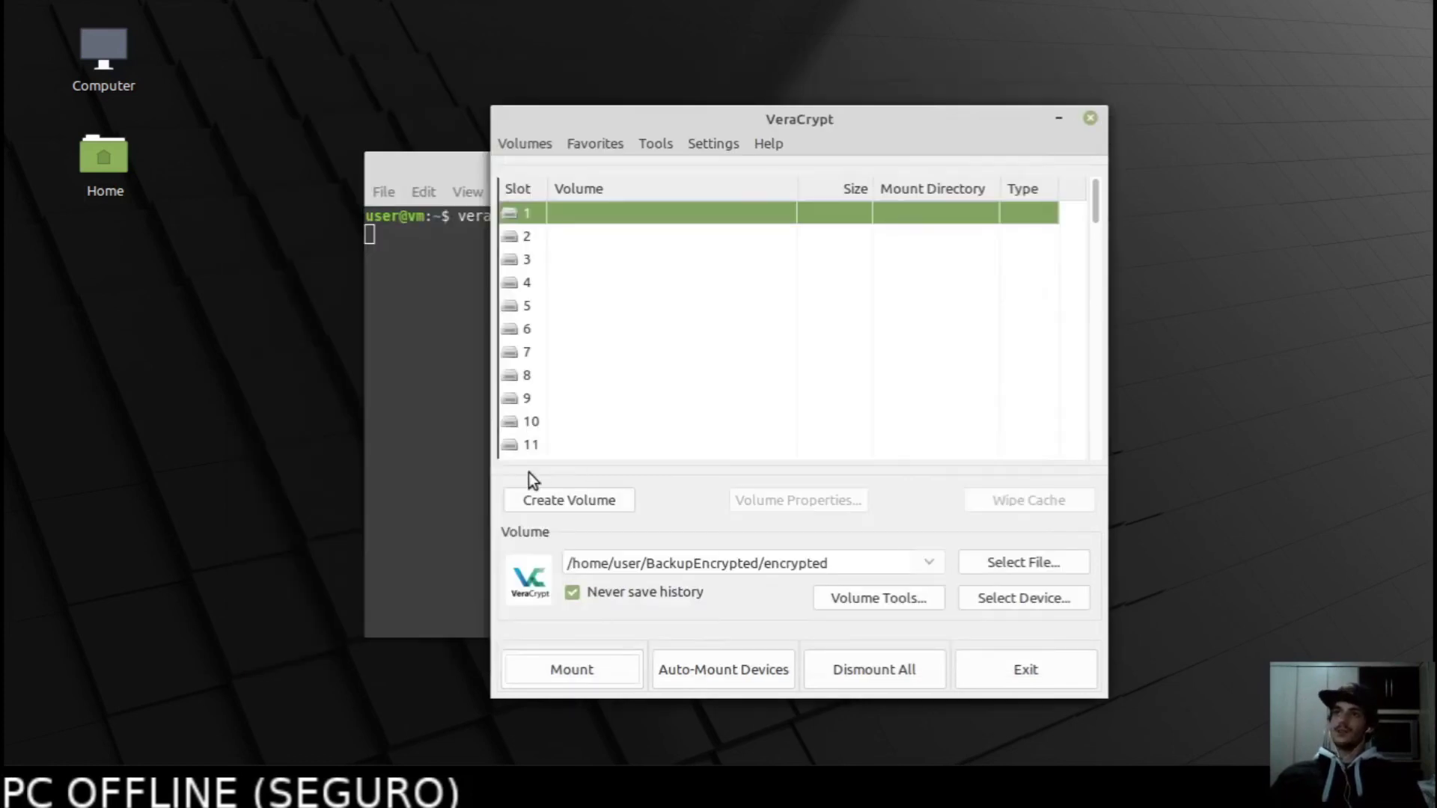
click(1091, 118)
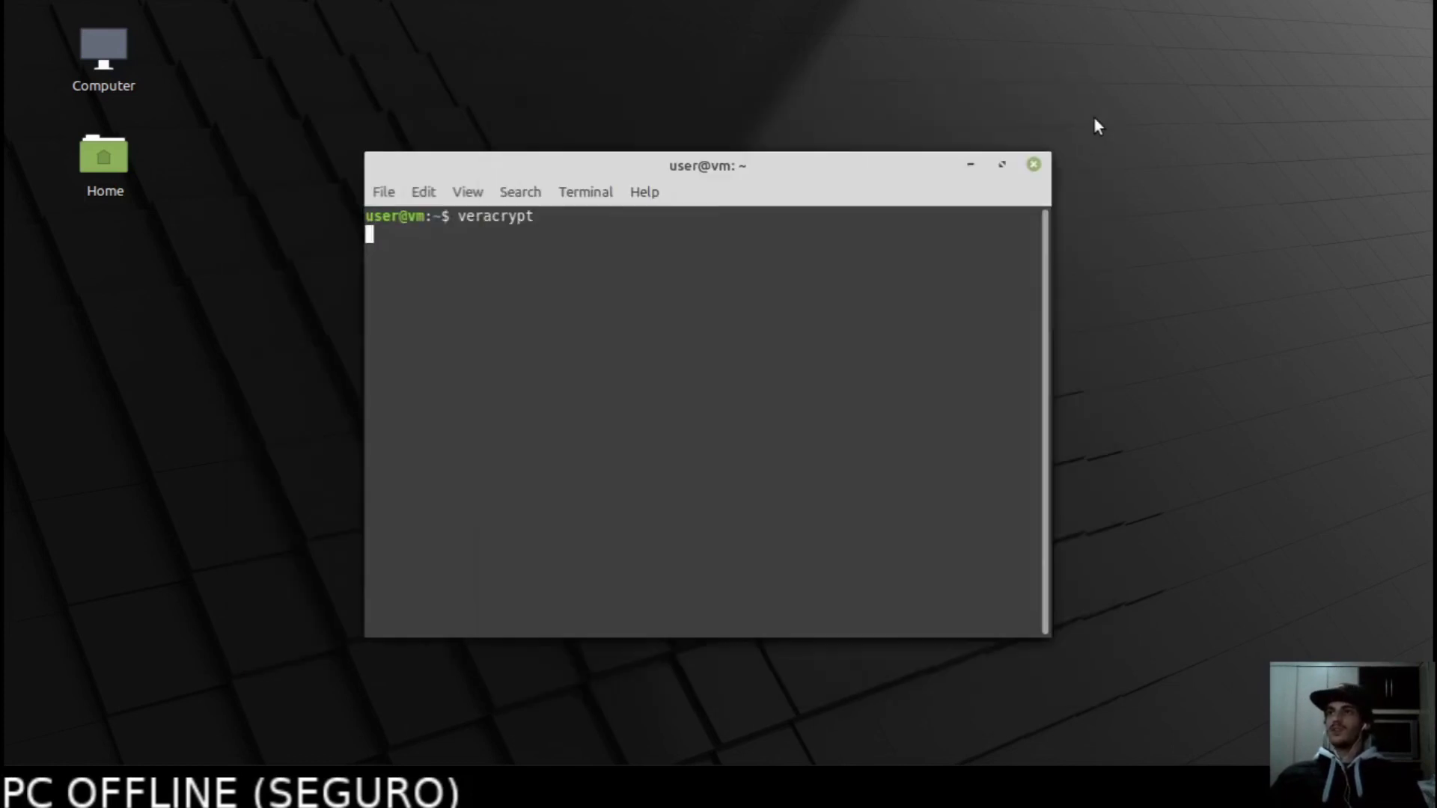